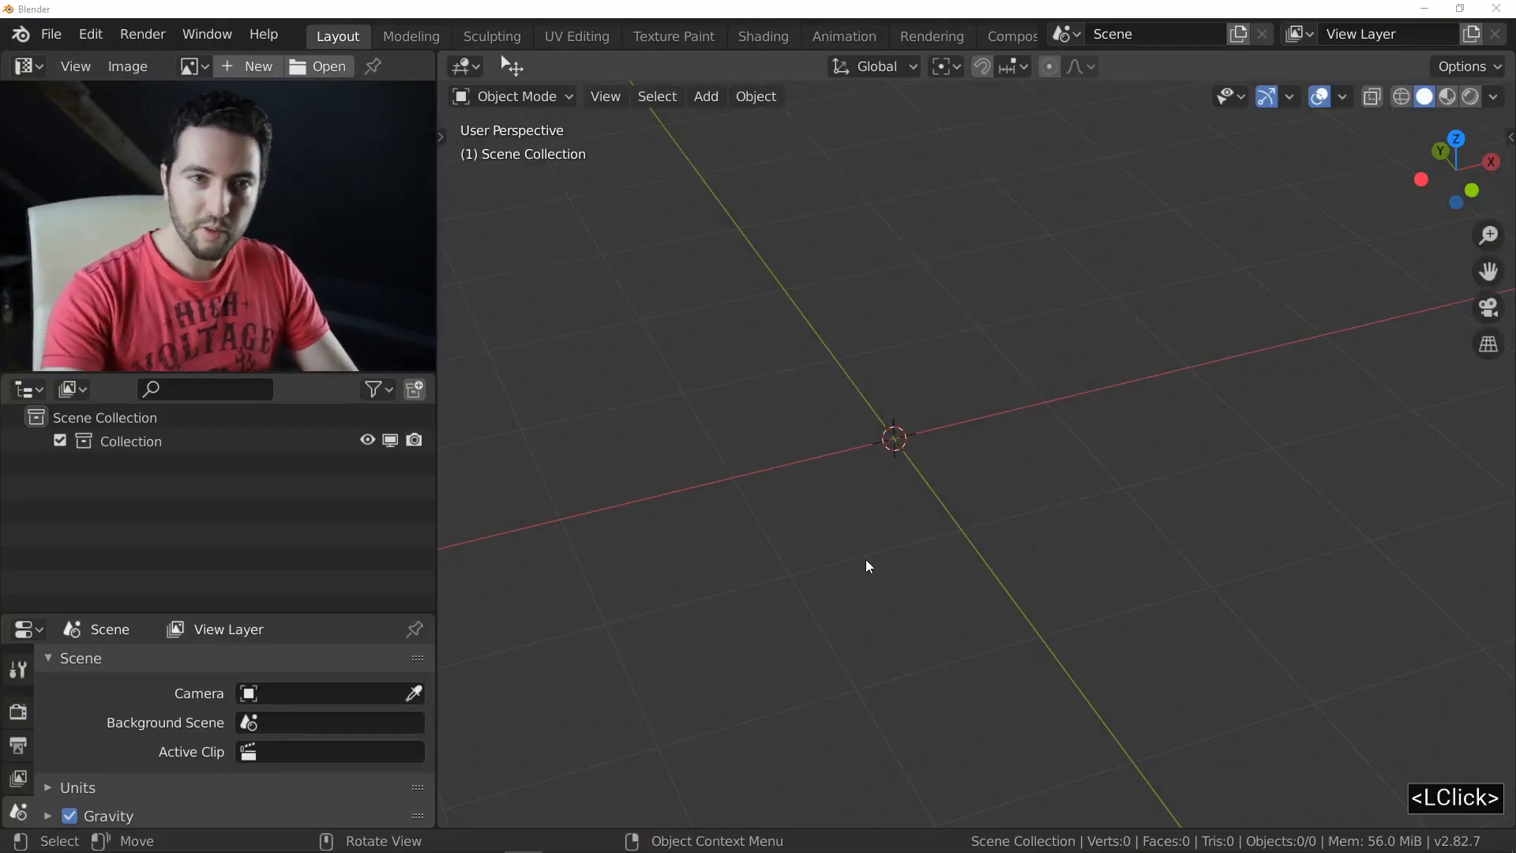
Step: Start a Fluent creation at the world origin using Shape in revolver mode, with a grid resolution of 6
middle_drag(828, 429, 865, 444)
shift+middle_drag(865, 444, 887, 440)
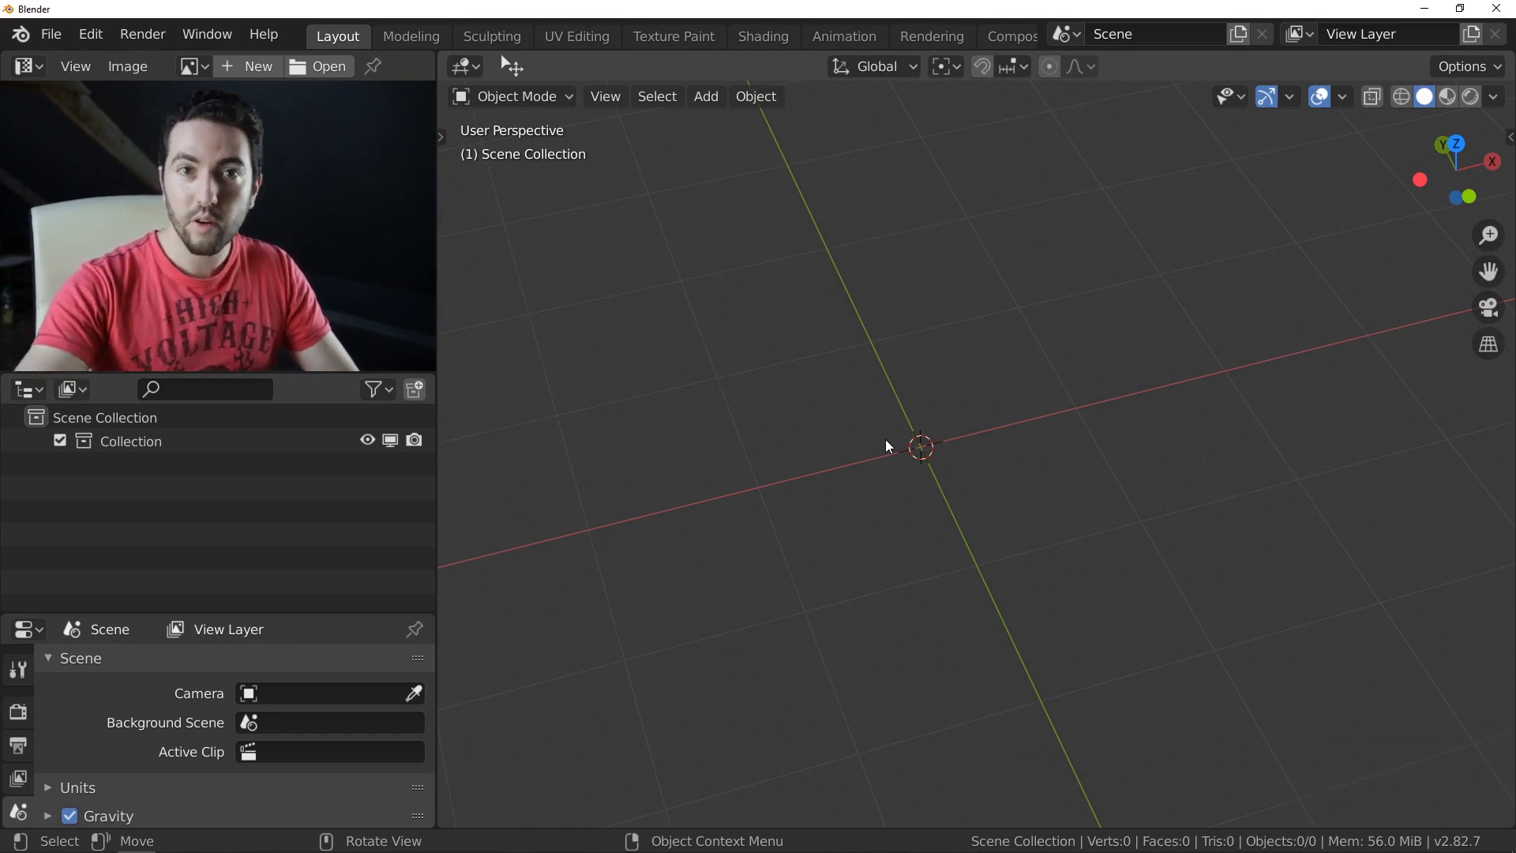
middle_drag(884, 443, 890, 440)
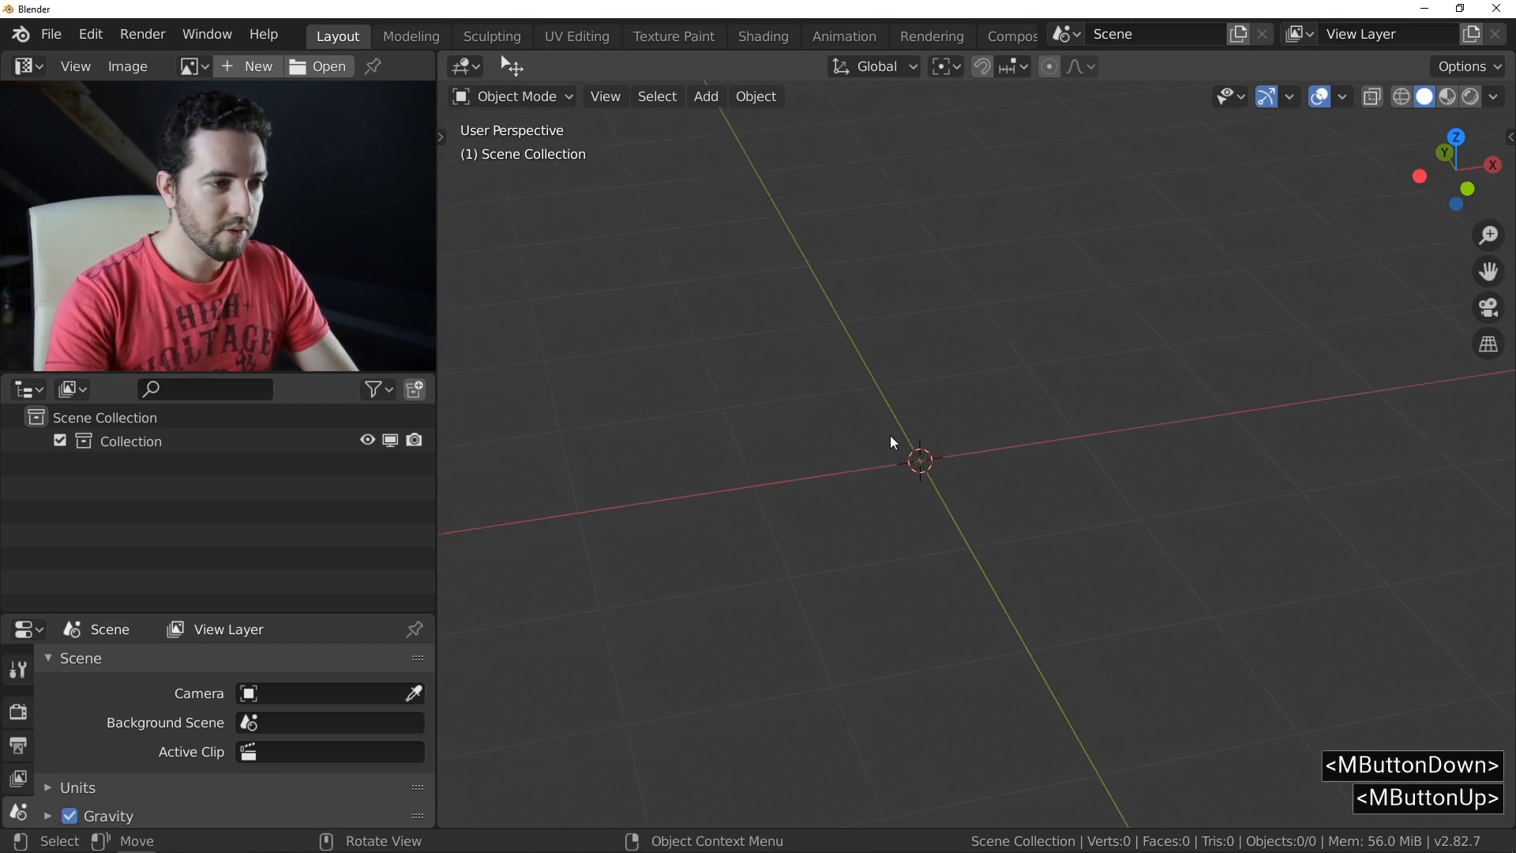
key(f)
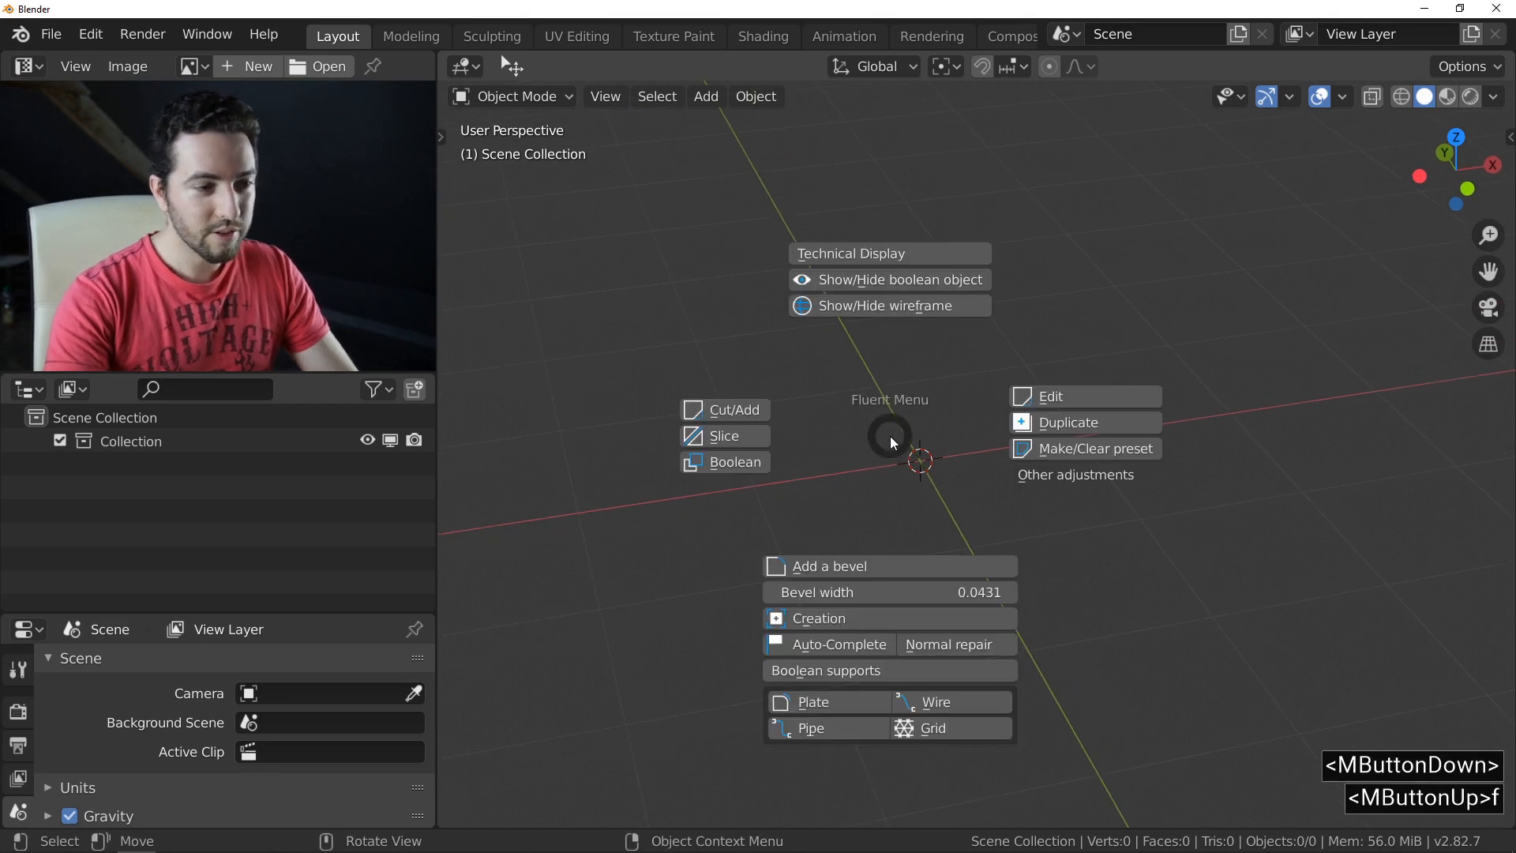
click(872, 614)
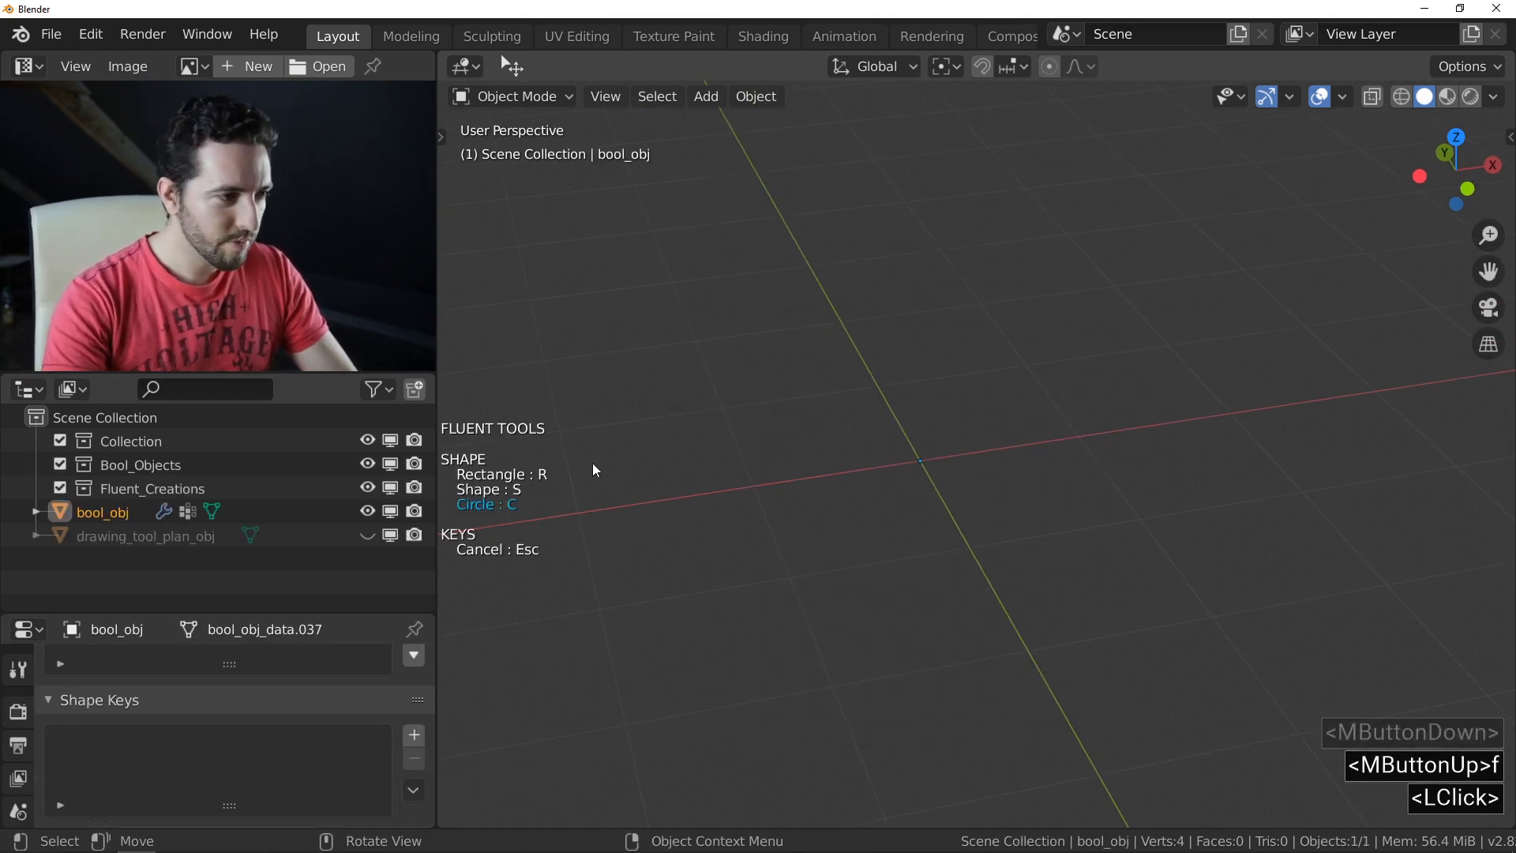
right_click(896, 444)
middle_drag(1005, 414, 944, 439)
key(s)
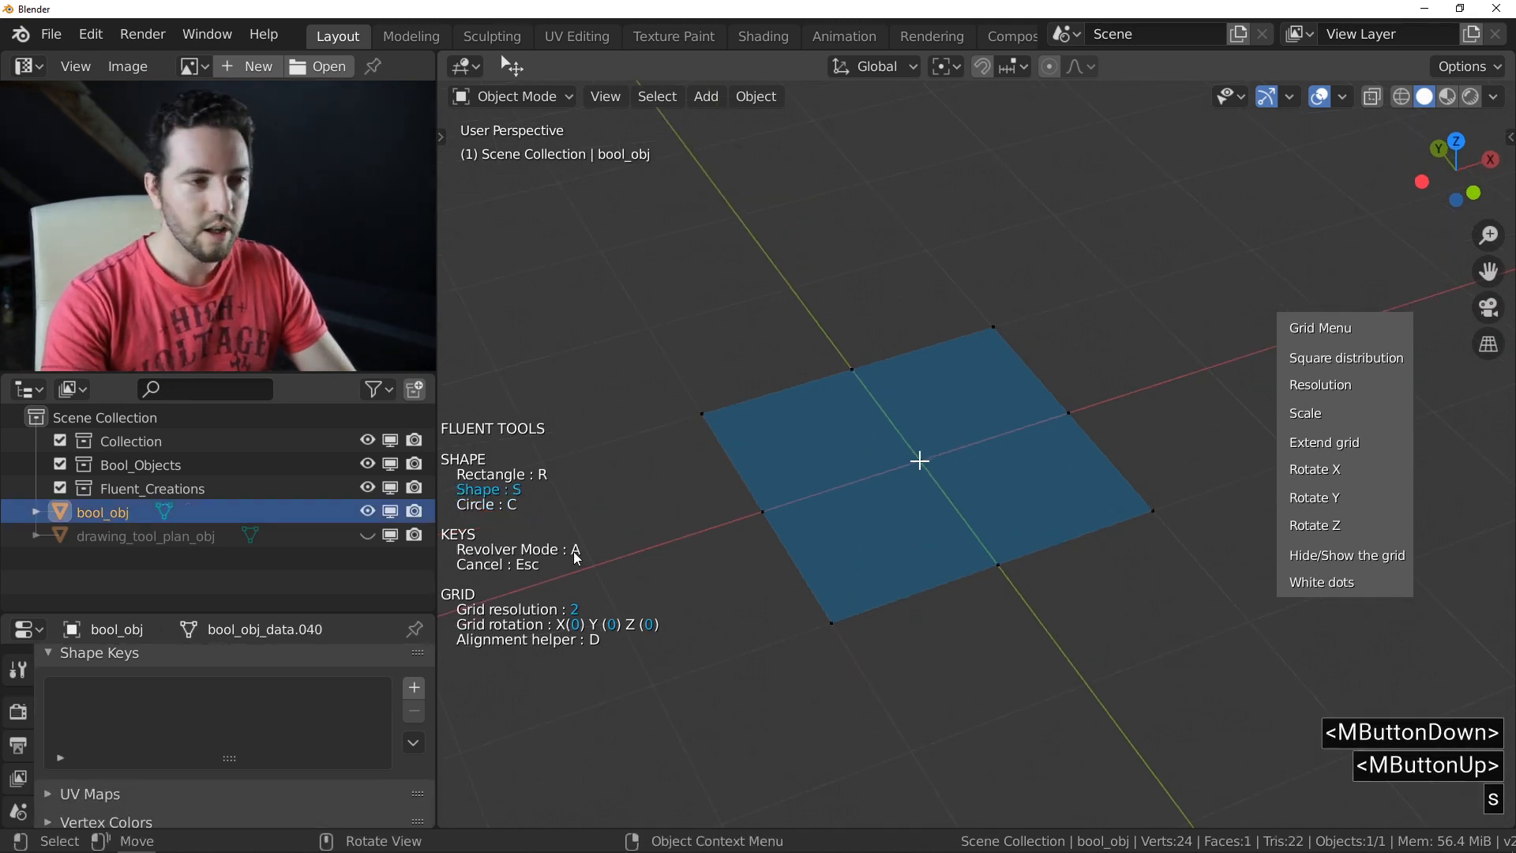
key(a)
middle_drag(841, 483, 848, 443)
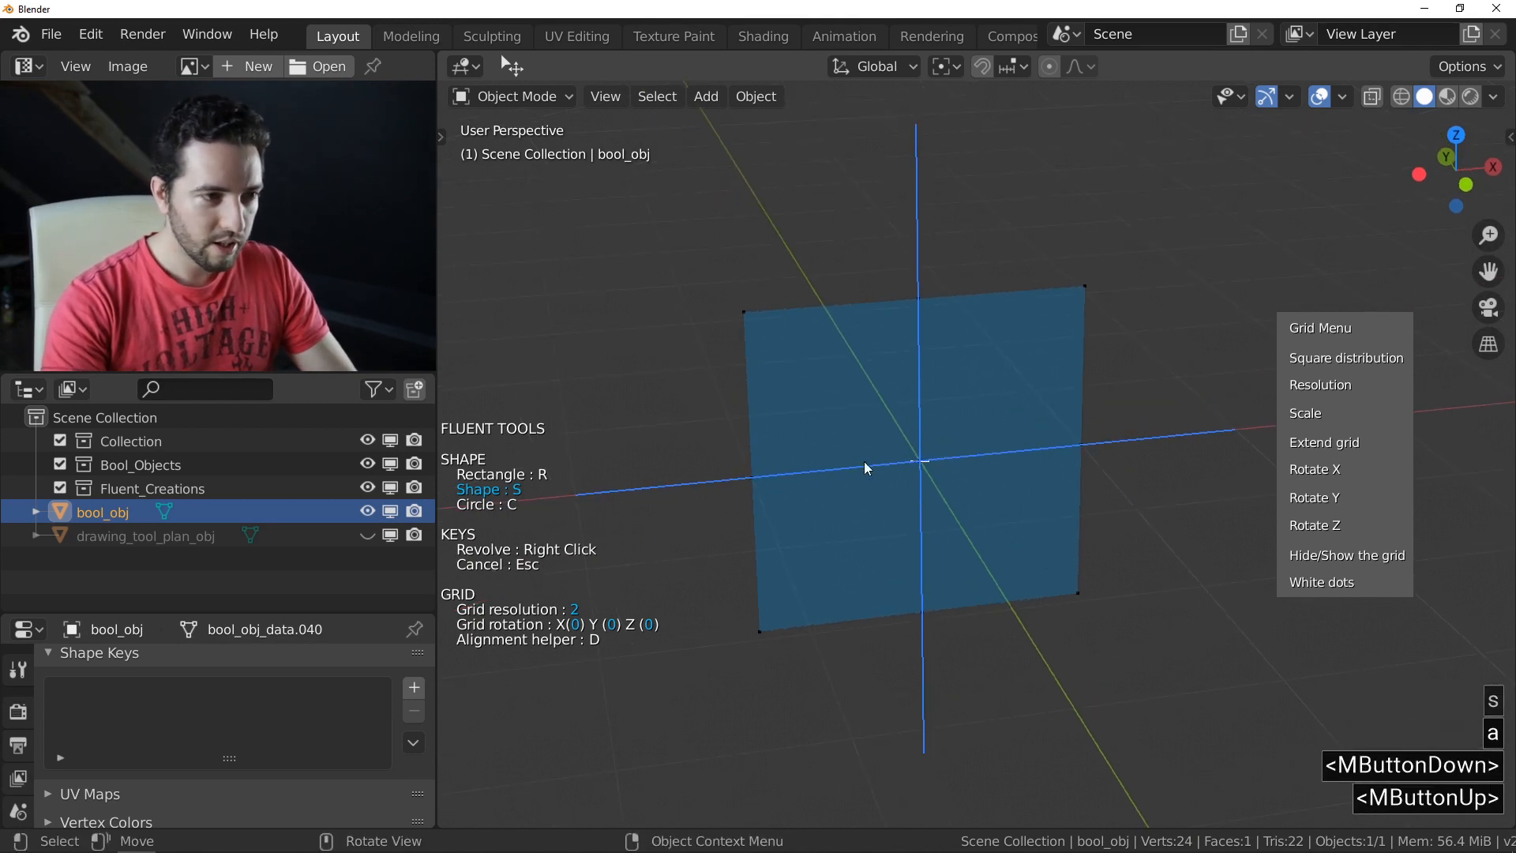
click(1328, 389)
drag(1328, 389, 1389, 387)
middle_drag(1262, 414, 1143, 357)
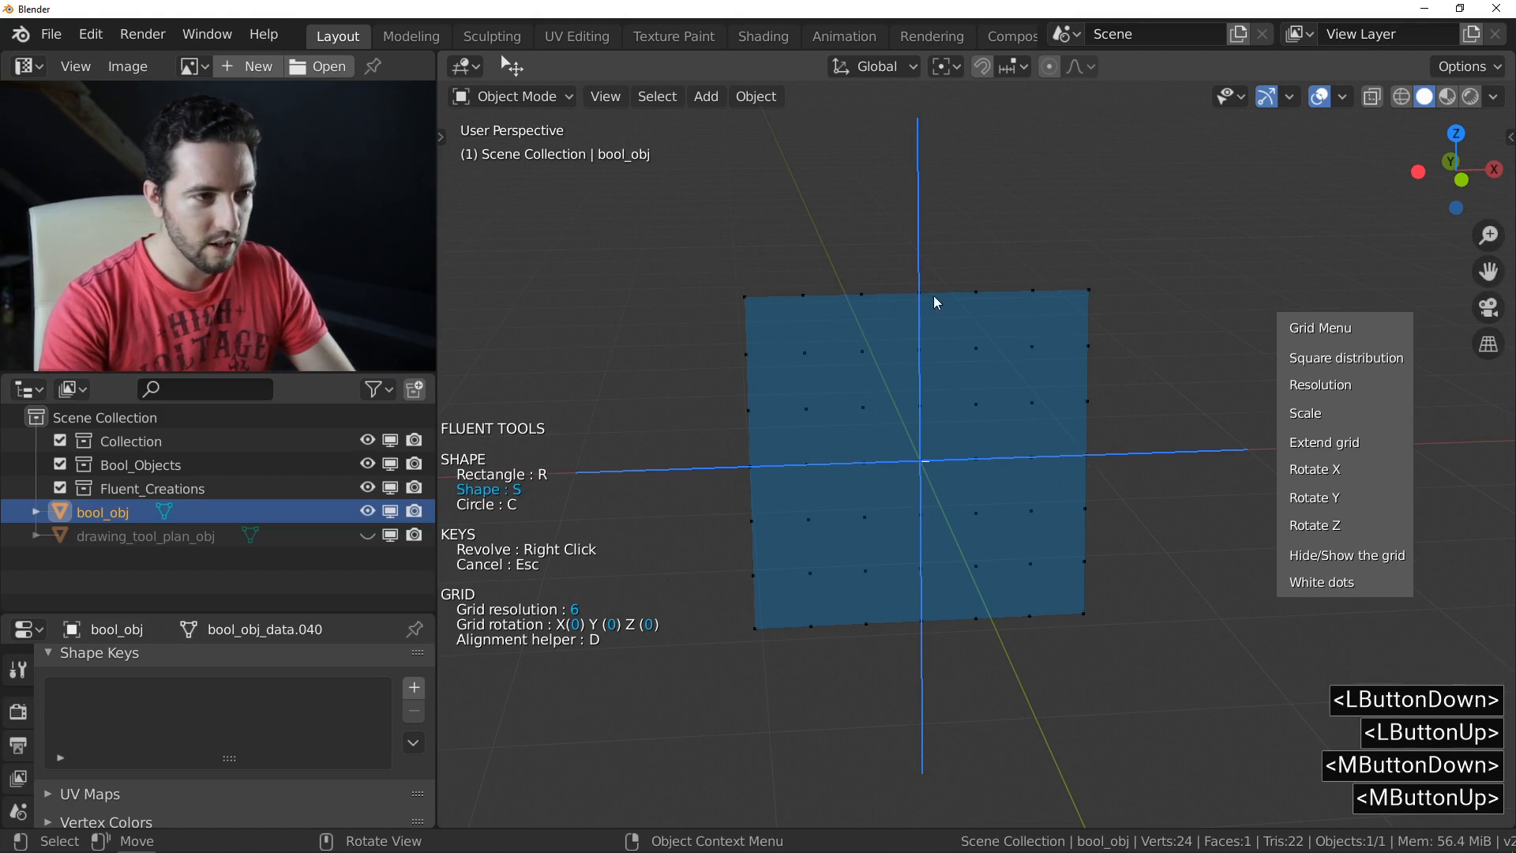
Step: Draw a square profile from the grid centre to its upper outer corner and revolve it around the vertical axis into a solid cylinder
click(923, 461)
click(1086, 456)
click(1090, 291)
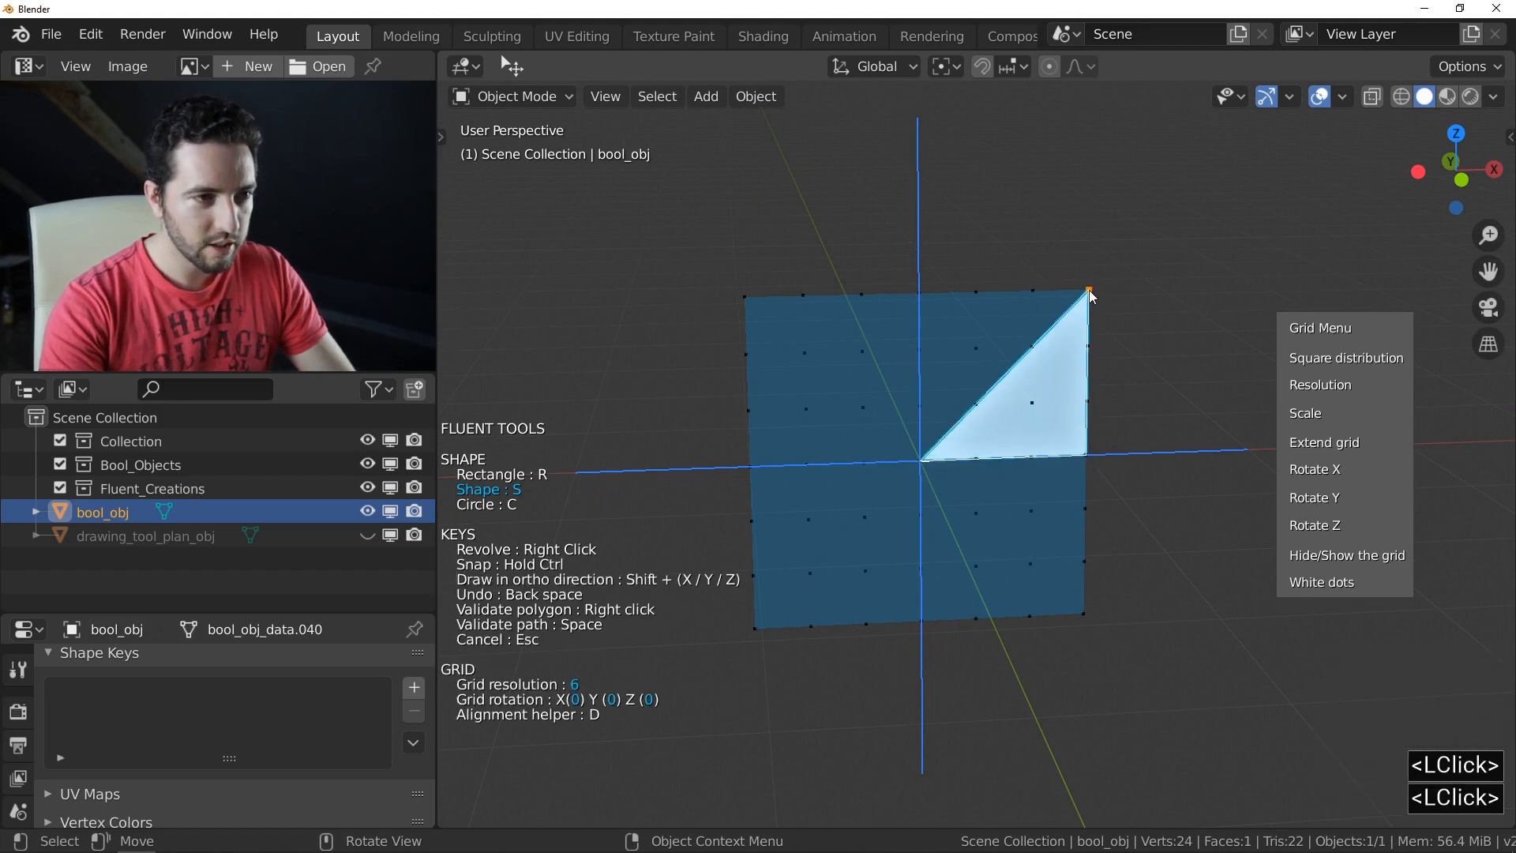
click(919, 294)
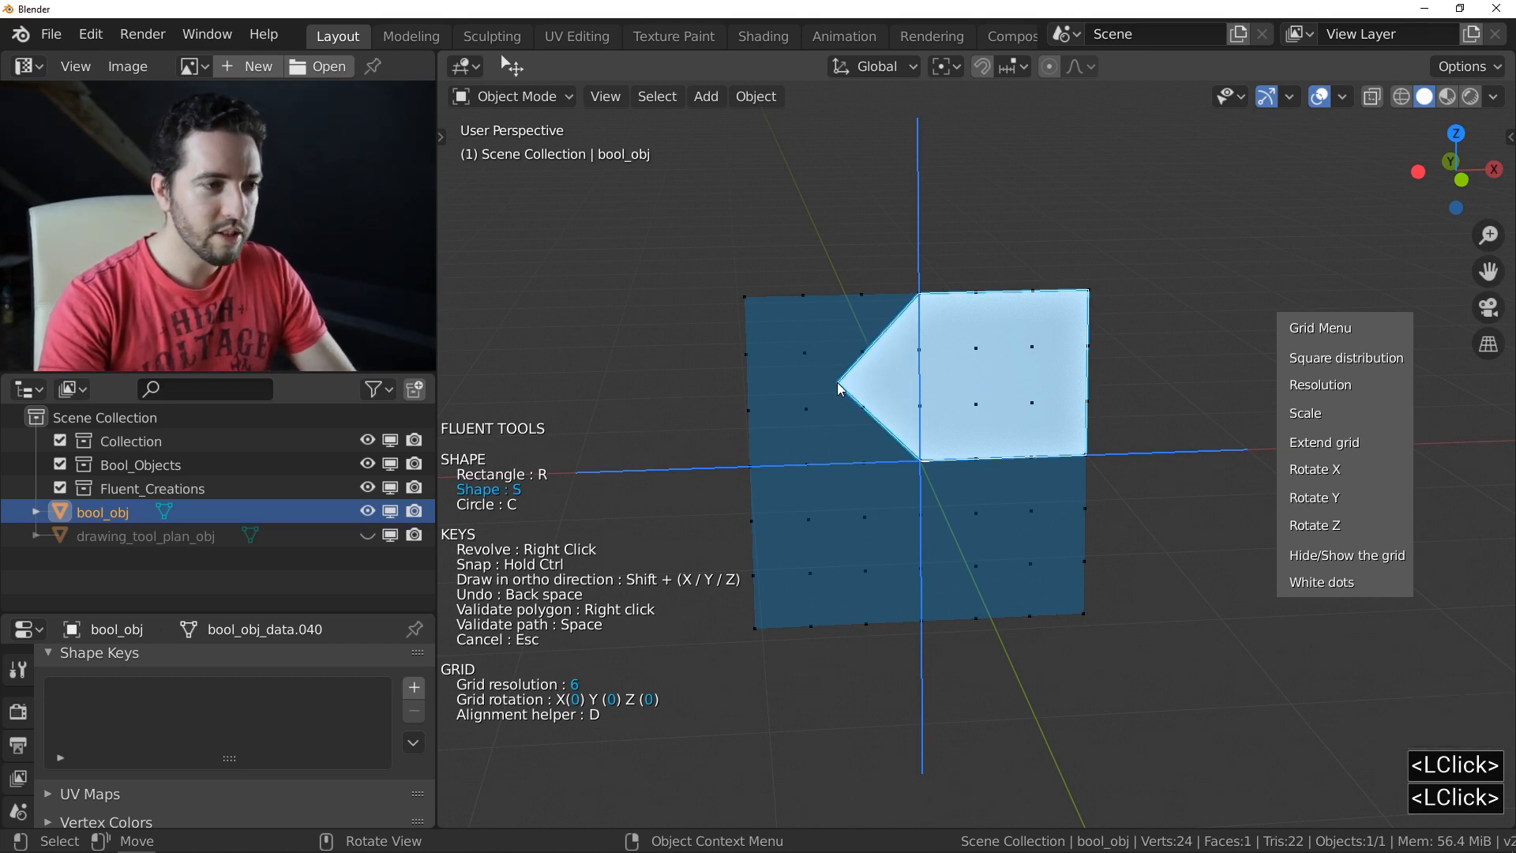
right_click(839, 387)
middle_drag(965, 340, 937, 359)
scroll(939, 359, up, 2)
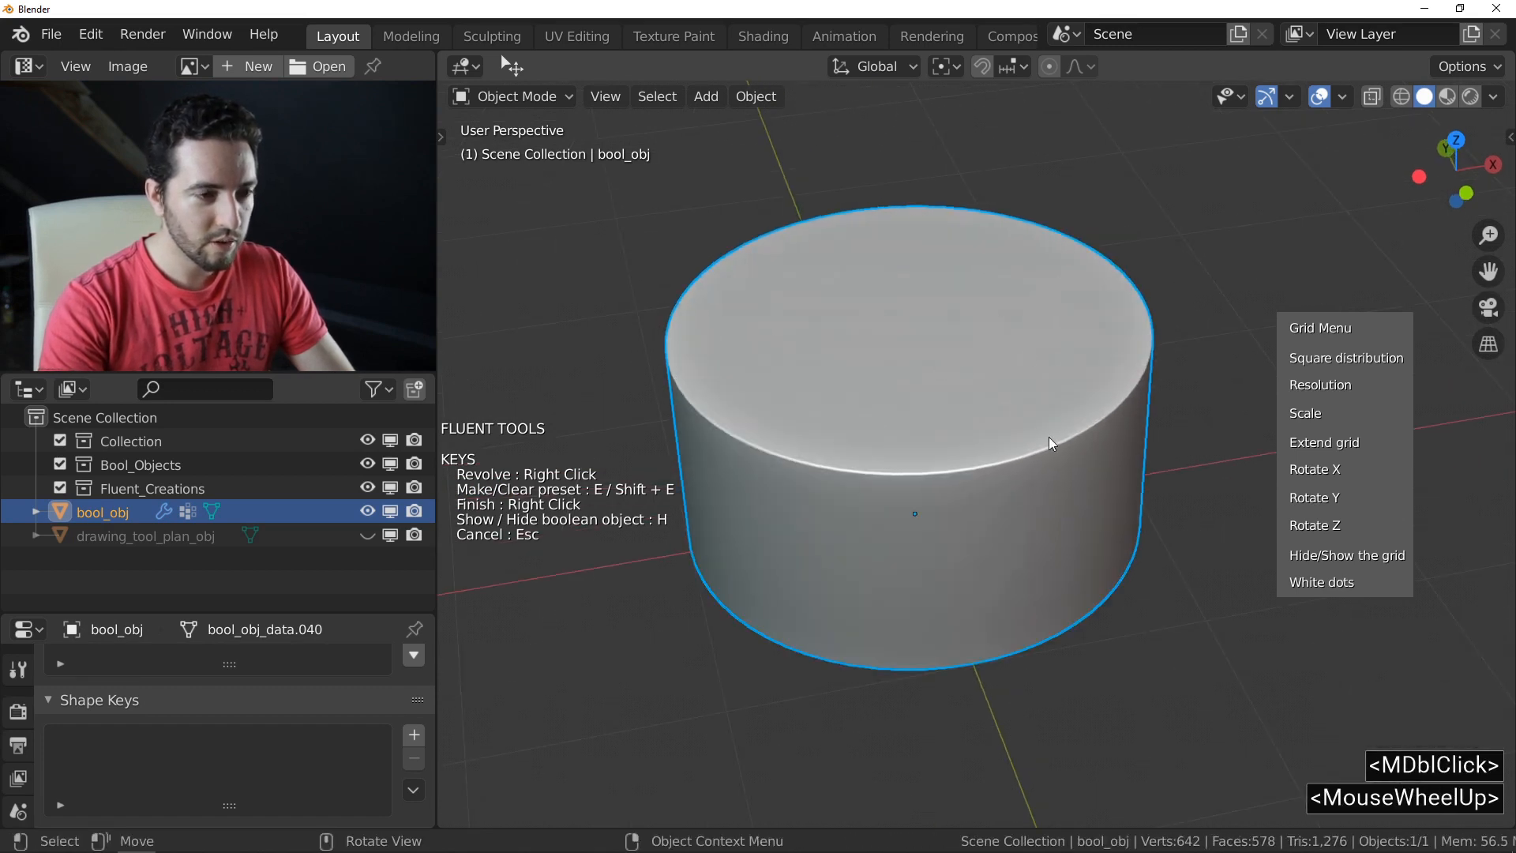
right_click(951, 396)
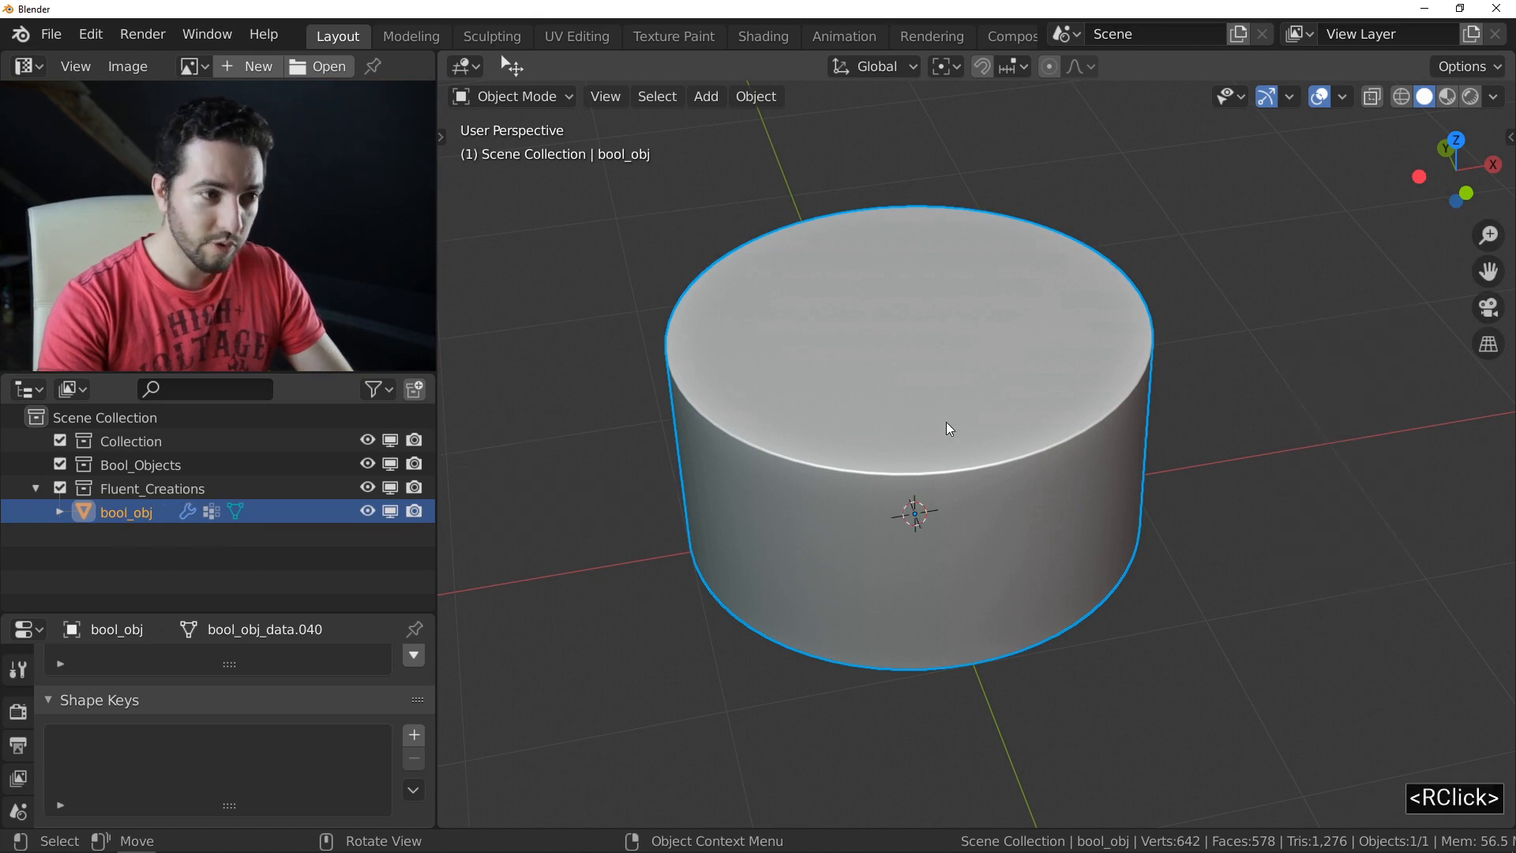
Step: Delete the profile's vertical edge along the cylinder's central axis in wireframe Edit Mode, then return to Object Mode with solid shading
key(Tab)
key(z)
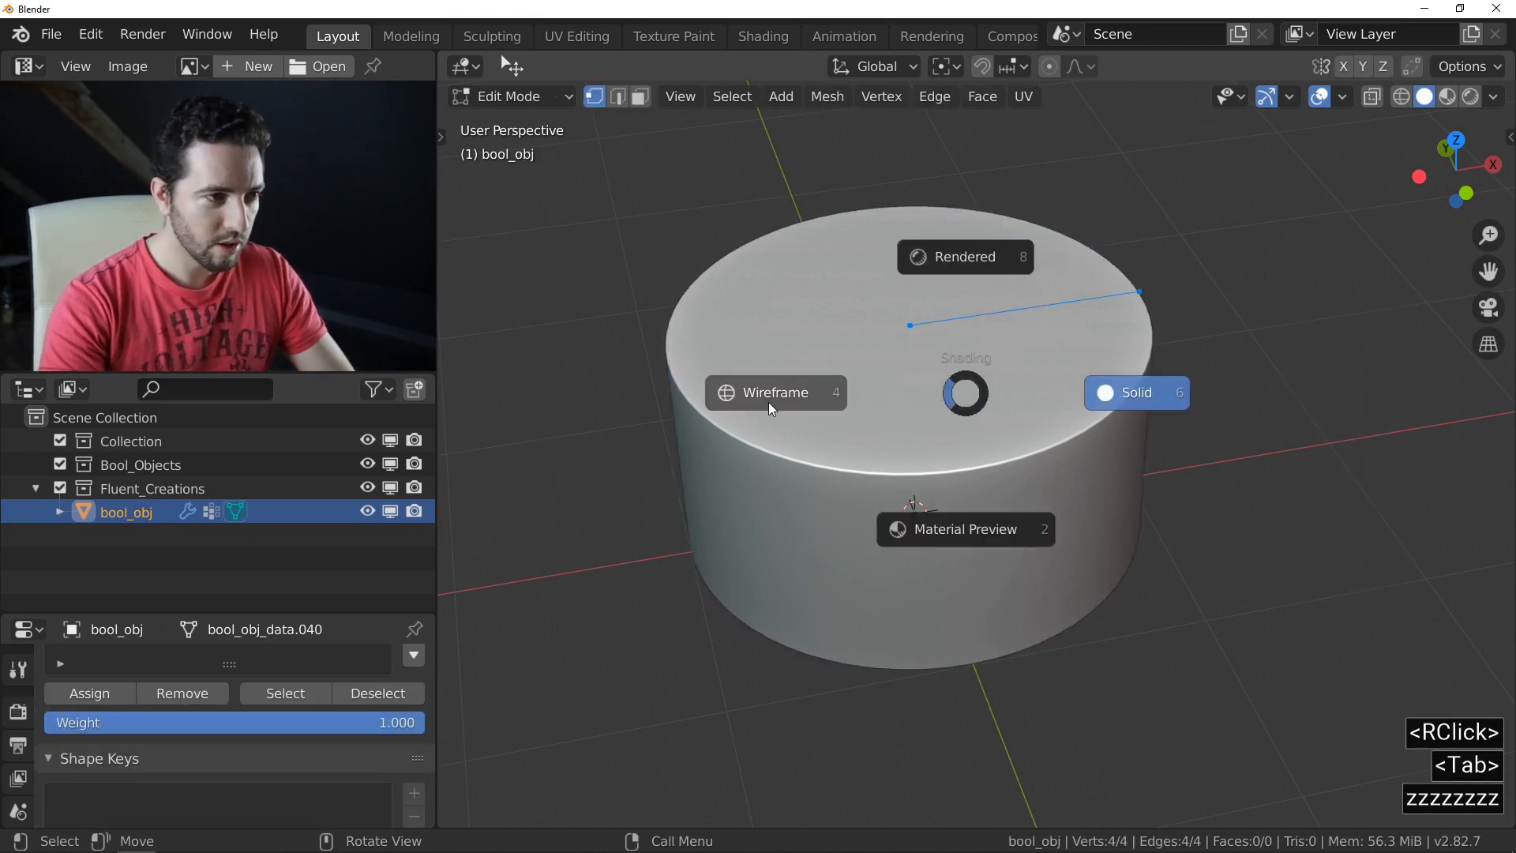
middle_drag(874, 423, 923, 393)
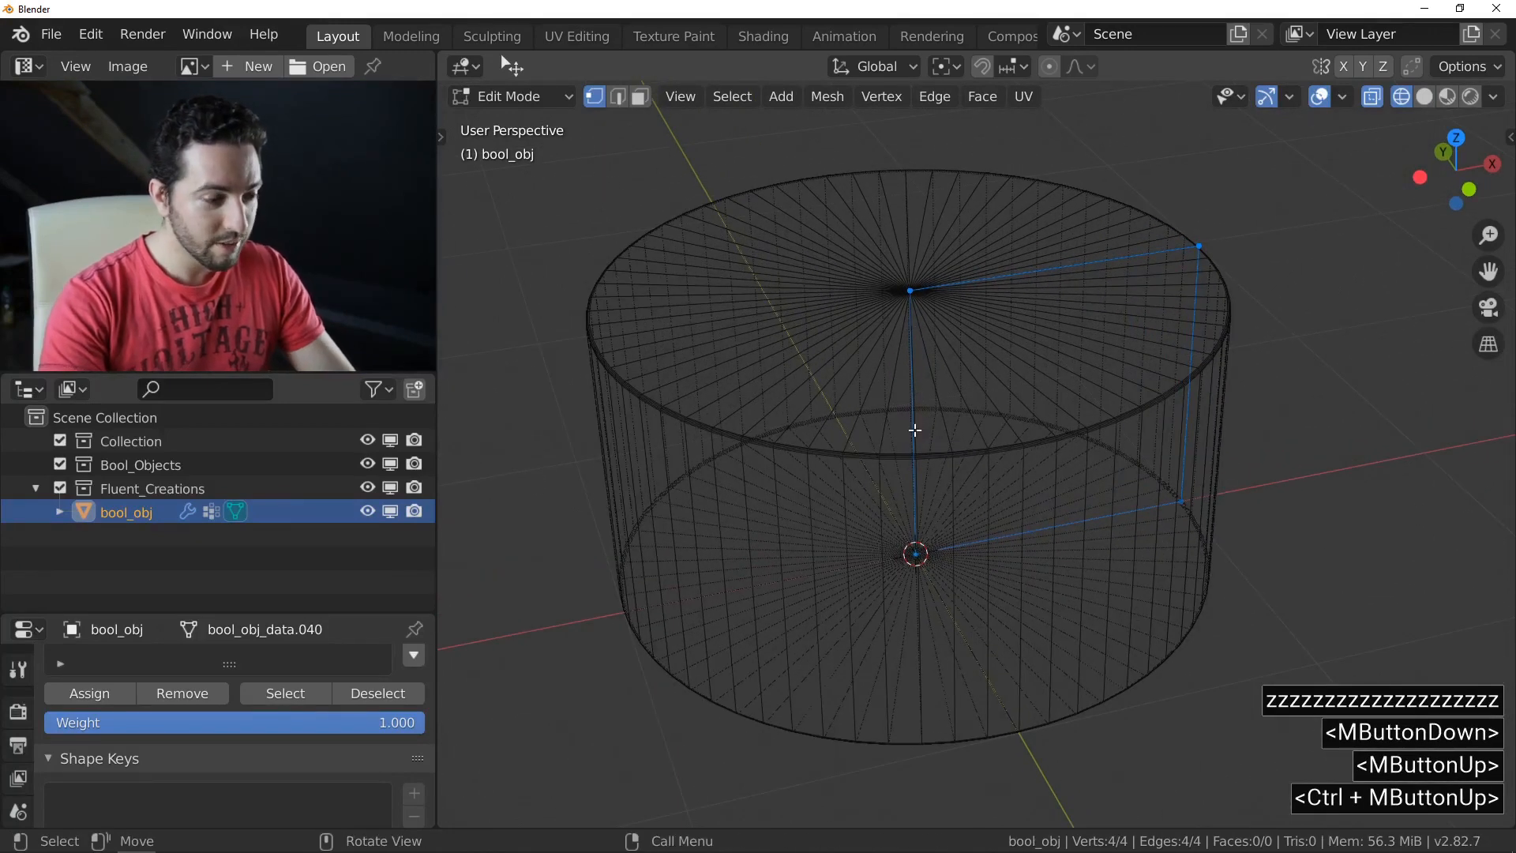
click(617, 96)
click(914, 349)
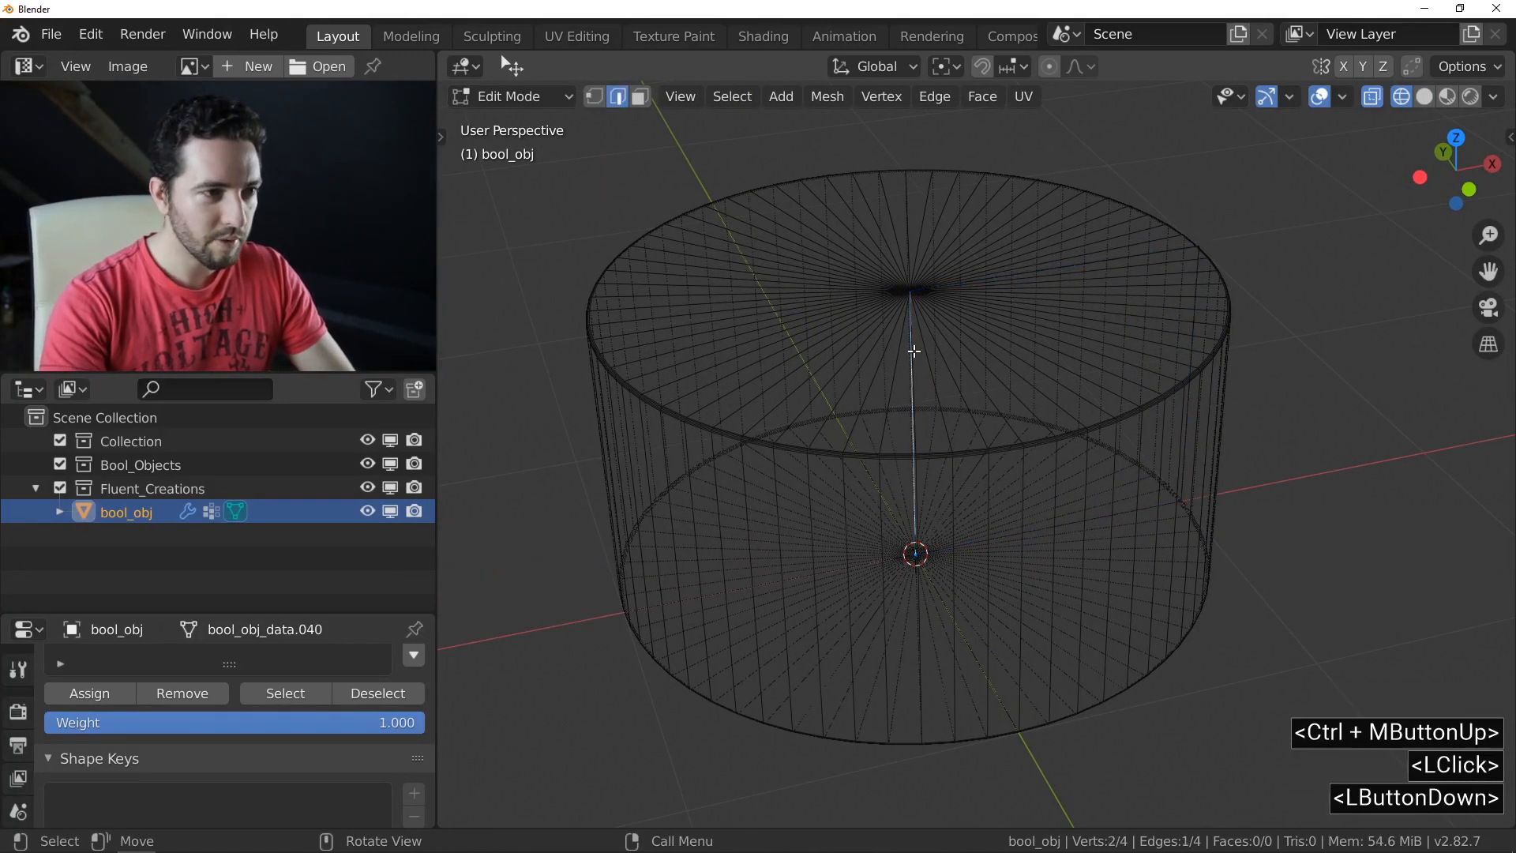
key(x)
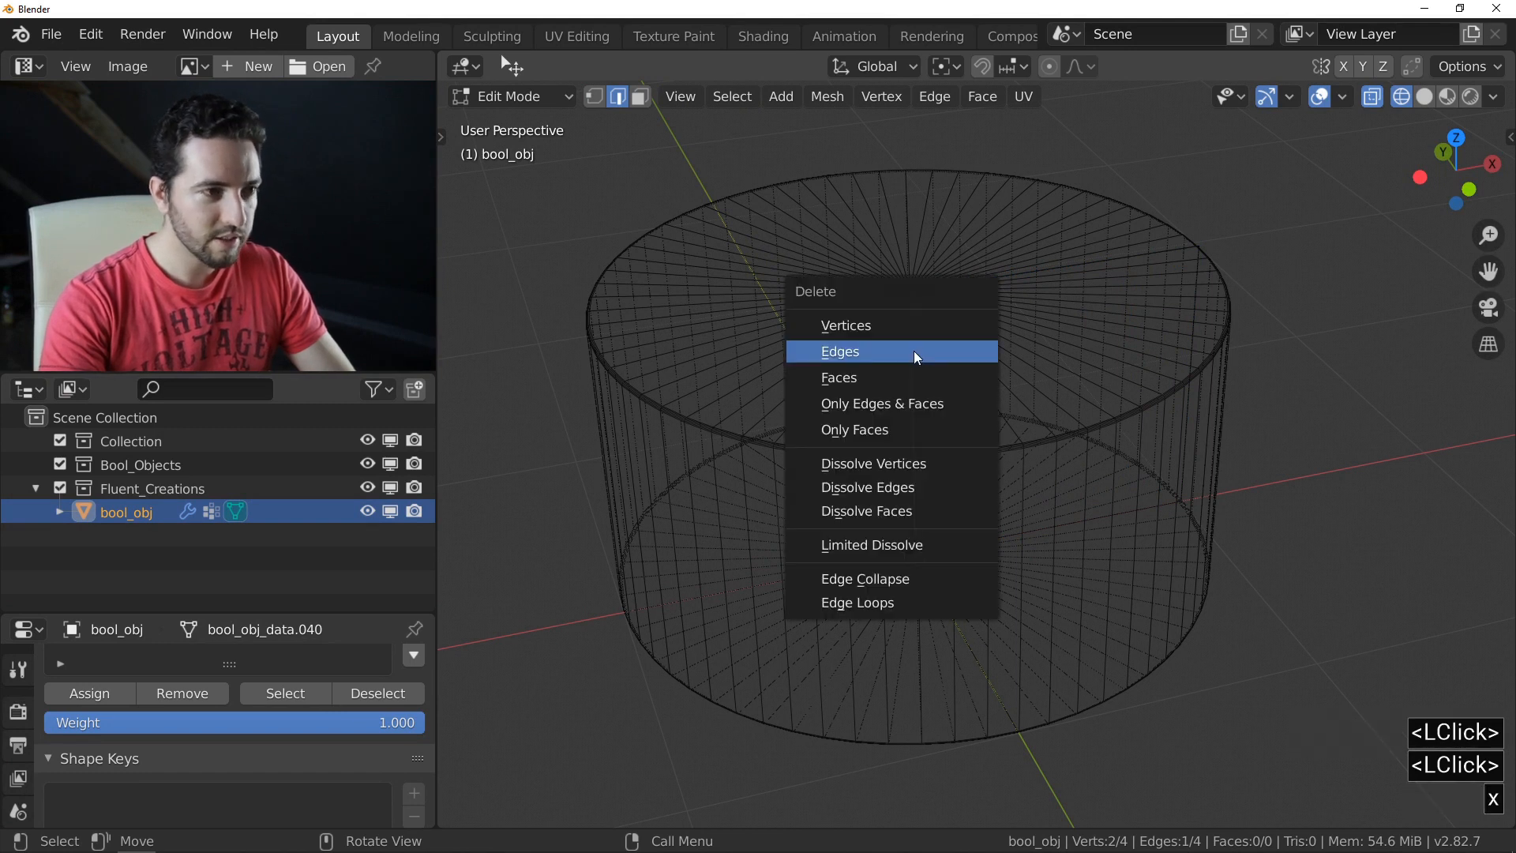
click(914, 354)
key(Tab)
key(z)
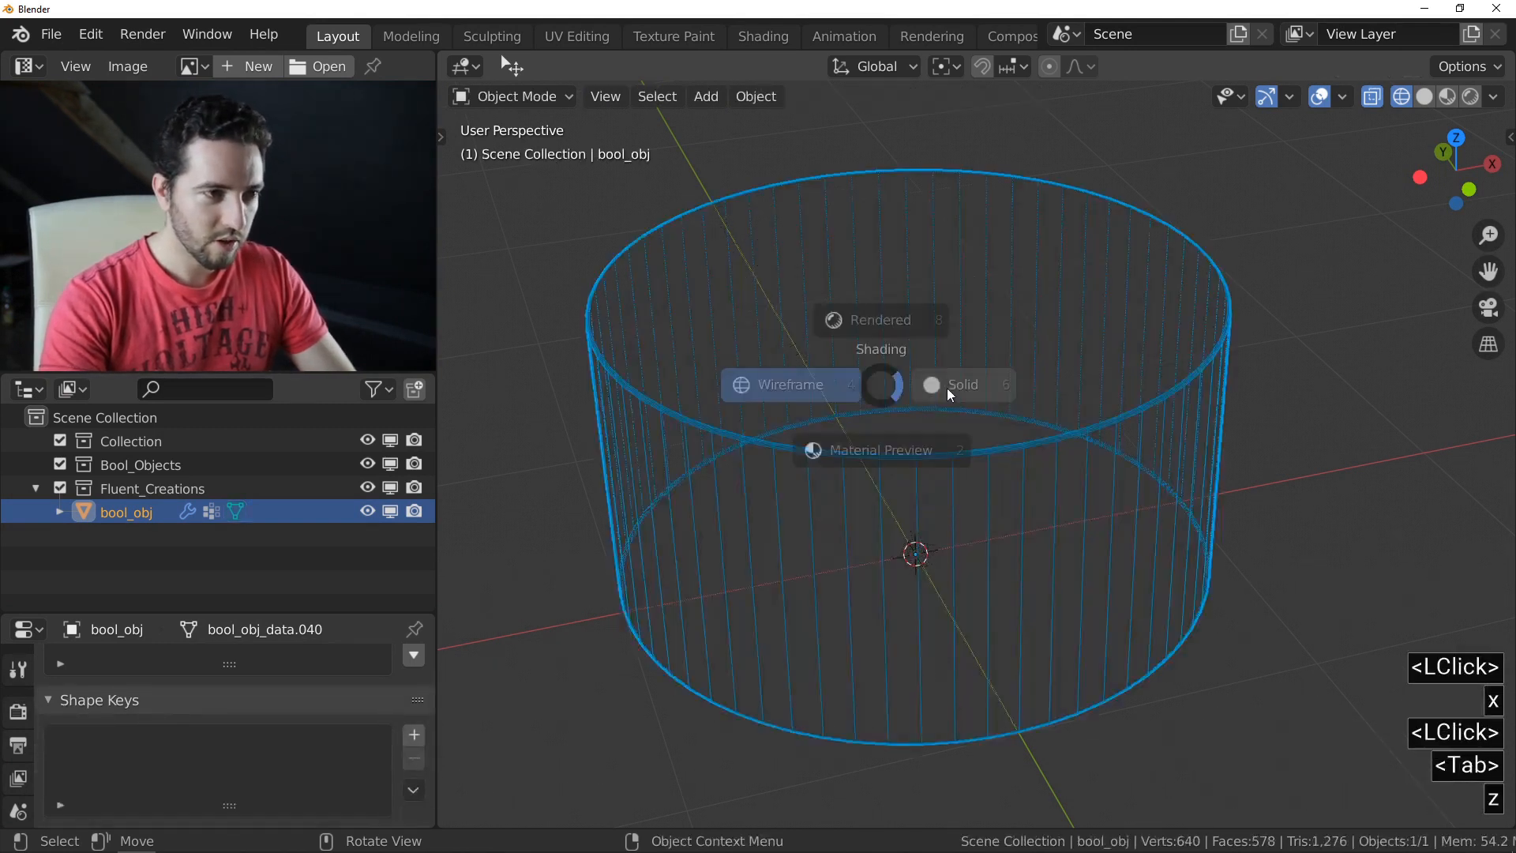
middle_drag(1022, 372, 1002, 386)
Step: Edit the cylinder with Fluent and give only the profile's upper outer vertex a wide, straight bevel
key(f)
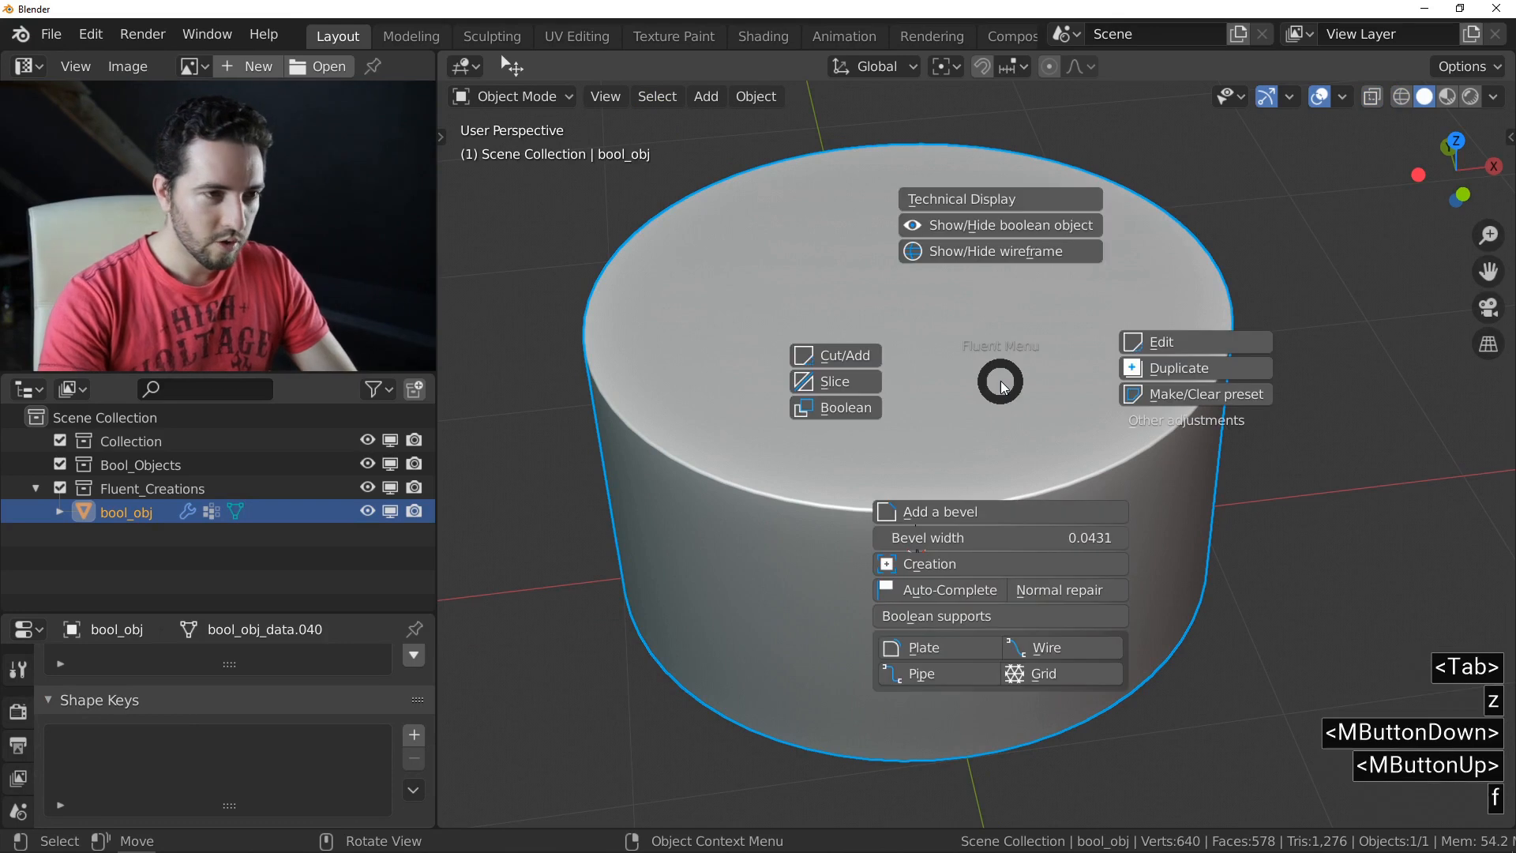
click(1187, 345)
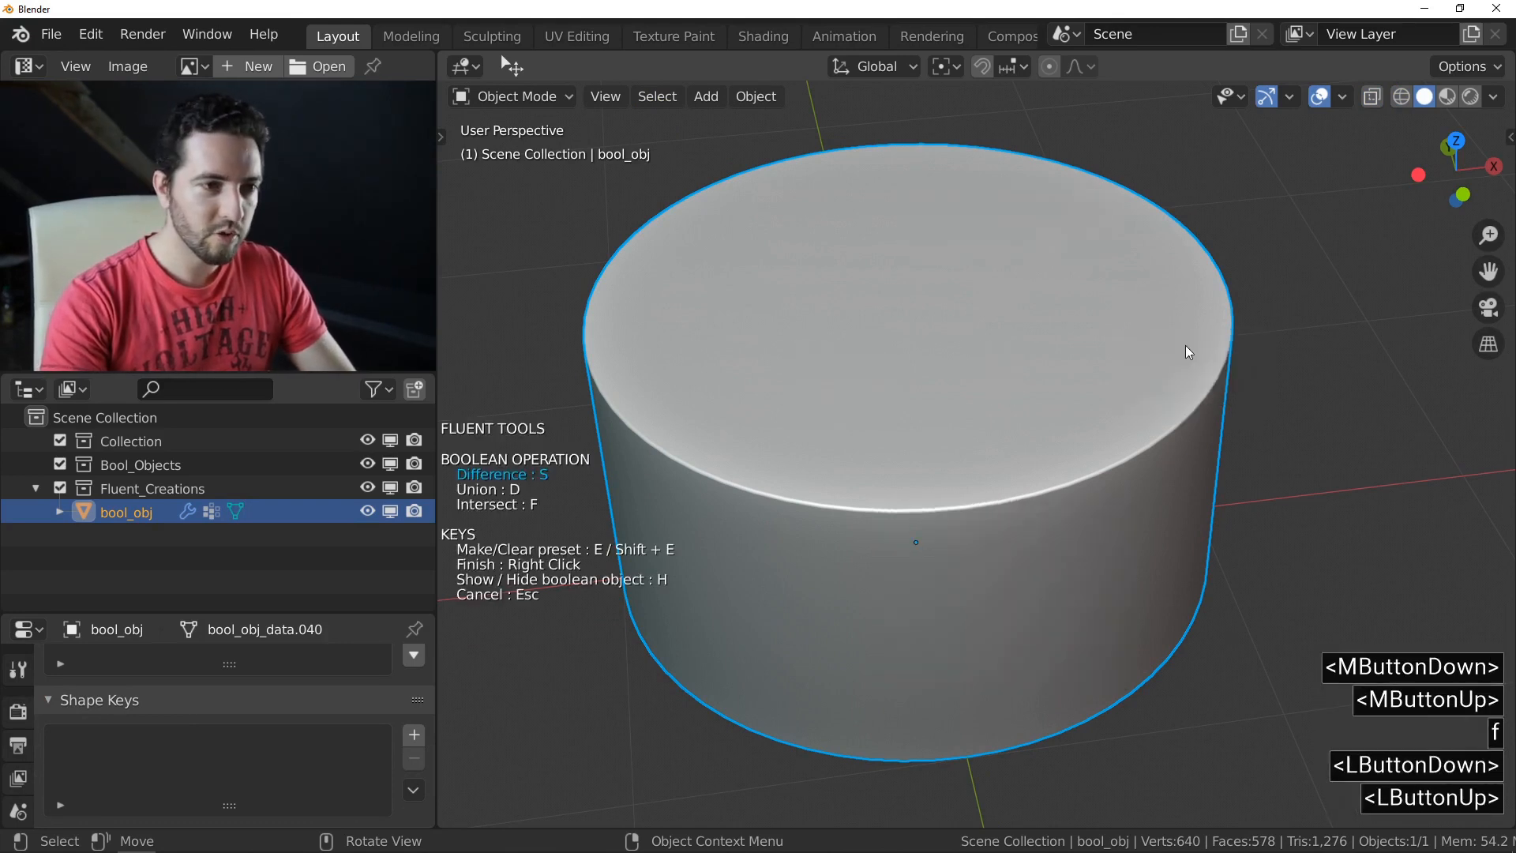
click(1054, 334)
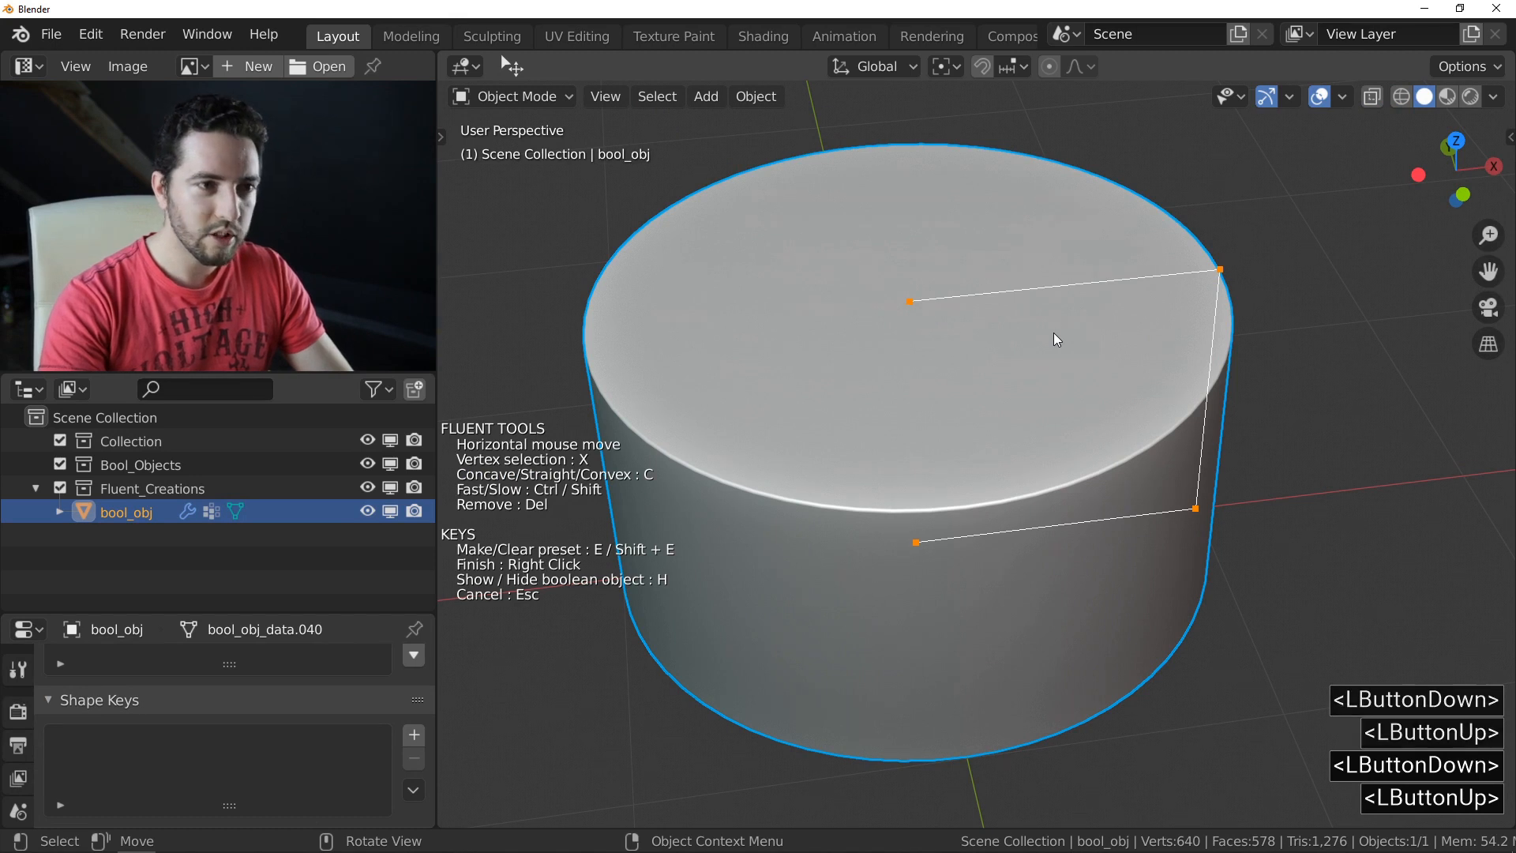
key(x)
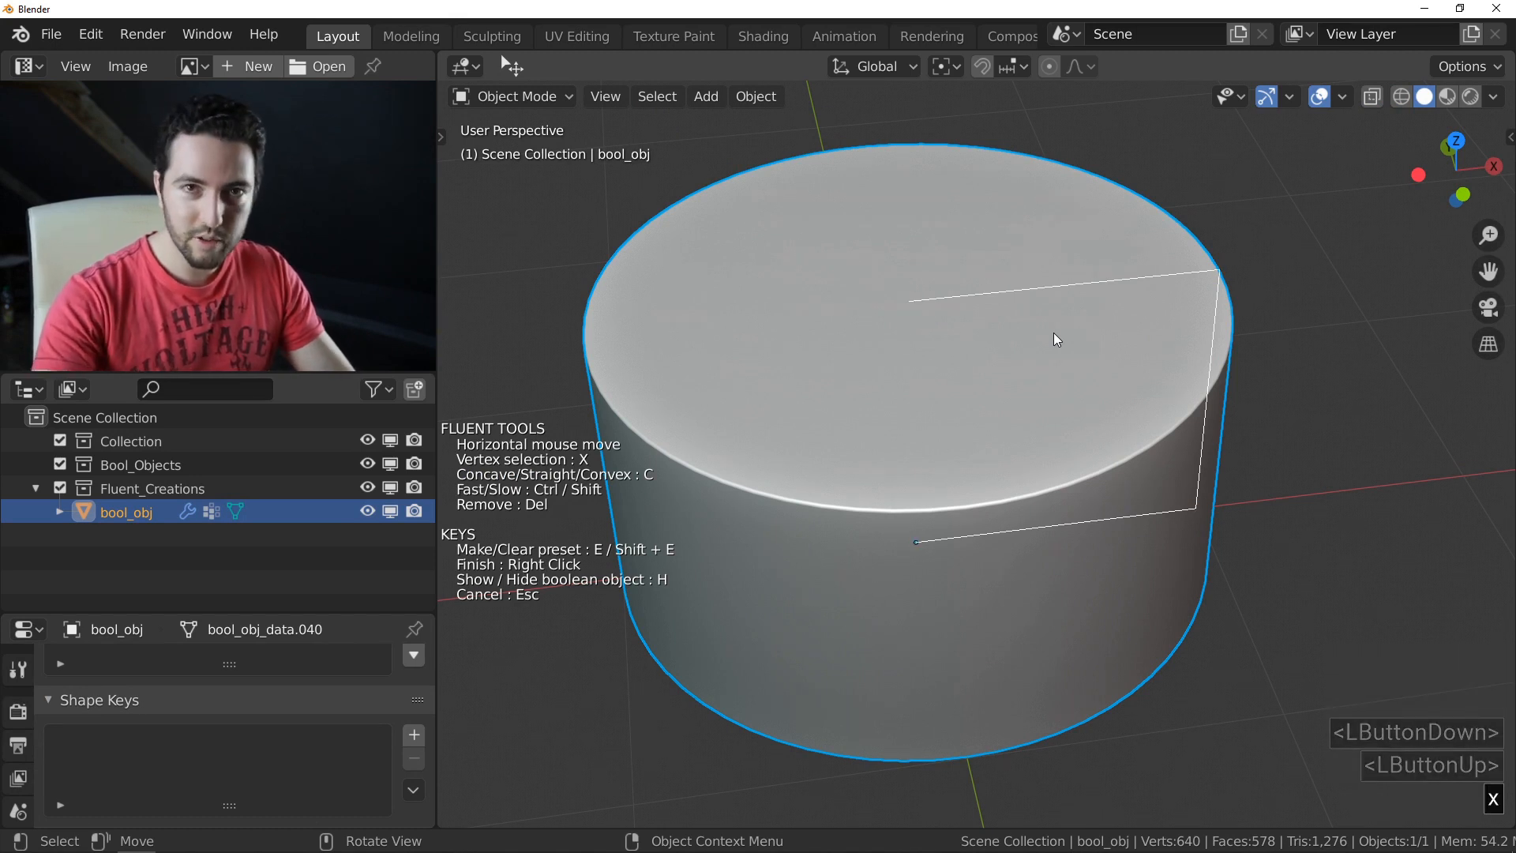
middle_drag(1059, 324, 1191, 397)
key(x)
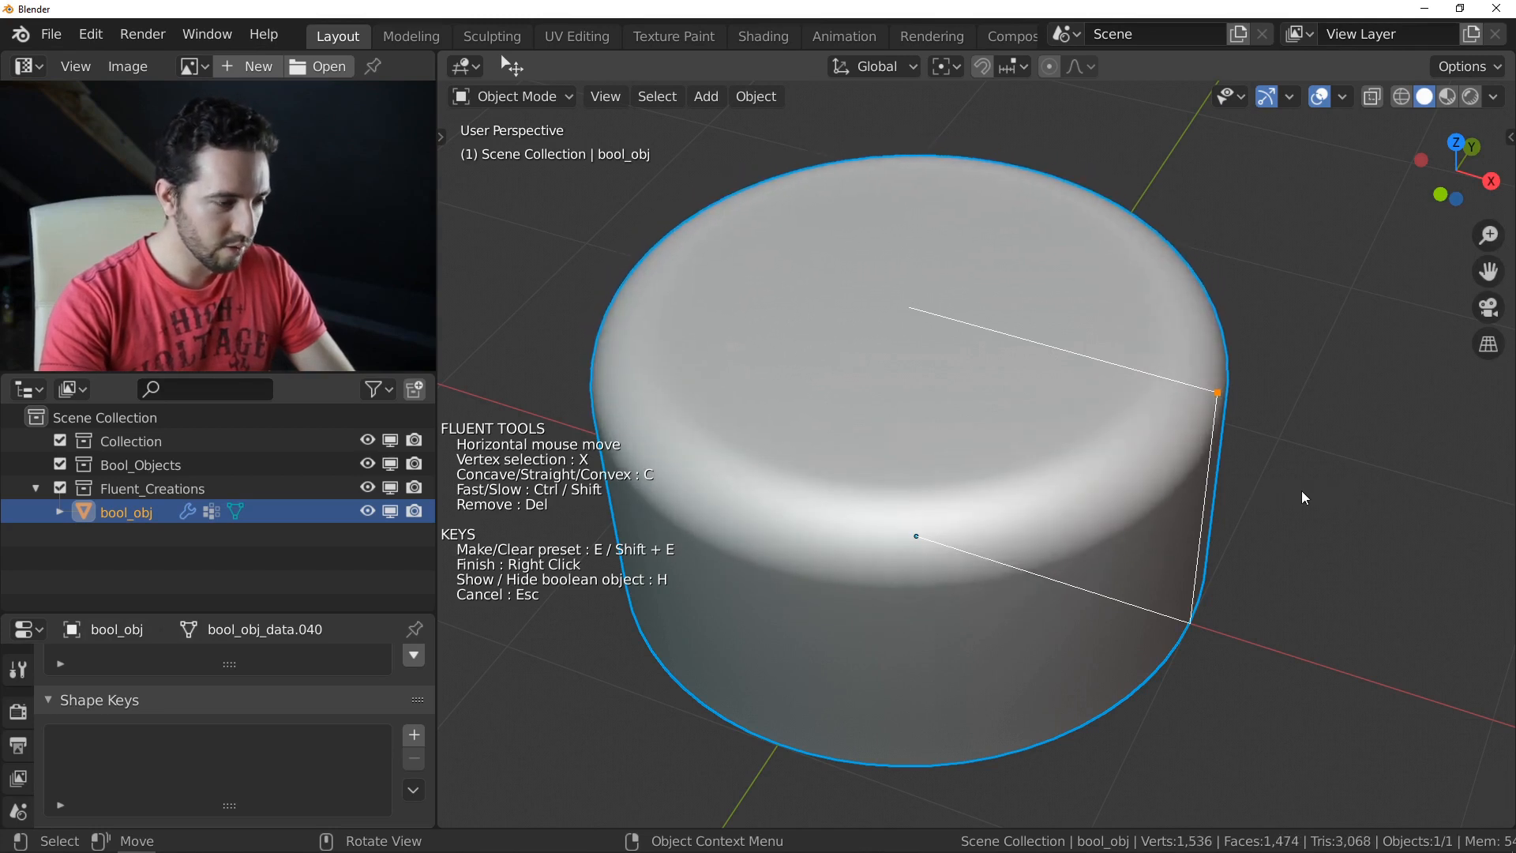
key(c)
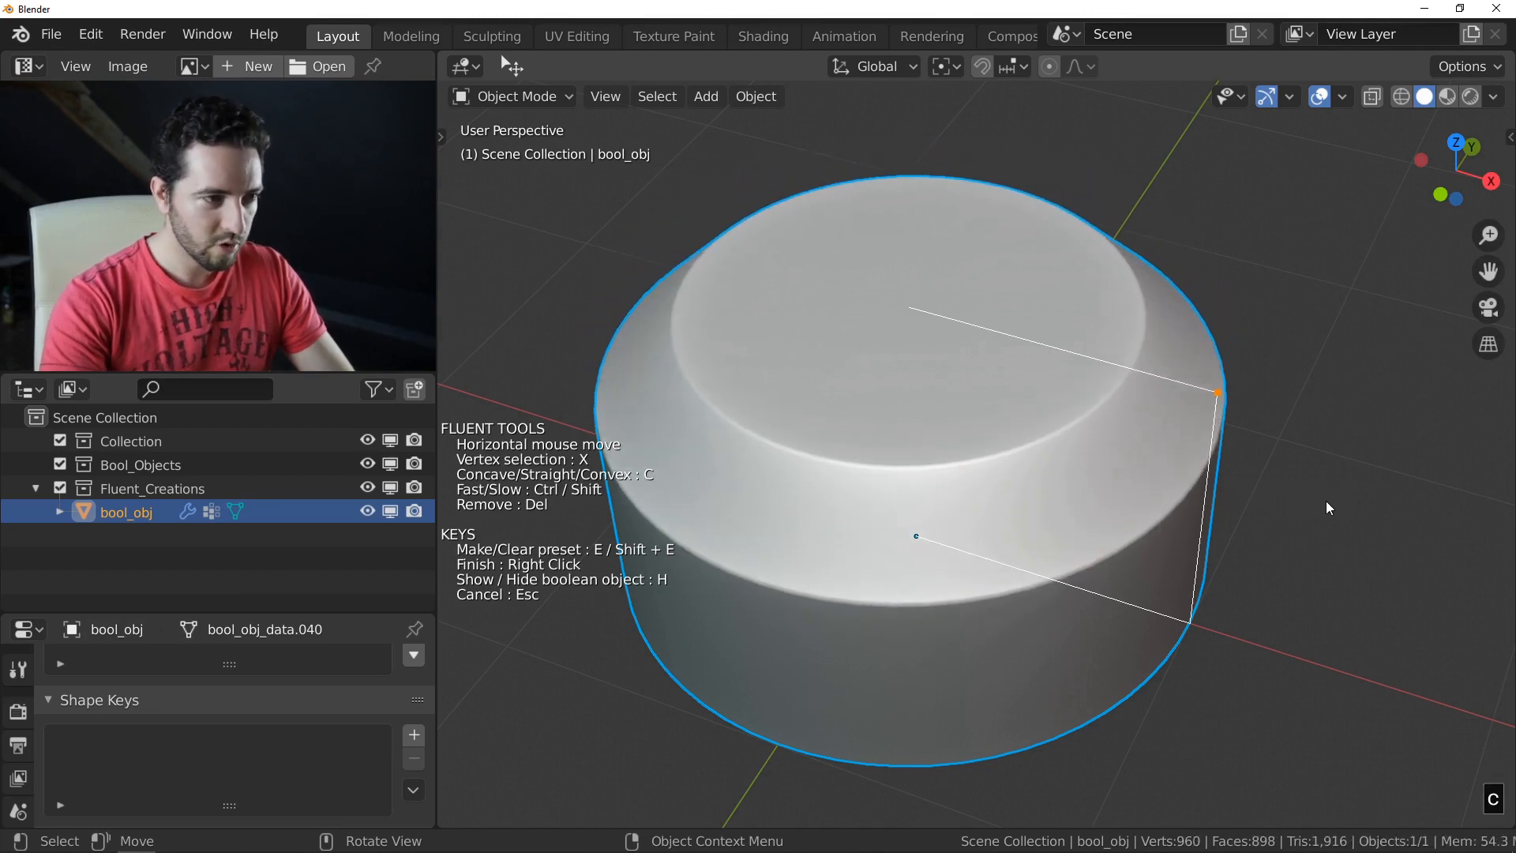
key(c)
click(1319, 500)
Step: Add an outer bevel of about 0.034 to the chamfered cylinder and finish the Fluent edit
middle_drag(1319, 500, 1122, 512)
scroll(1111, 516, down, 3)
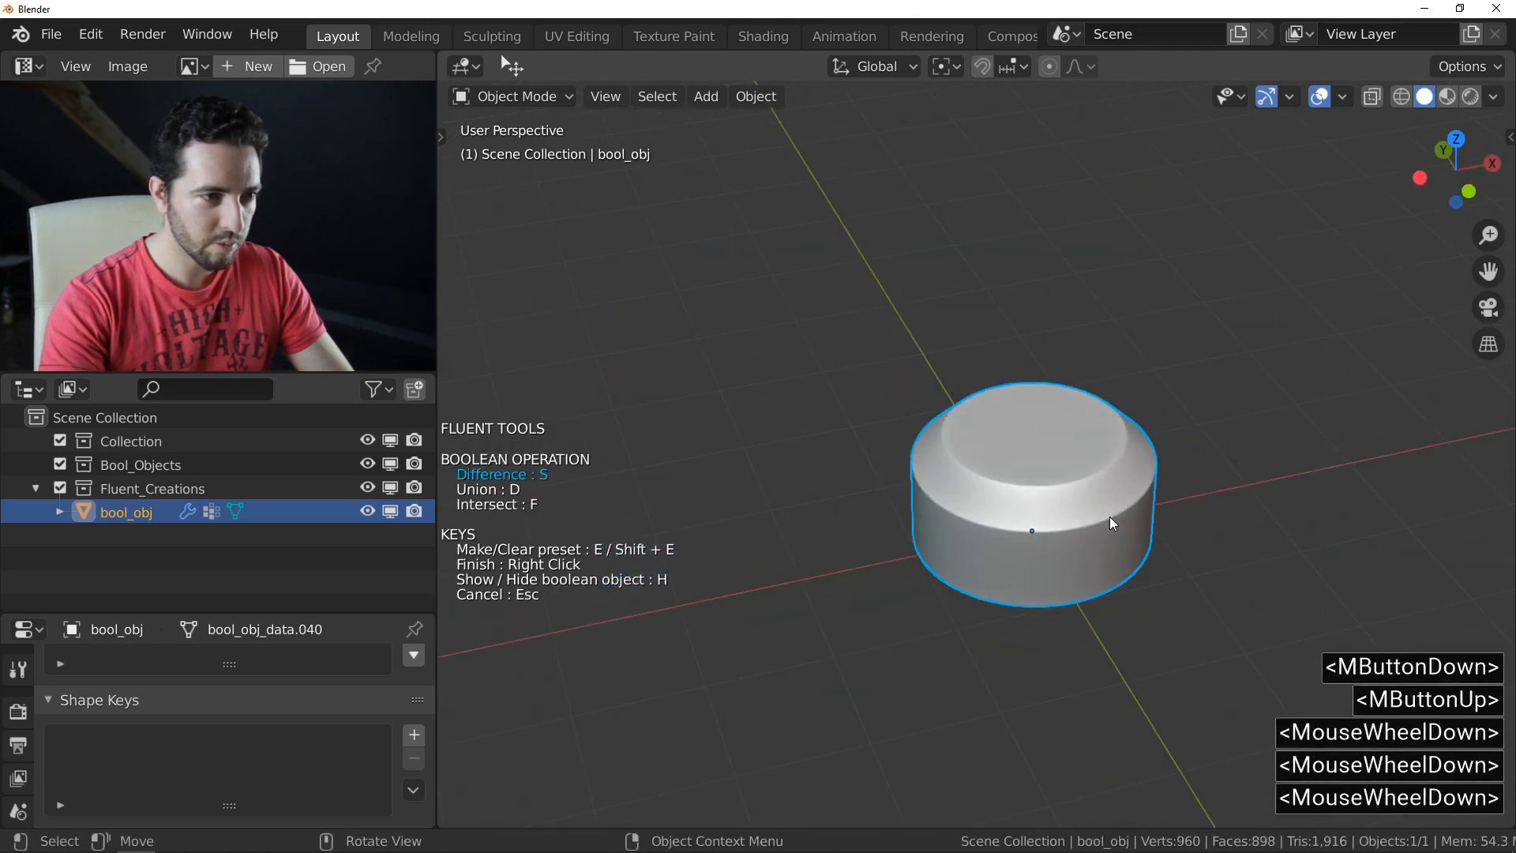
middle_click(1051, 490)
scroll(983, 466, up, 3)
drag(1106, 403, 1063, 430)
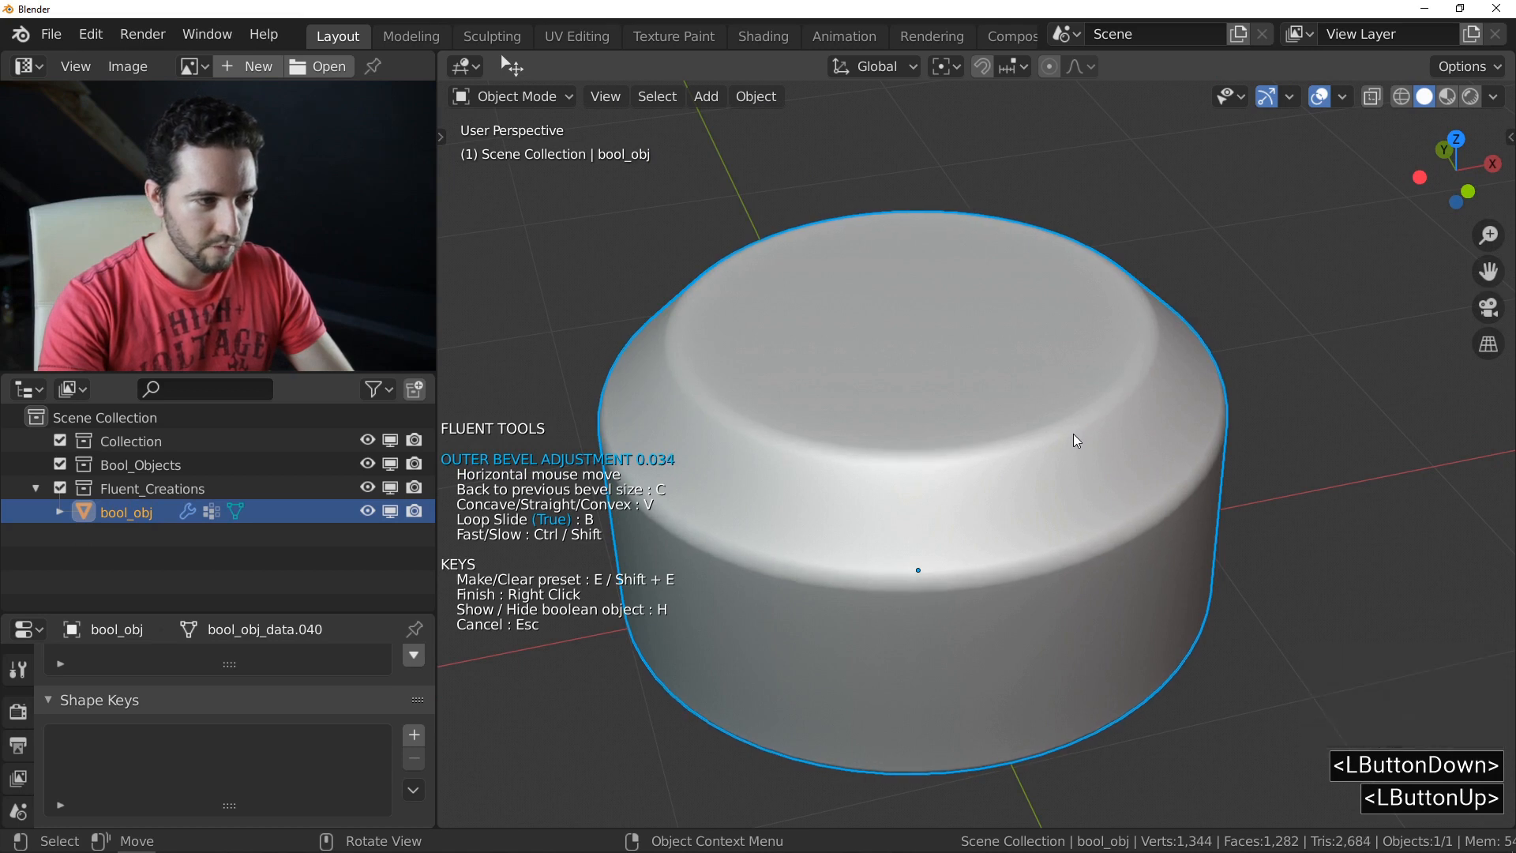
right_click(1073, 433)
right_click(1074, 435)
Step: Cut a circular recess centred on the cylinder's top face, about two thirds of the face's width, with Fluent Cut/Add
middle_drag(1069, 451, 1030, 318)
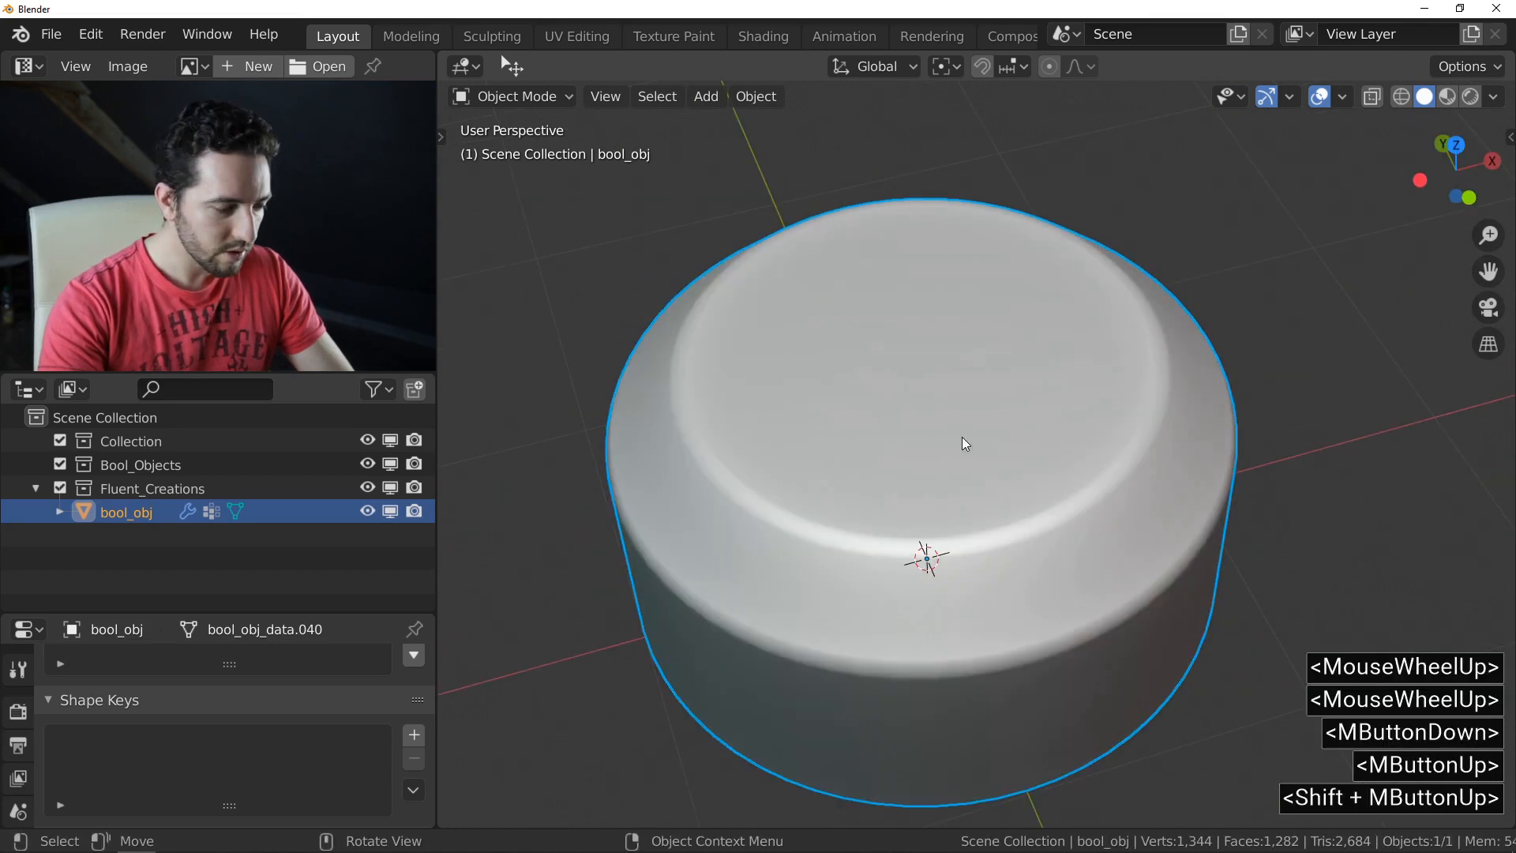
key(f)
click(813, 410)
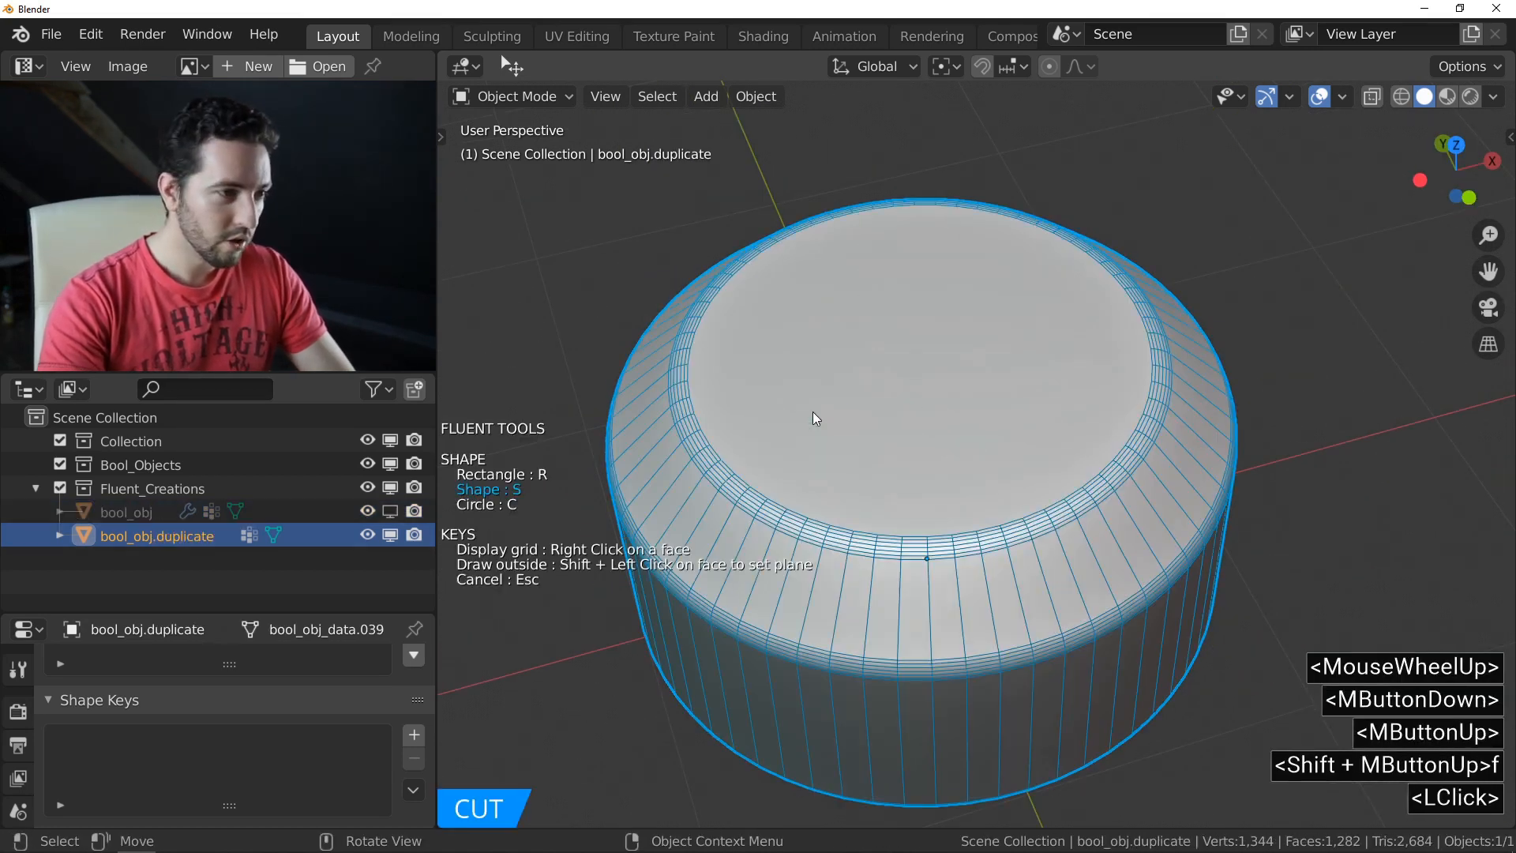
right_click(884, 398)
middle_click(894, 387)
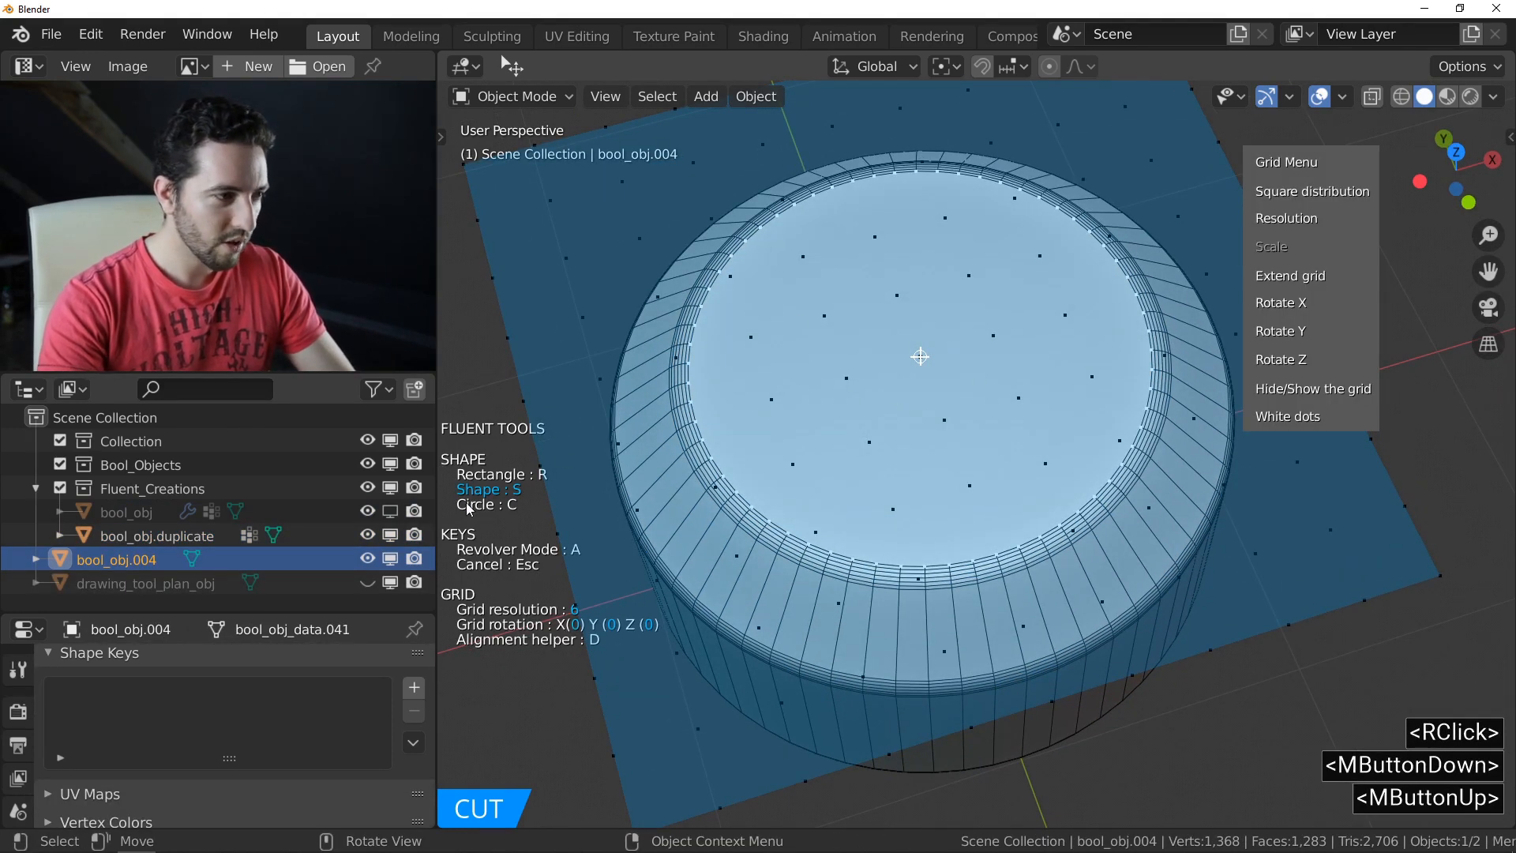
key(c)
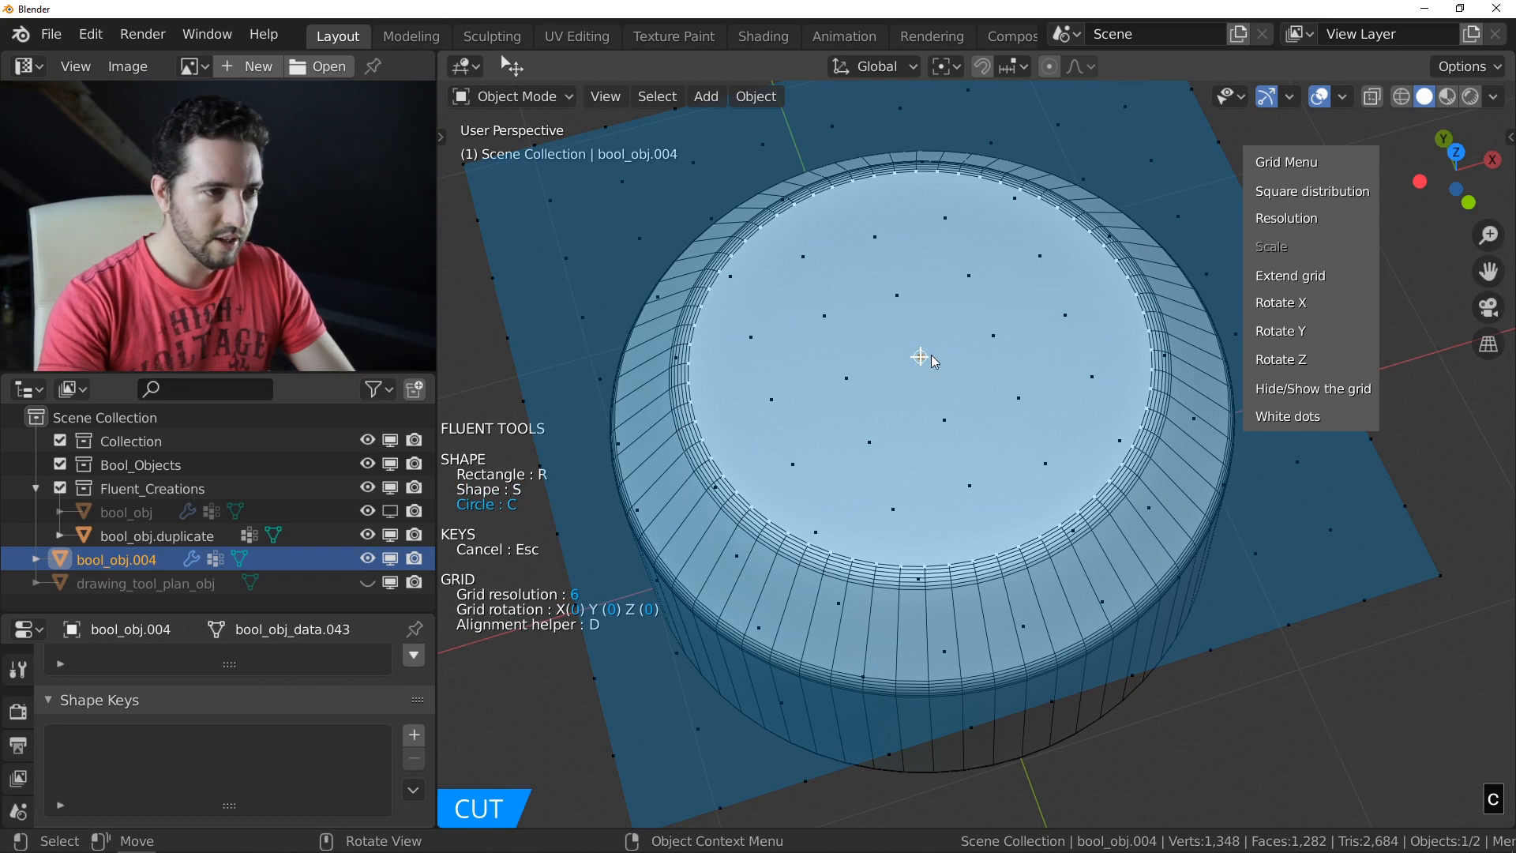
click(920, 356)
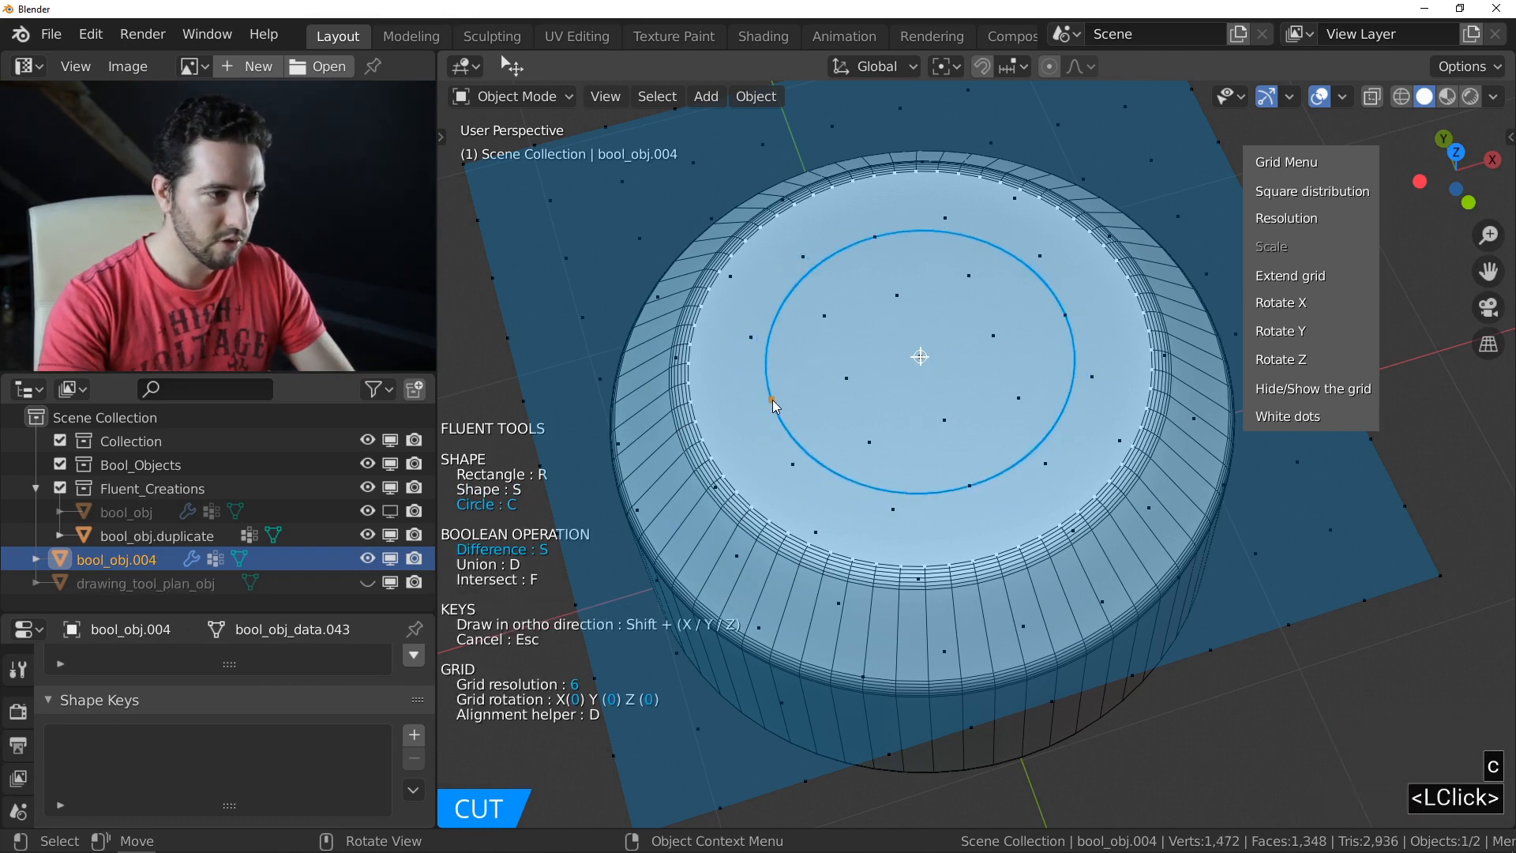
click(772, 399)
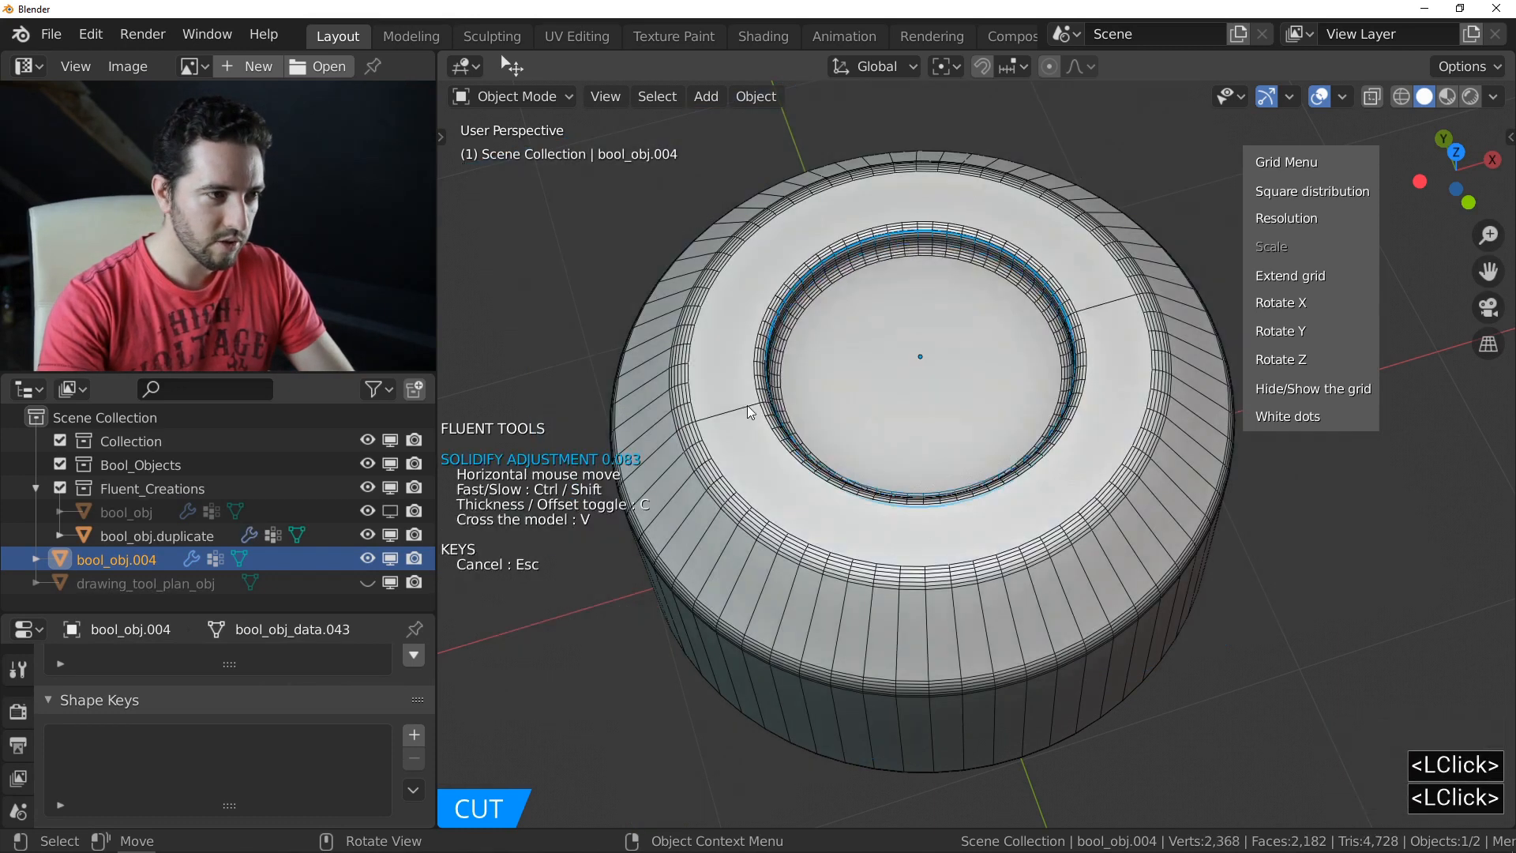
click(698, 405)
Step: Set the circular cut's resolution to 6 steps to make a hexagonal socket, and finish the cut
drag(895, 419, 991, 342)
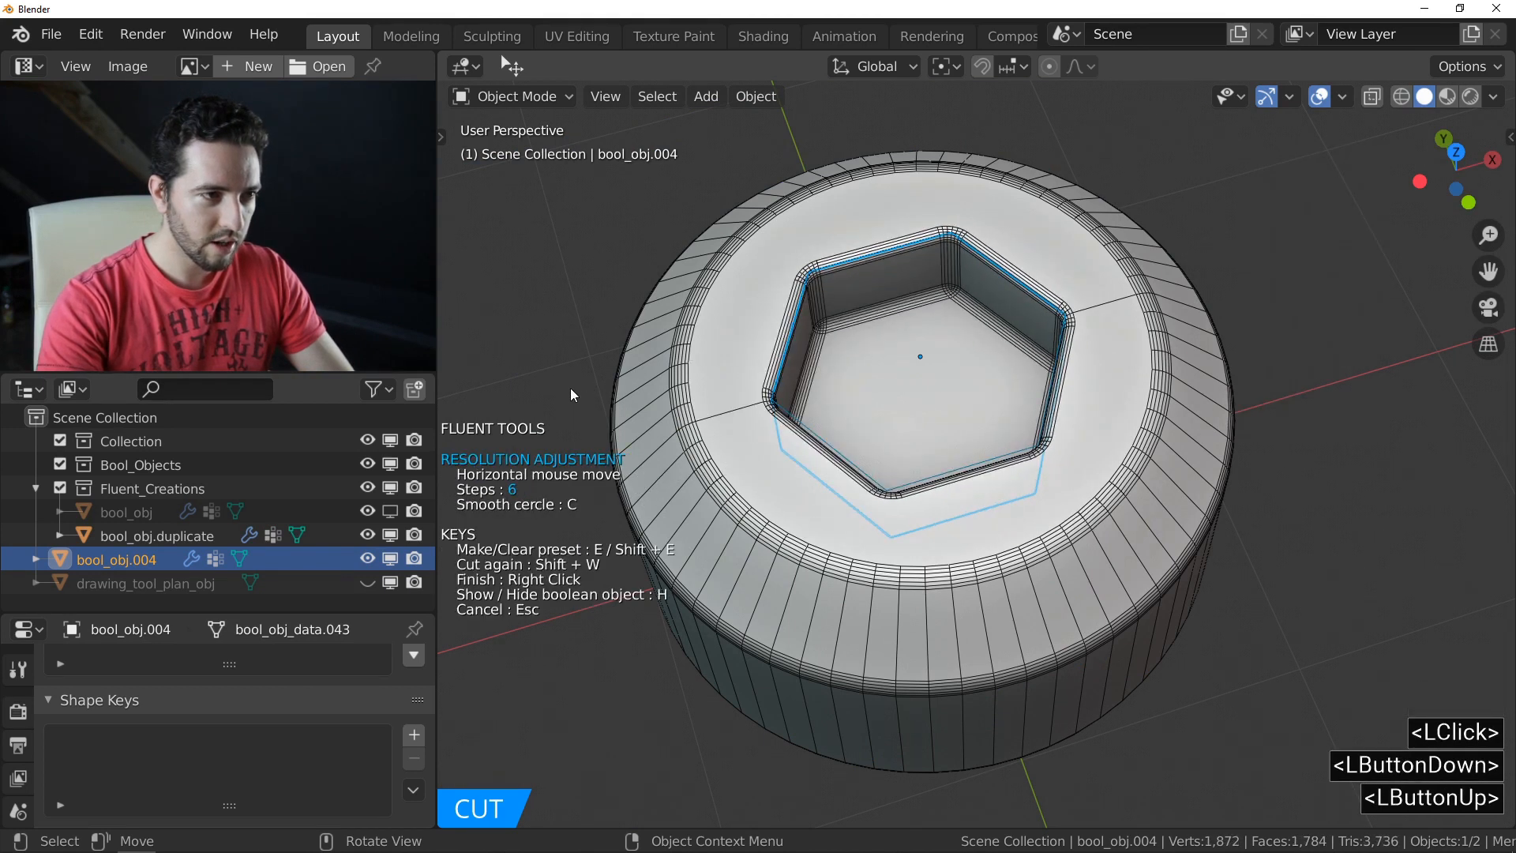
click(570, 387)
middle_drag(570, 387, 869, 367)
right_click(869, 366)
Step: Run Fluent's Auto-Complete on the screw head to produce a completed mesh
mouse_move(864, 423)
middle_down()
mouse_move(883, 354)
mouse_move(898, 371)
mouse_move(841, 405)
mouse_move(900, 395)
mouse_move(905, 378)
middle_up()
scroll(884, 354, down, 1)
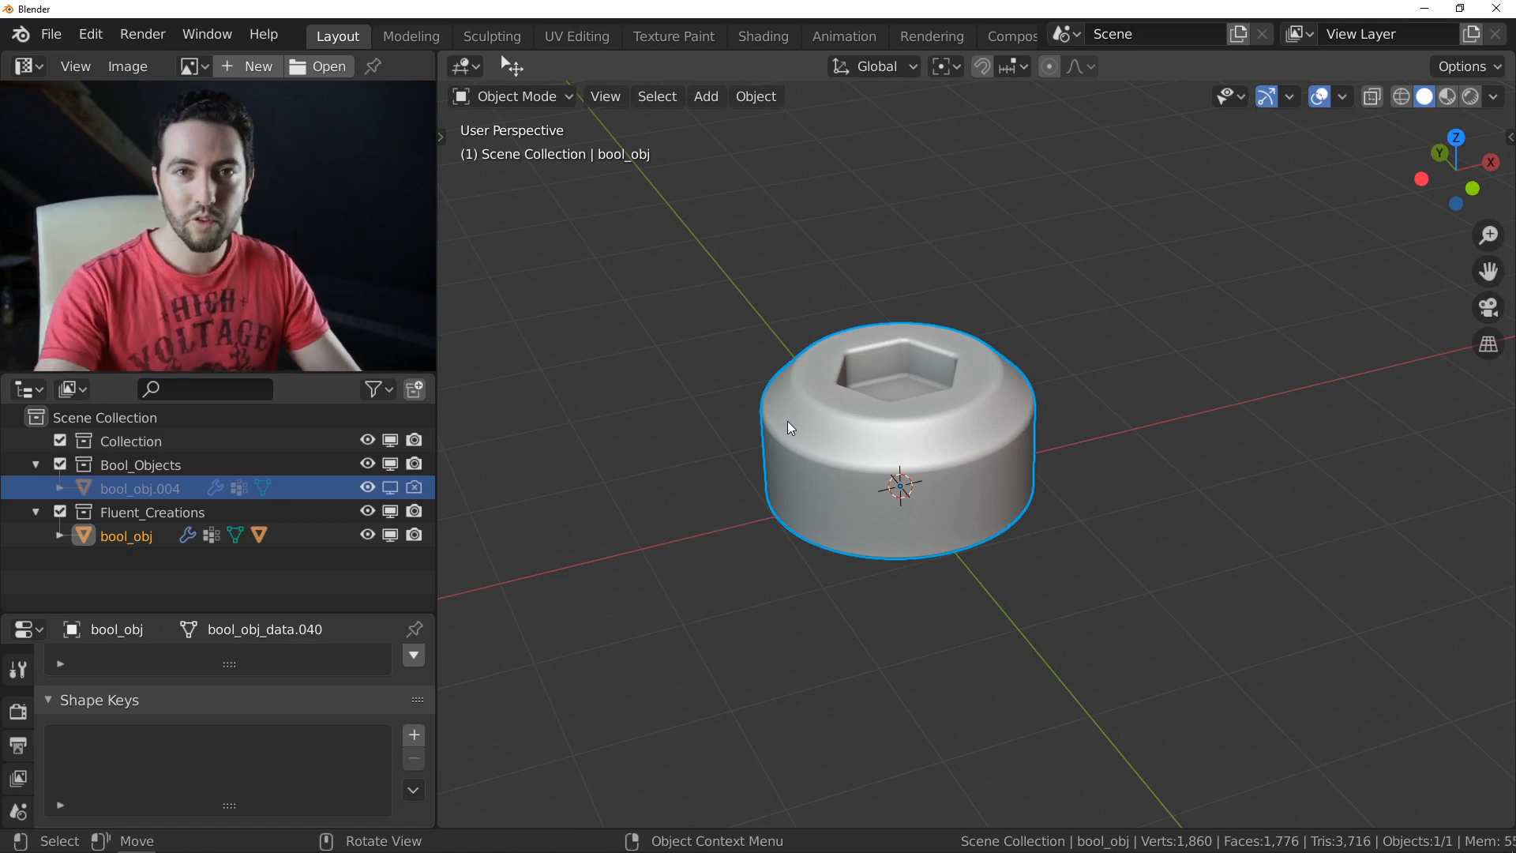
middle_drag(791, 369, 885, 368)
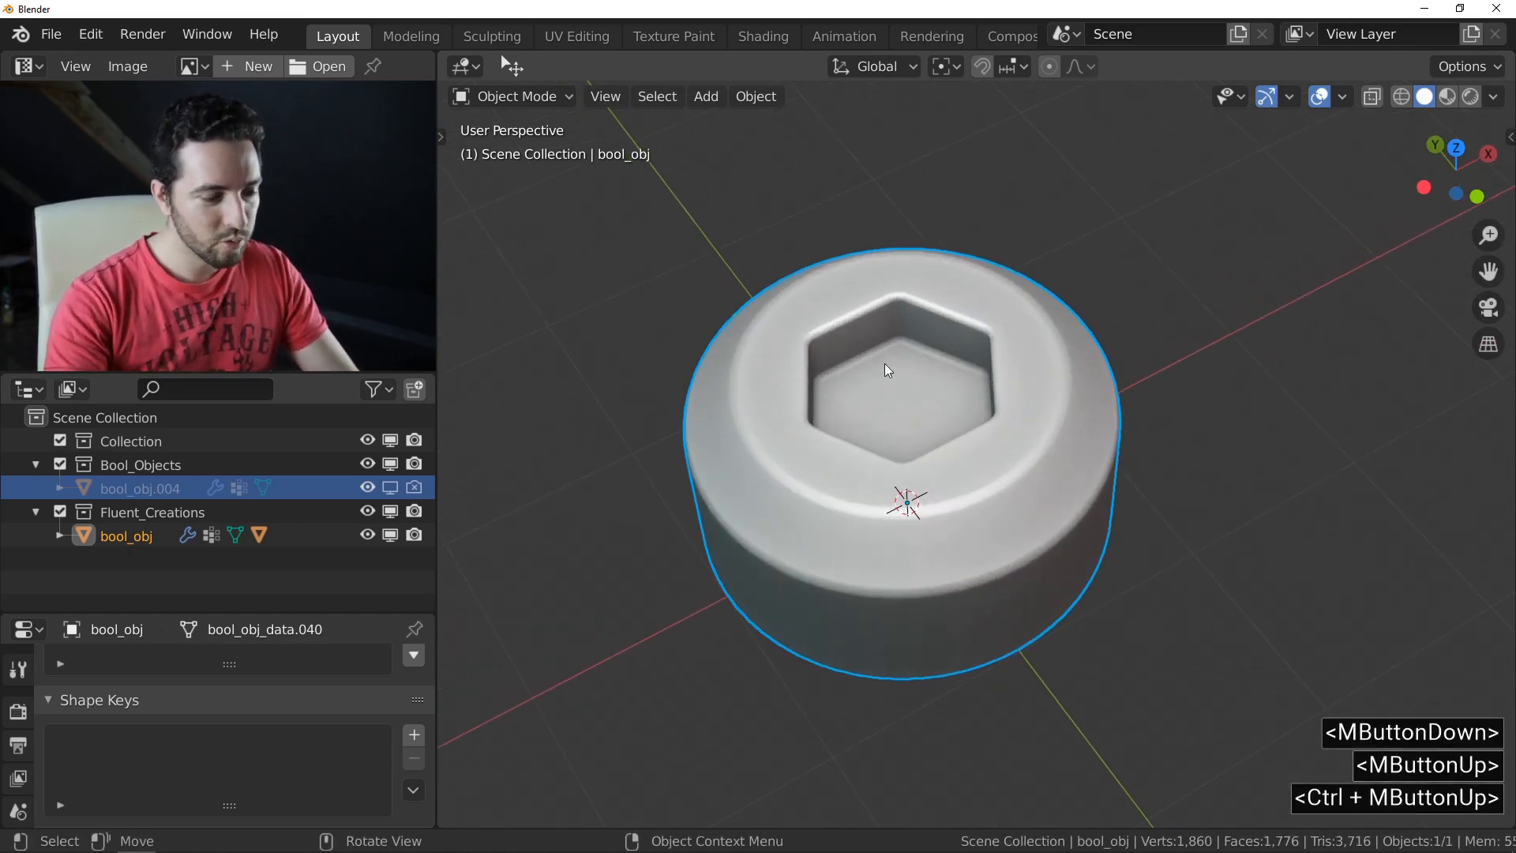
key(f)
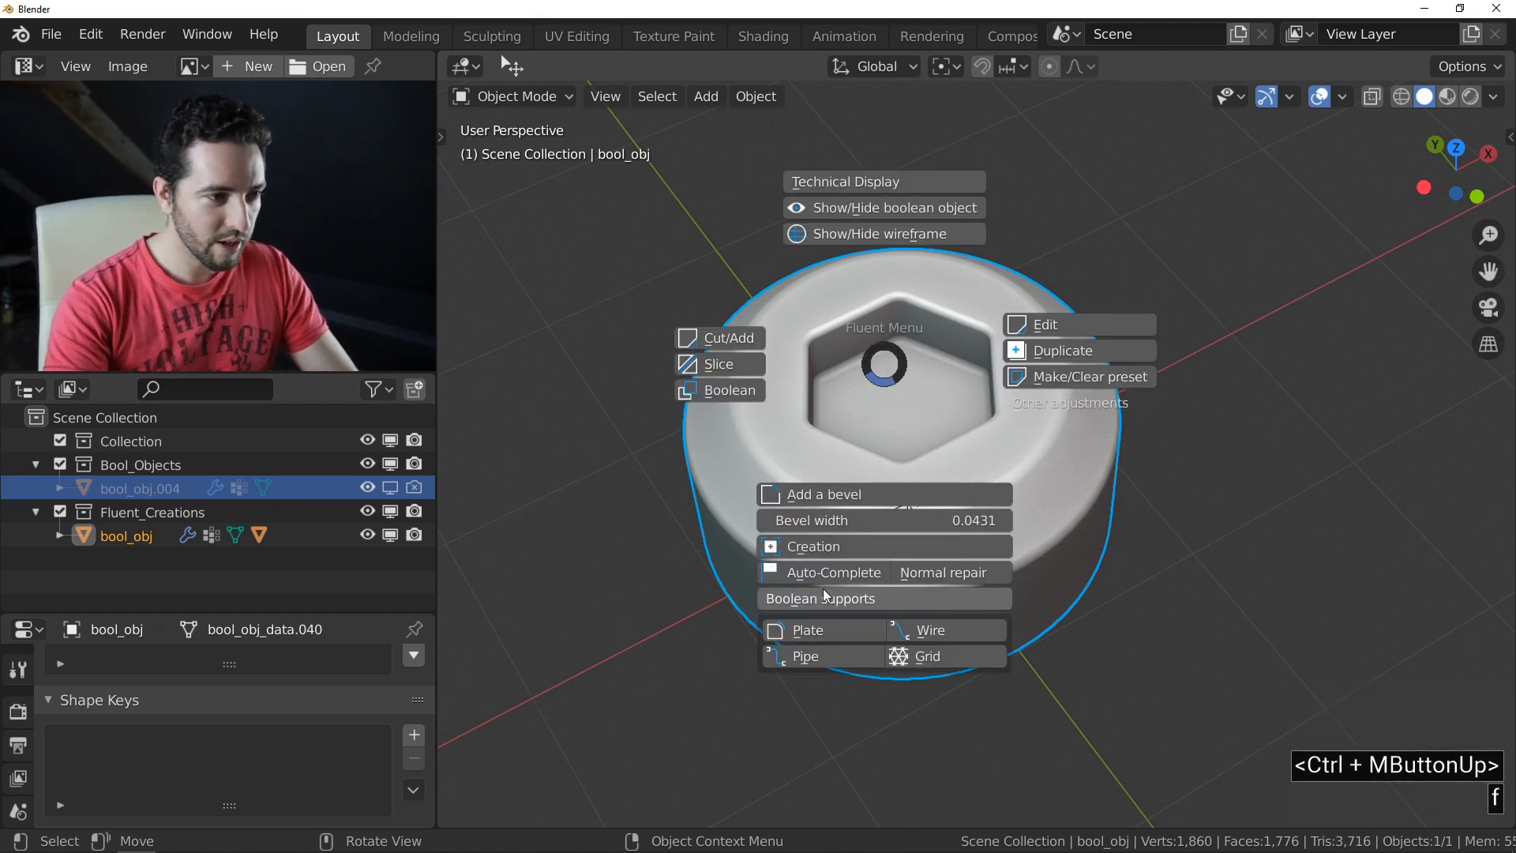
click(806, 574)
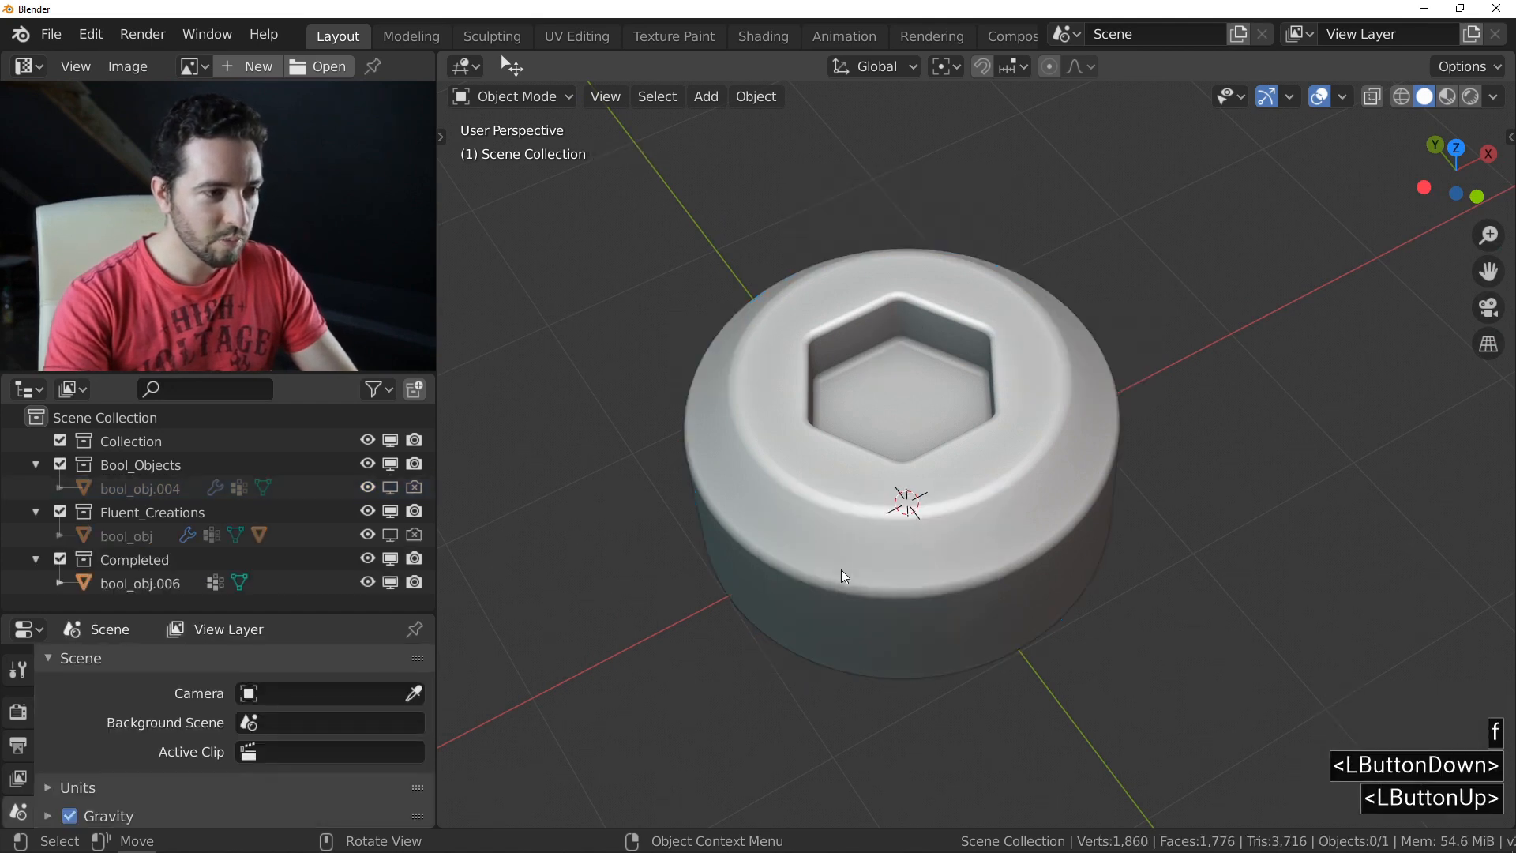
Step: Apply all transforms to the completed hex-socket screw head
click(872, 509)
key(Tab)
middle_drag(872, 509, 928, 405)
key(Tab)
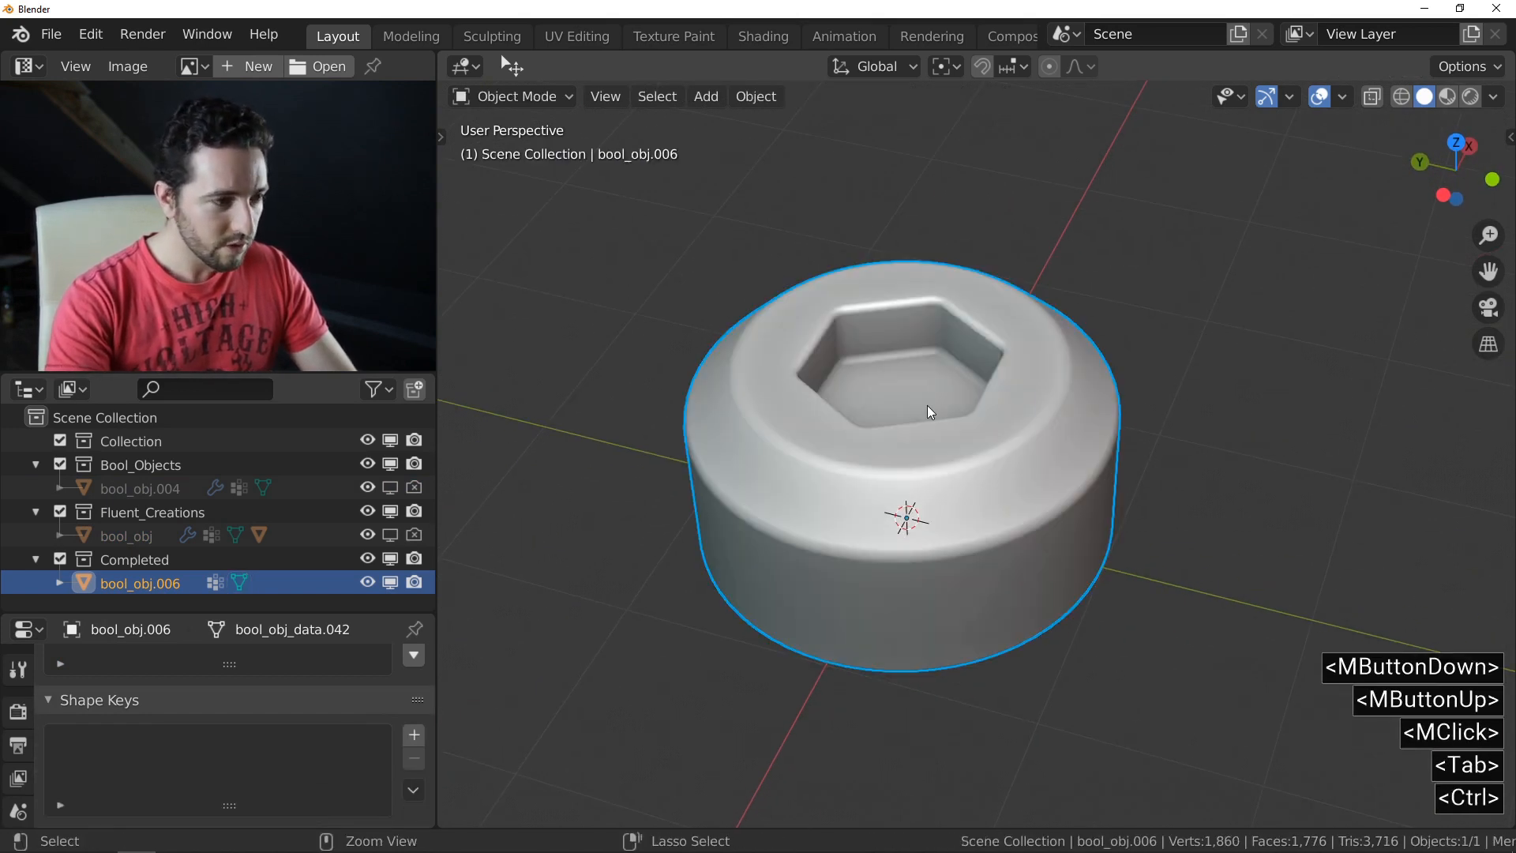
key(ctrl+a)
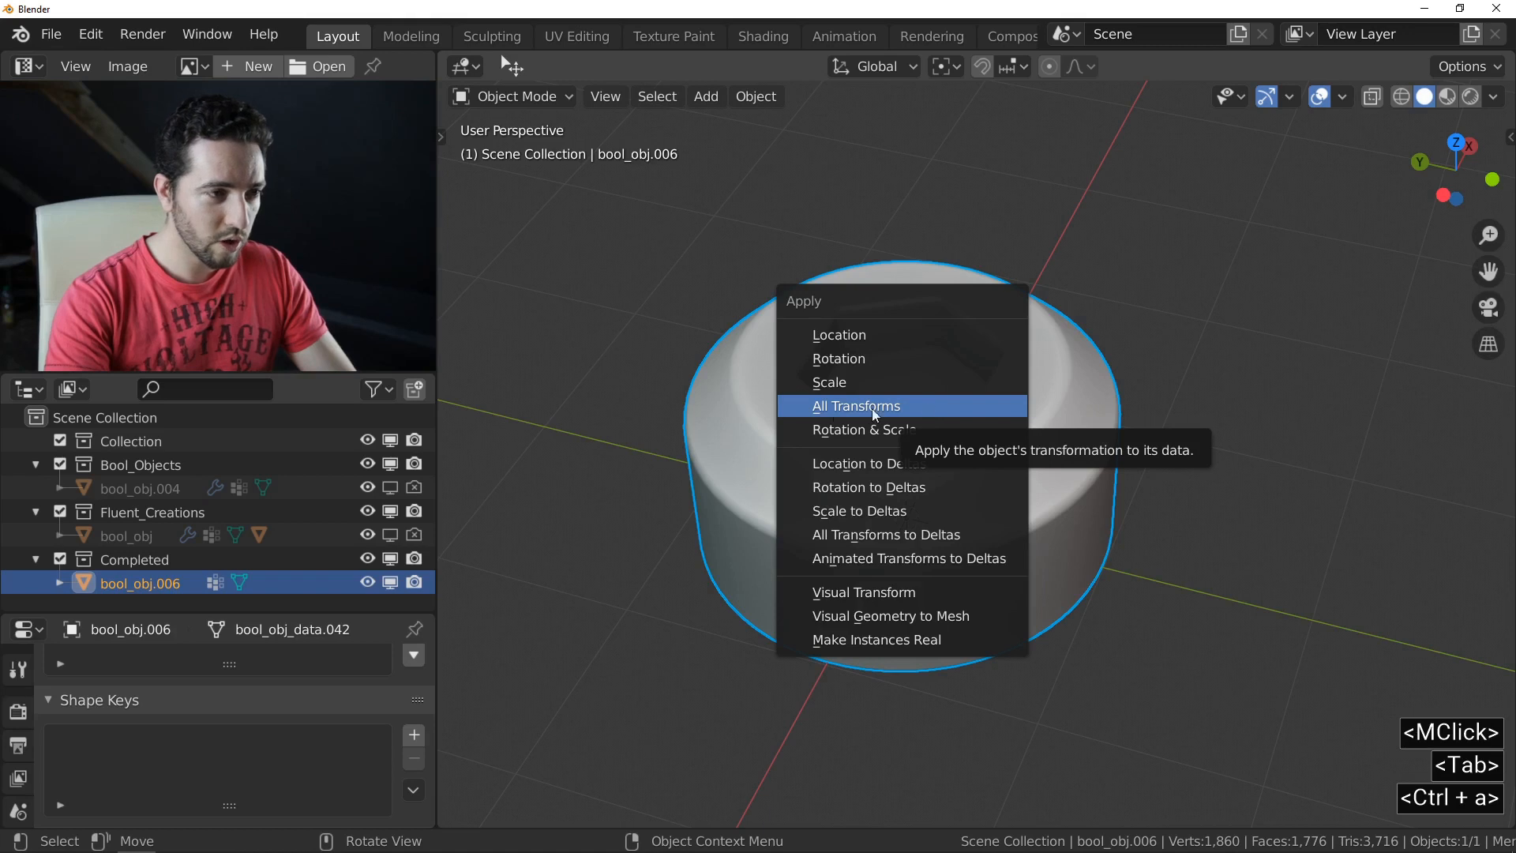
click(926, 400)
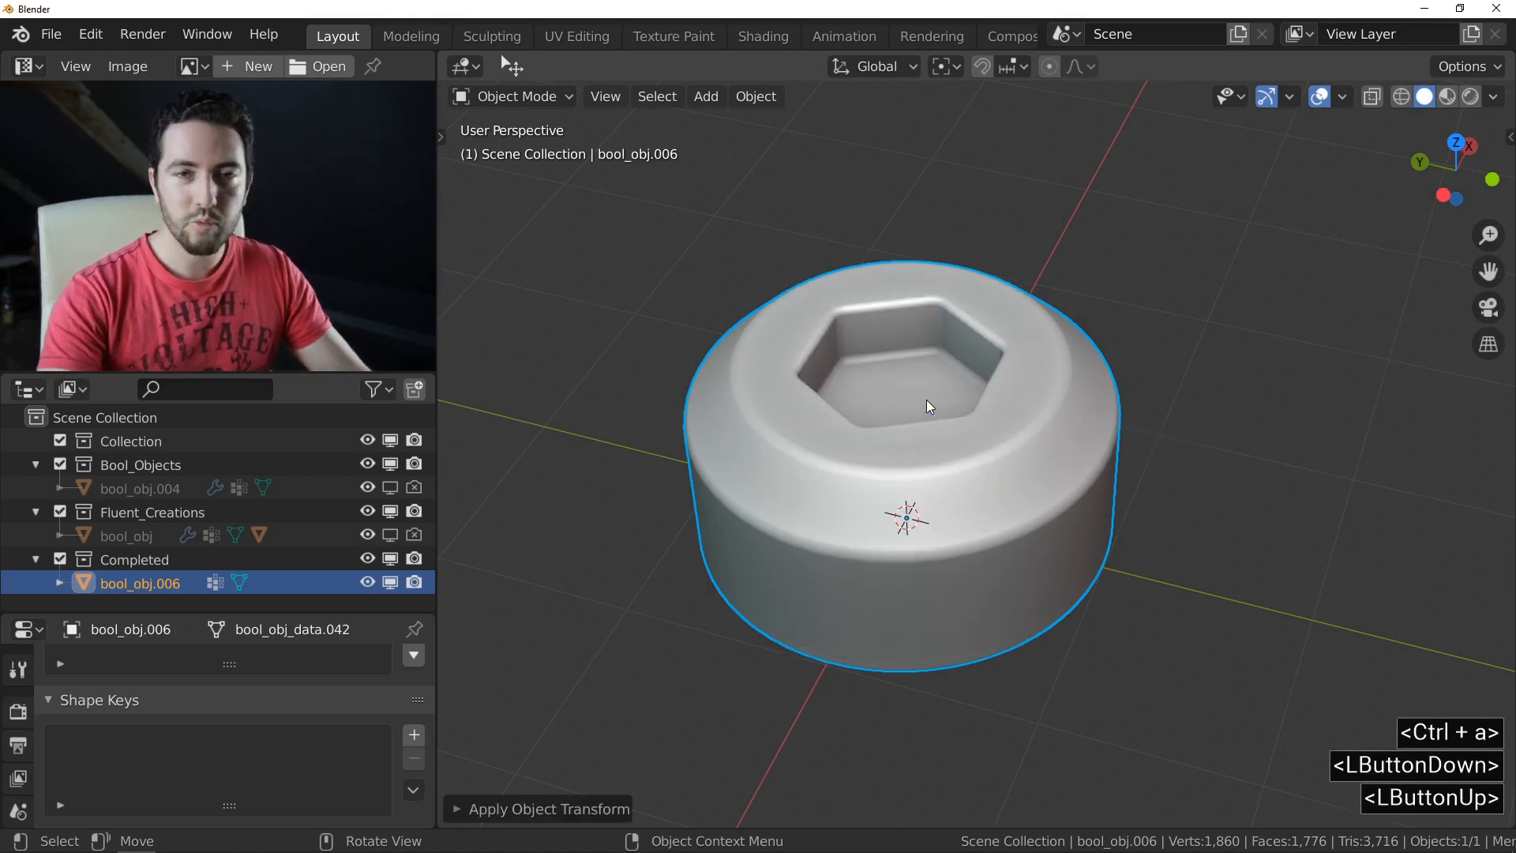
Step: Create a new category named "Bolts" in the CG_Thoughts asset library
key(n)
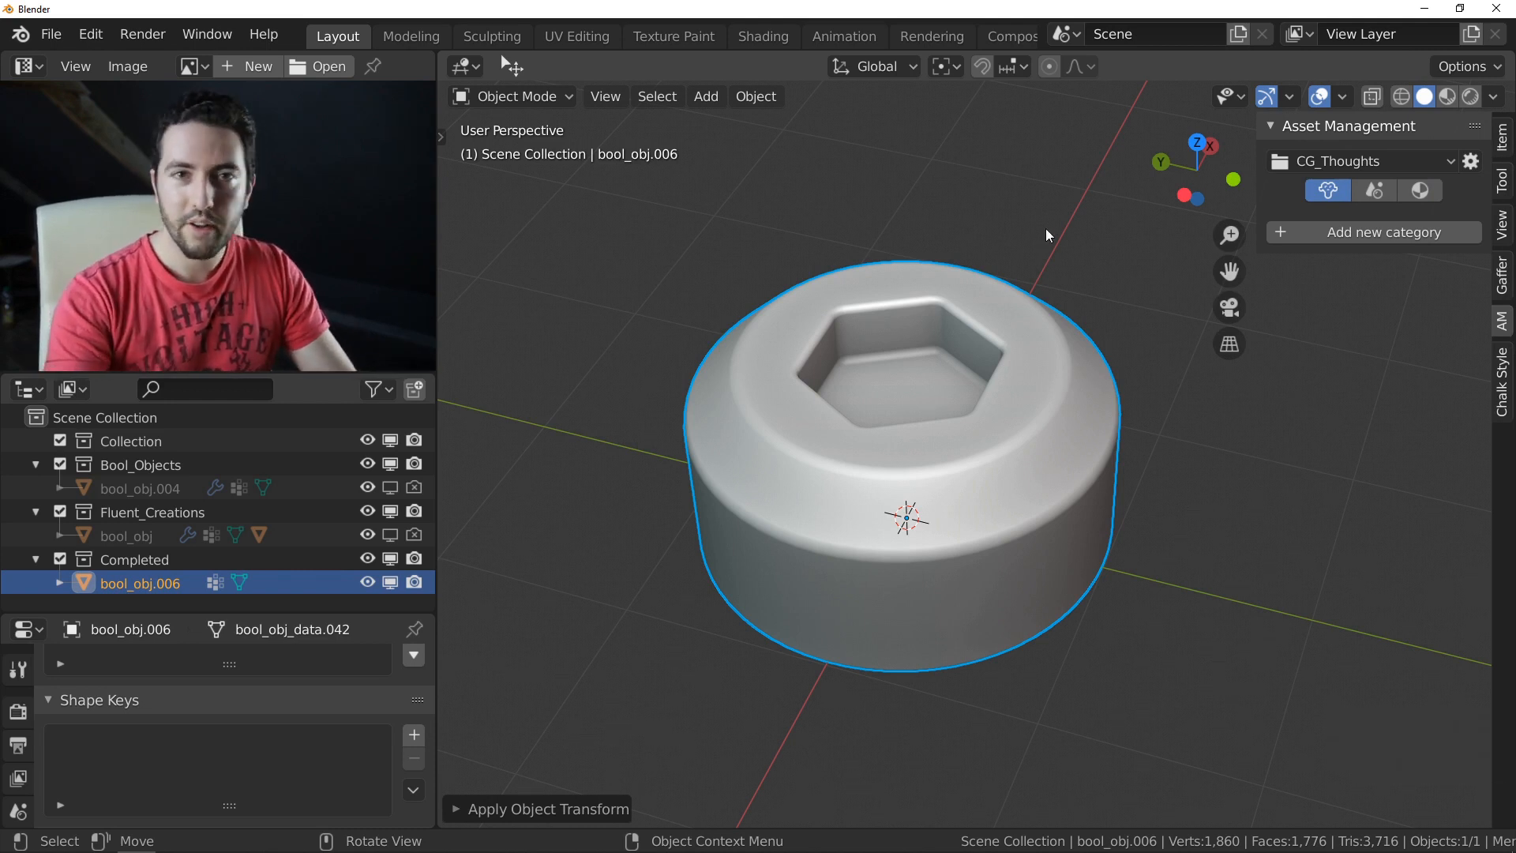
ctrl+middle_drag(941, 311, 930, 339)
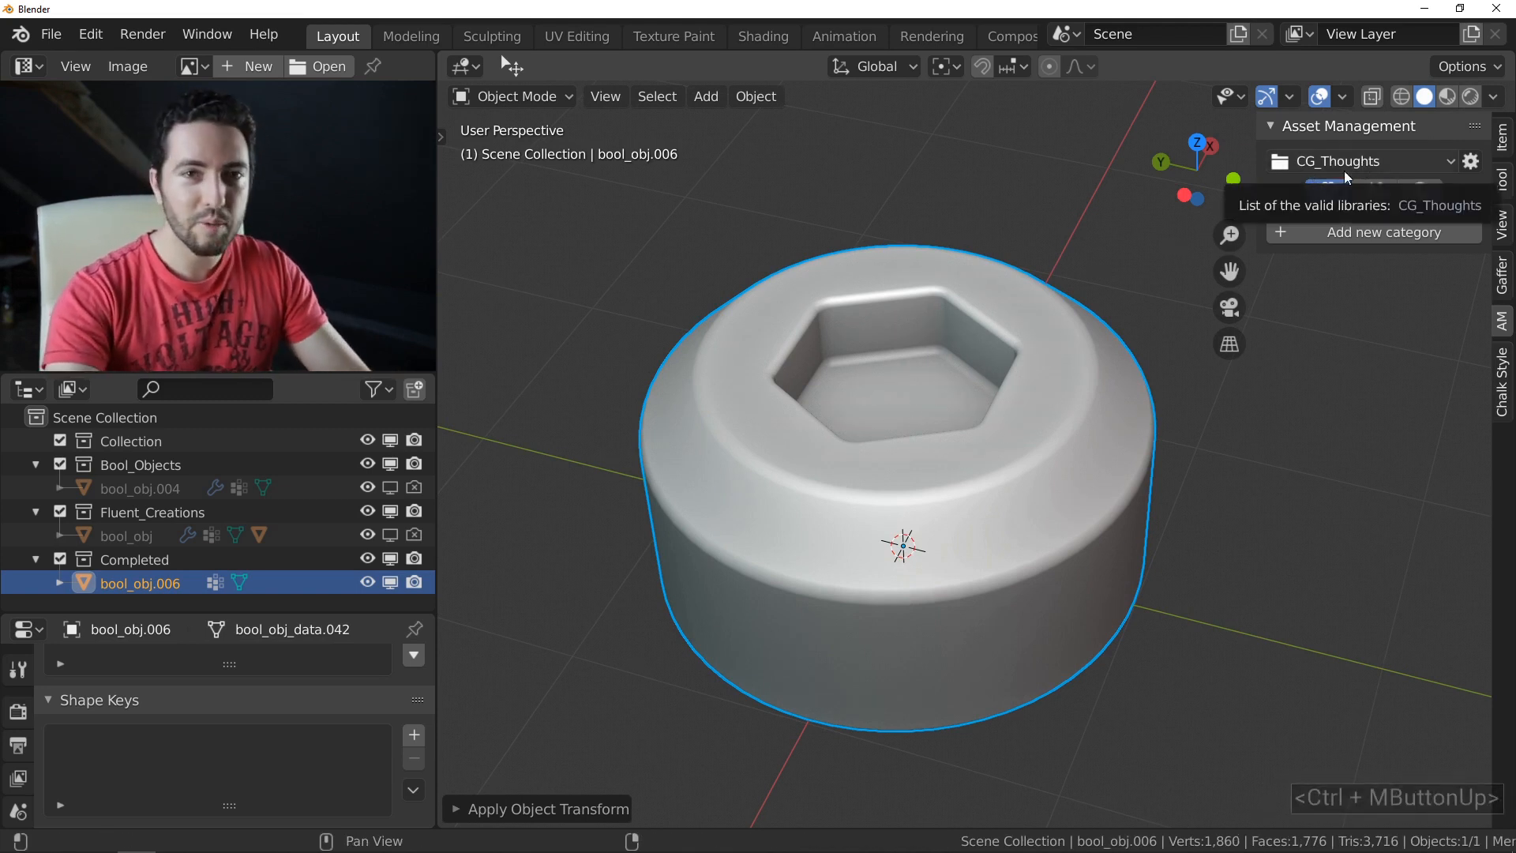
click(1334, 233)
click(1343, 261)
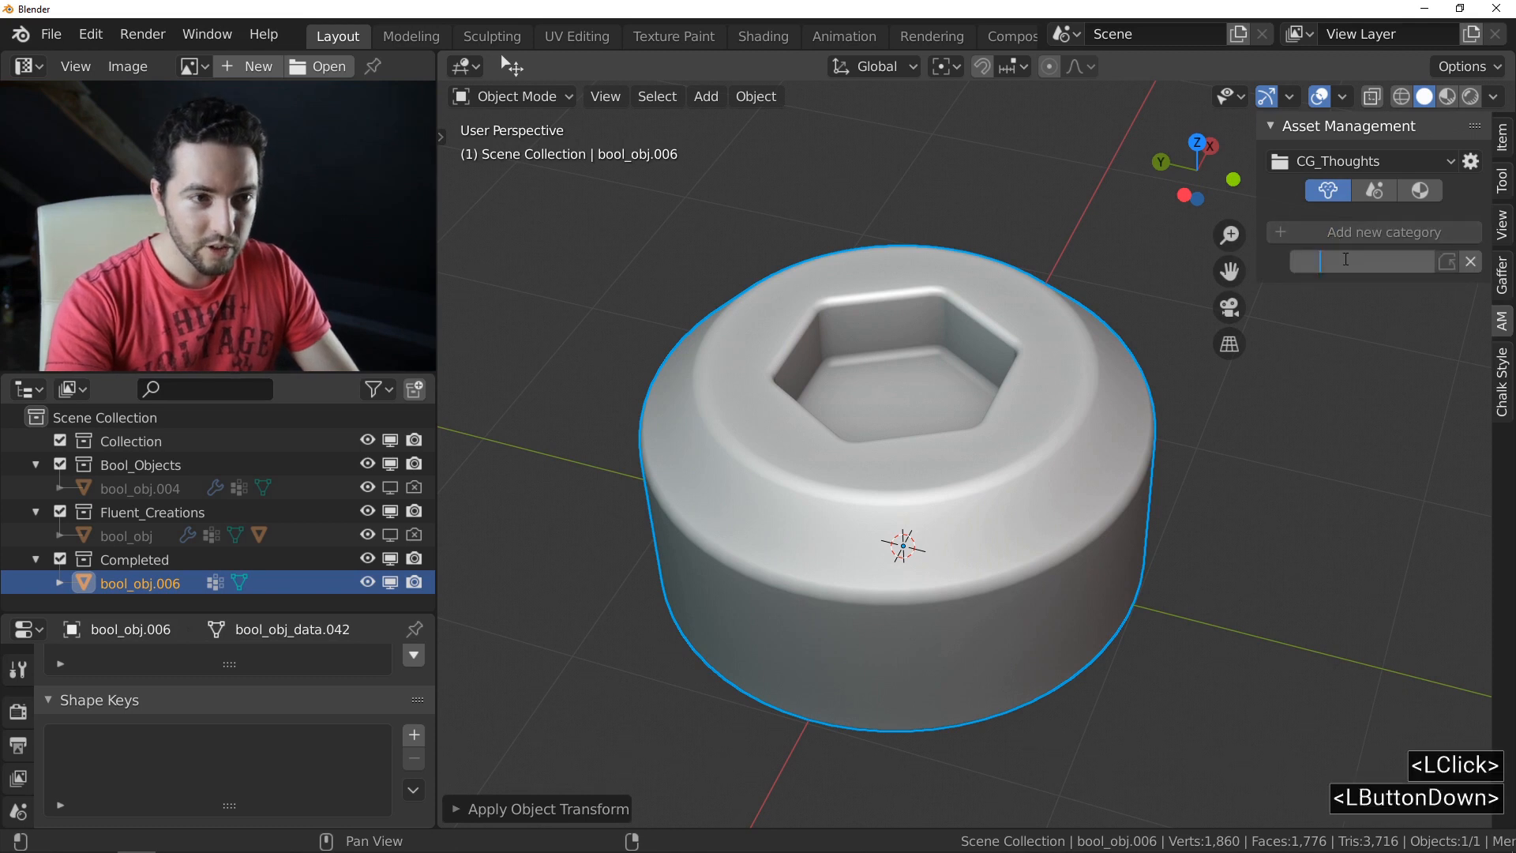
text(Bolts)
key(Return)
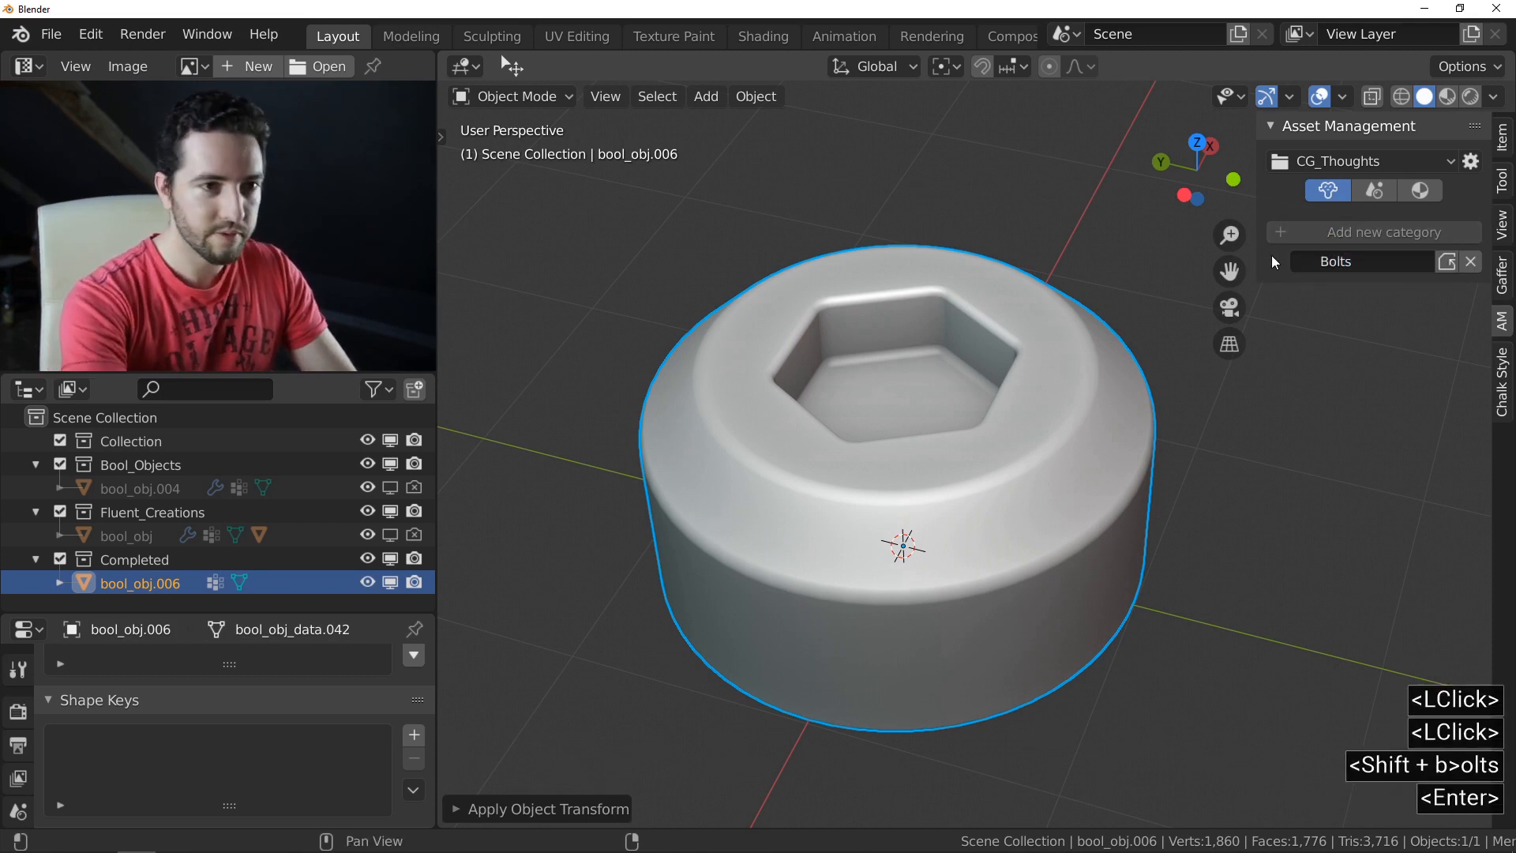
click(1444, 261)
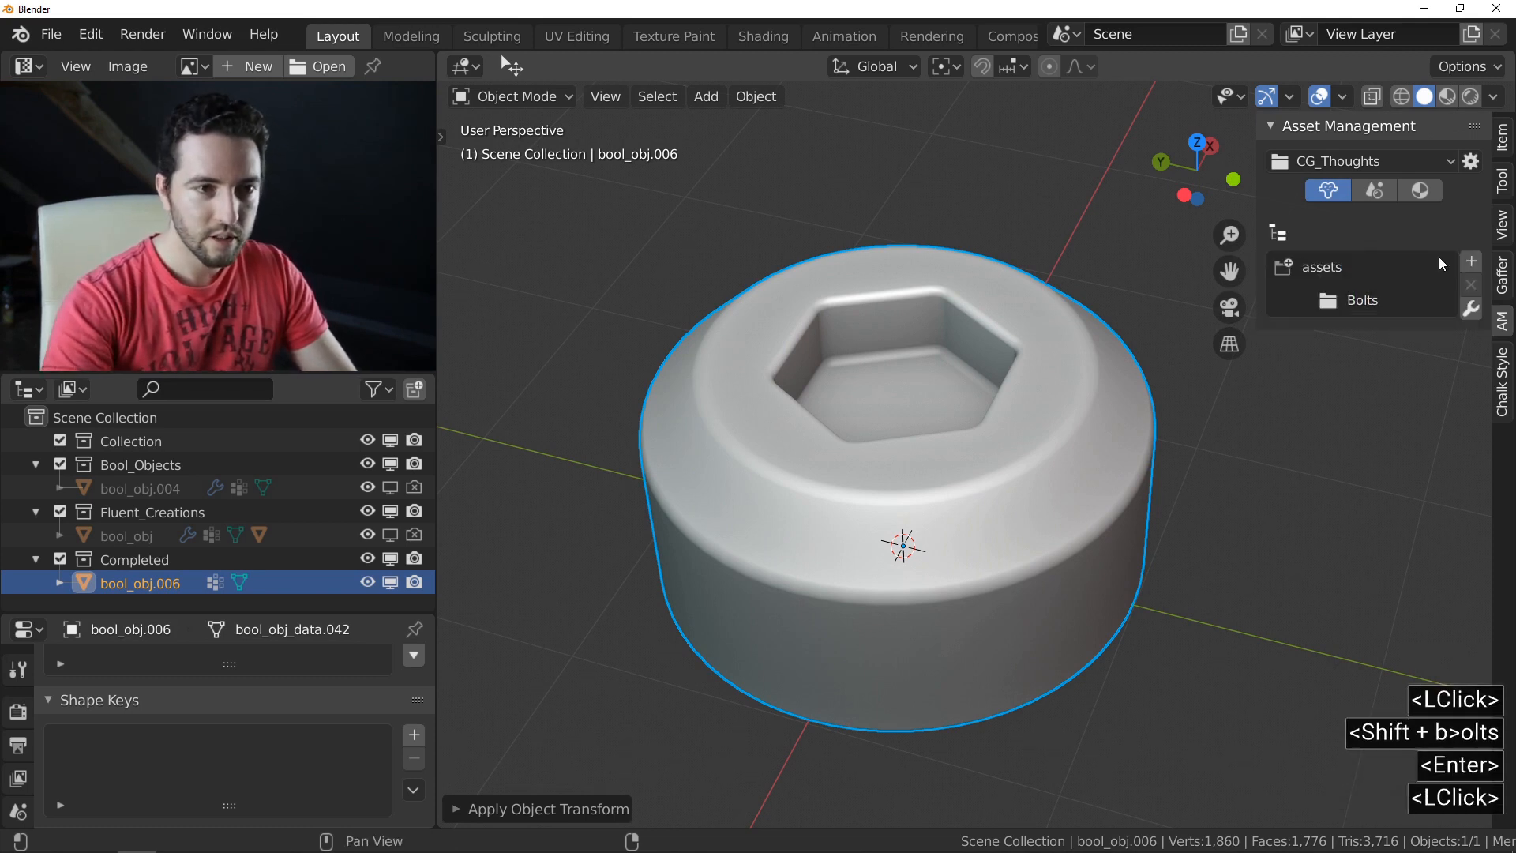
Step: Export the hex-socket head to the Bolts category as mesh asset "Bolts_01" with a Cycles preview render, and check its thumbnail
click(1340, 300)
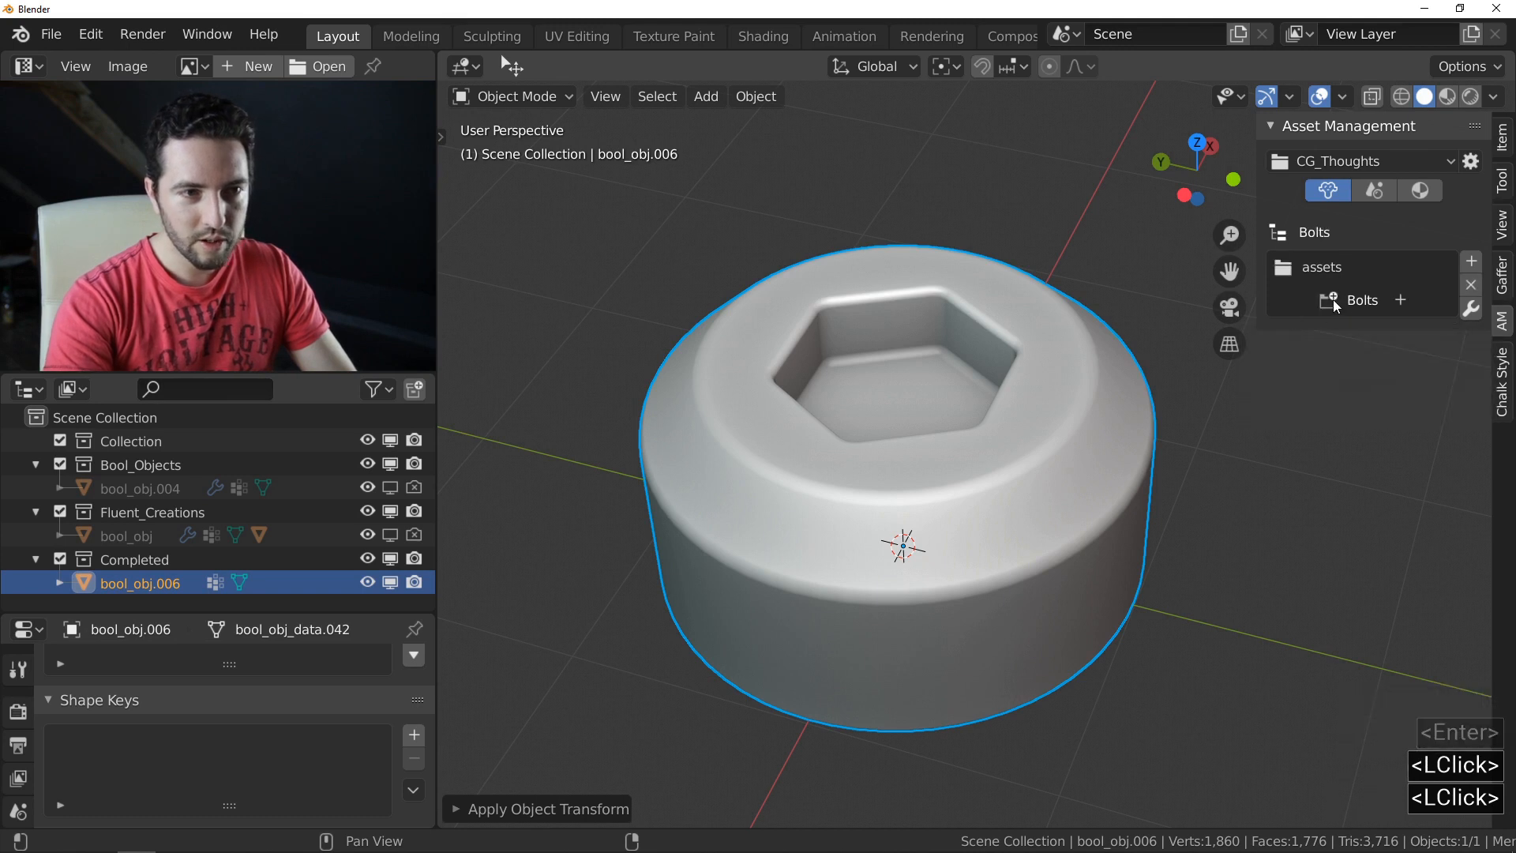
click(1399, 303)
click(1384, 332)
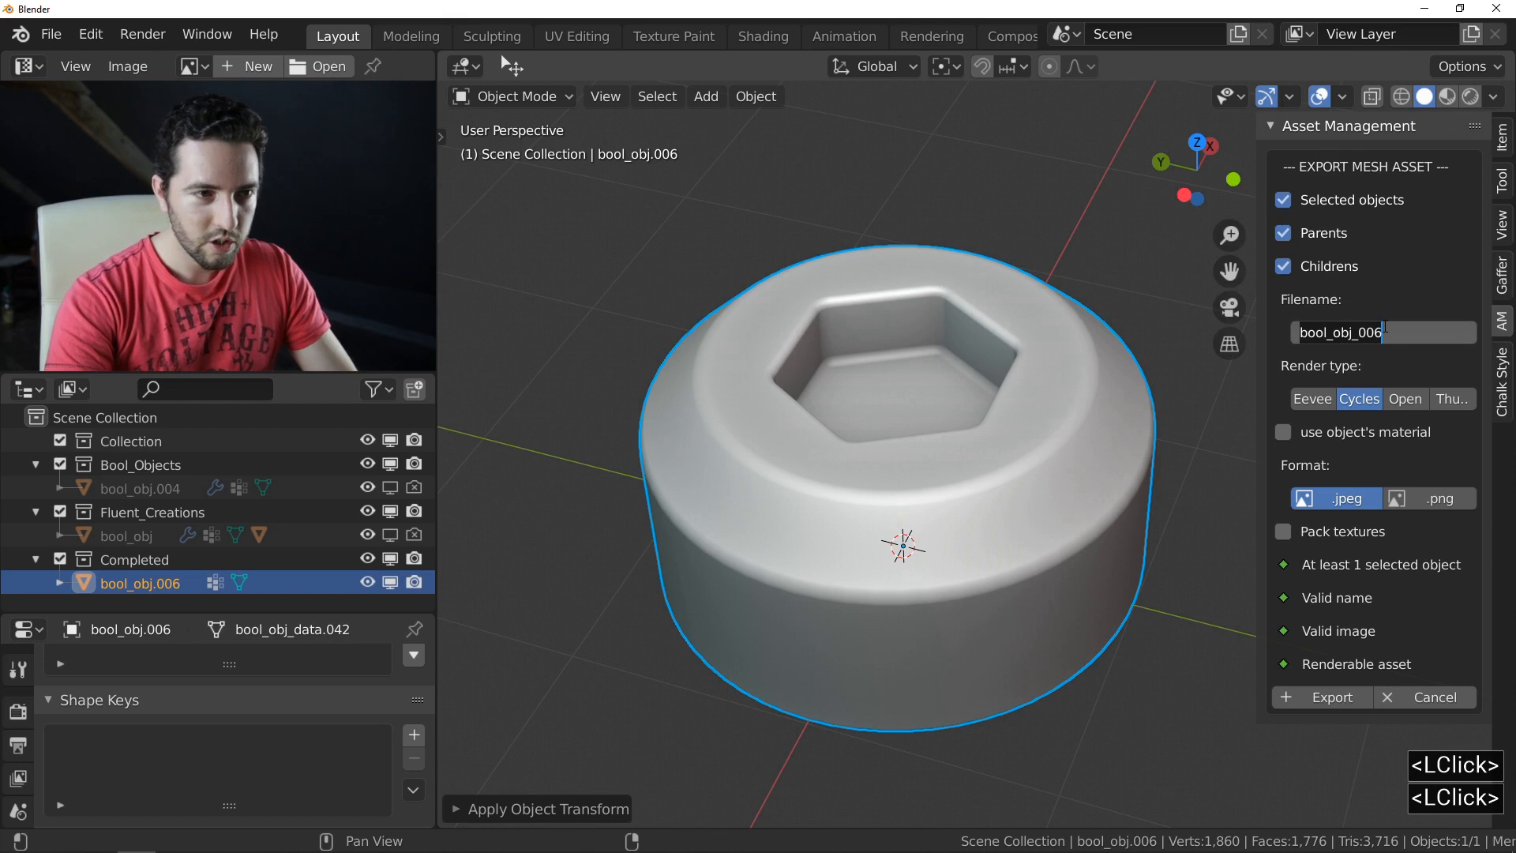
text(Bolts_01)
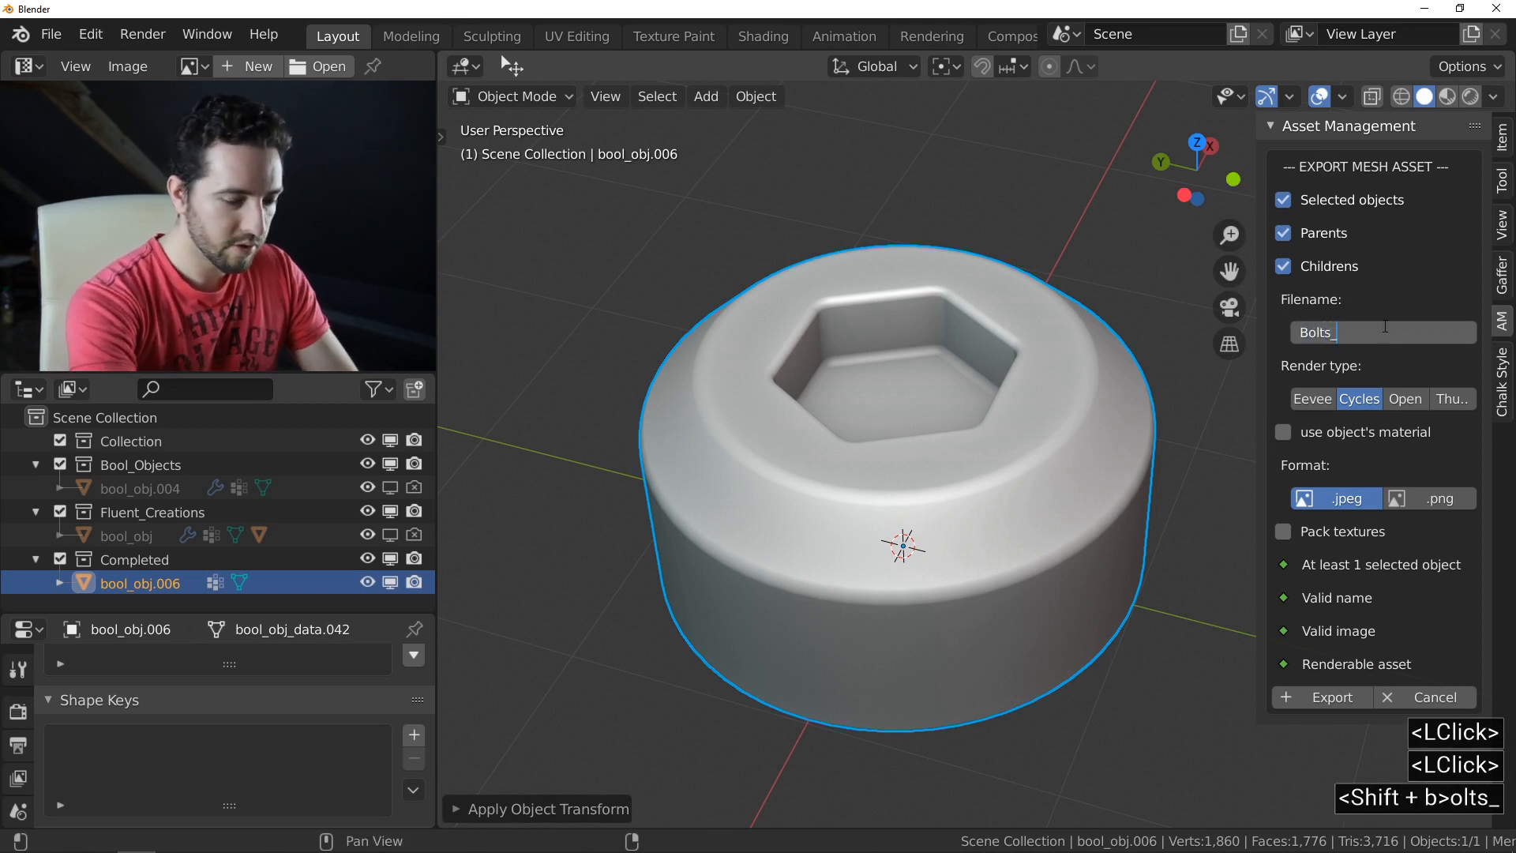
key(Return)
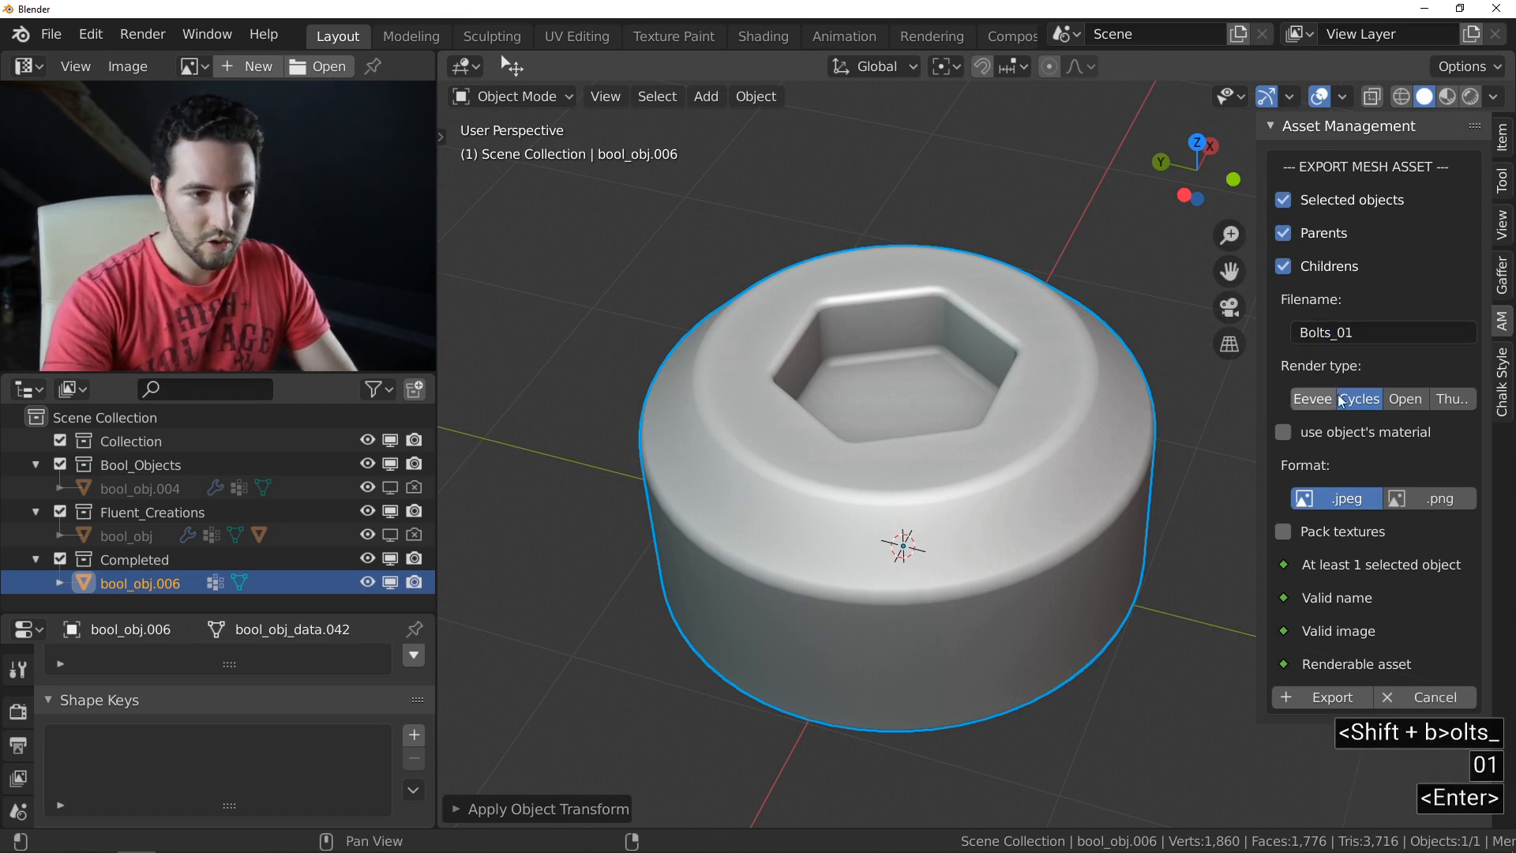
click(1360, 403)
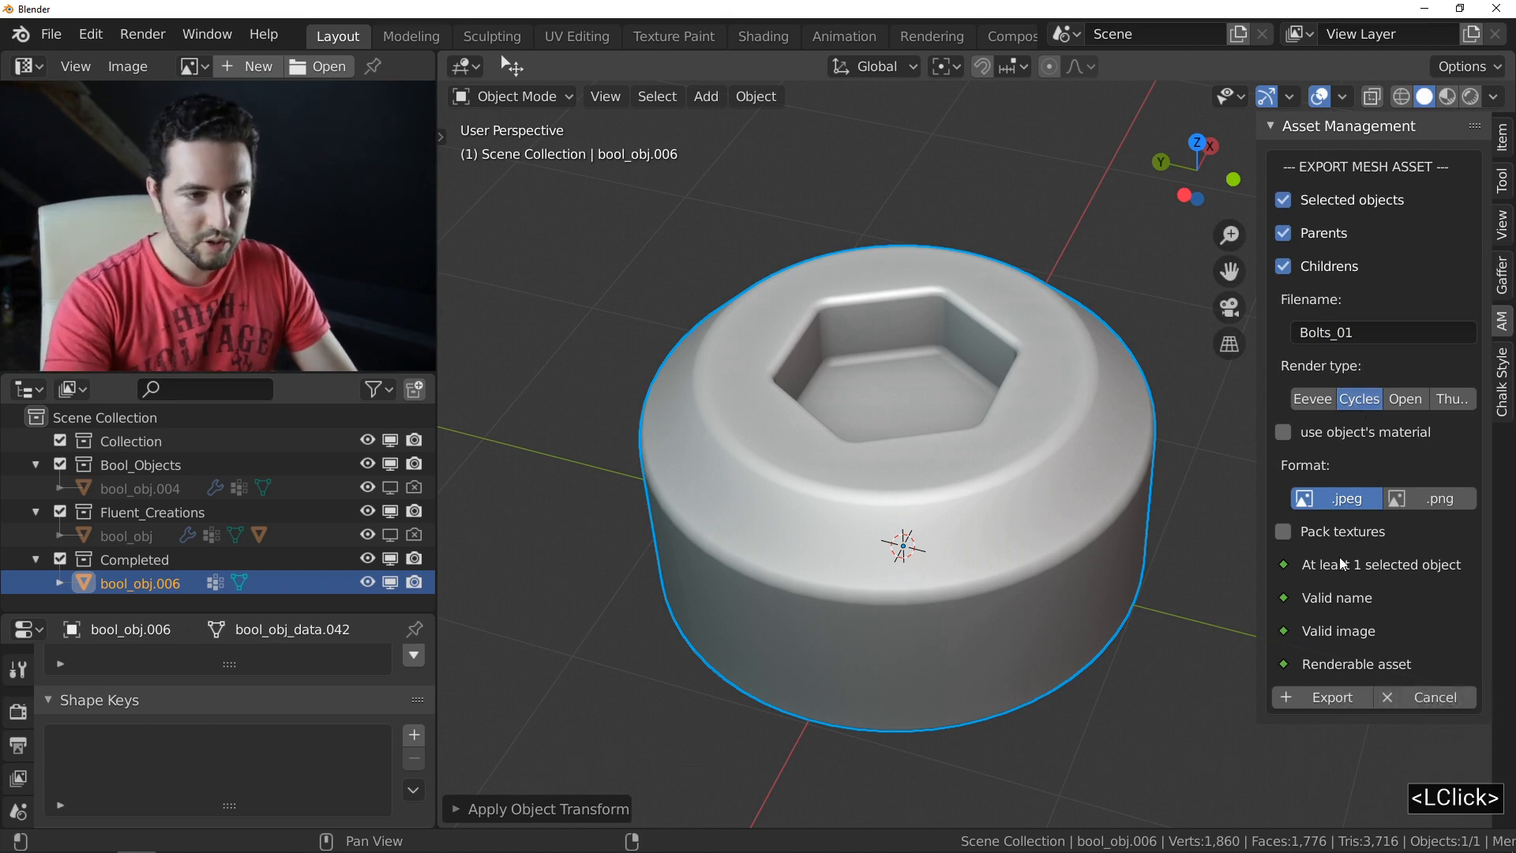
click(1324, 698)
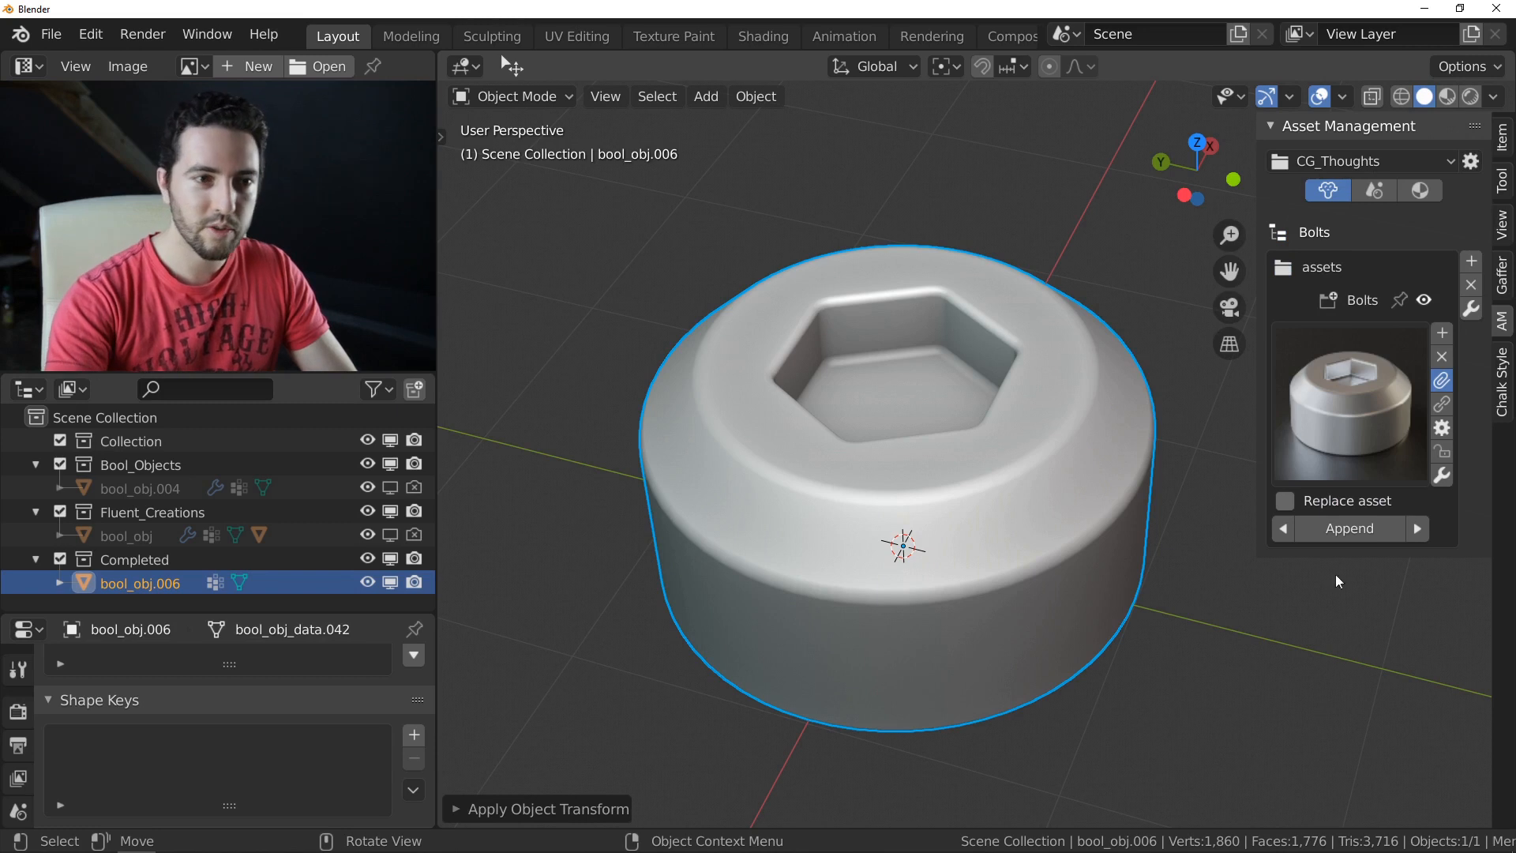
click(1328, 401)
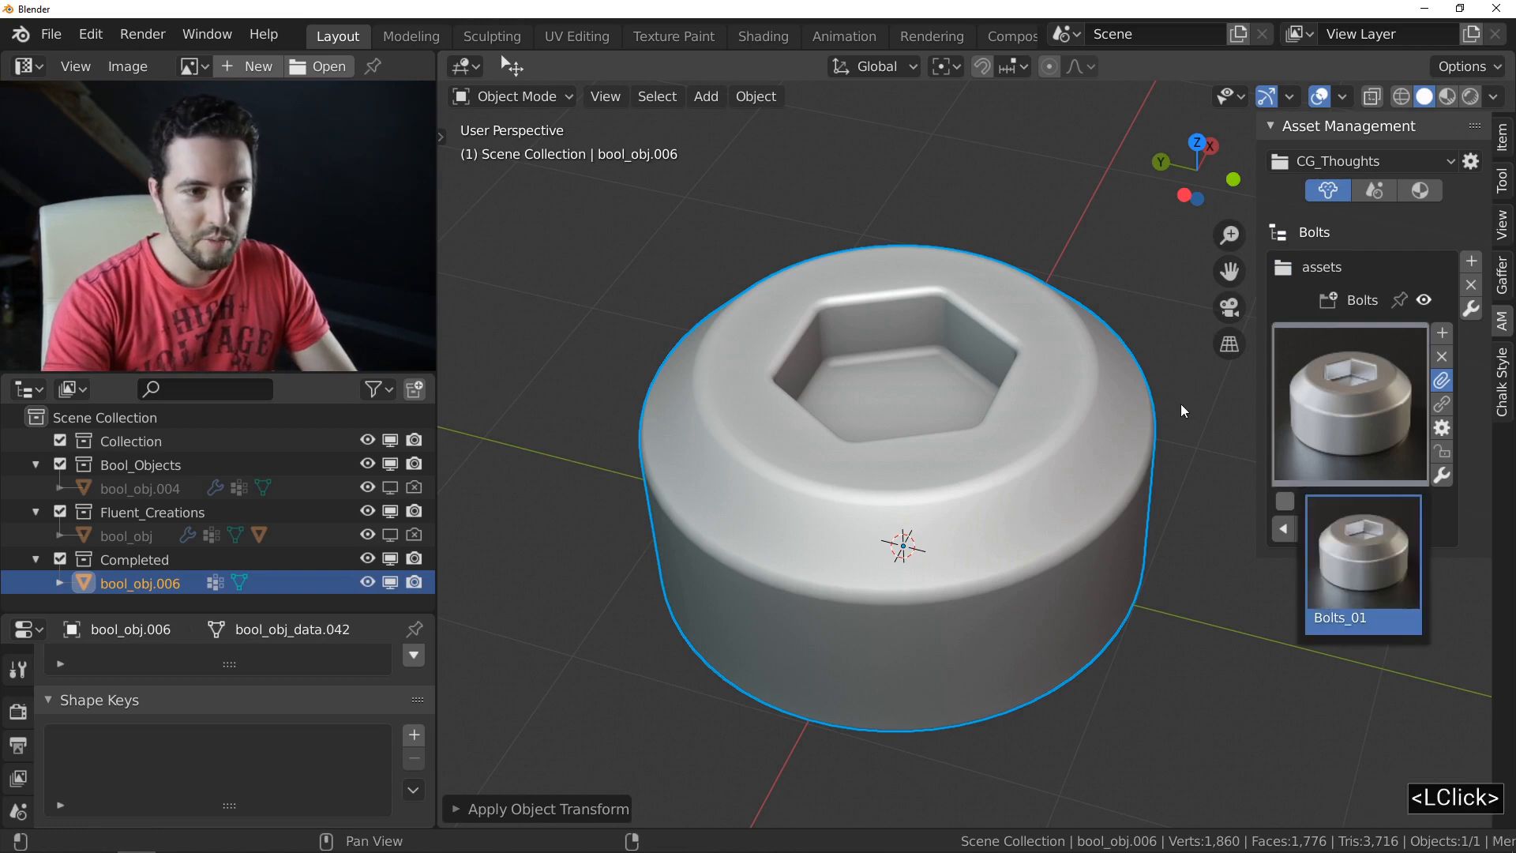
click(1075, 381)
Step: Delete the completed mesh and unhide and select the original Fluent screw head bool_obj
key(n)
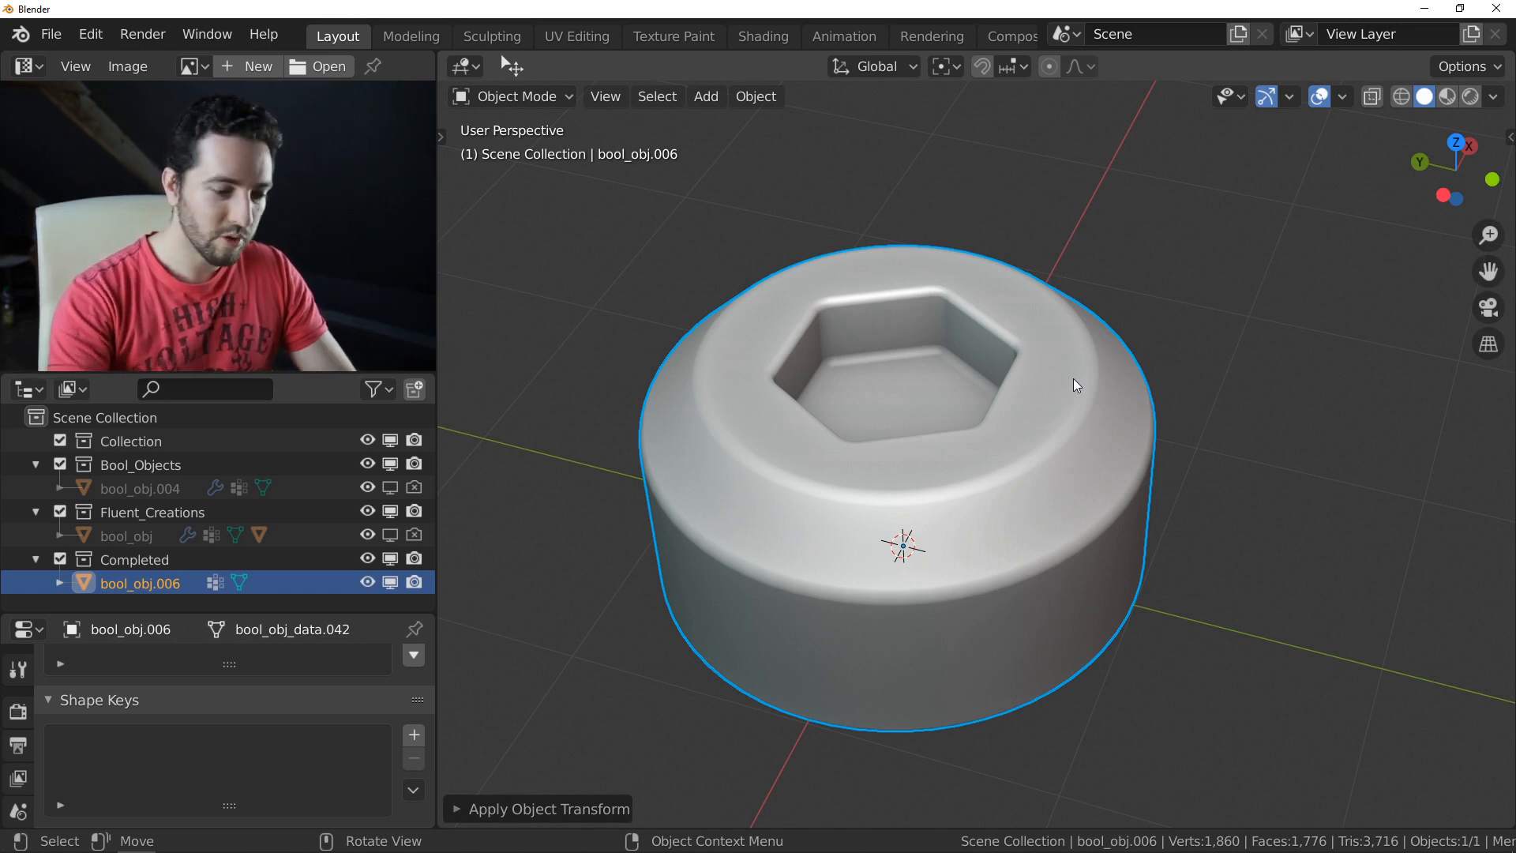
key(Delete)
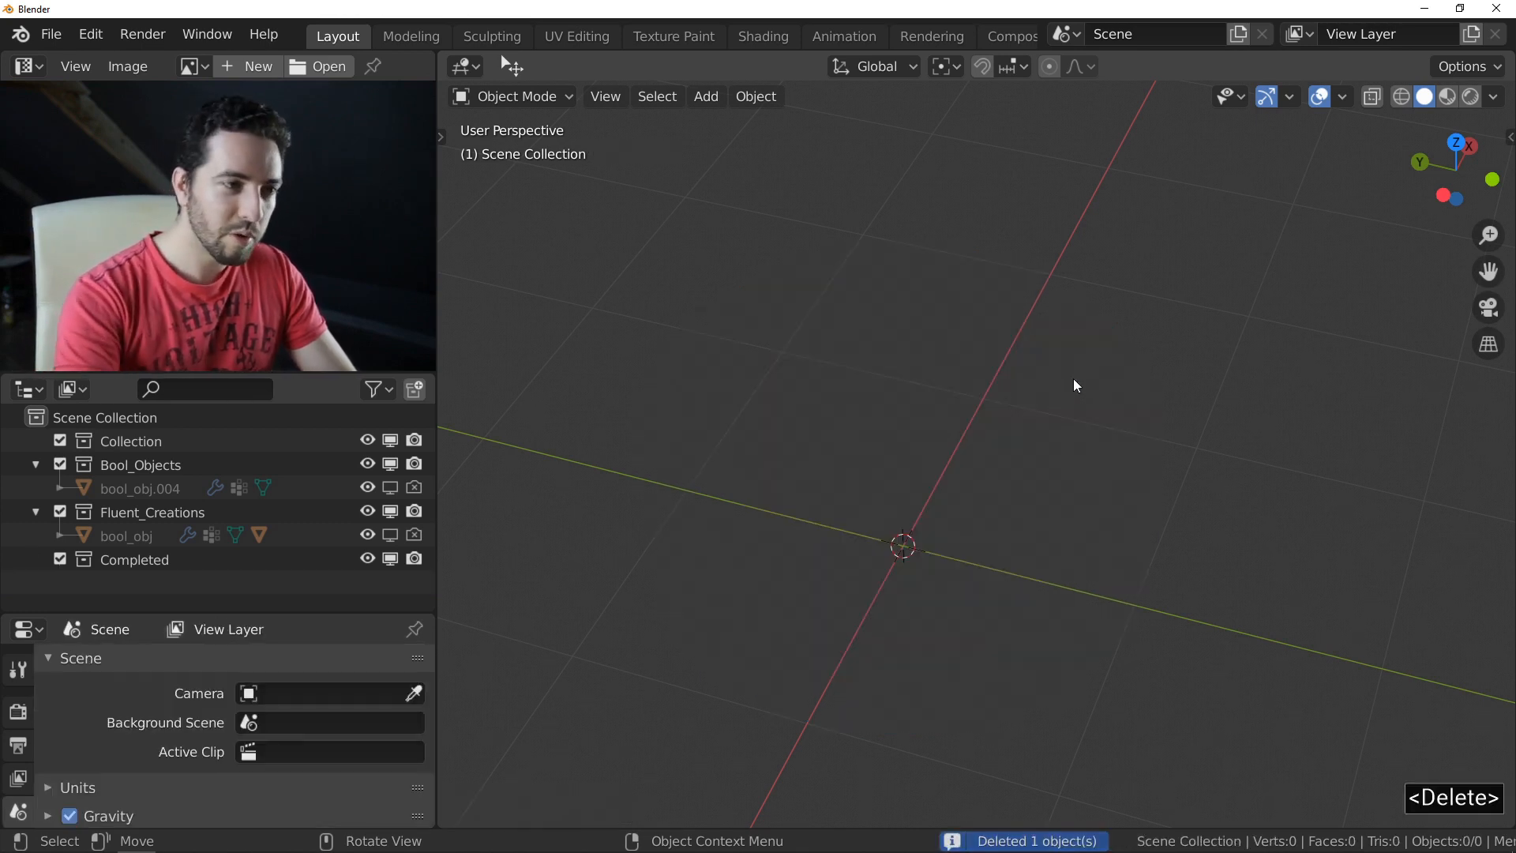
click(390, 534)
click(840, 482)
middle_drag(840, 481, 910, 483)
scroll(906, 486, up, 1)
key(Tab)
key(Tab)
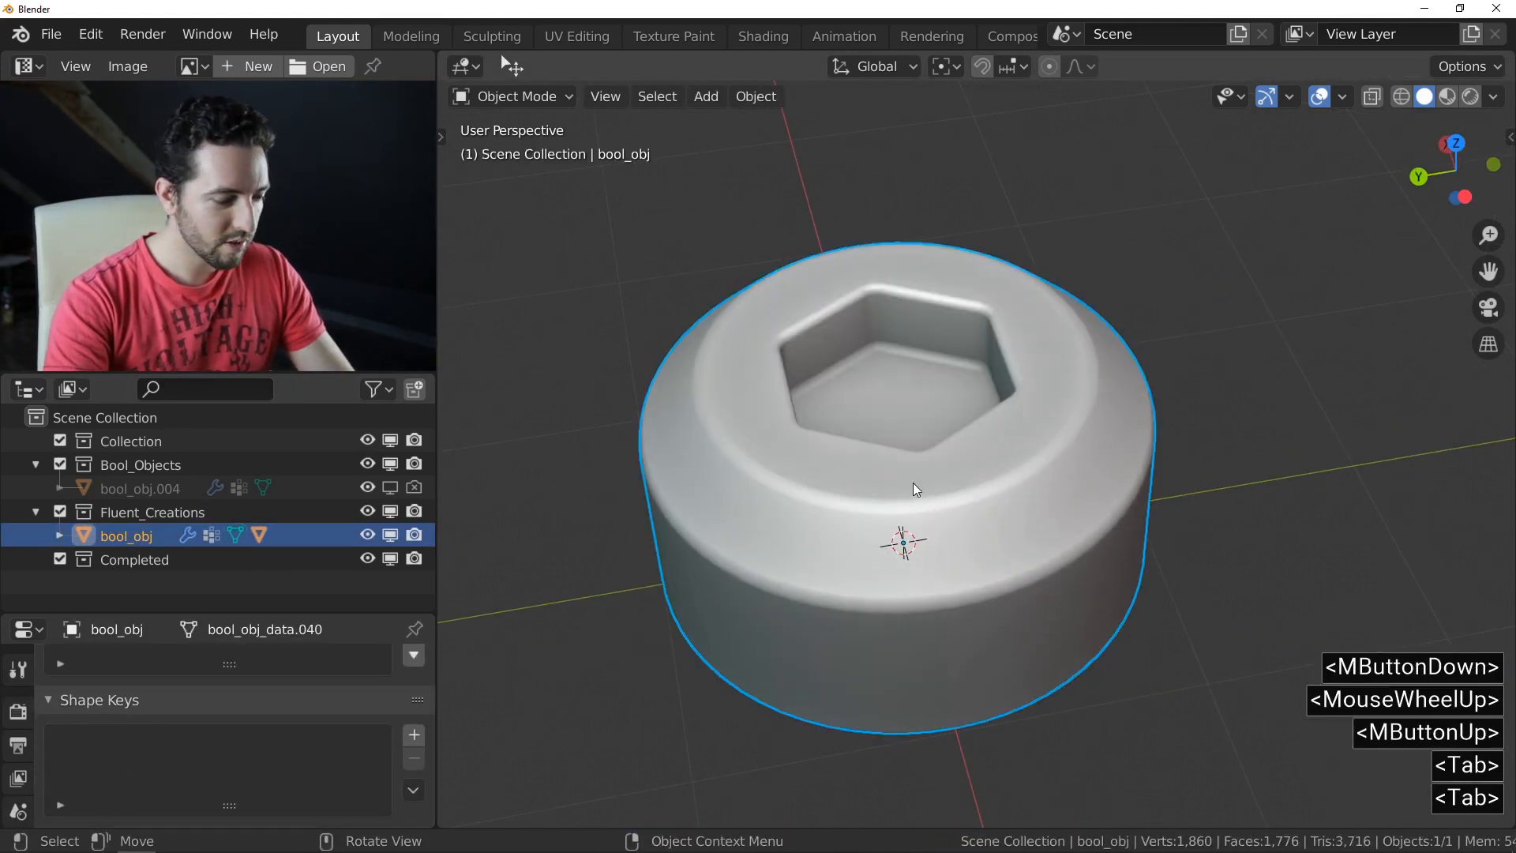
Step: Reveal and select the hexagonal boolean object that cuts the socket
key(w)
click(995, 321)
key(w)
key(w)
key(w)
click(991, 314)
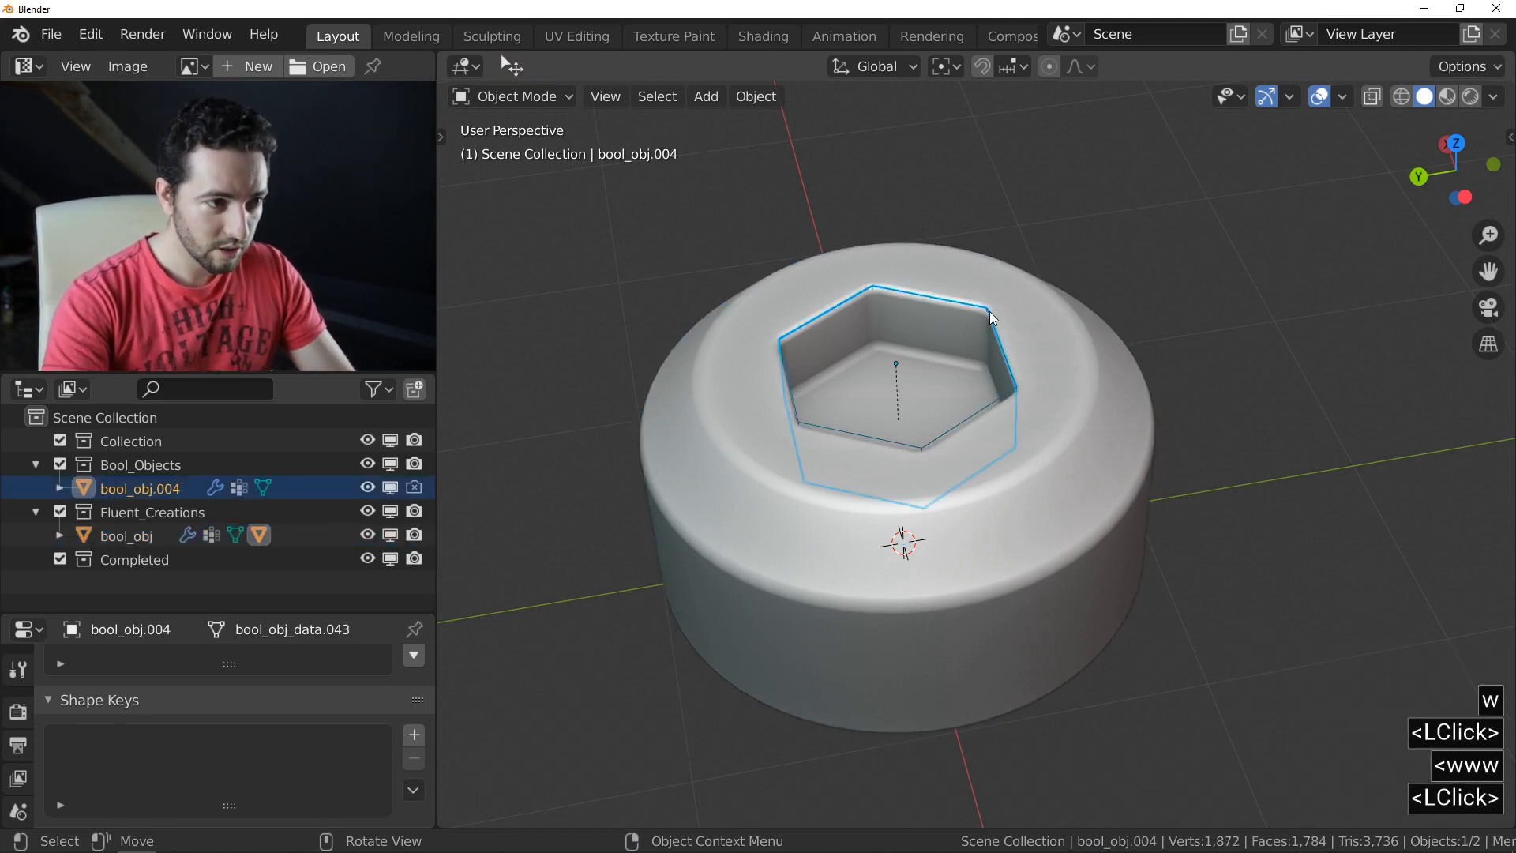
Step: Edit the socket cutter in Fluent and set its resolution to 2 steps to make a triangular socket
key(f)
click(1177, 272)
drag(1035, 391, 1125, 340)
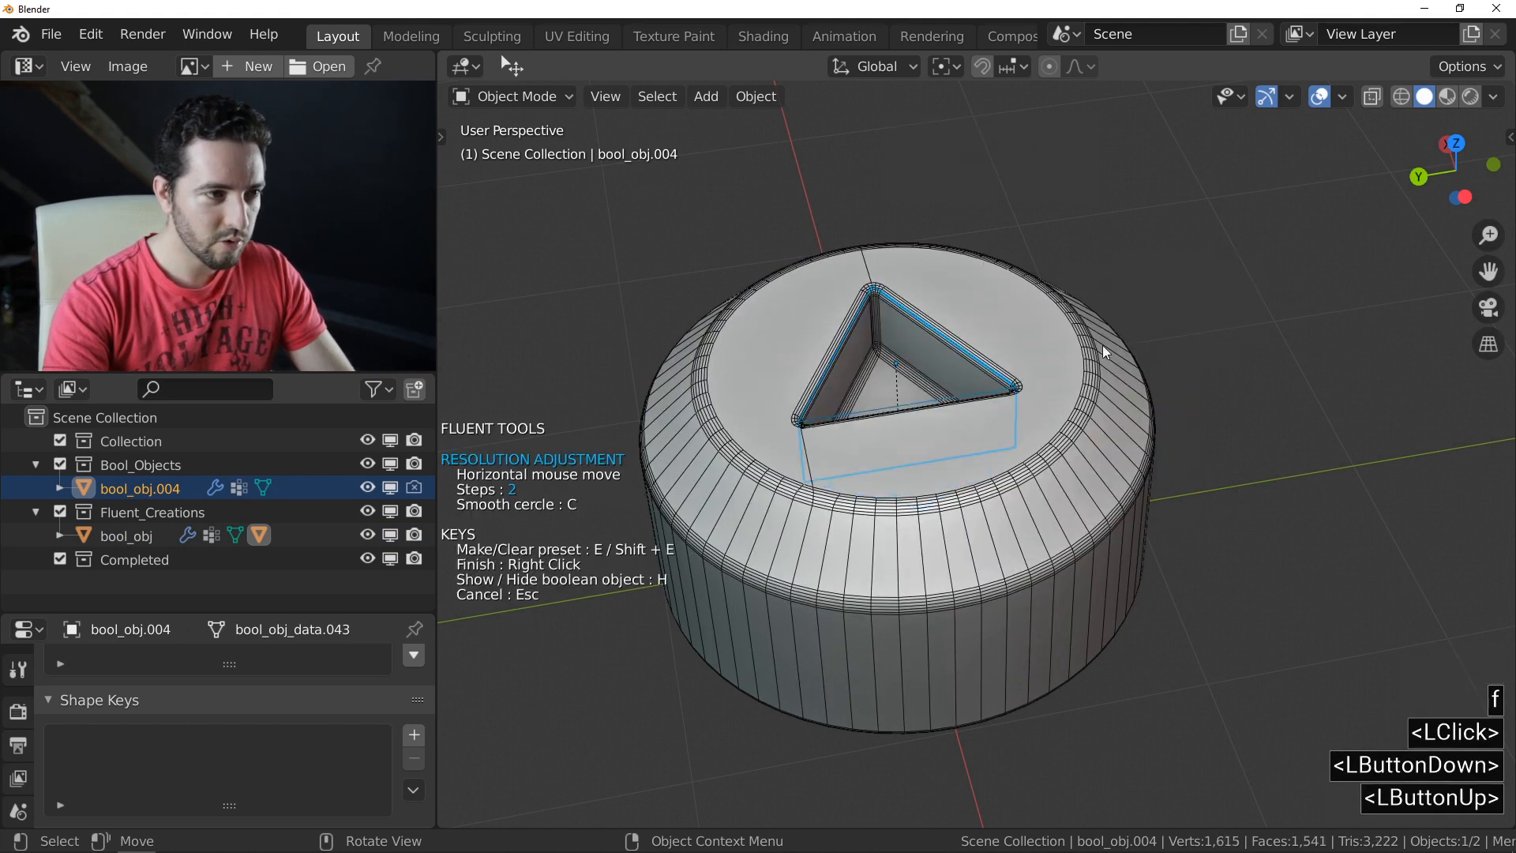
click(1088, 344)
Step: Rotate the triangular cutter about -0.03° around the global Z axis to clean up the bevel corner, and finish the Fluent edit
middle_drag(1088, 344, 789, 278)
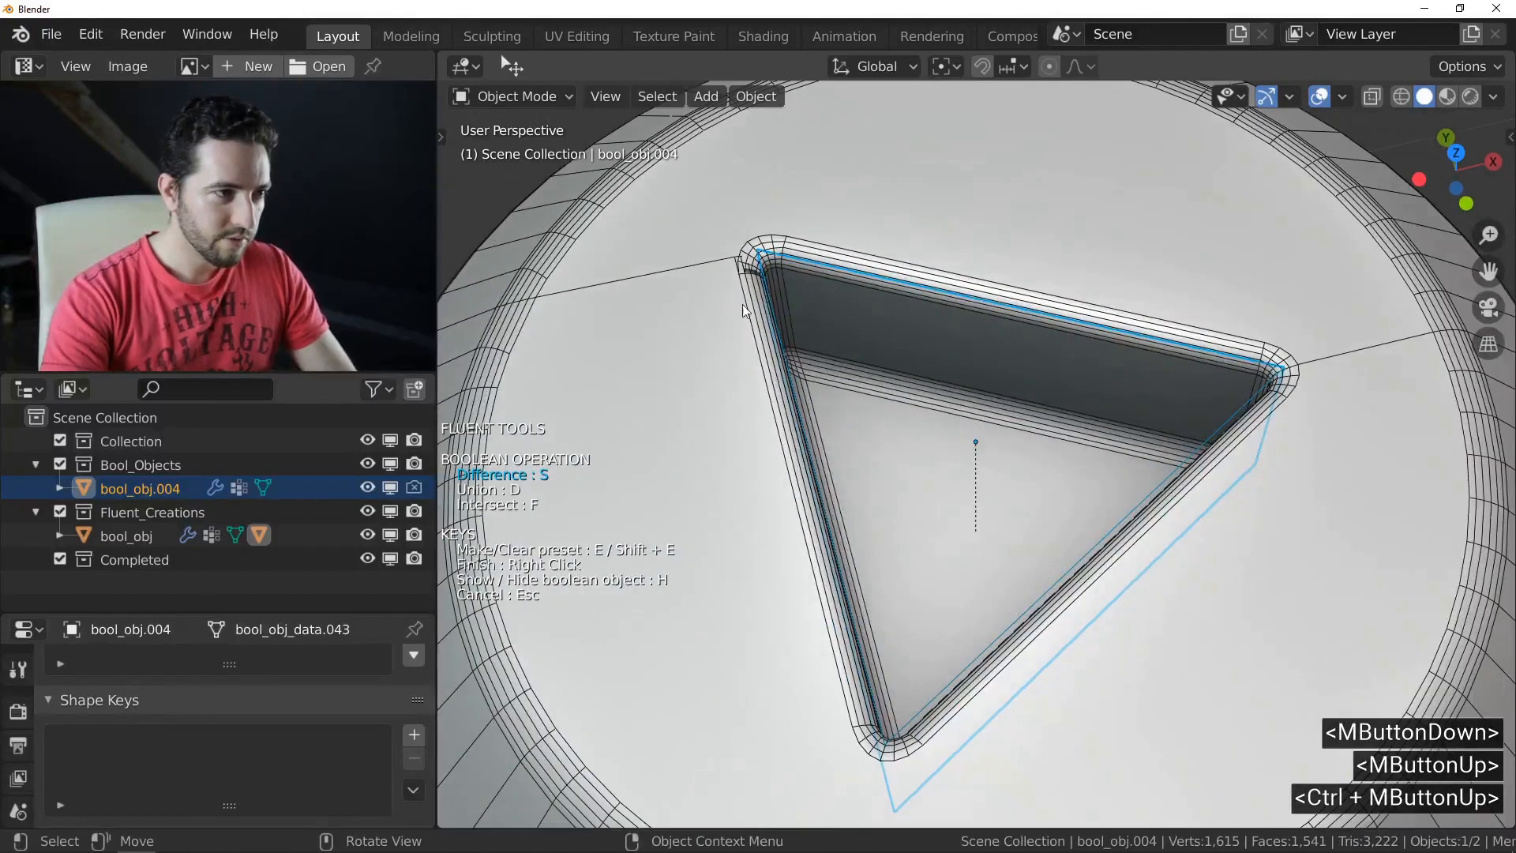
shift+middle_drag(801, 282, 827, 289)
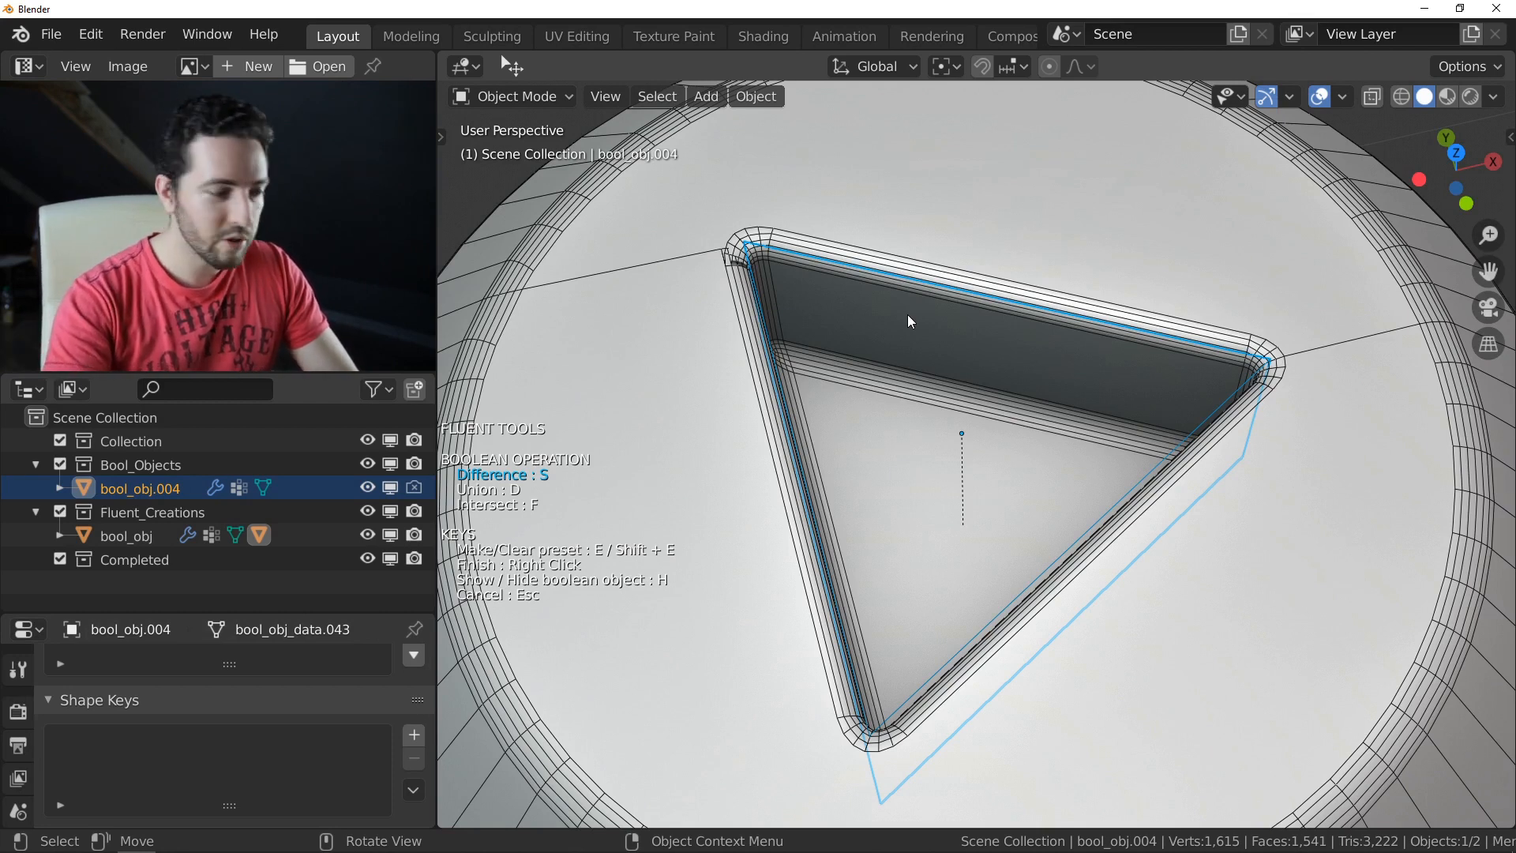
key(r)
key(z)
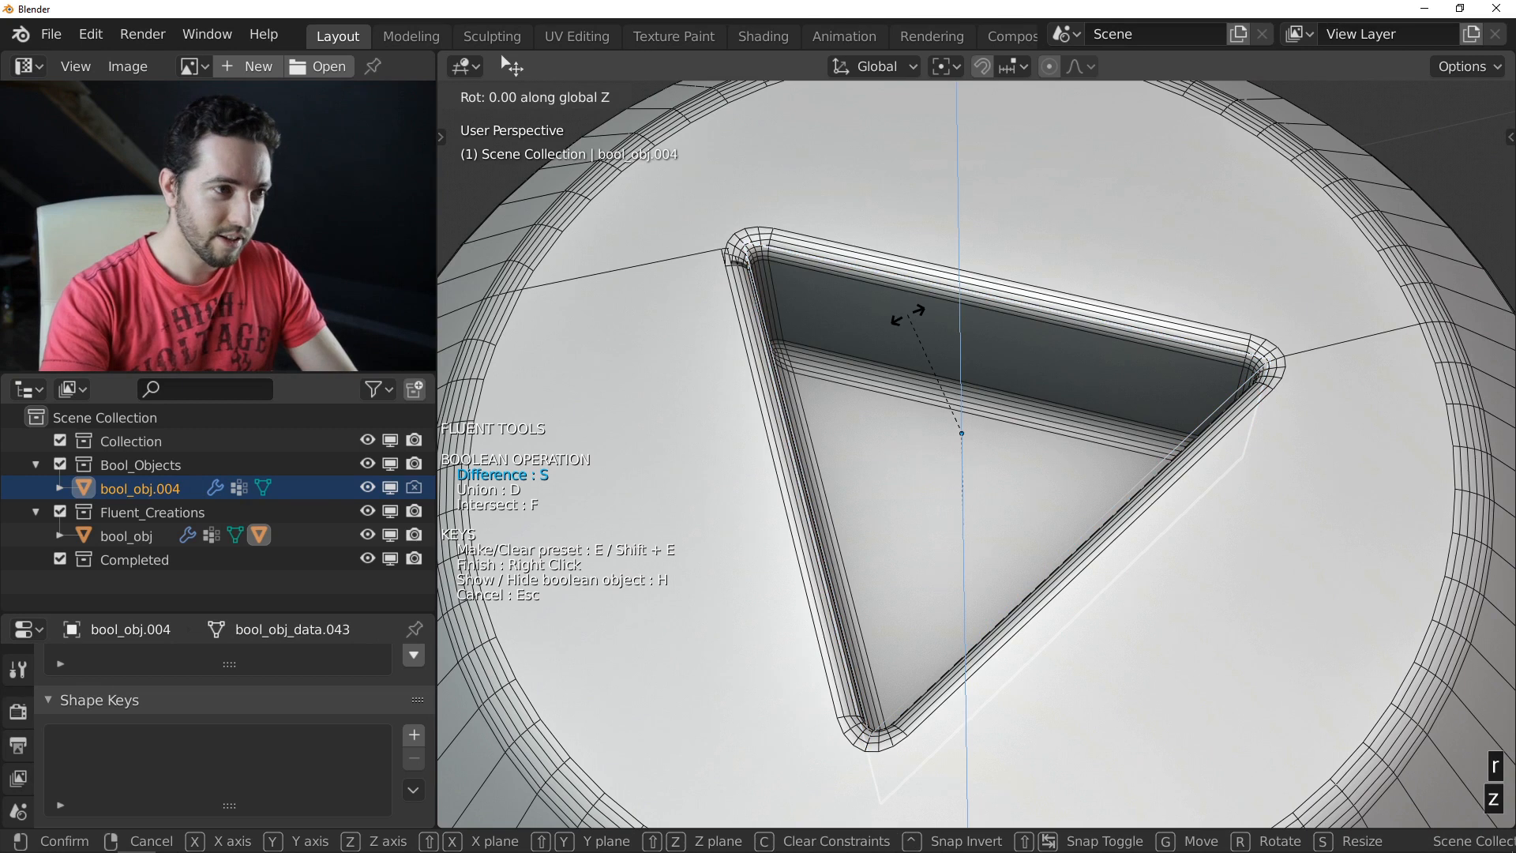
key(shift)
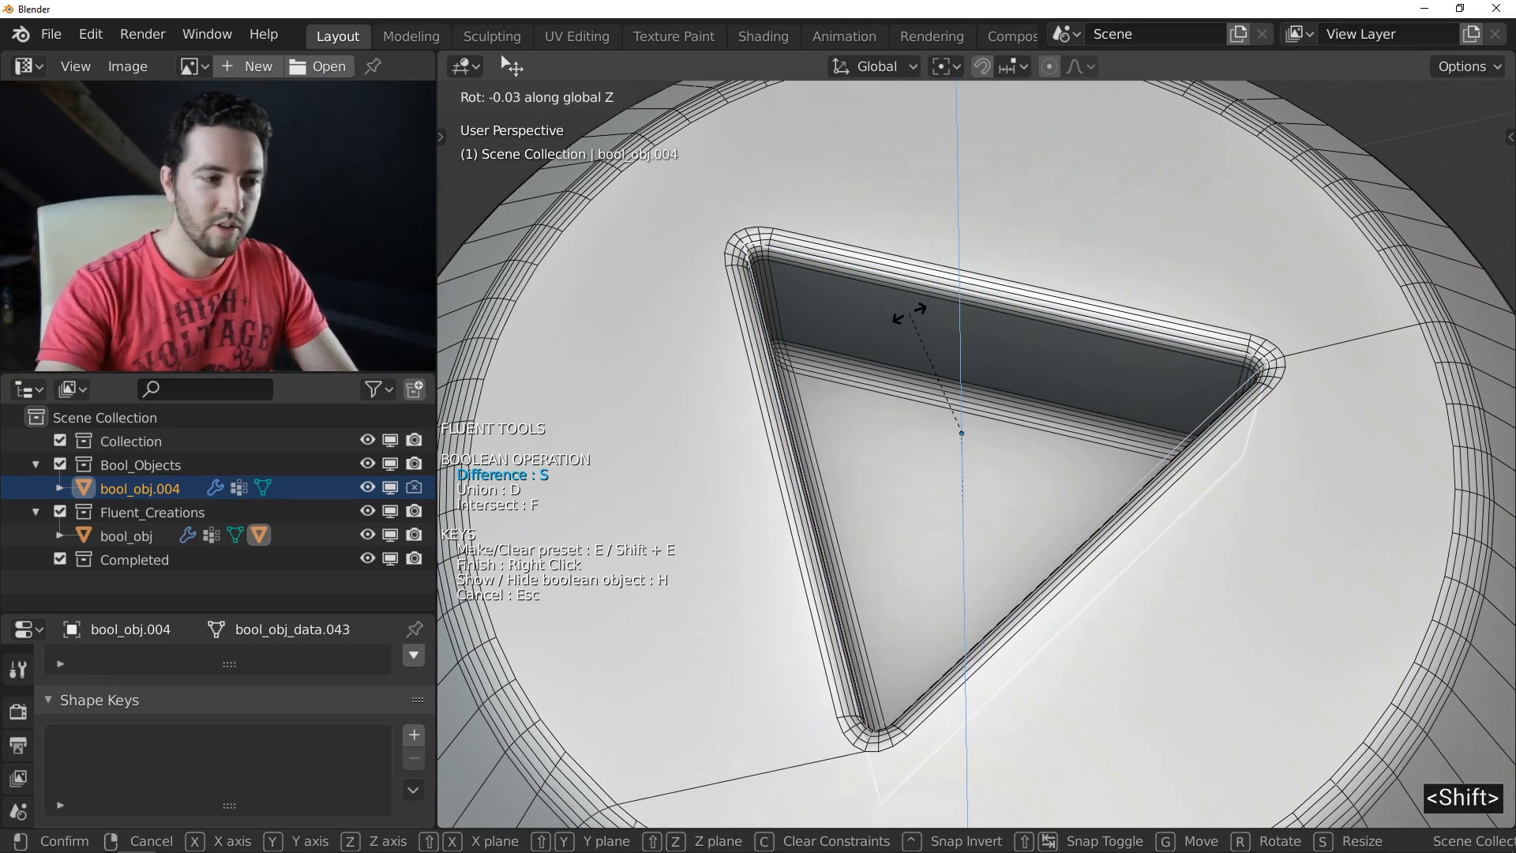
shift+click(910, 314)
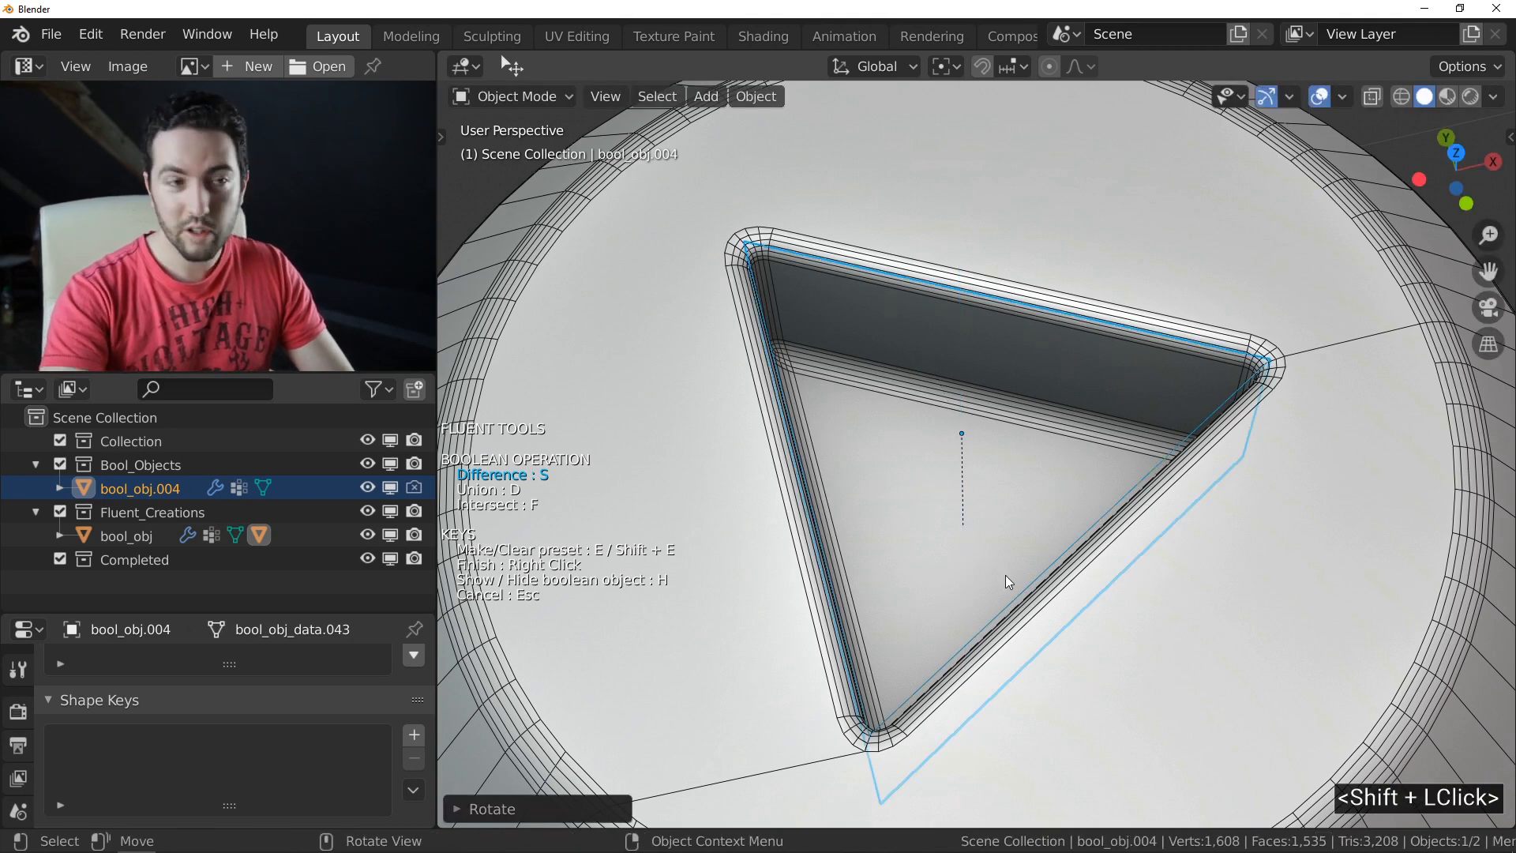
key(alt+a)
right_click(1011, 540)
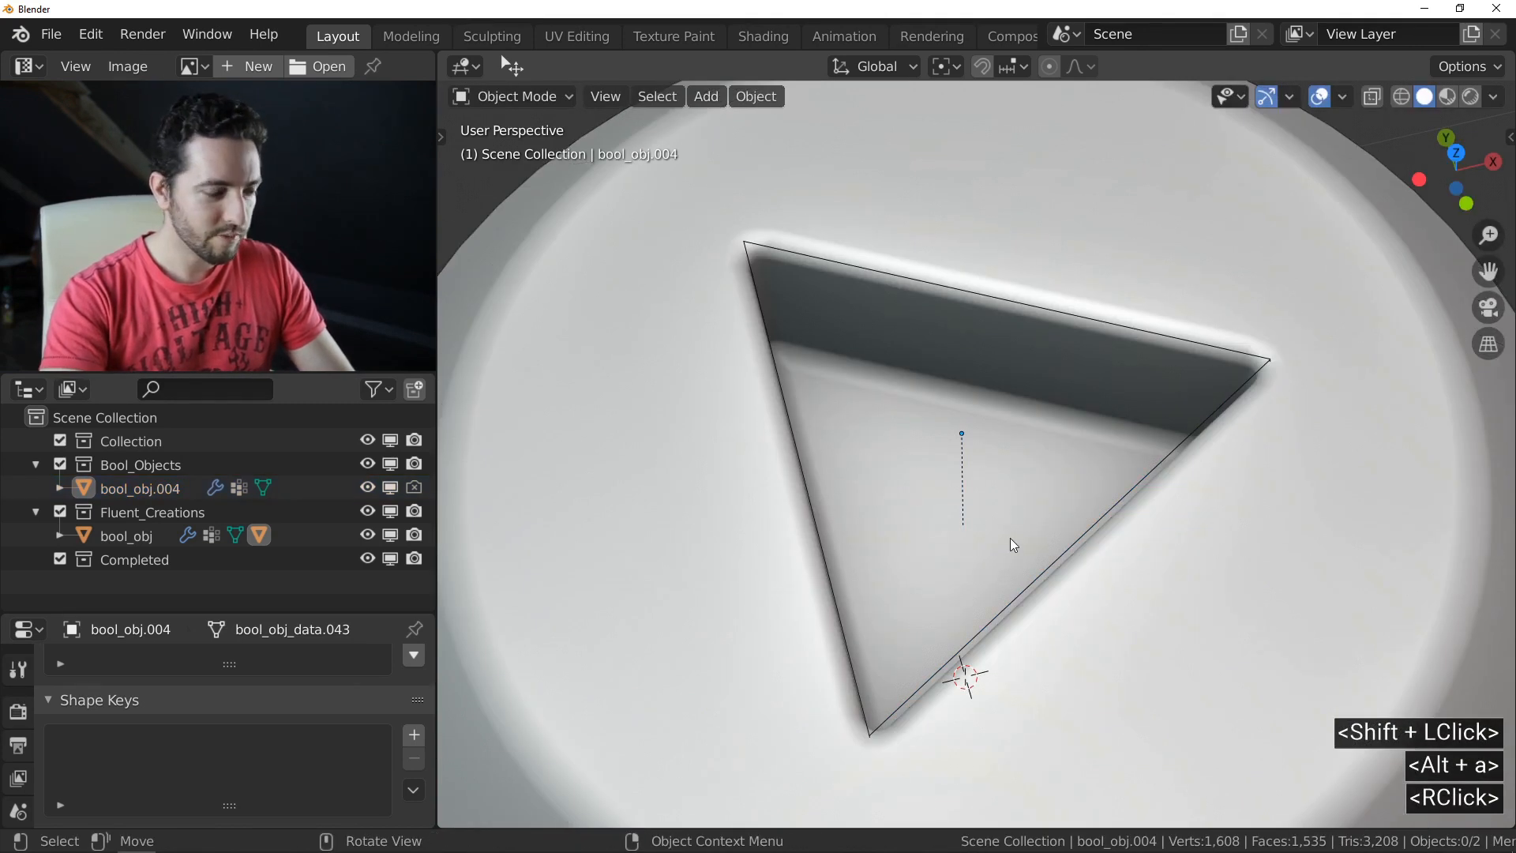
Step: Run Fluent's Auto-Complete on the triangular-socket screw head
mouse_move(1008, 530)
ctrl+middle_down()
mouse_move(973, 442)
mouse_move(989, 544)
ctrl+middle_up()
mouse_move(989, 545)
middle_down()
mouse_move(1015, 524)
mouse_move(974, 515)
mouse_move(1014, 528)
mouse_move(1002, 531)
middle_up()
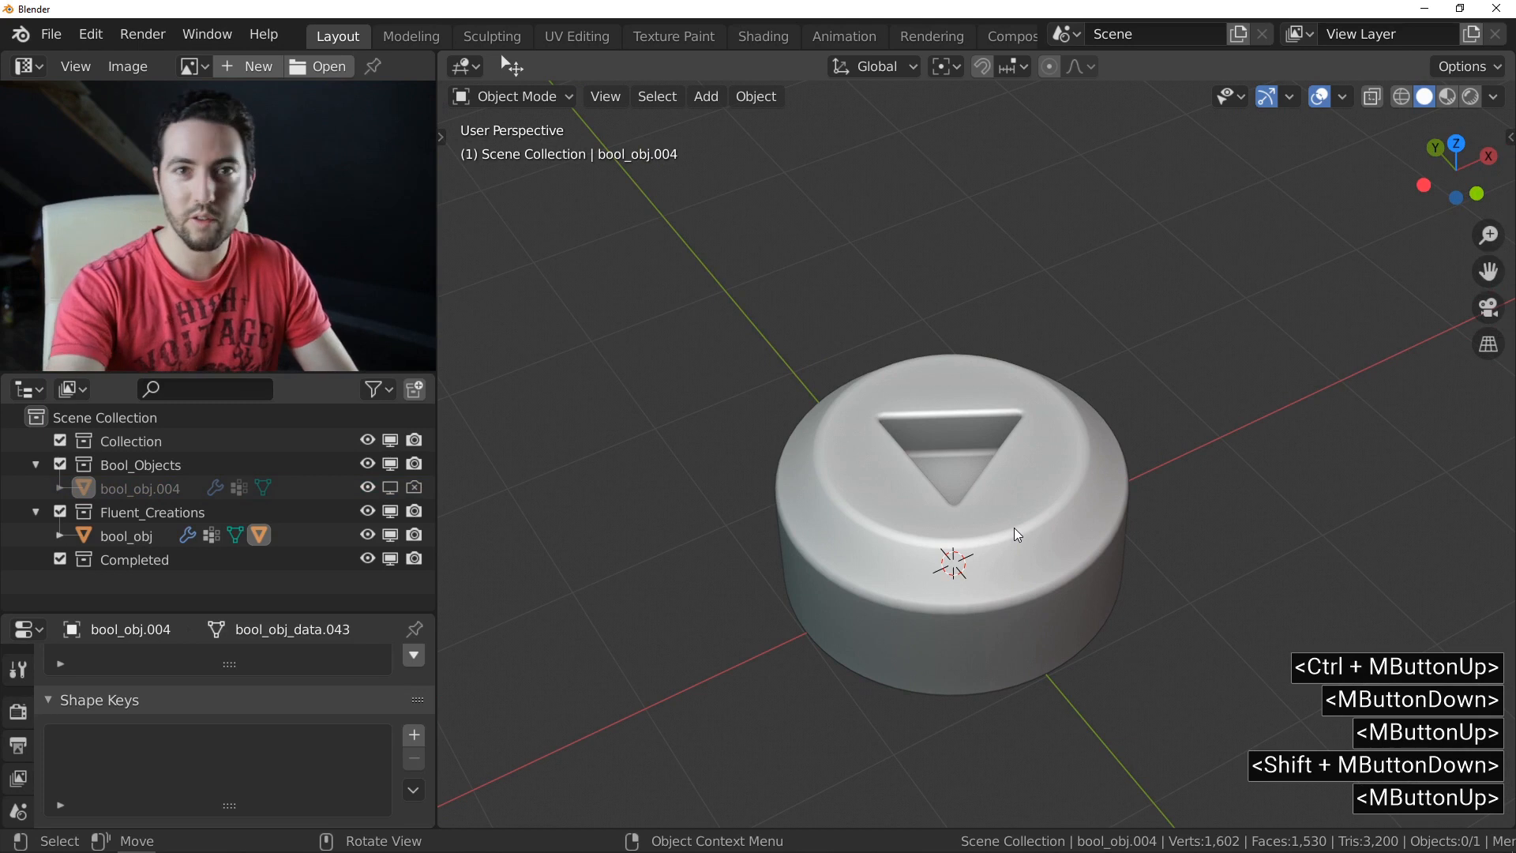
click(1008, 518)
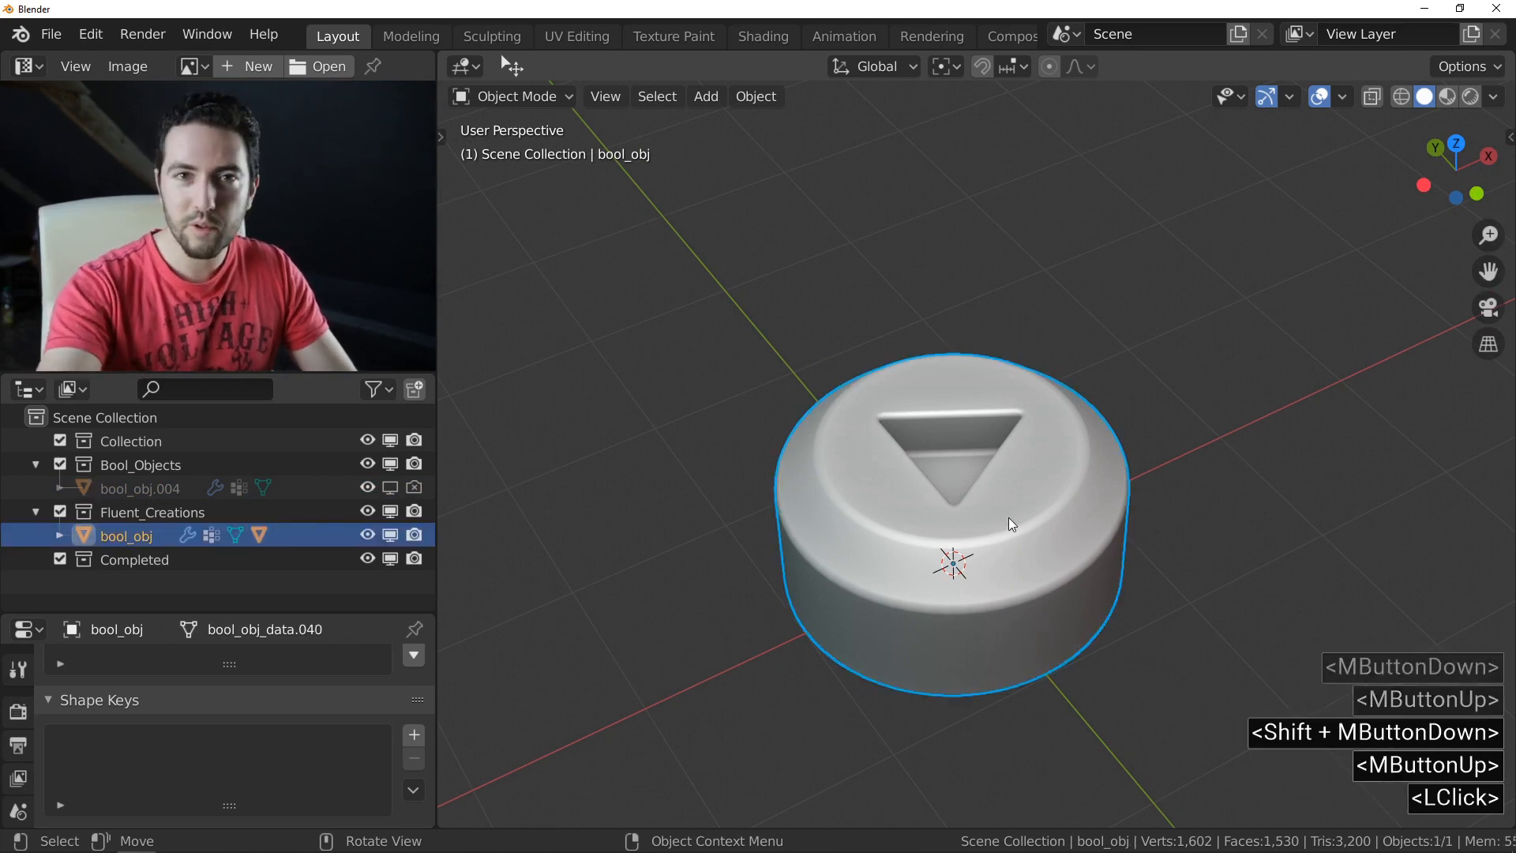
shift+middle_drag(989, 475, 926, 429)
key(f)
click(859, 639)
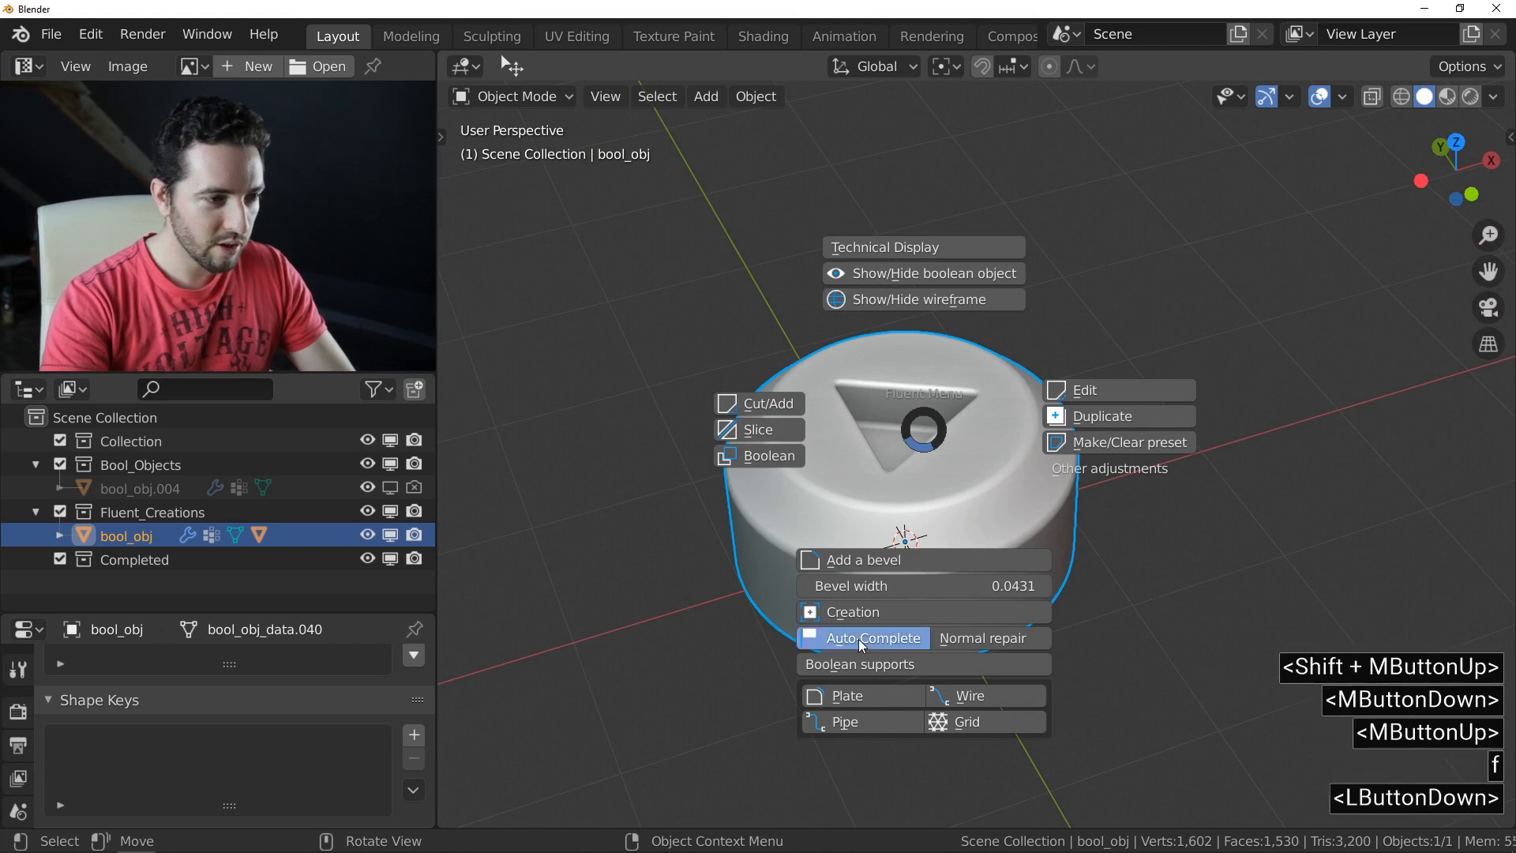
Step: Apply all transforms to the completed triangular-socket screw head
click(943, 485)
key(ctrl+a)
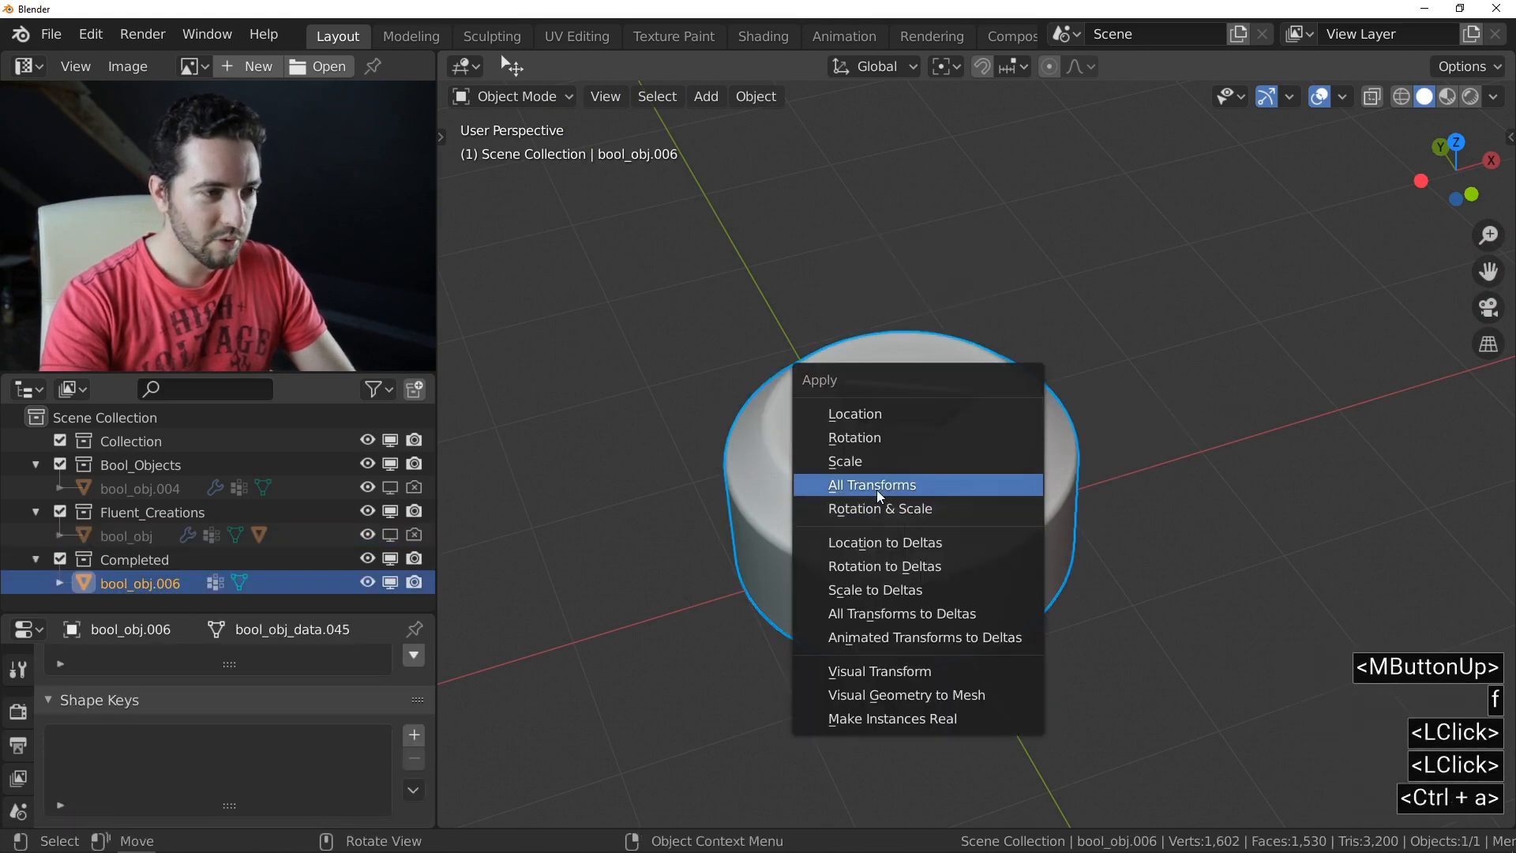
click(951, 487)
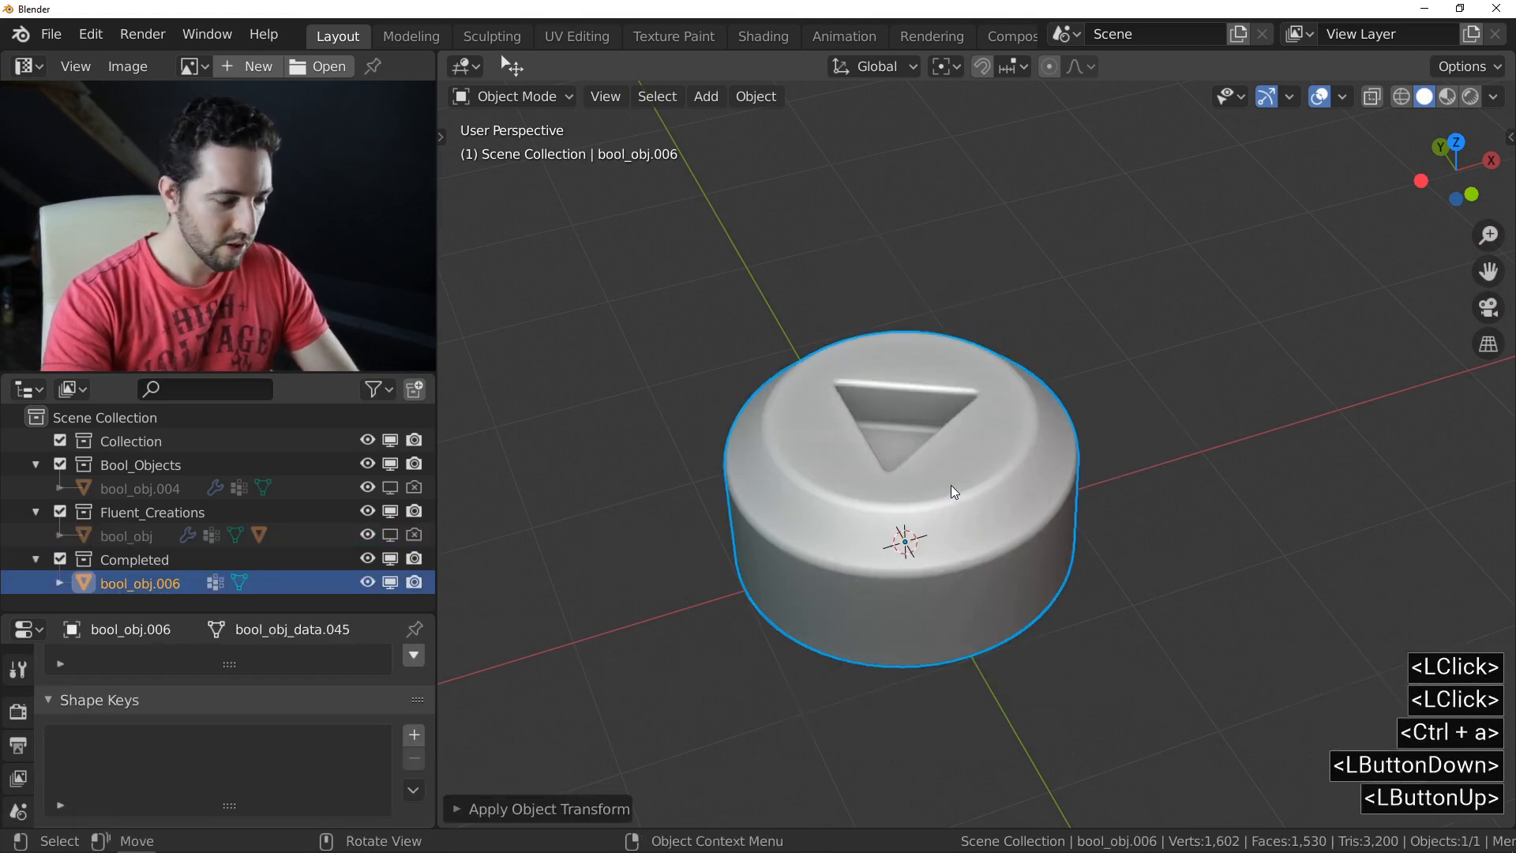
Step: Export the triangular-socket head to the Bolts category as mesh asset "Bolt_02" with a Cycles preview render
key(n)
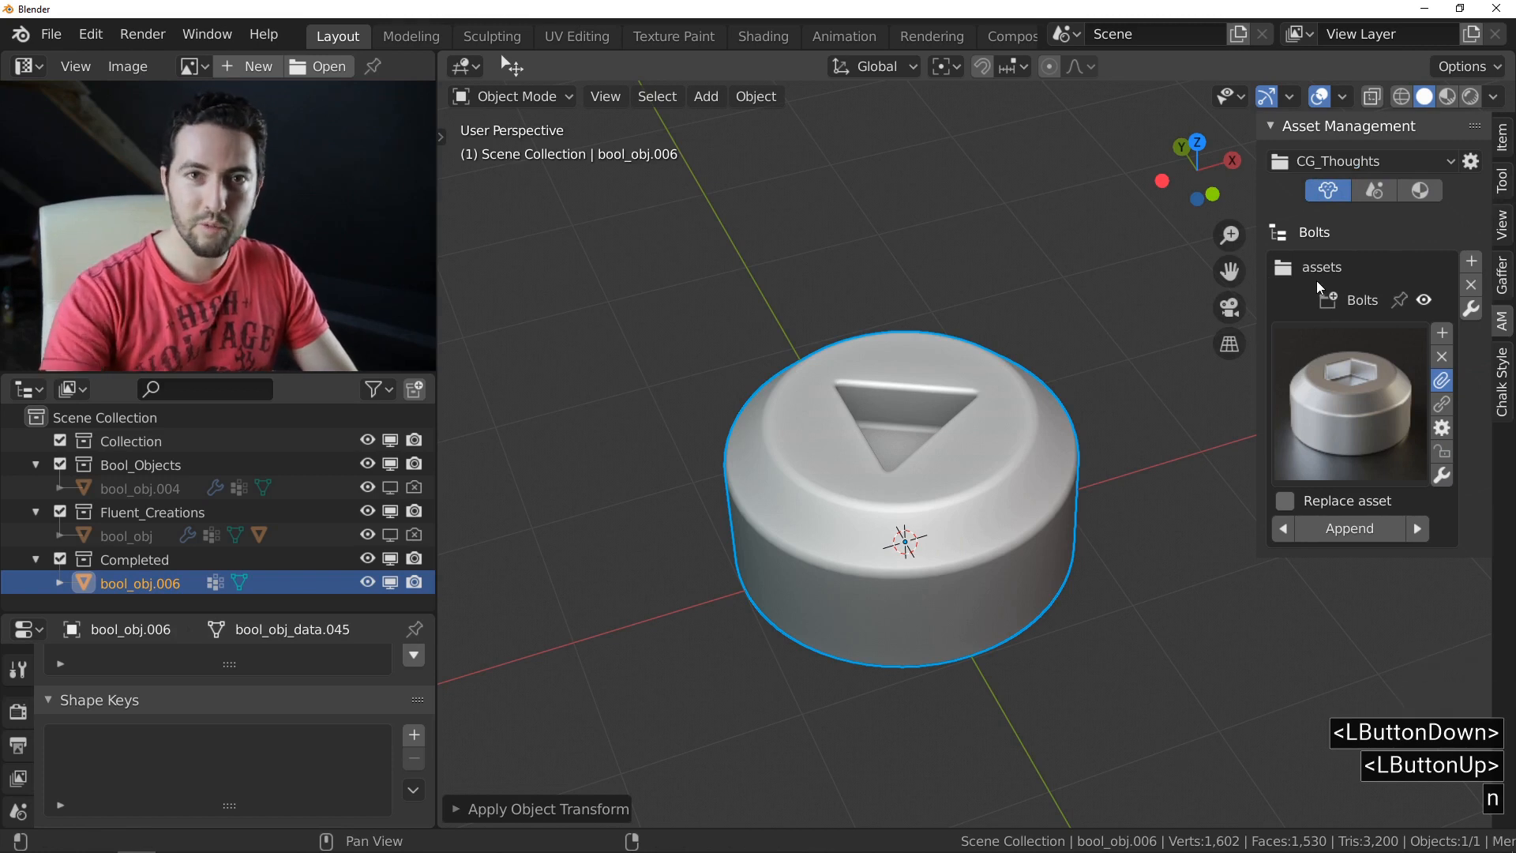
click(1442, 332)
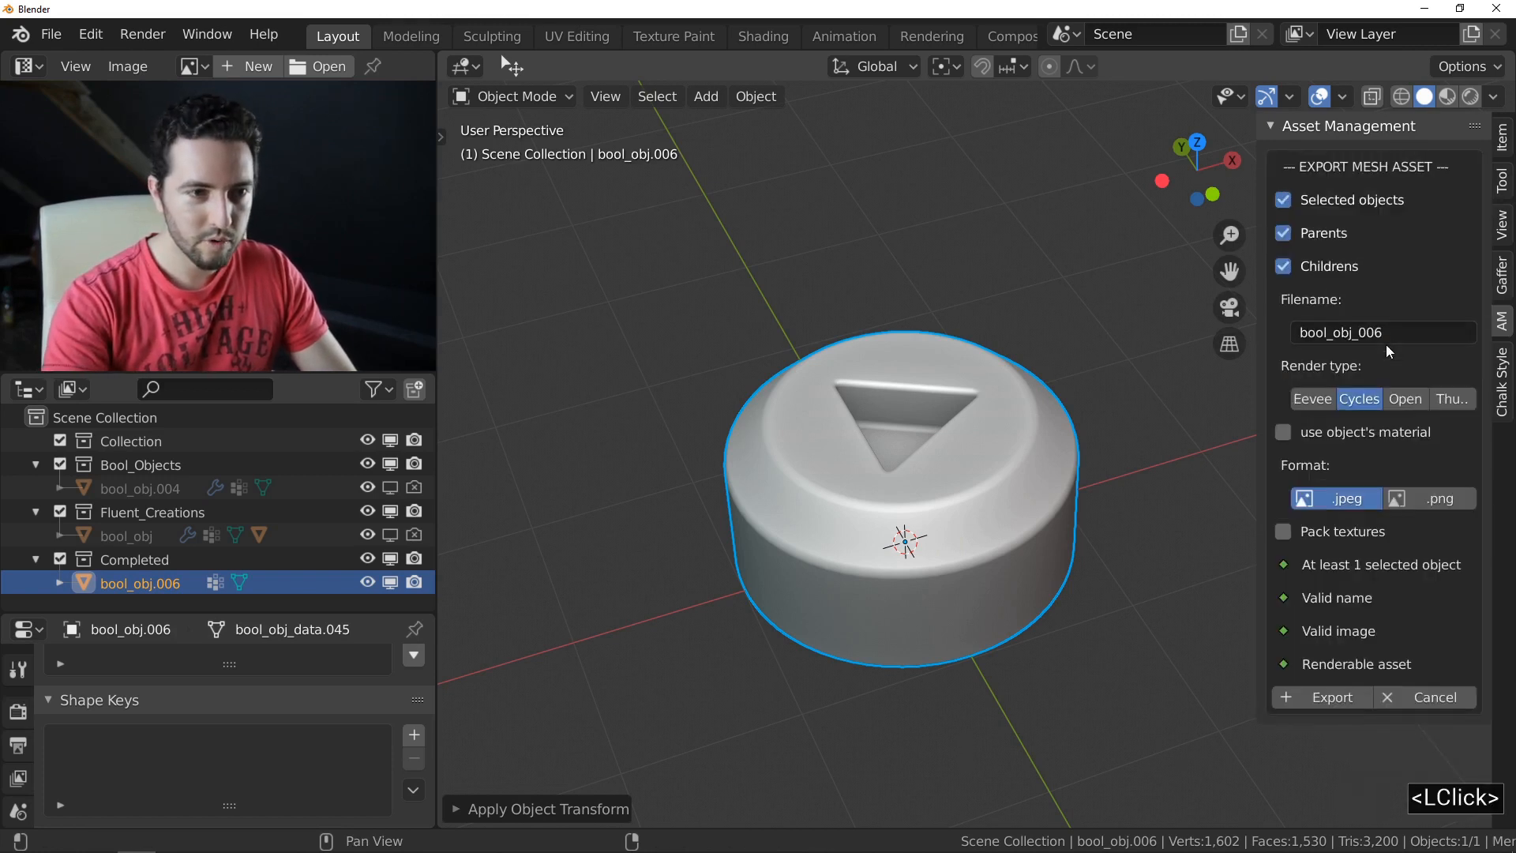
click(1374, 330)
text(Bolt_02)
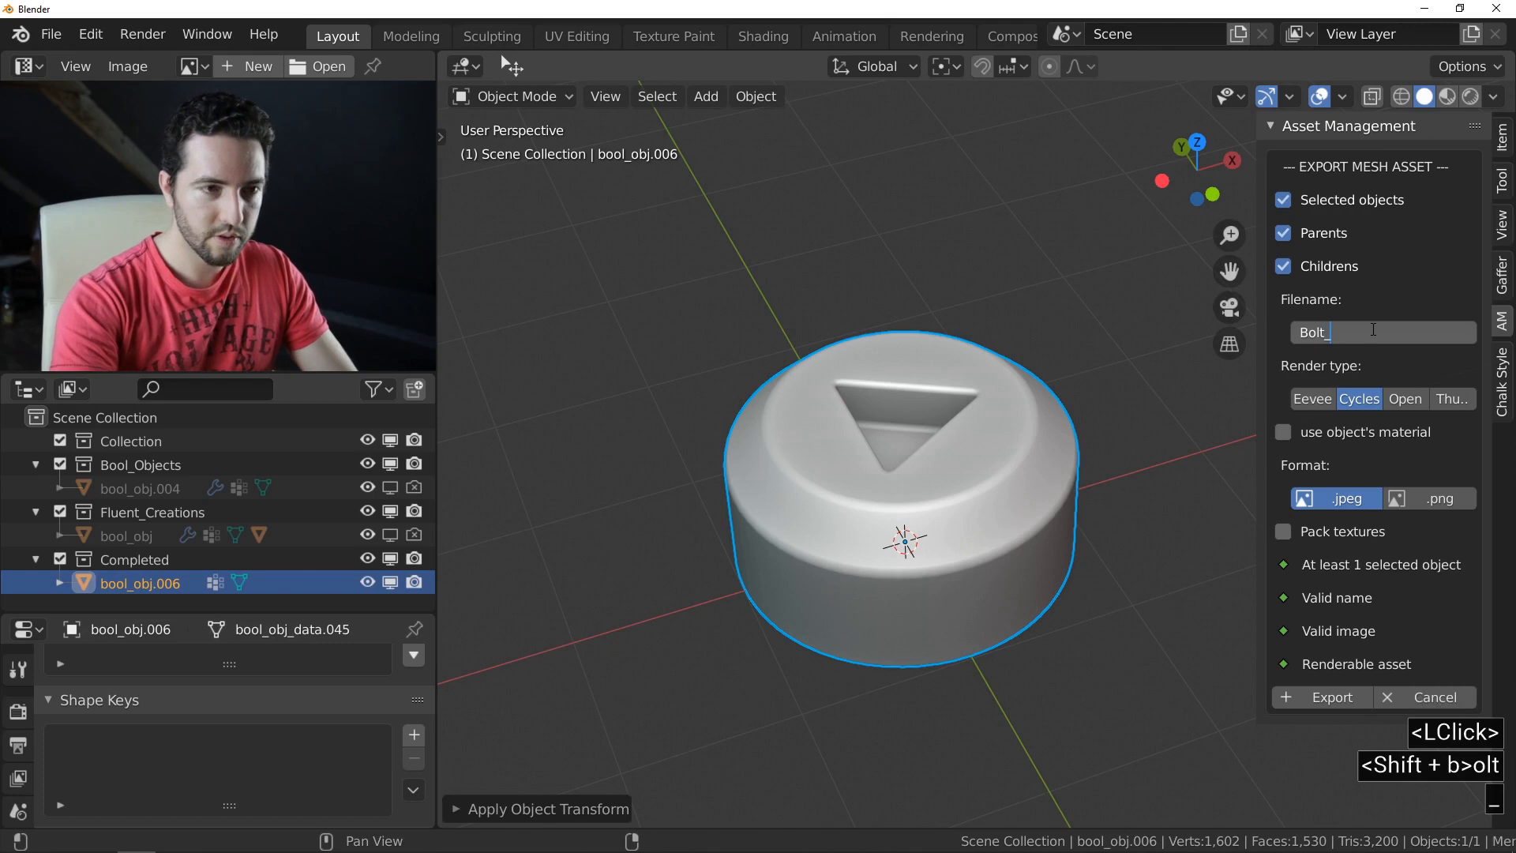
double_click(1321, 698)
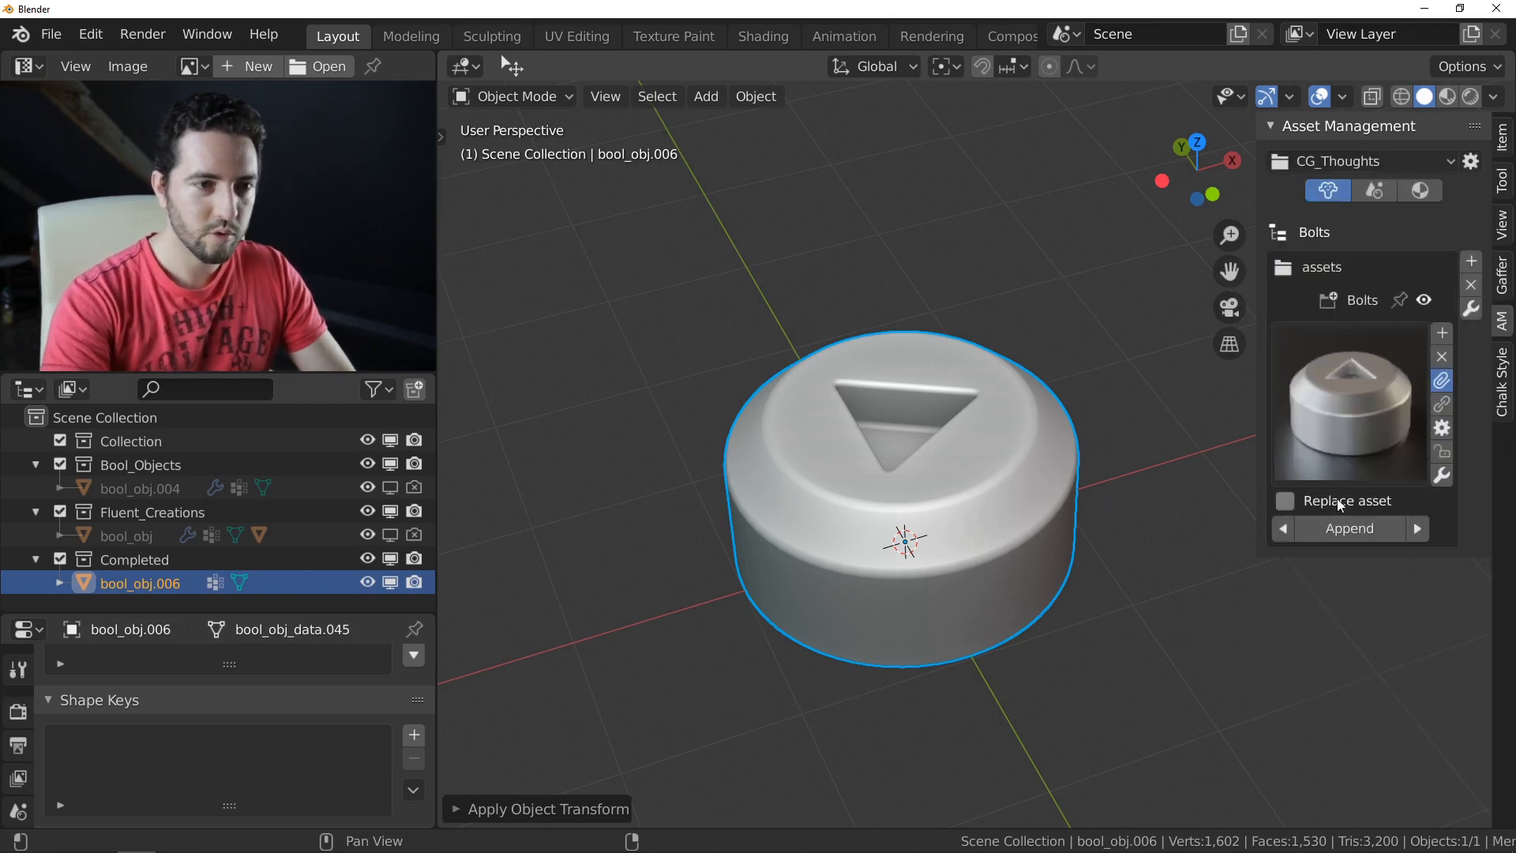
Step: Rename the library asset "Bolts_01" to "Bolt_01" in the Bolts category and select it in the asset previews
click(1382, 423)
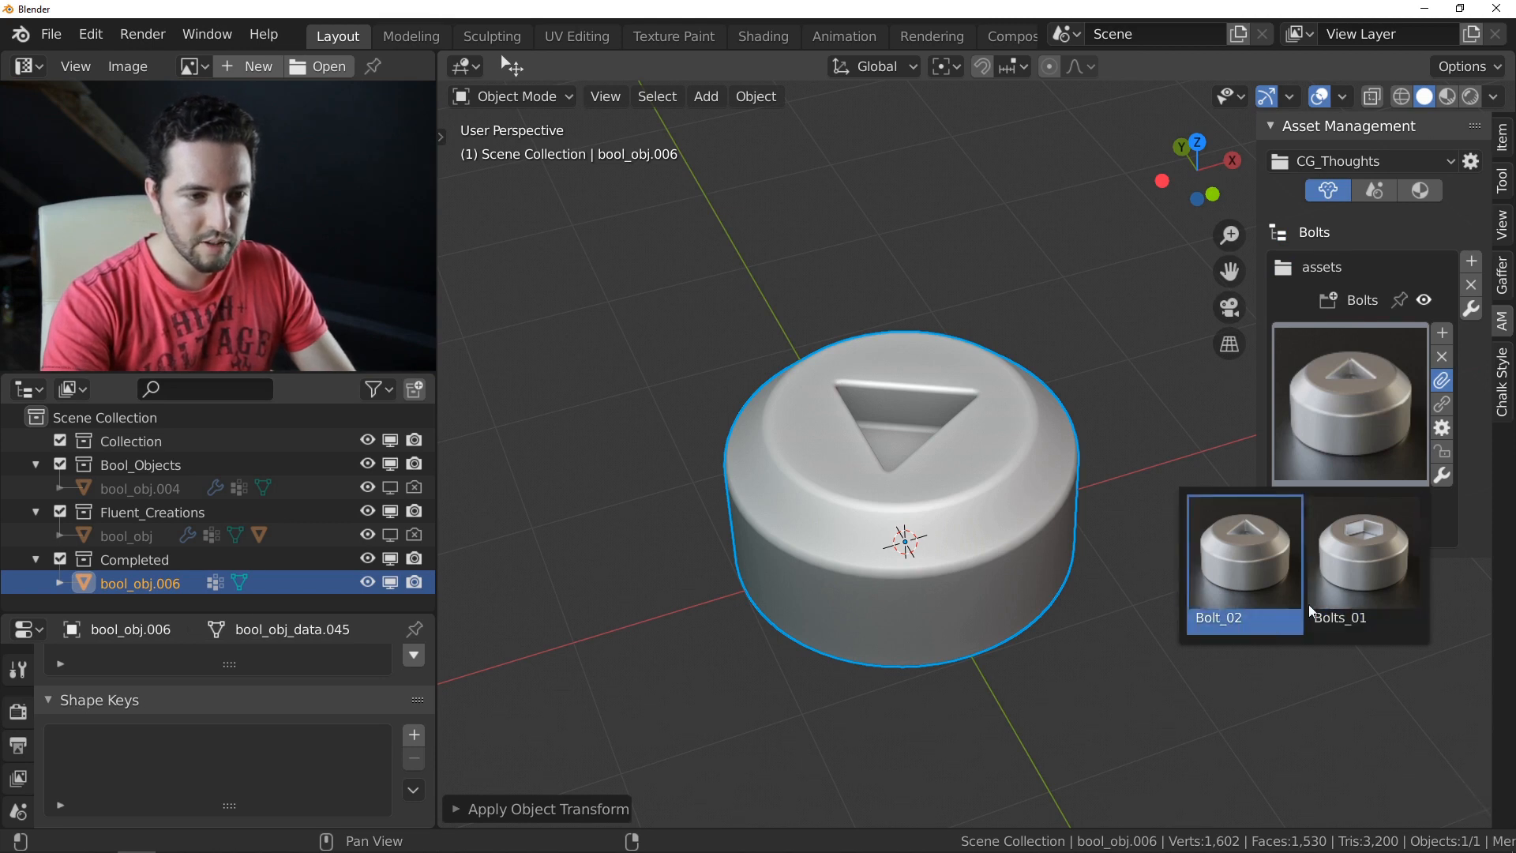
click(1366, 383)
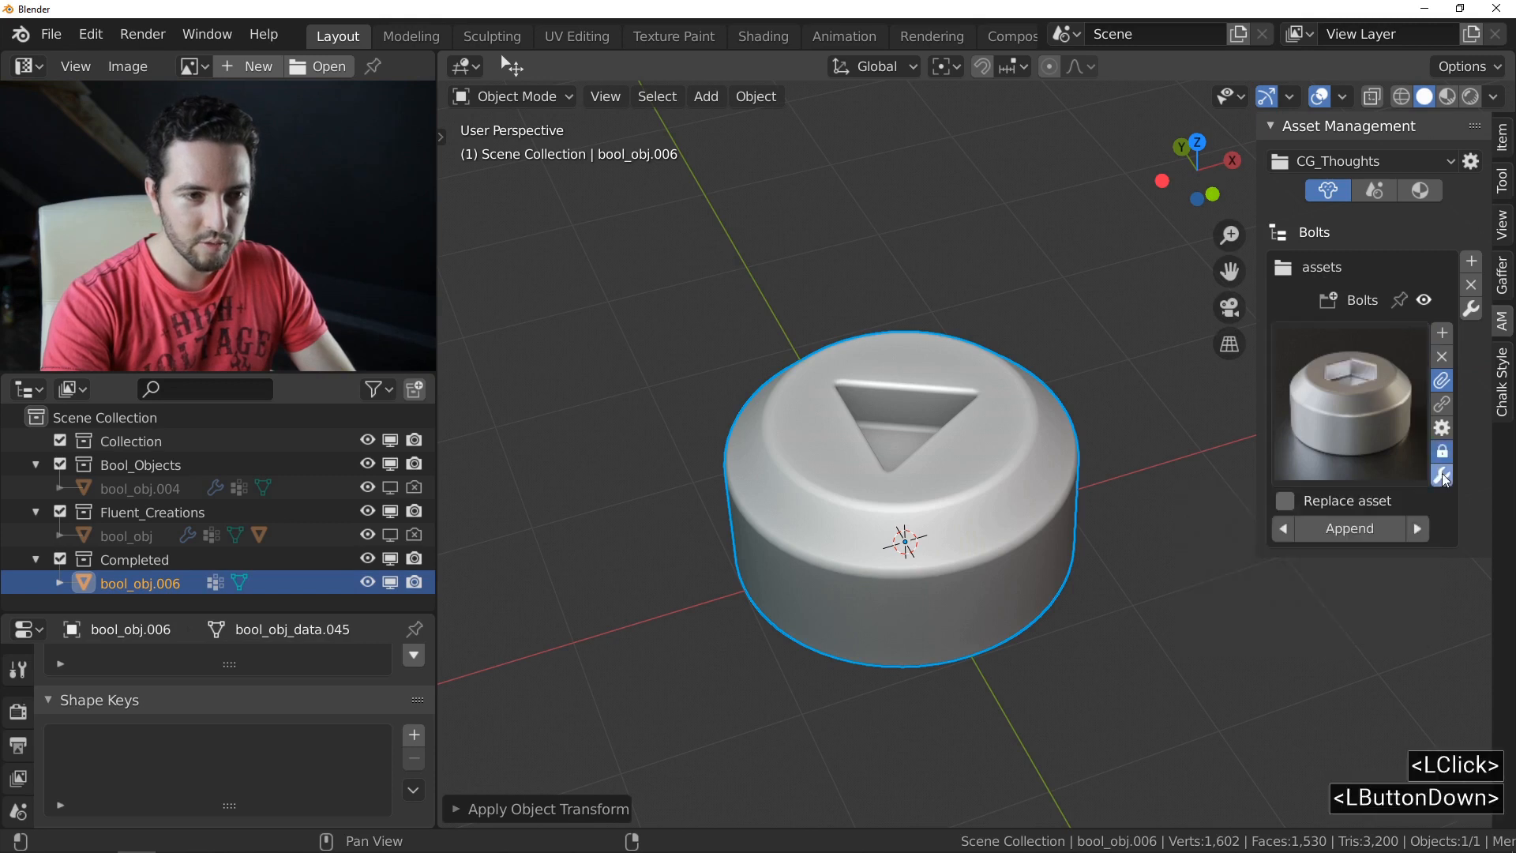
click(1442, 475)
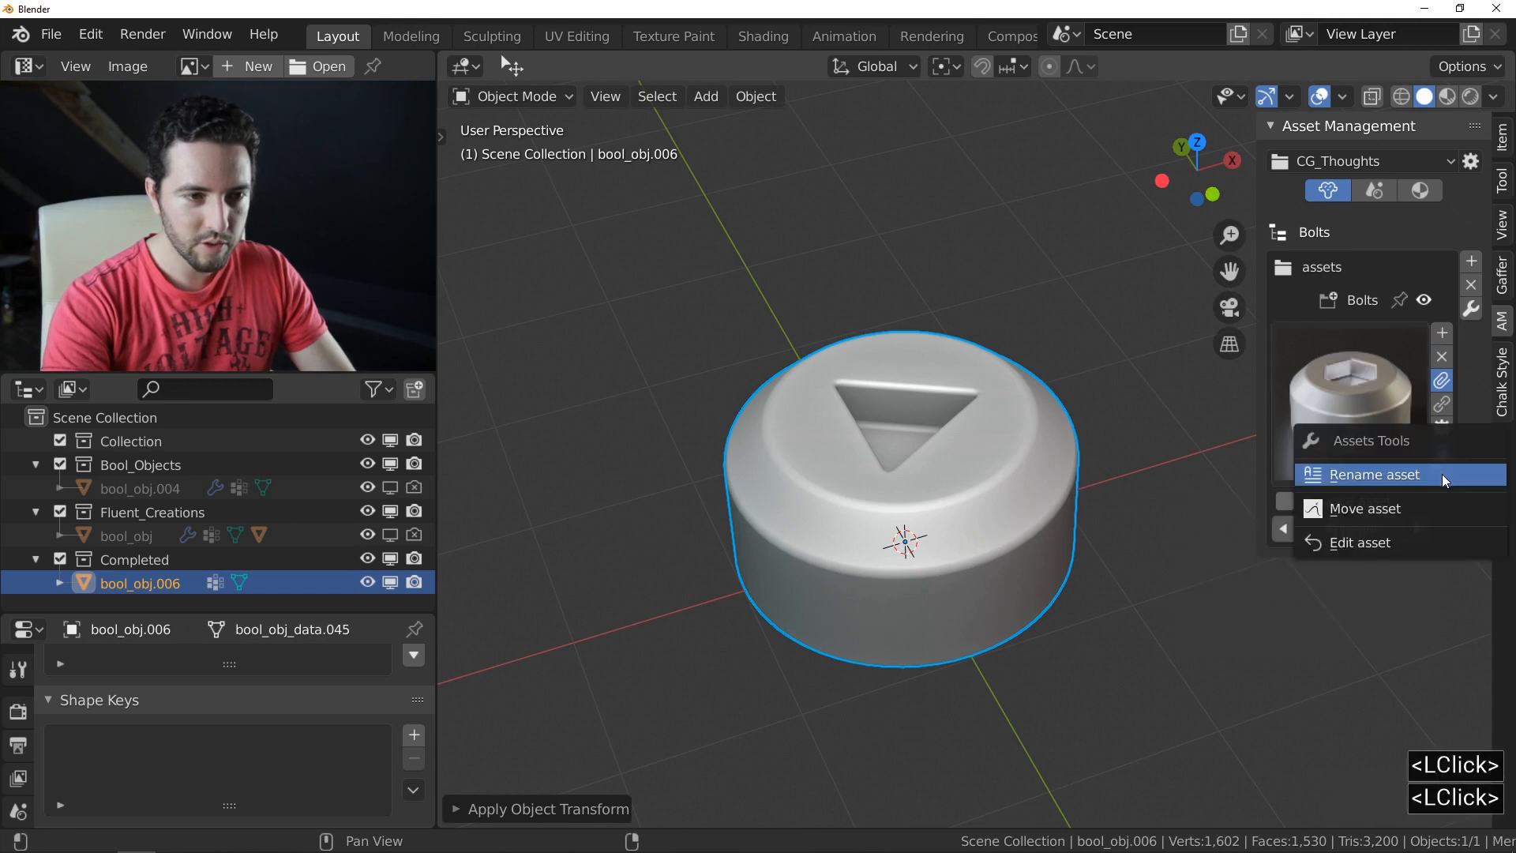
click(1366, 476)
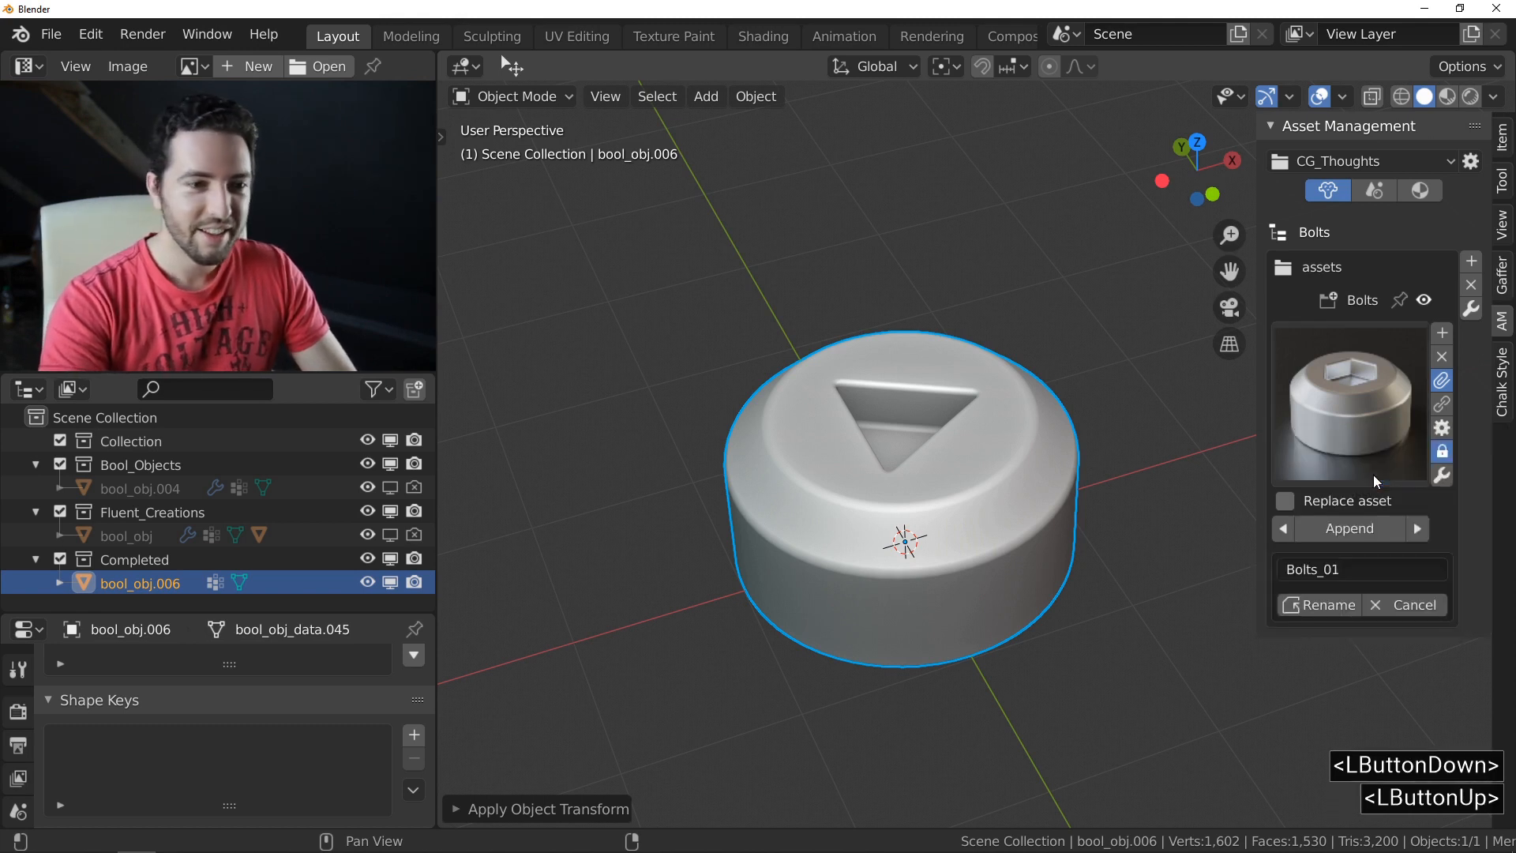
click(1317, 570)
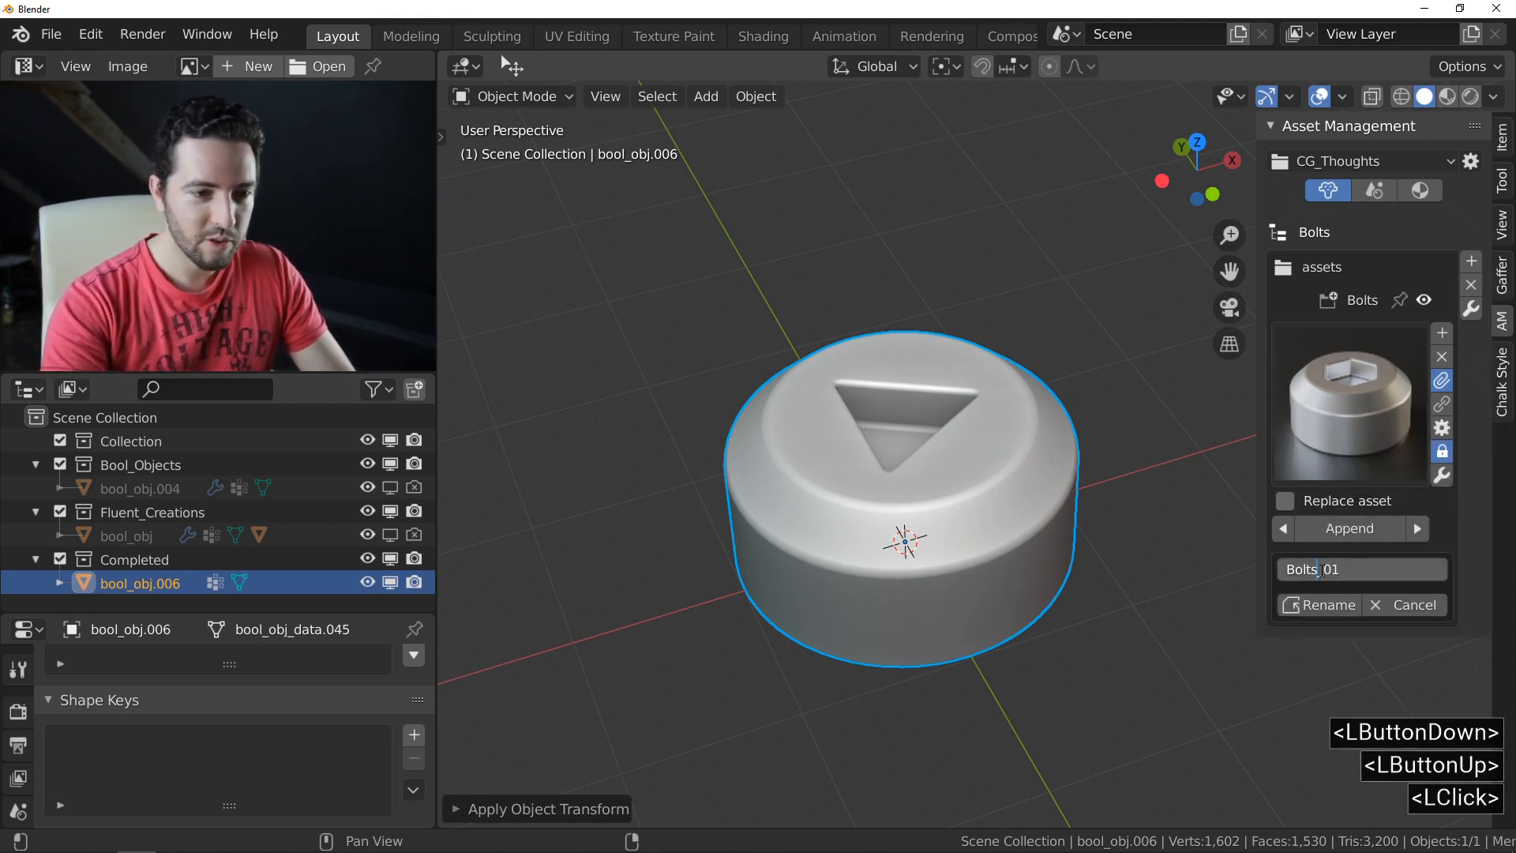
key(BackSpace)
click(1331, 603)
double_click(1330, 606)
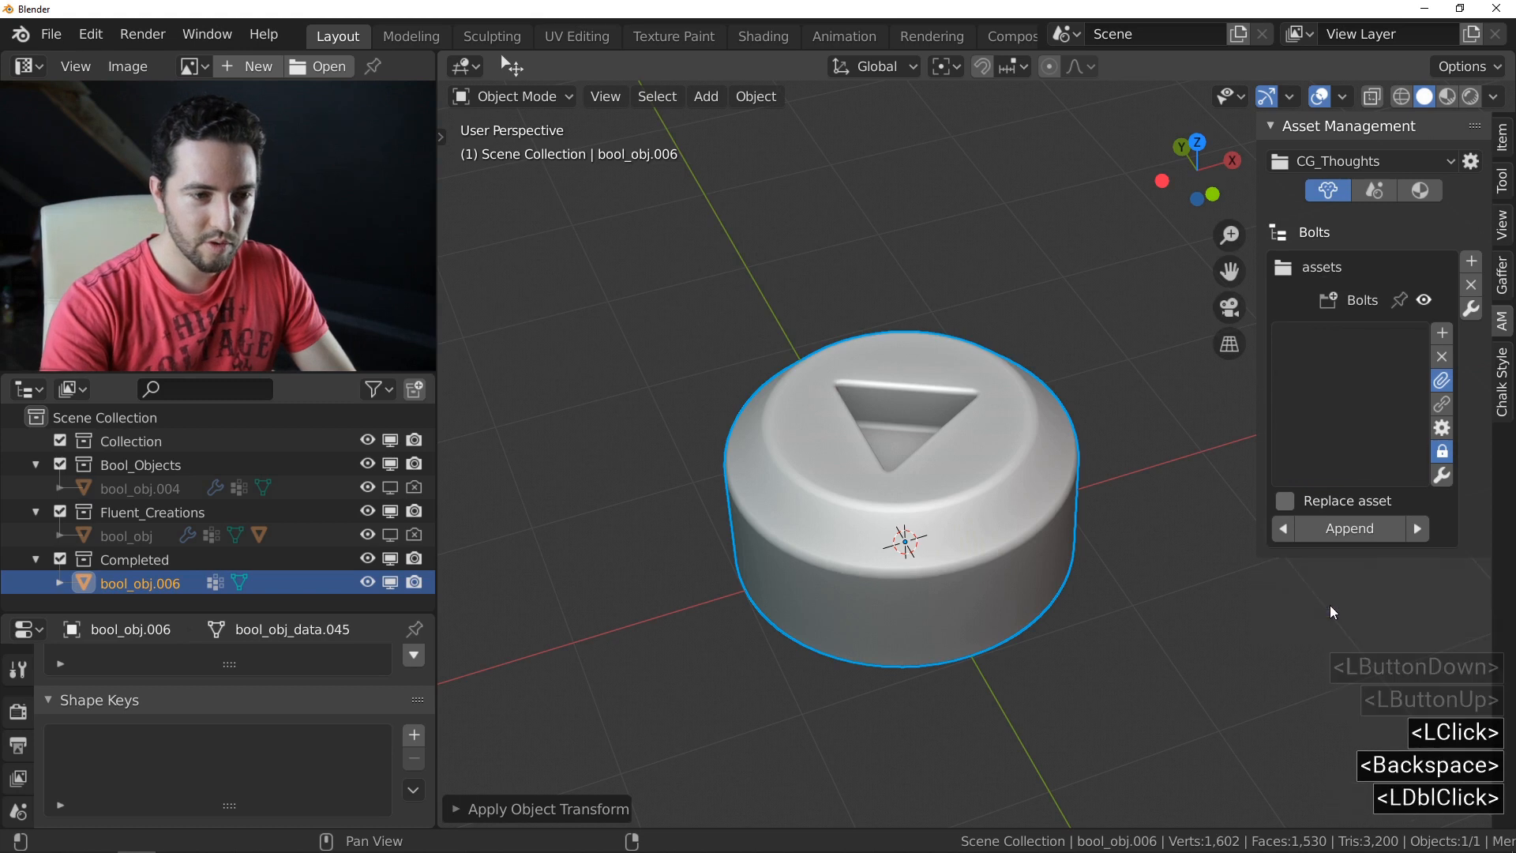
click(1330, 387)
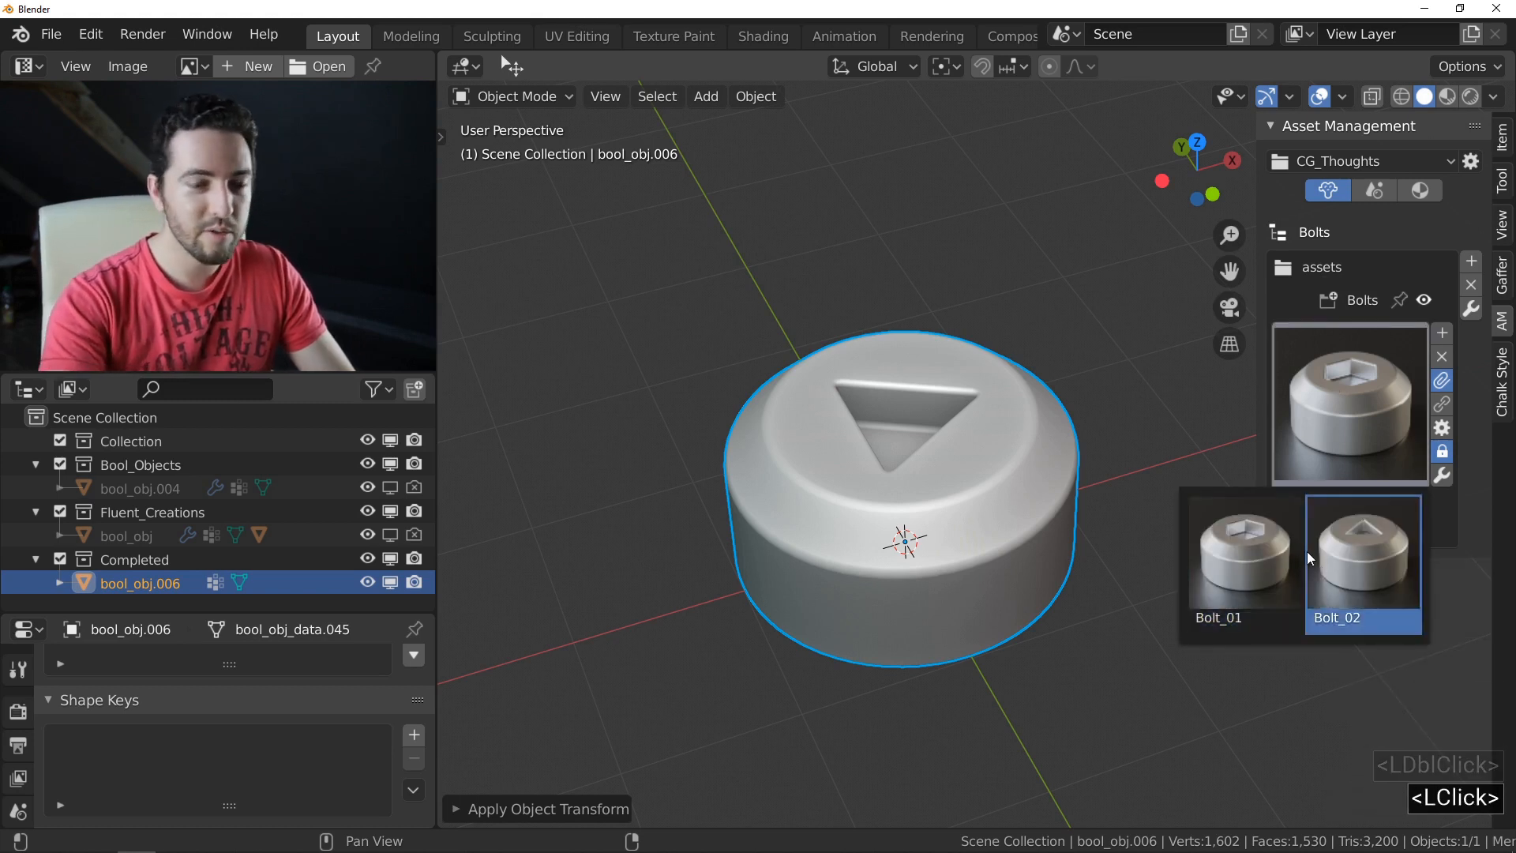
click(1296, 319)
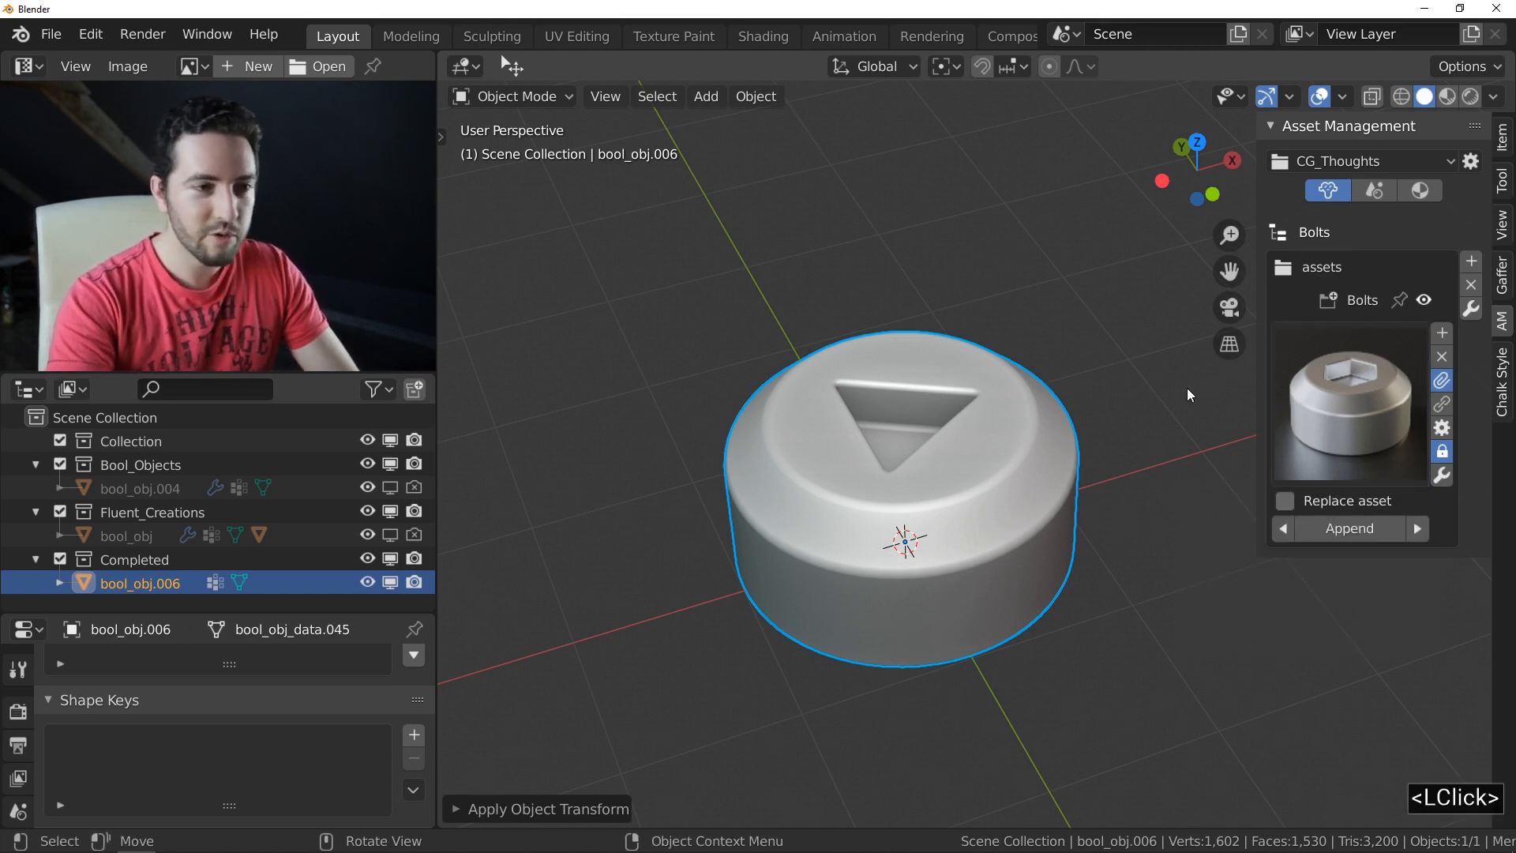
Step: Delete the completed triangular-socket mesh and re-enable the original Fluent screw head in the viewport and renders
key(n)
middle_drag(997, 443, 1003, 433)
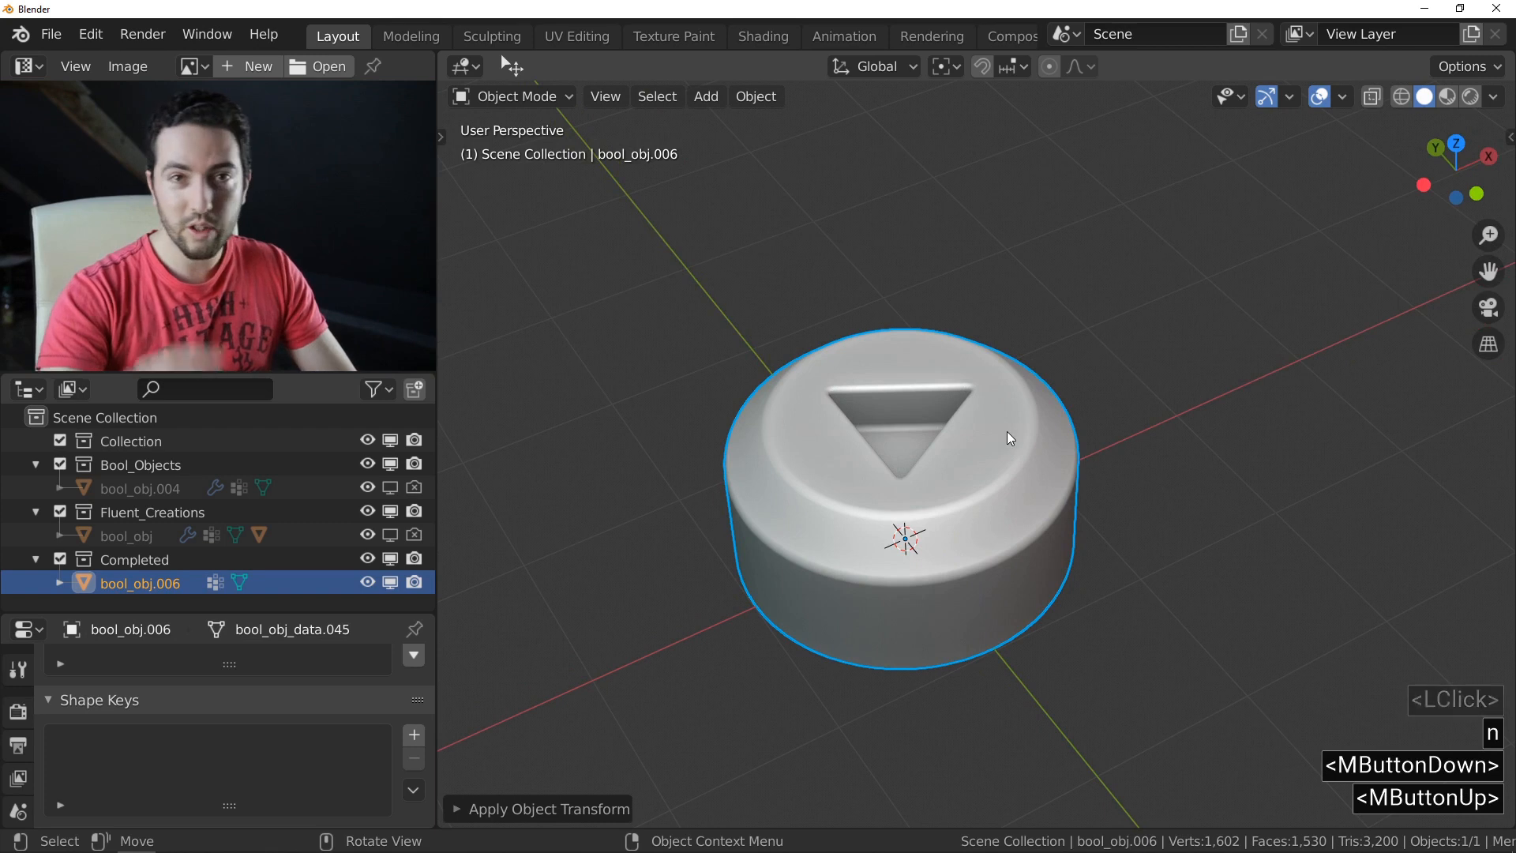
click(1009, 422)
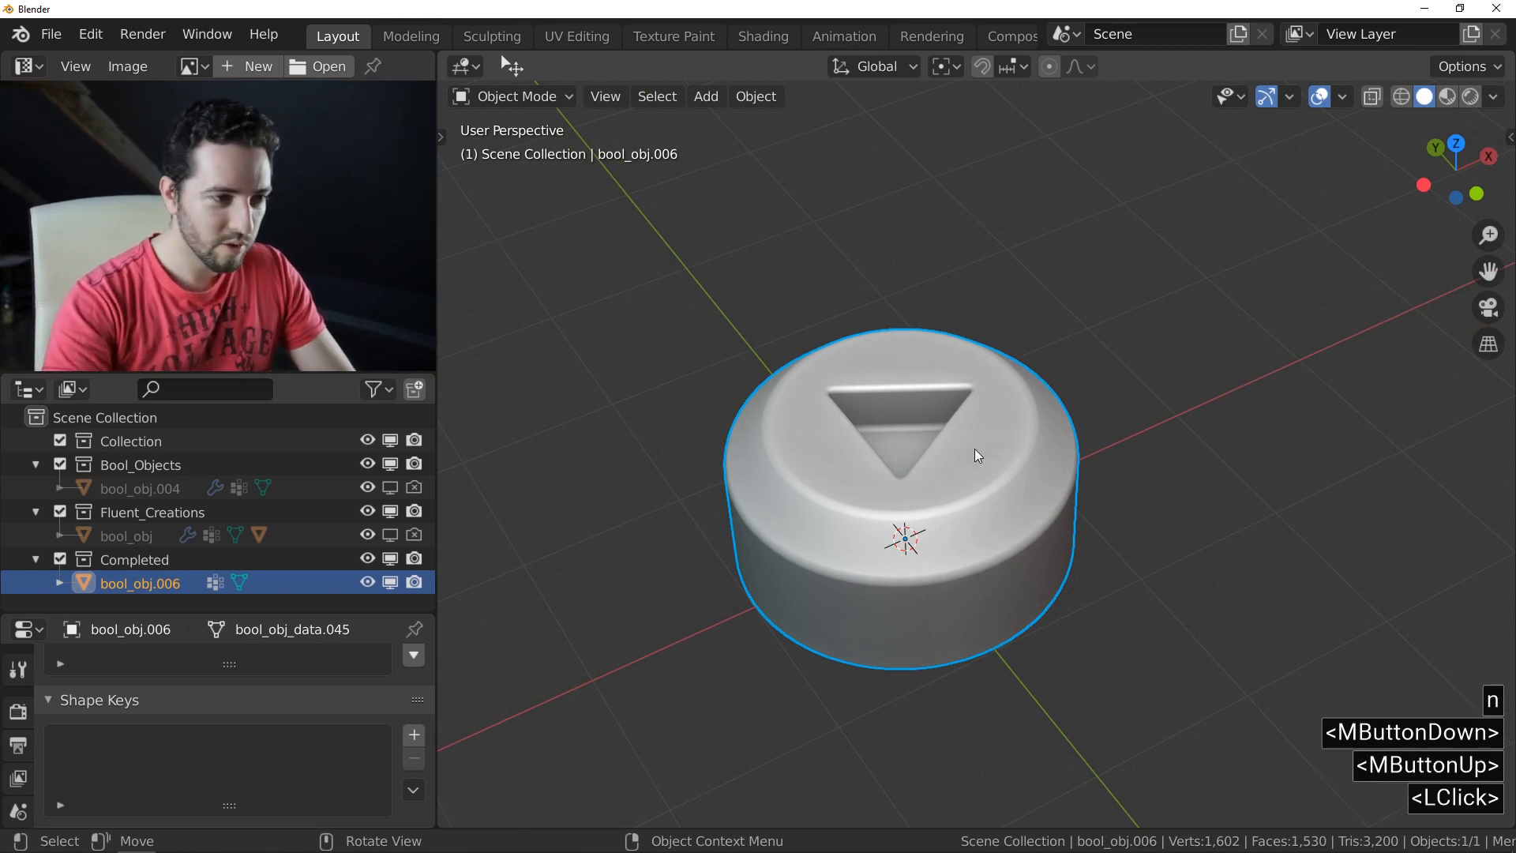
key(Delete)
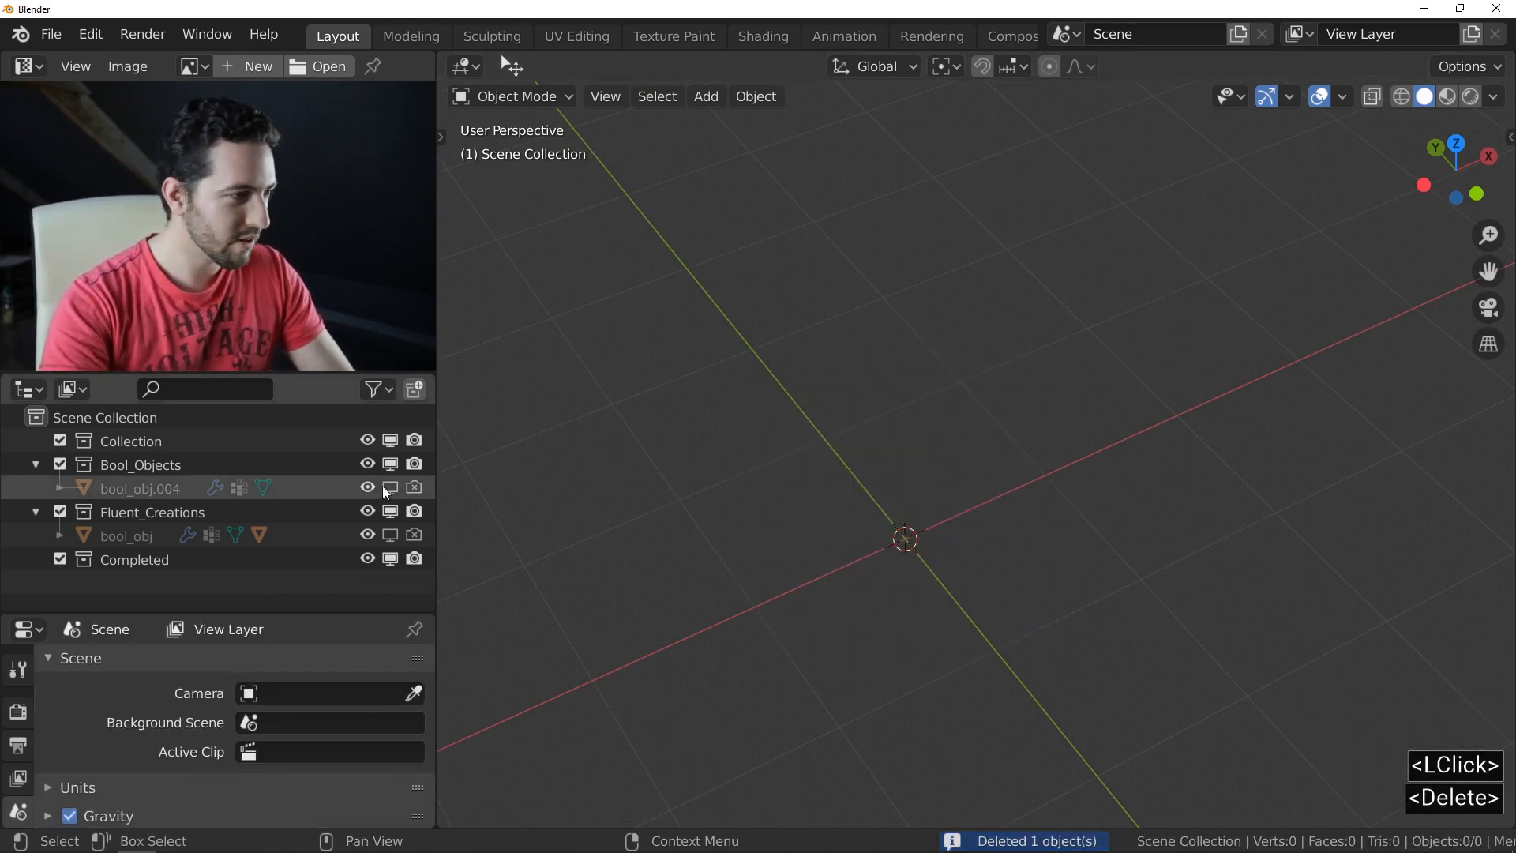
drag(390, 535, 416, 537)
click(847, 519)
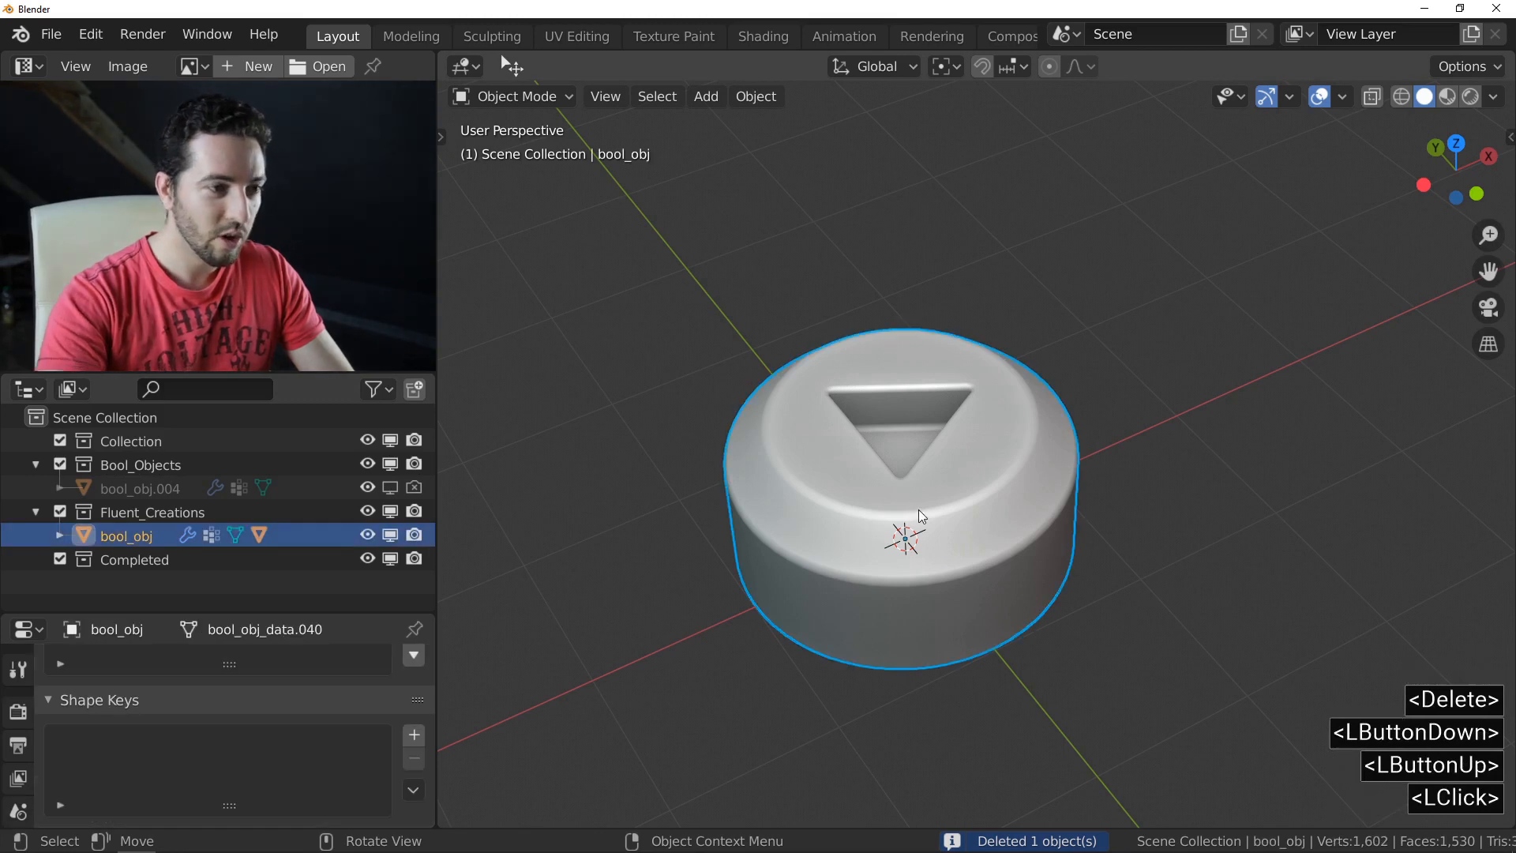
Step: Show the triangular cutter, open it for Fluent editing, and raise its resolution to 31 steps for a round hole
key(Tab)
key(Tab)
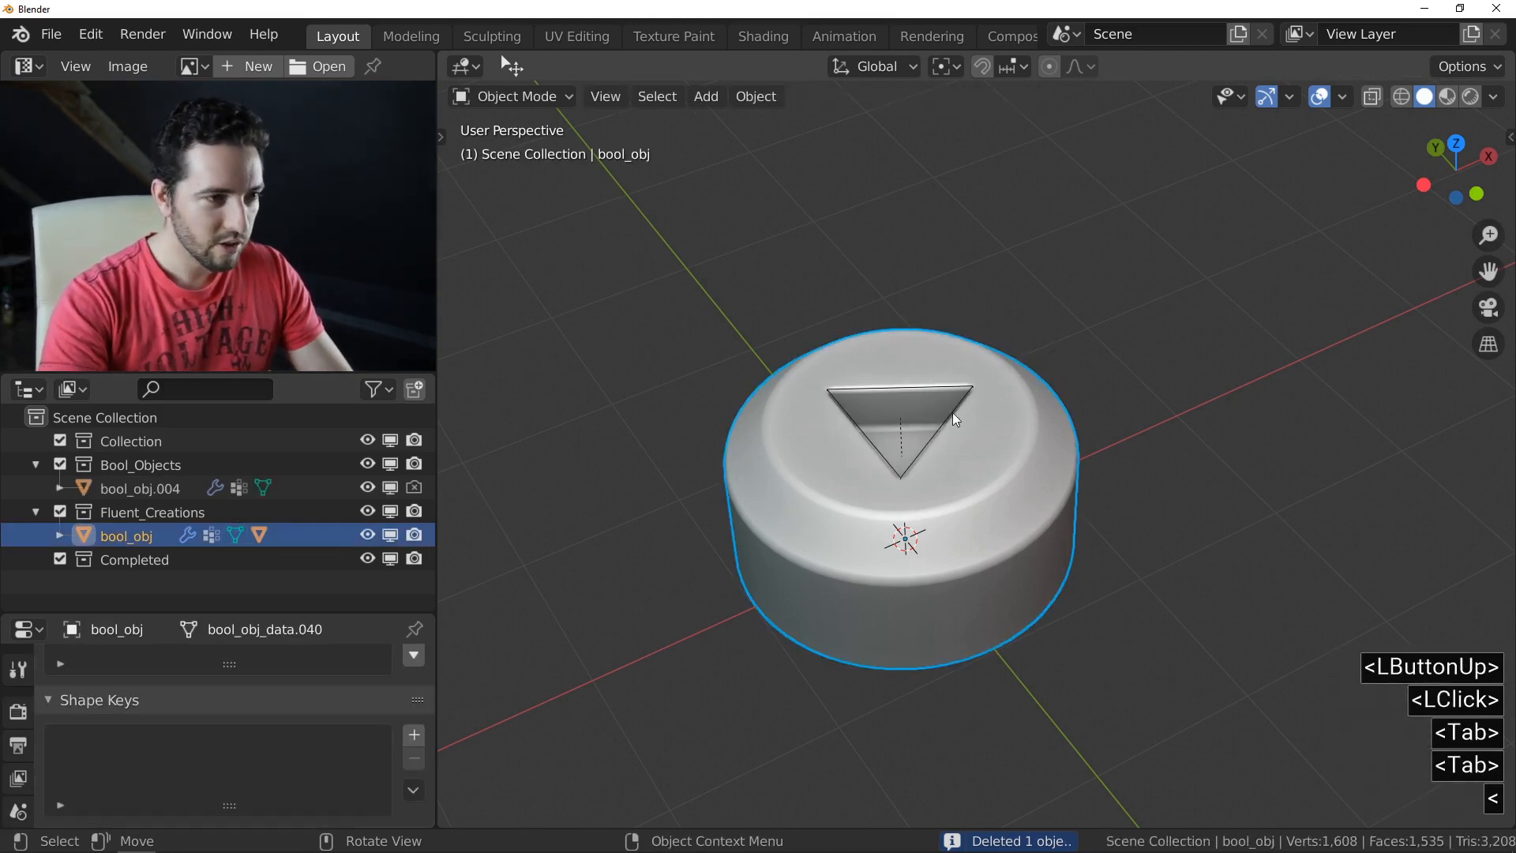
click(953, 425)
middle_drag(951, 386, 940, 422)
key(f)
click(1135, 382)
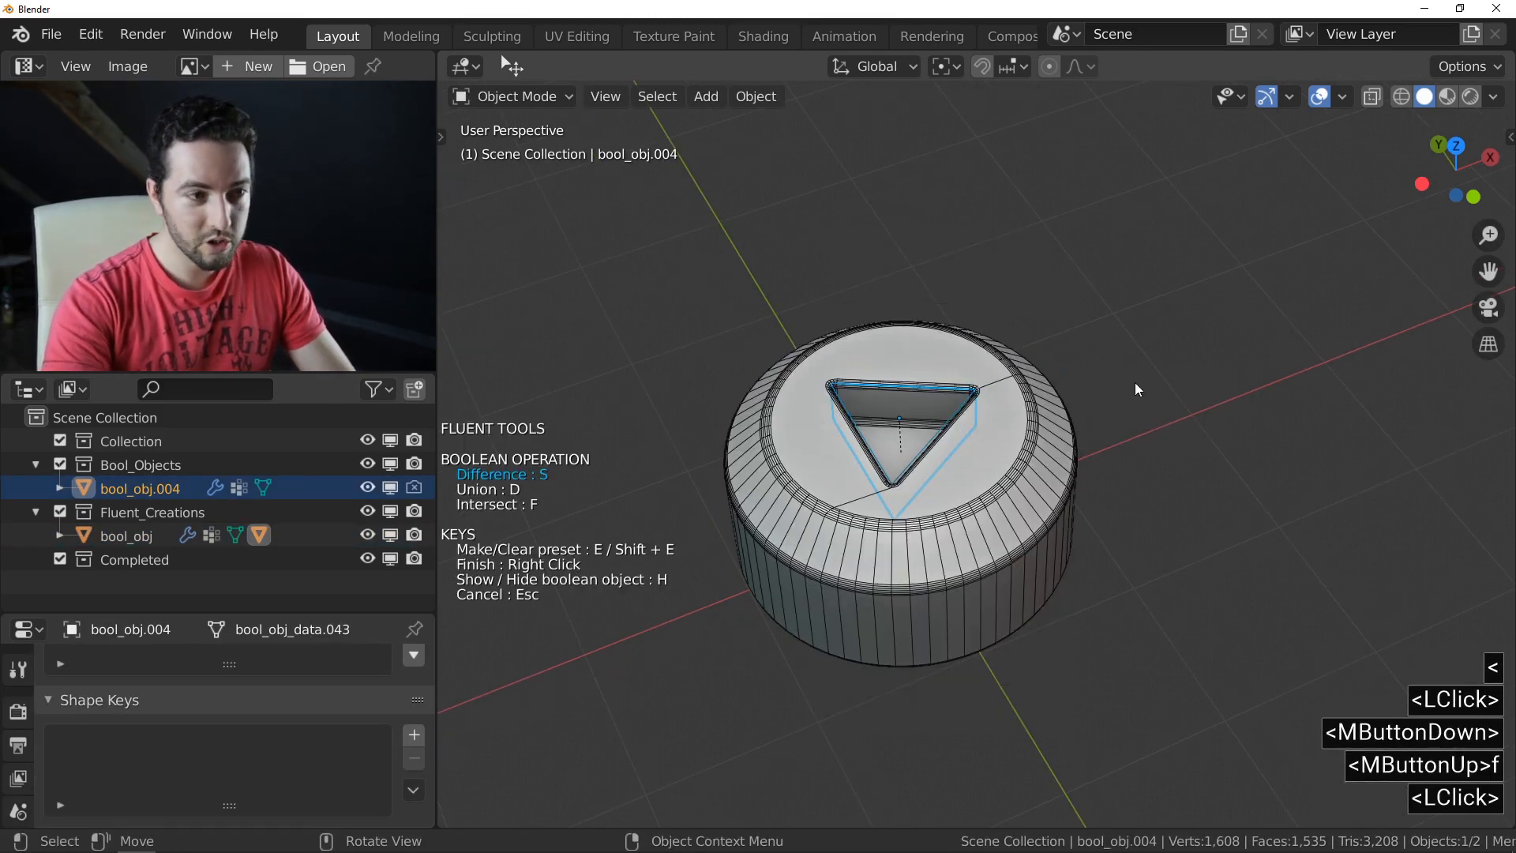
drag(925, 414, 1022, 377)
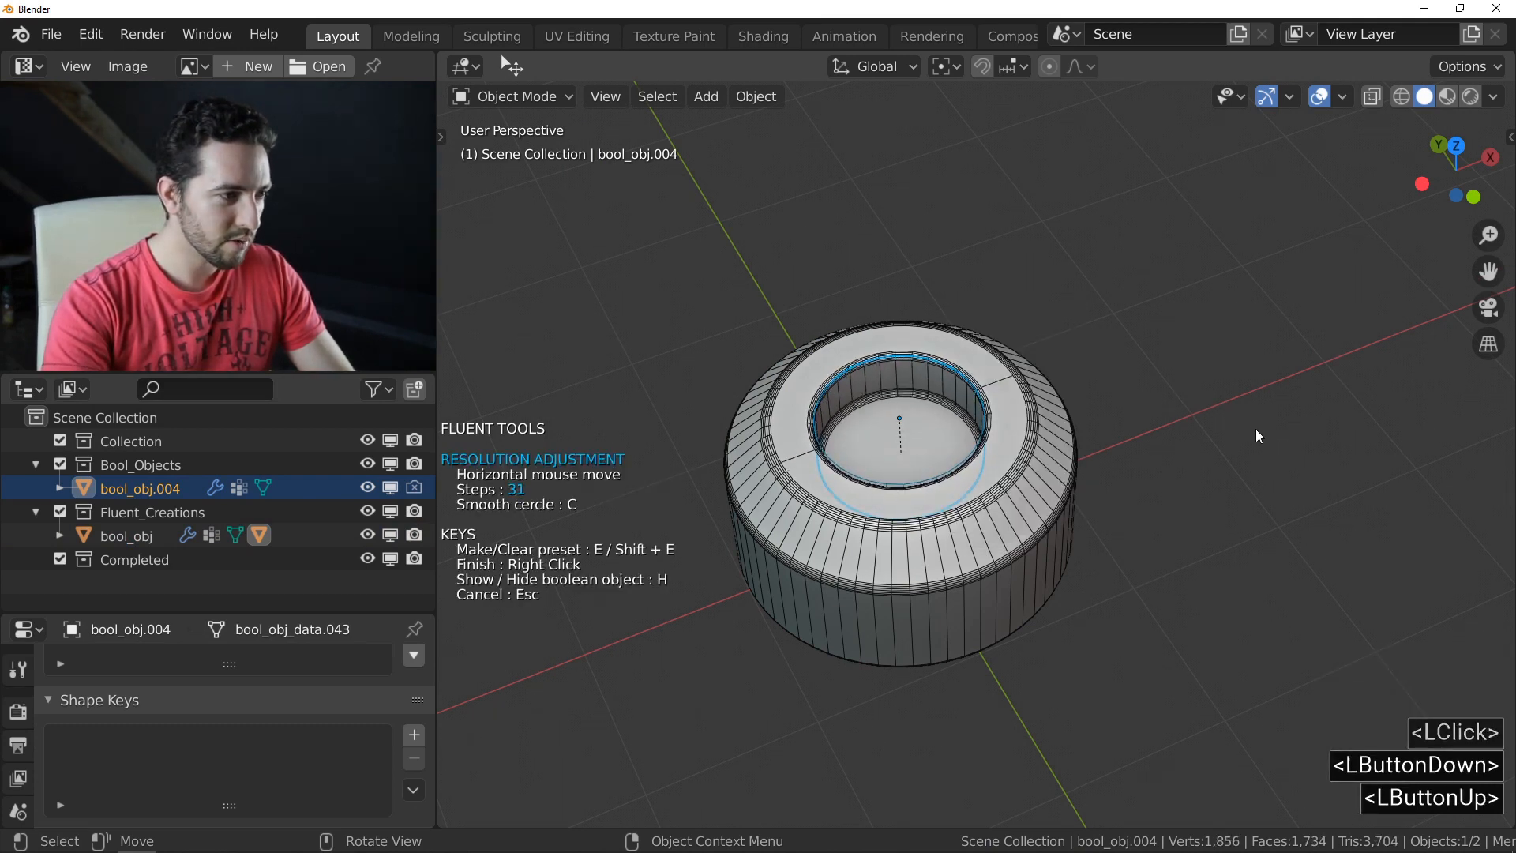
click(1257, 435)
Step: Reduce the round cutter's radius to about 0.174 with Fluent's Radius adjustment
mouse_move(947, 406)
ctrl+middle_down()
mouse_move(927, 381)
mouse_move(937, 406)
ctrl+middle_up()
click(1050, 357)
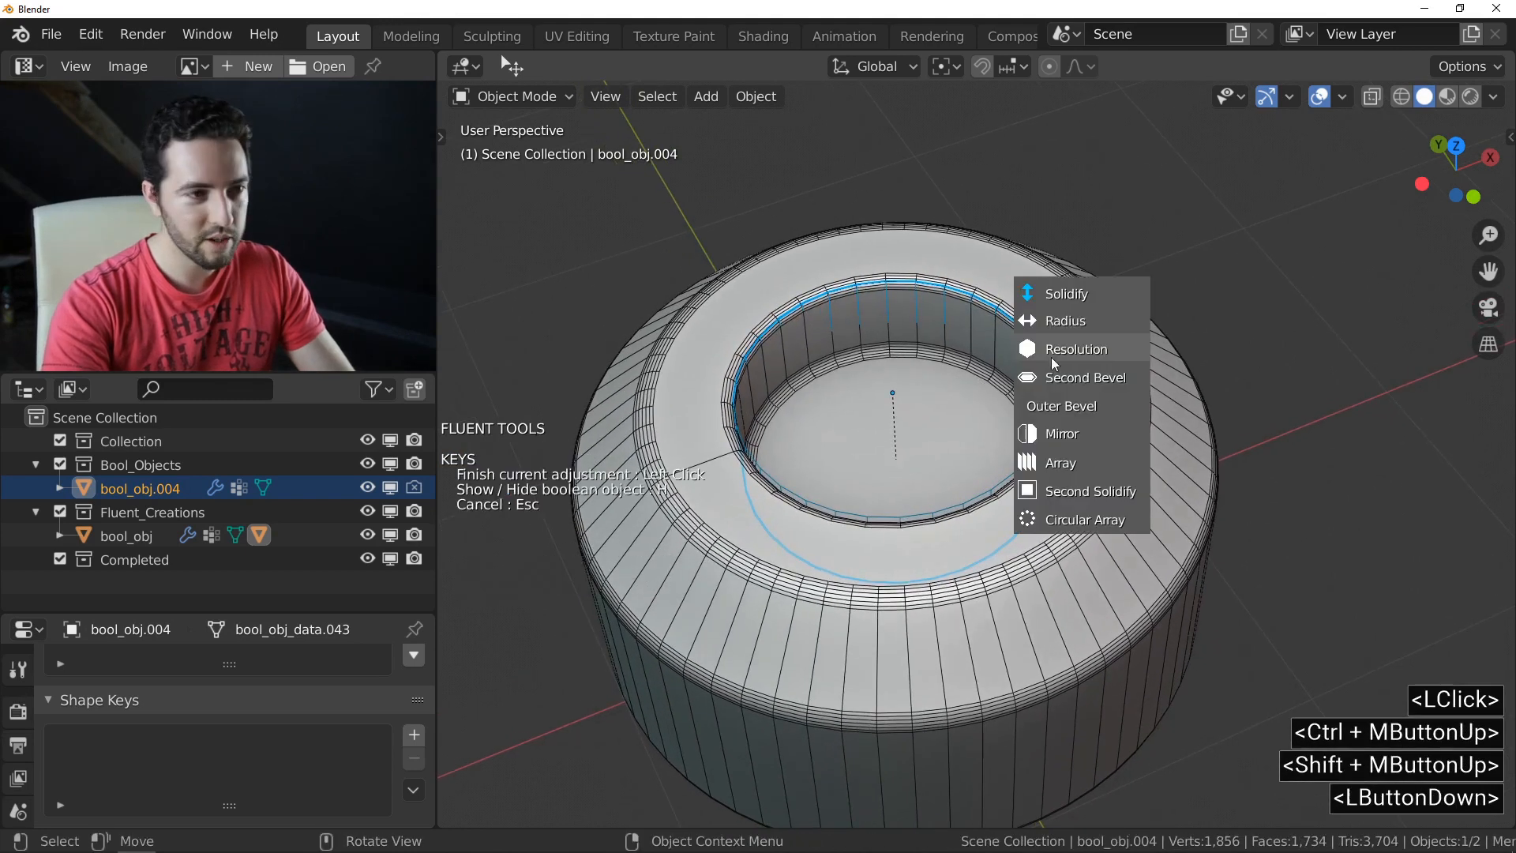
click(1088, 321)
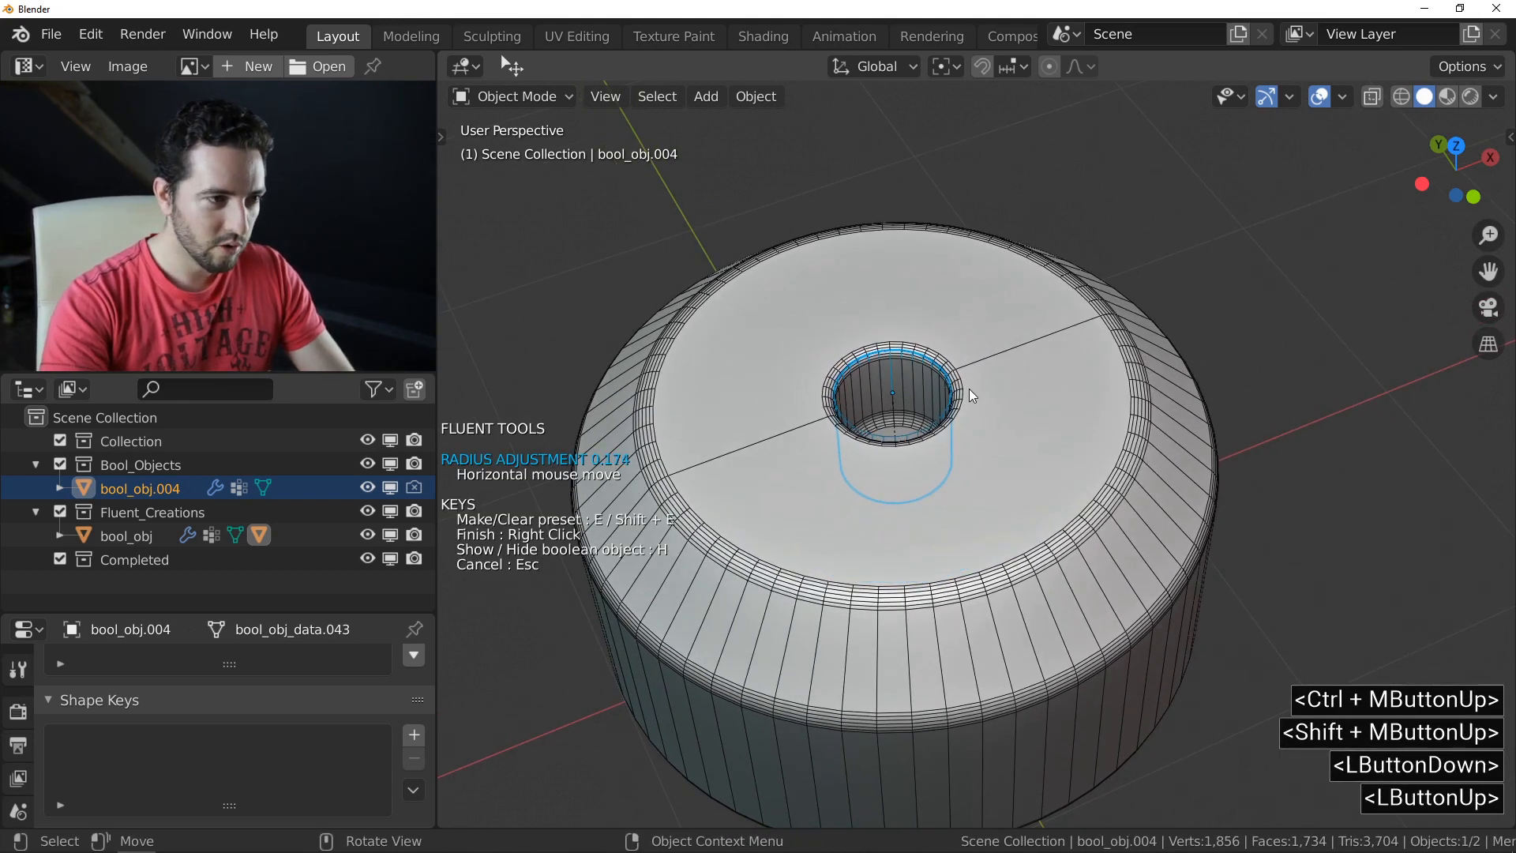
click(970, 388)
Step: Add a circular array of 3 elements to the round cutter, widen the array radius, and finish the Fluent edit
click(1030, 437)
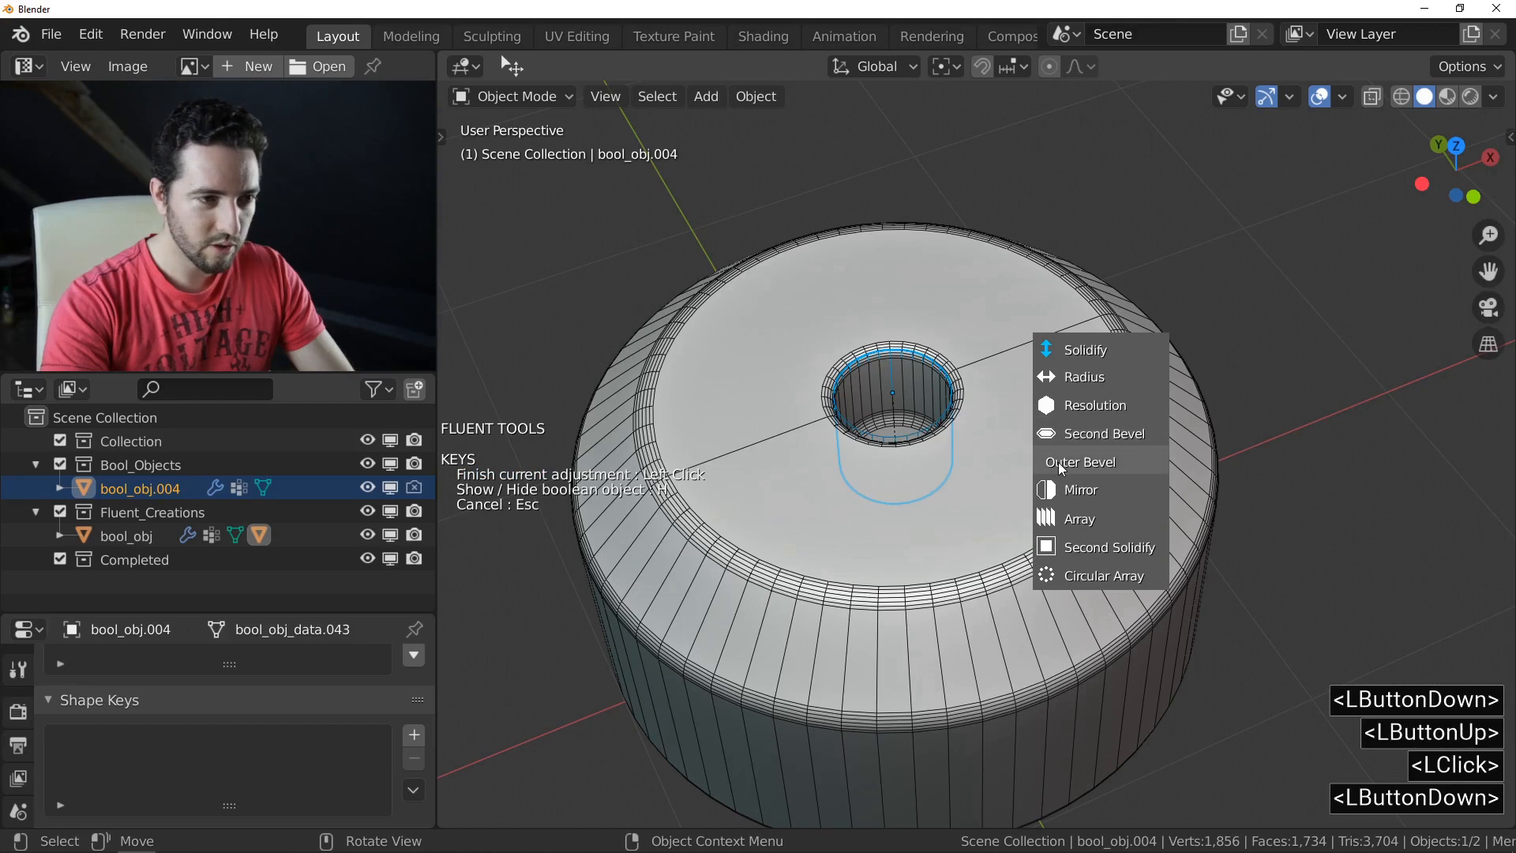
click(1065, 576)
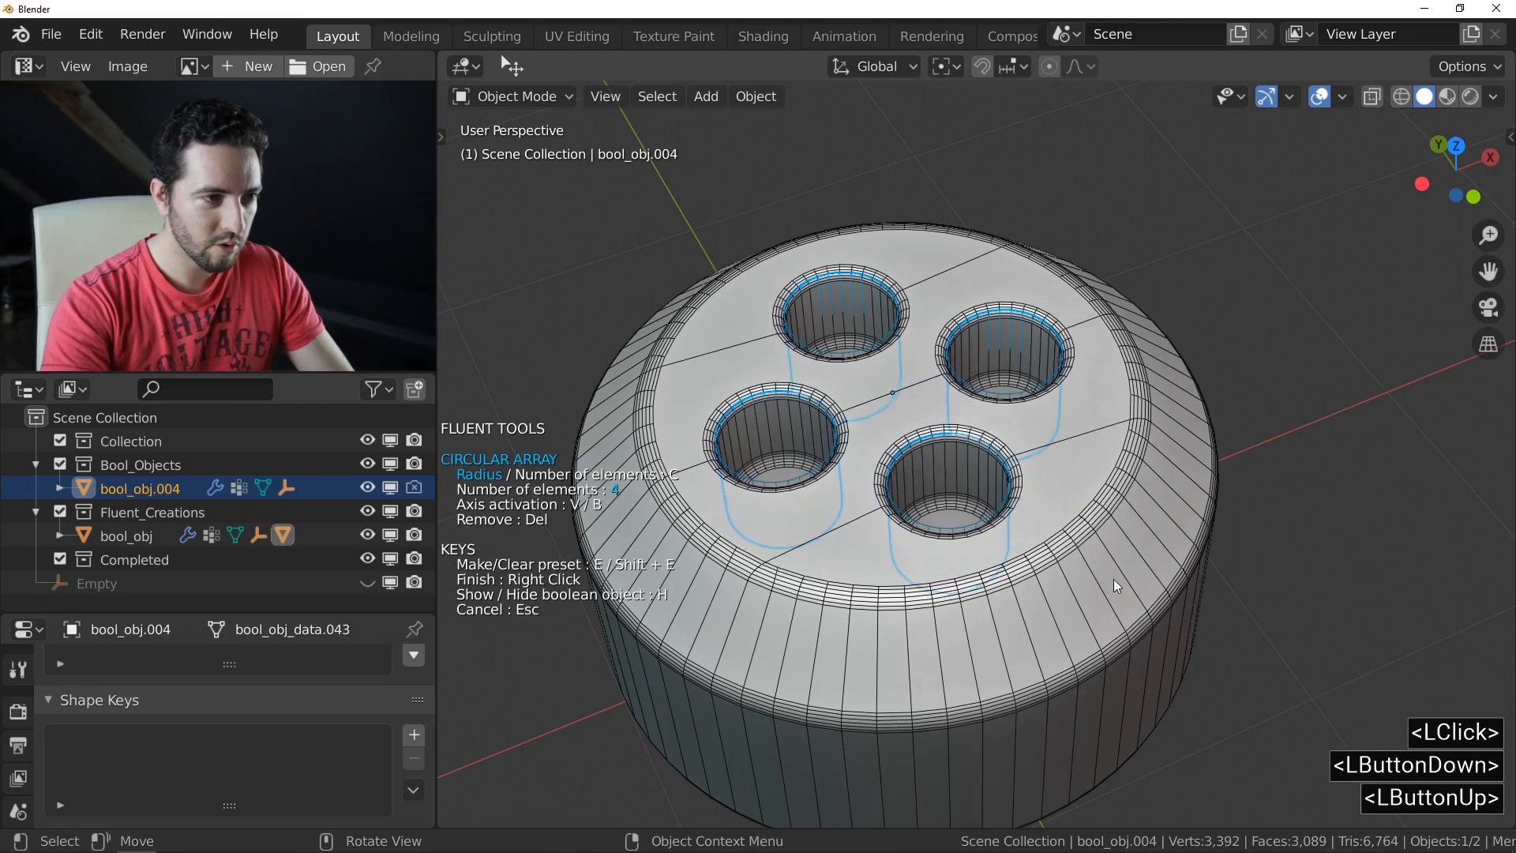
key(c)
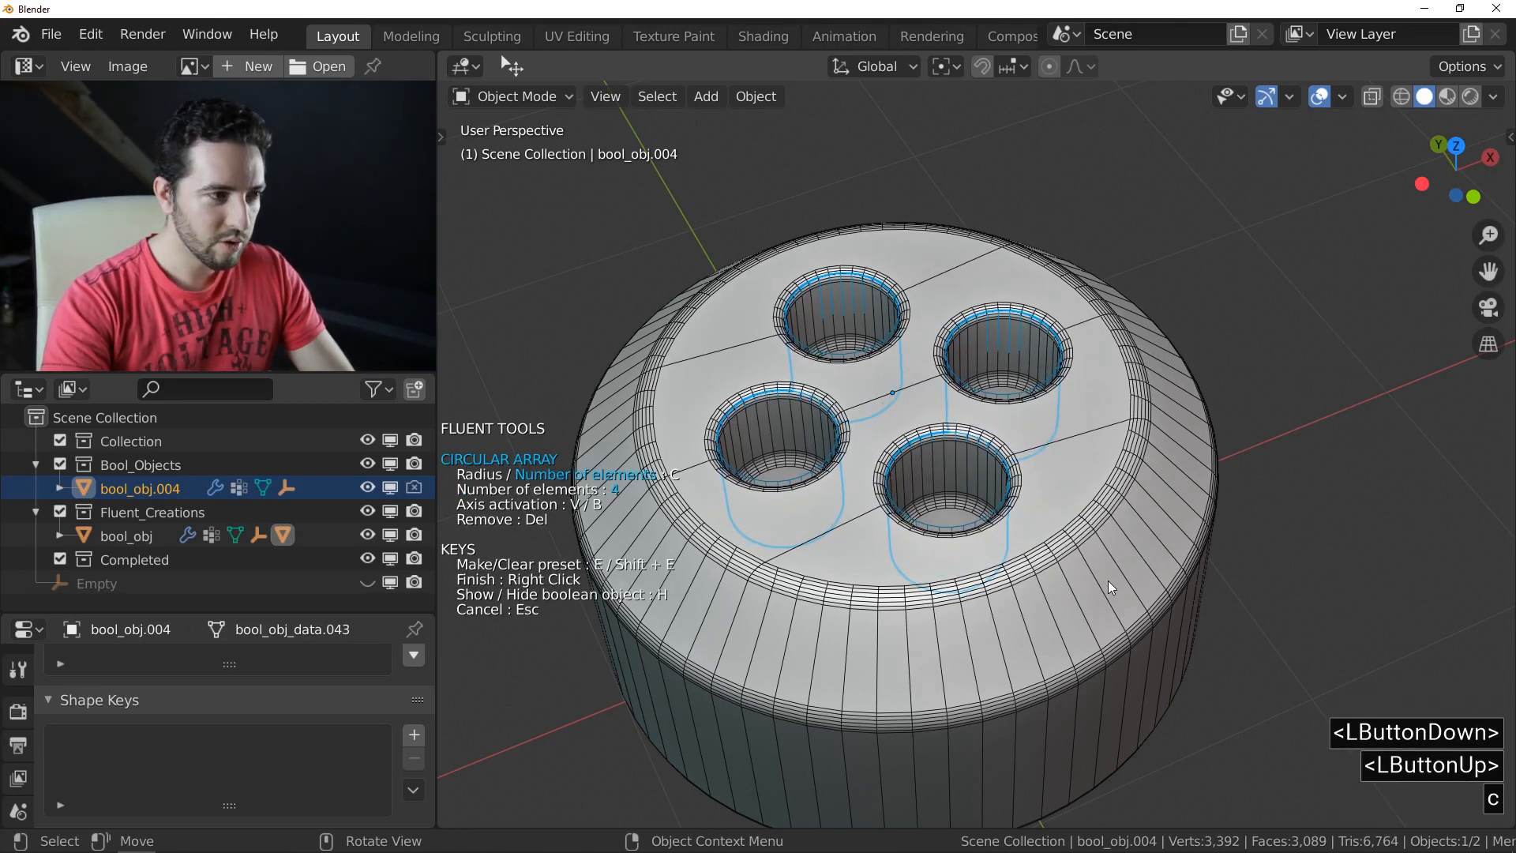
key(c)
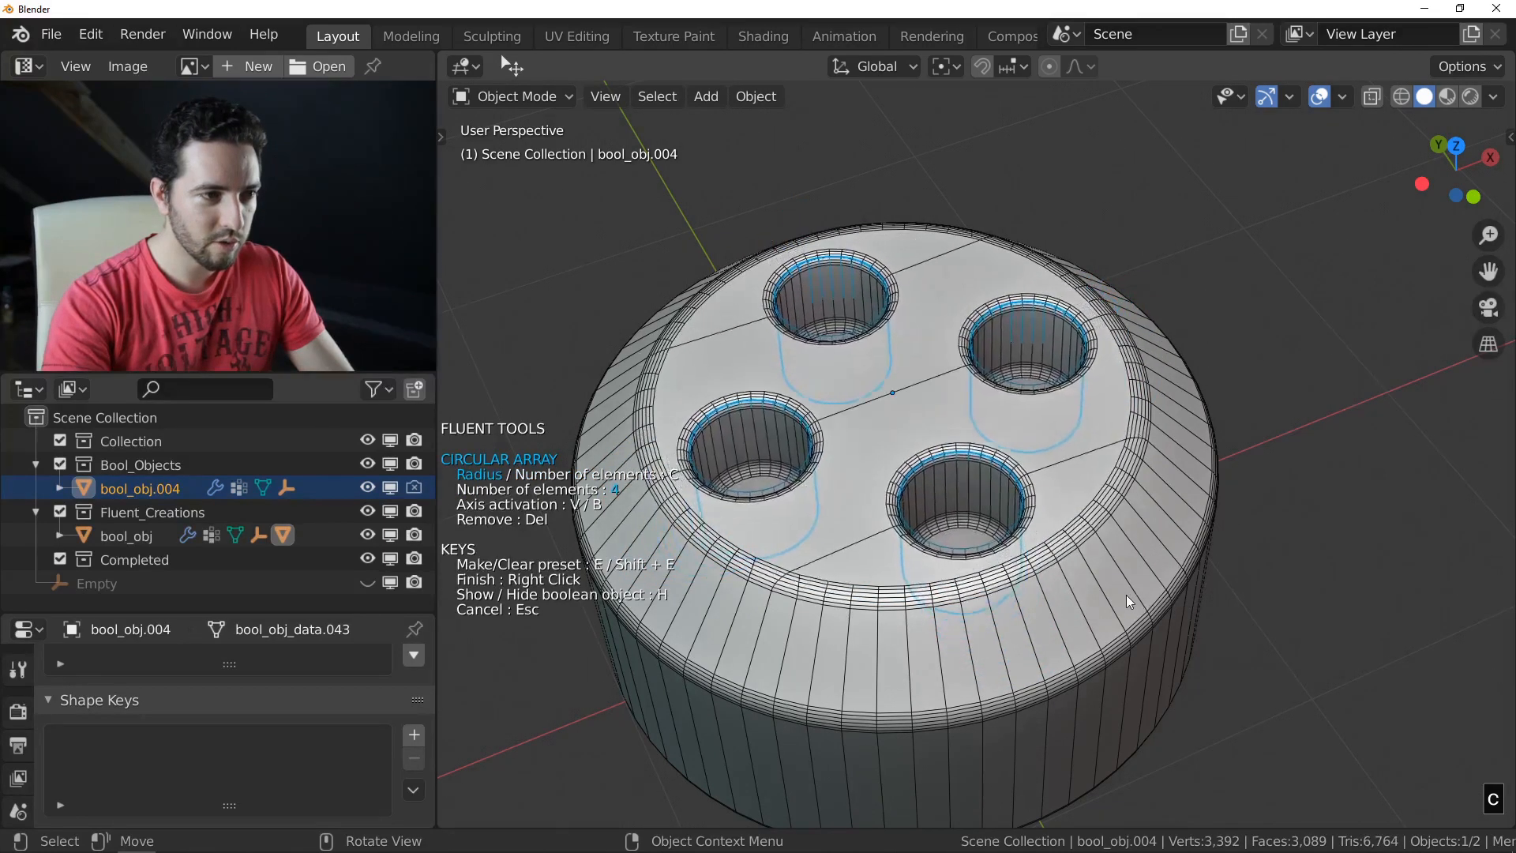
key(c)
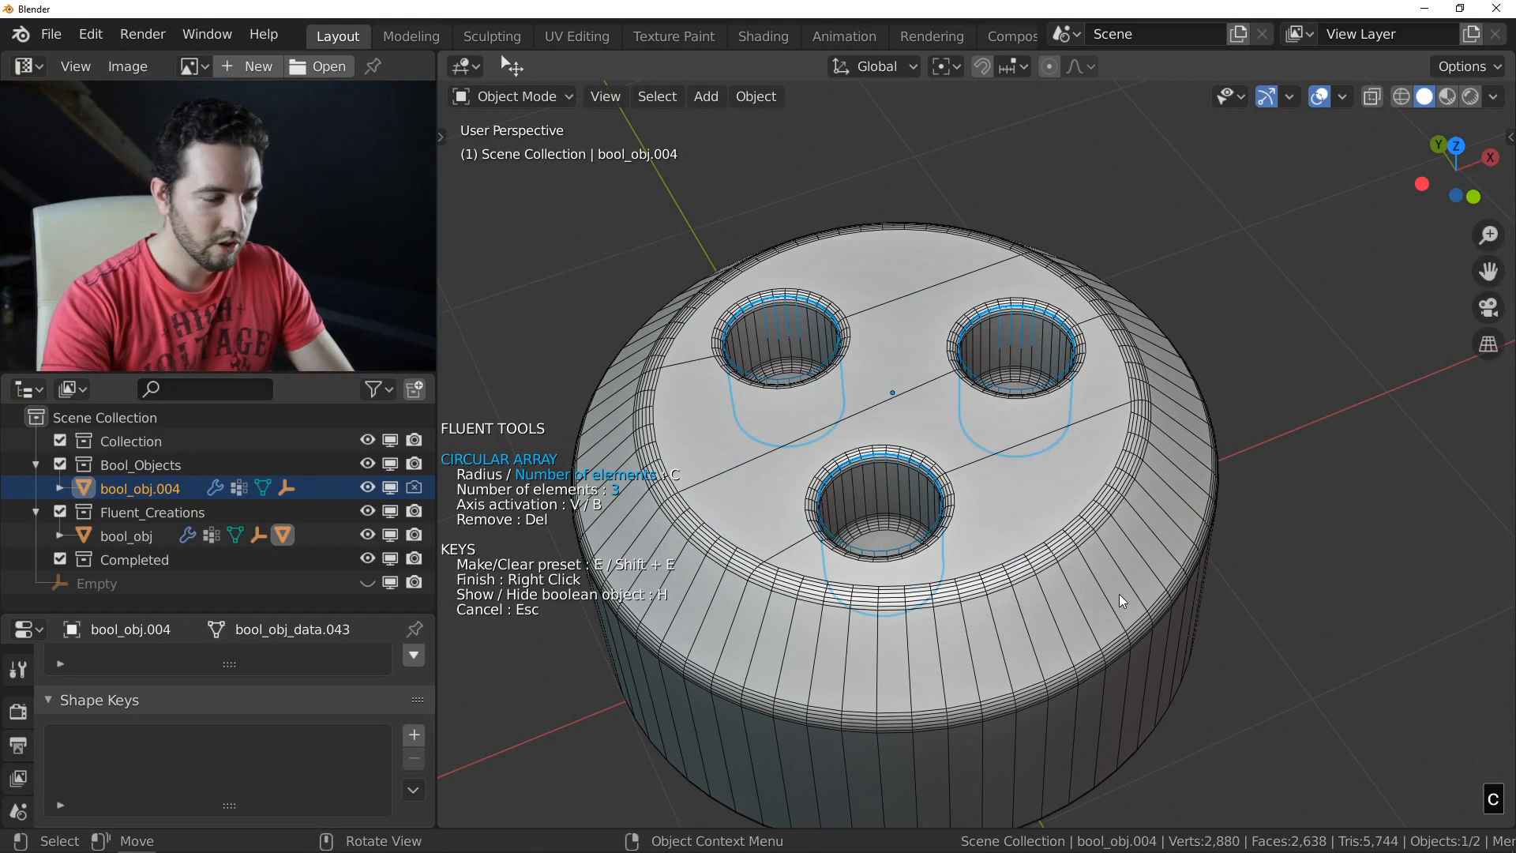
click(1063, 518)
middle_drag(1063, 518, 1002, 456)
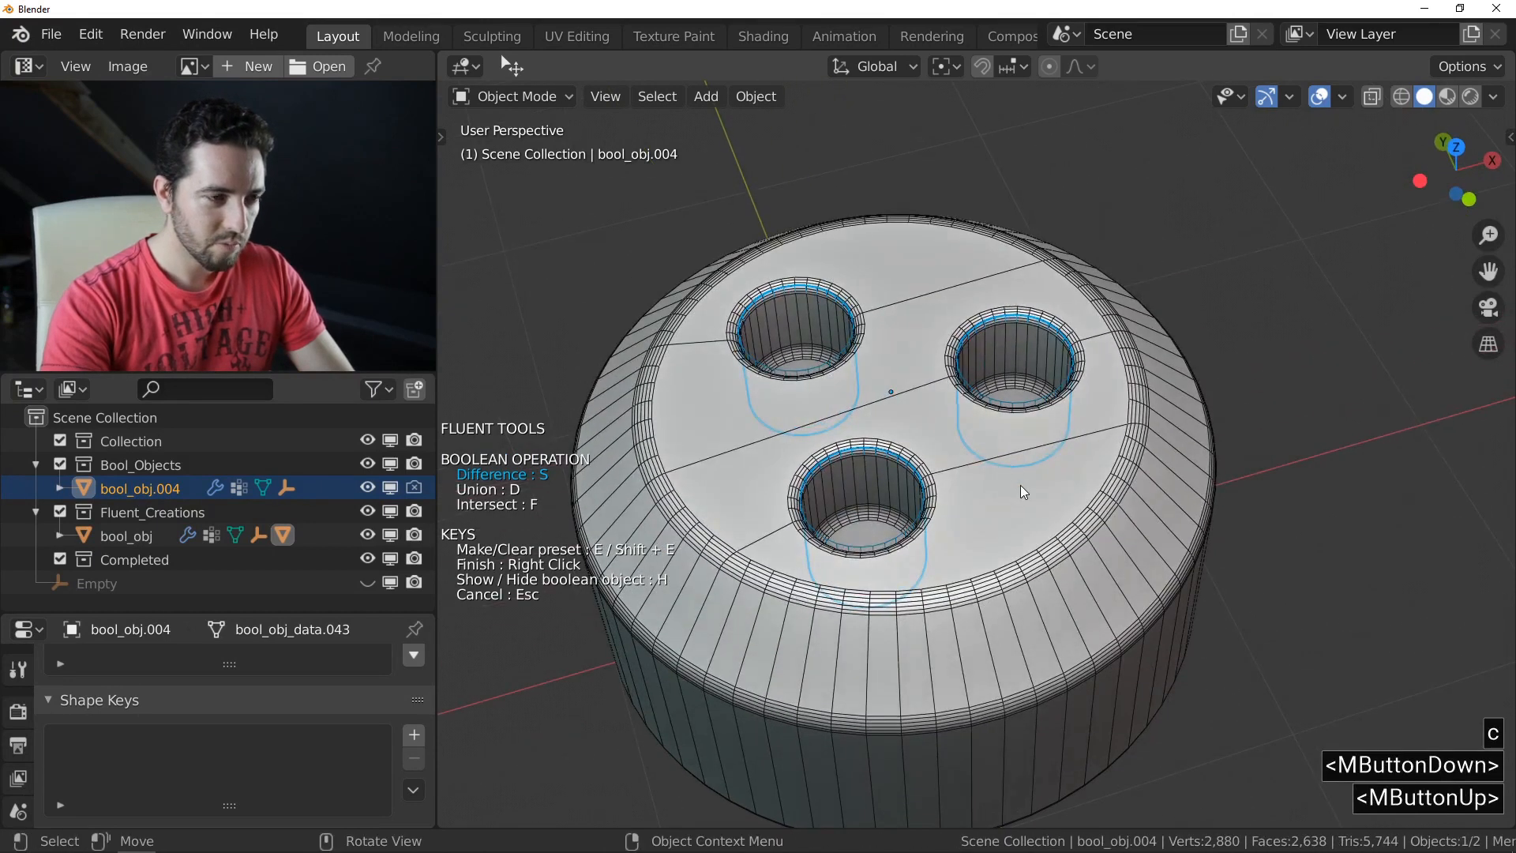
right_click(1020, 485)
Step: Reopen the arrayed cutter for Fluent editing, slightly reduce the radius of its three holes, and finish the edit
scroll(1019, 485, down, 2)
scroll(1018, 483, down, 1)
mouse_move(1017, 484)
middle_down()
mouse_move(1024, 453)
mouse_move(1016, 533)
mouse_move(1004, 463)
middle_up()
scroll(998, 471, up, 2)
scroll(1004, 447, up, 1)
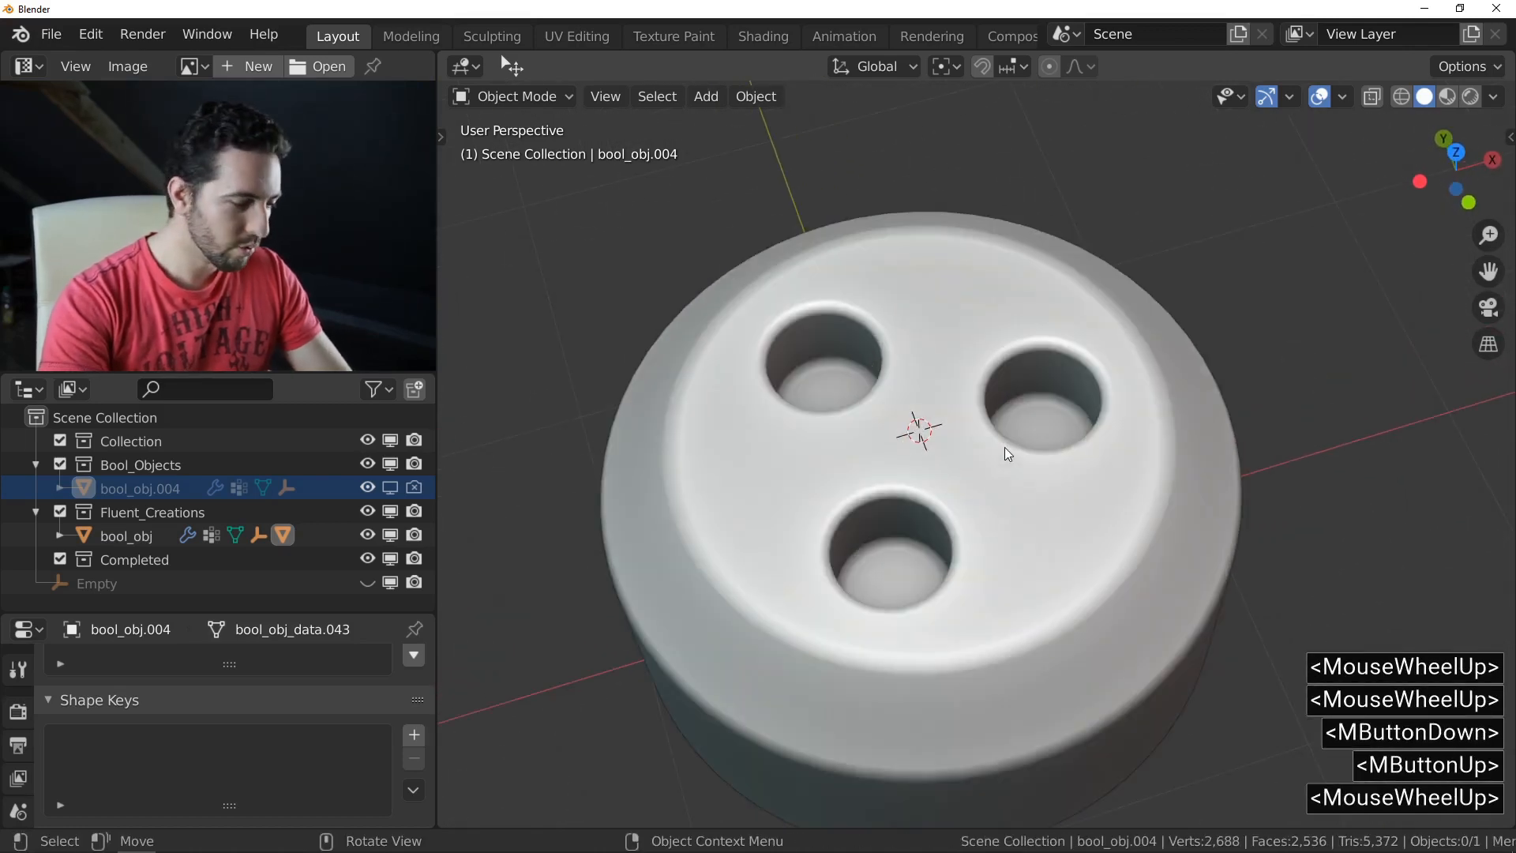
click(1006, 446)
key(f)
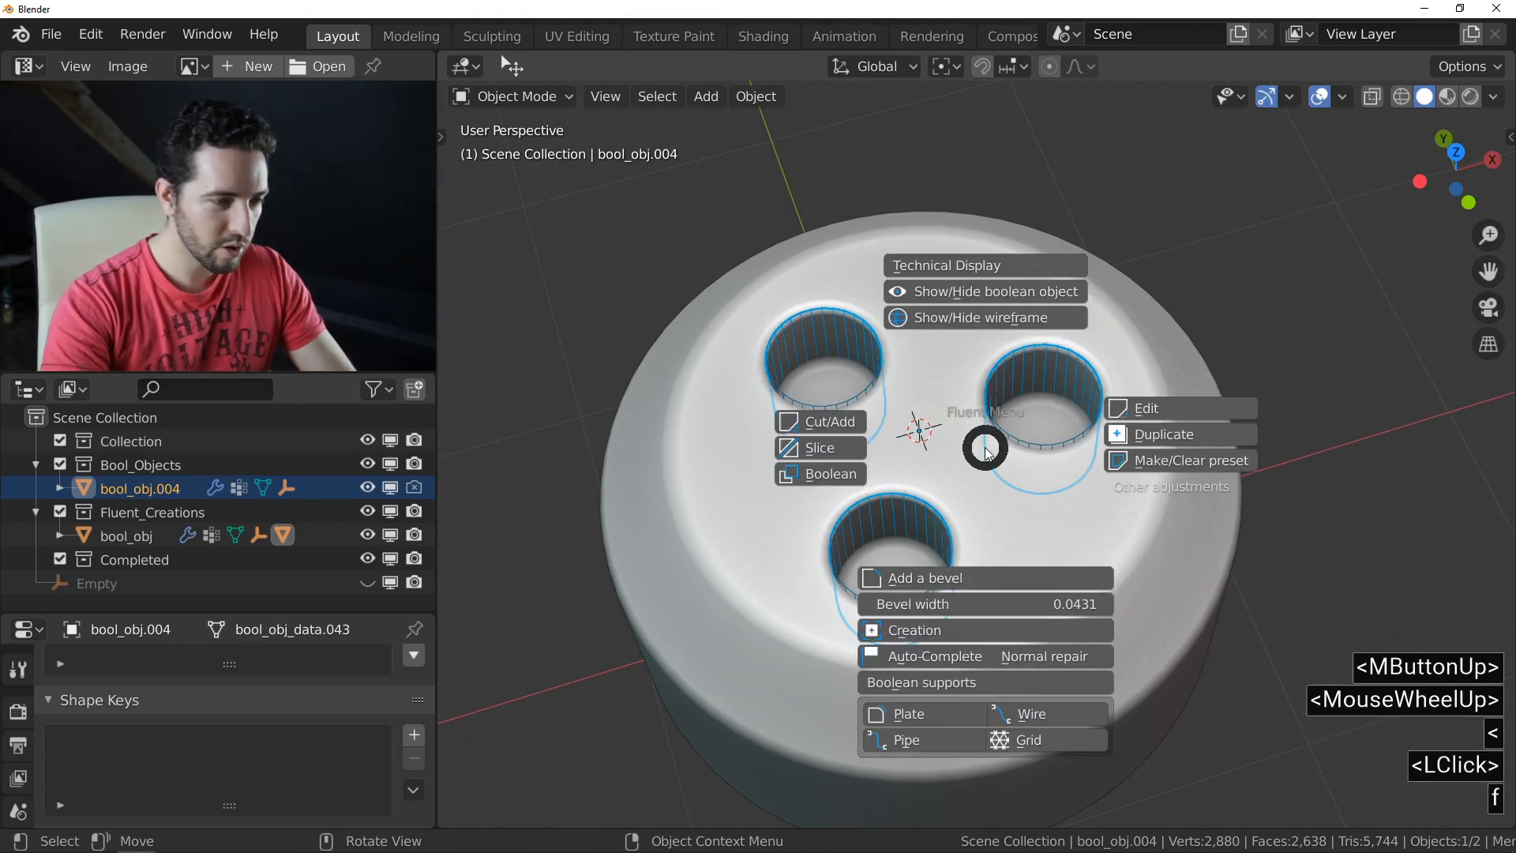
click(1166, 410)
click(1167, 410)
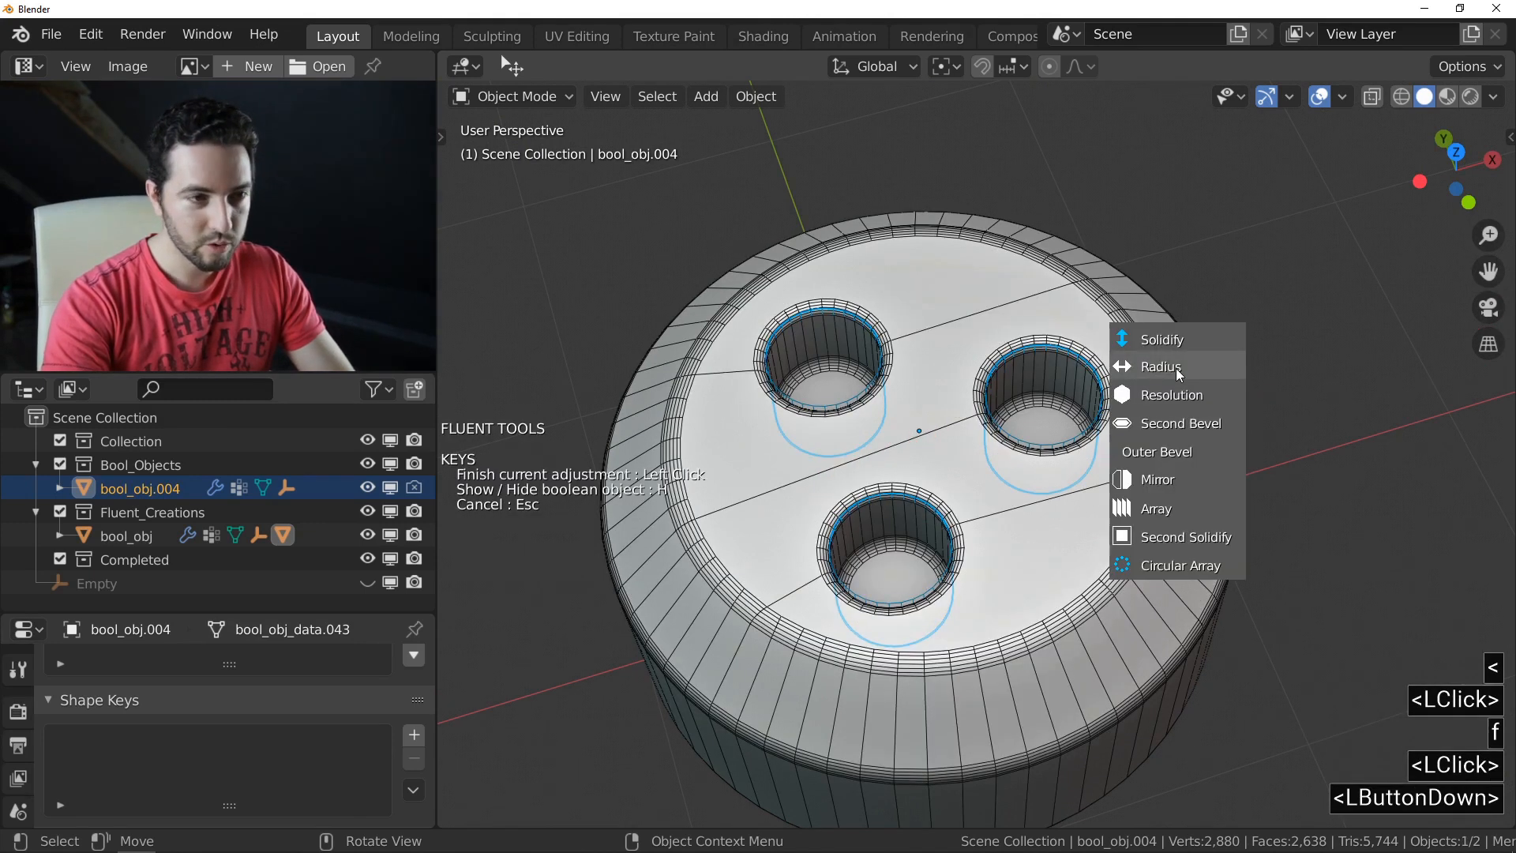
click(1177, 368)
shift+click(1142, 385)
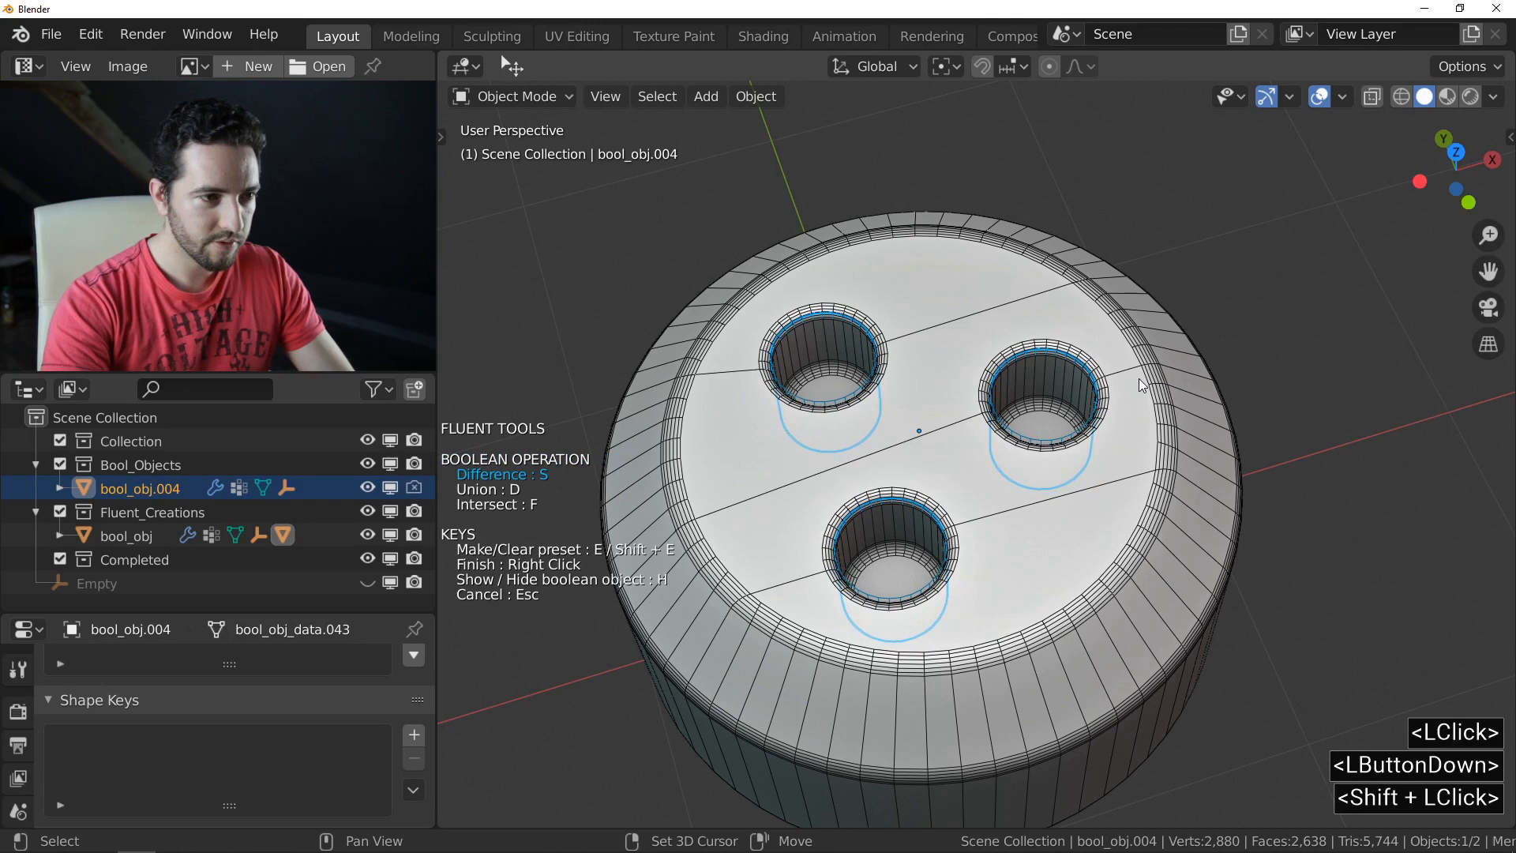
right_click(1012, 483)
Step: Run Fluent's Auto-Complete on the three-hole screw head
scroll(1012, 483, down, 4)
mouse_move(1007, 479)
middle_down()
mouse_move(979, 571)
mouse_move(1028, 447)
mouse_move(1005, 463)
middle_up()
scroll(1004, 463, up, 3)
click(986, 474)
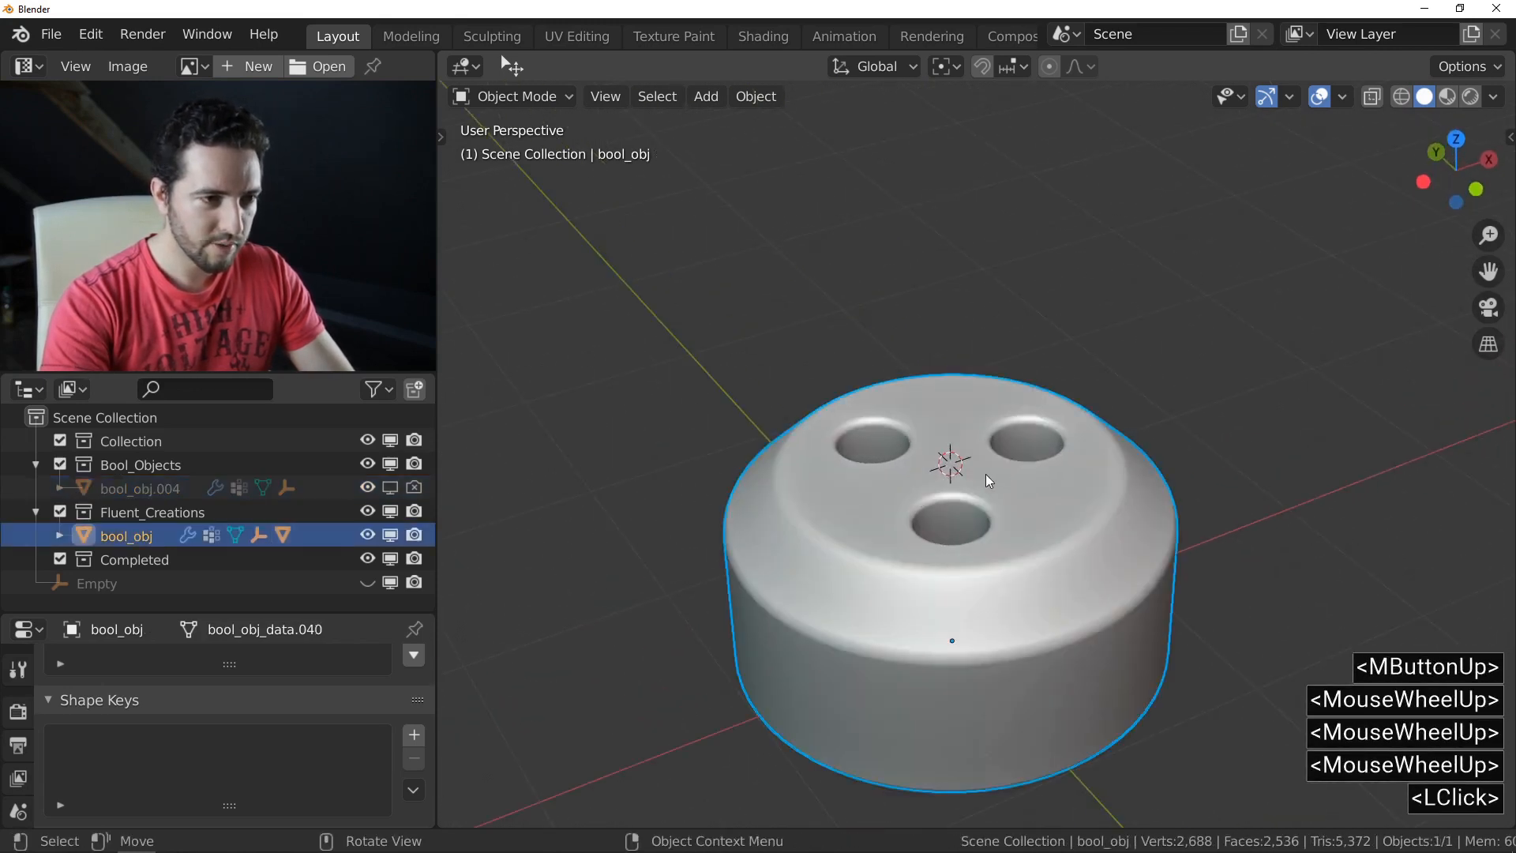
key(f)
click(915, 683)
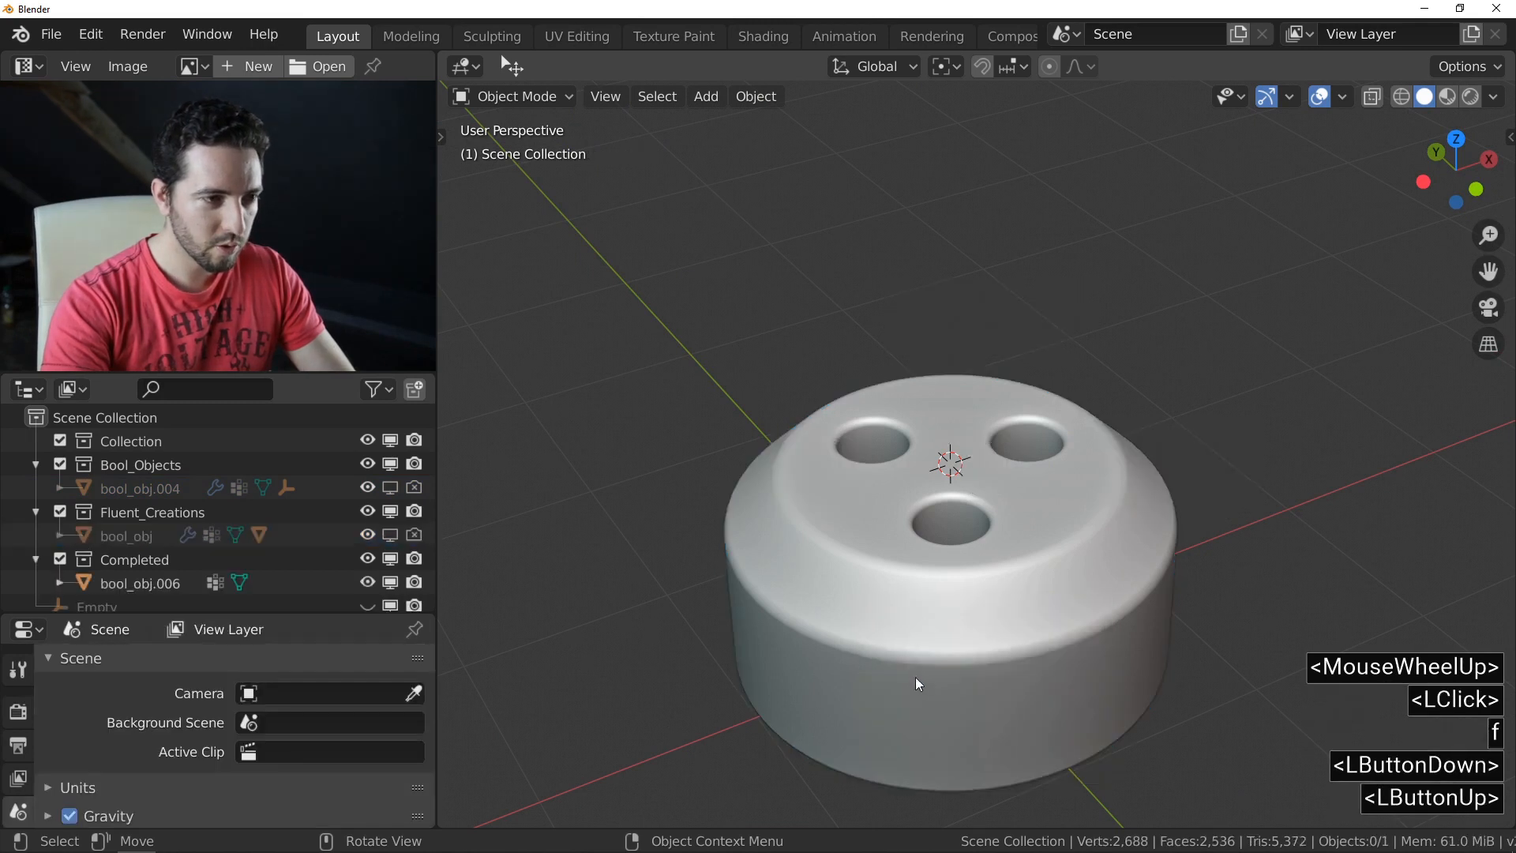
Step: Apply all transforms to the completed three-hole screw head
click(985, 478)
key(ctrl+a)
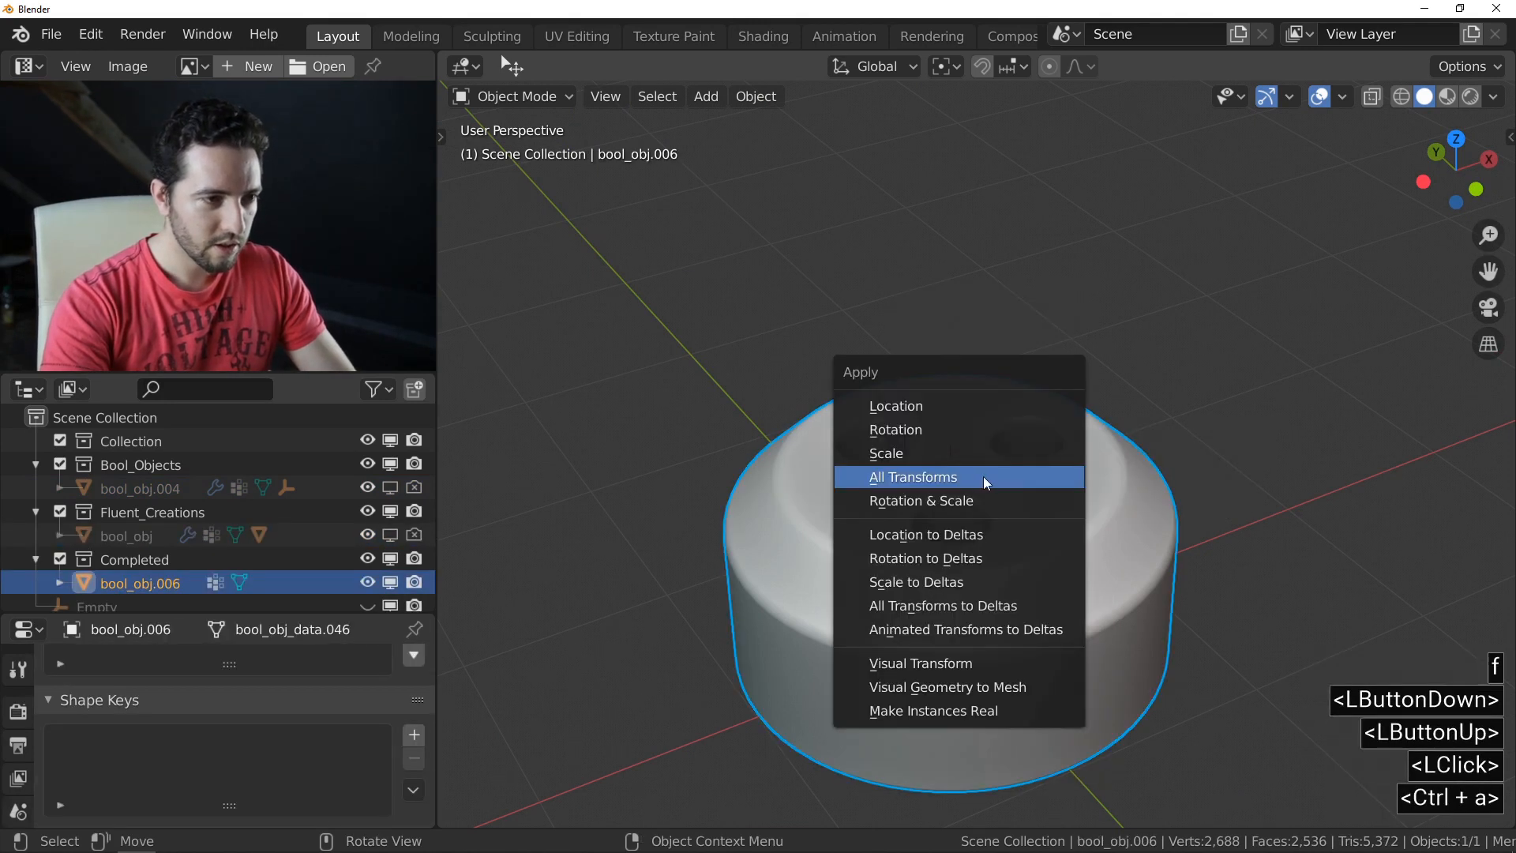
click(983, 476)
Step: Export the three-hole head to the Bolts category as mesh asset "Bolt_03" with a Cycles preview render
key(n)
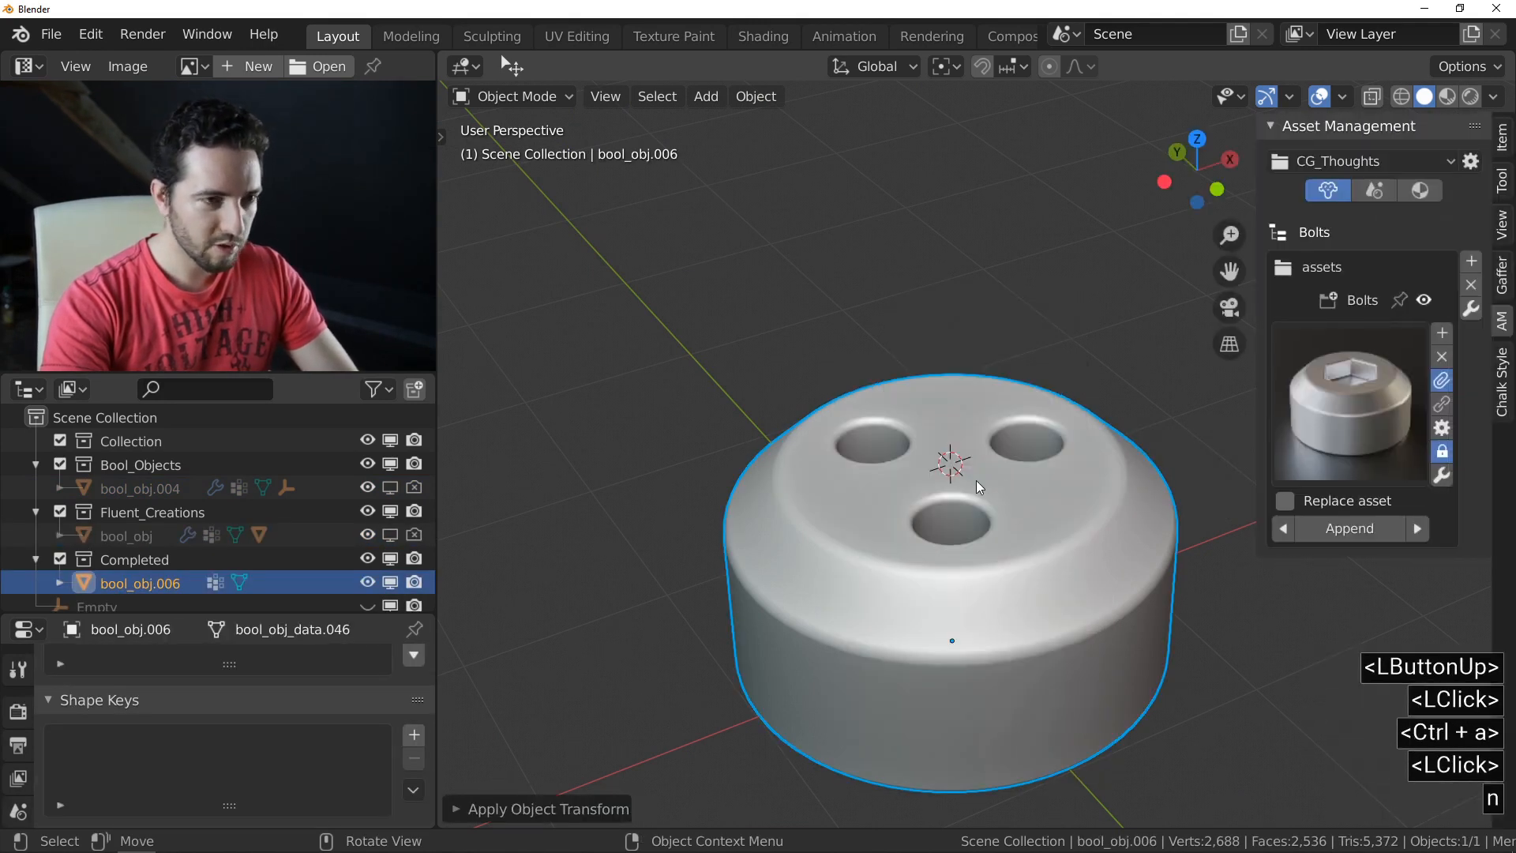
click(1440, 334)
click(1382, 330)
text(B)
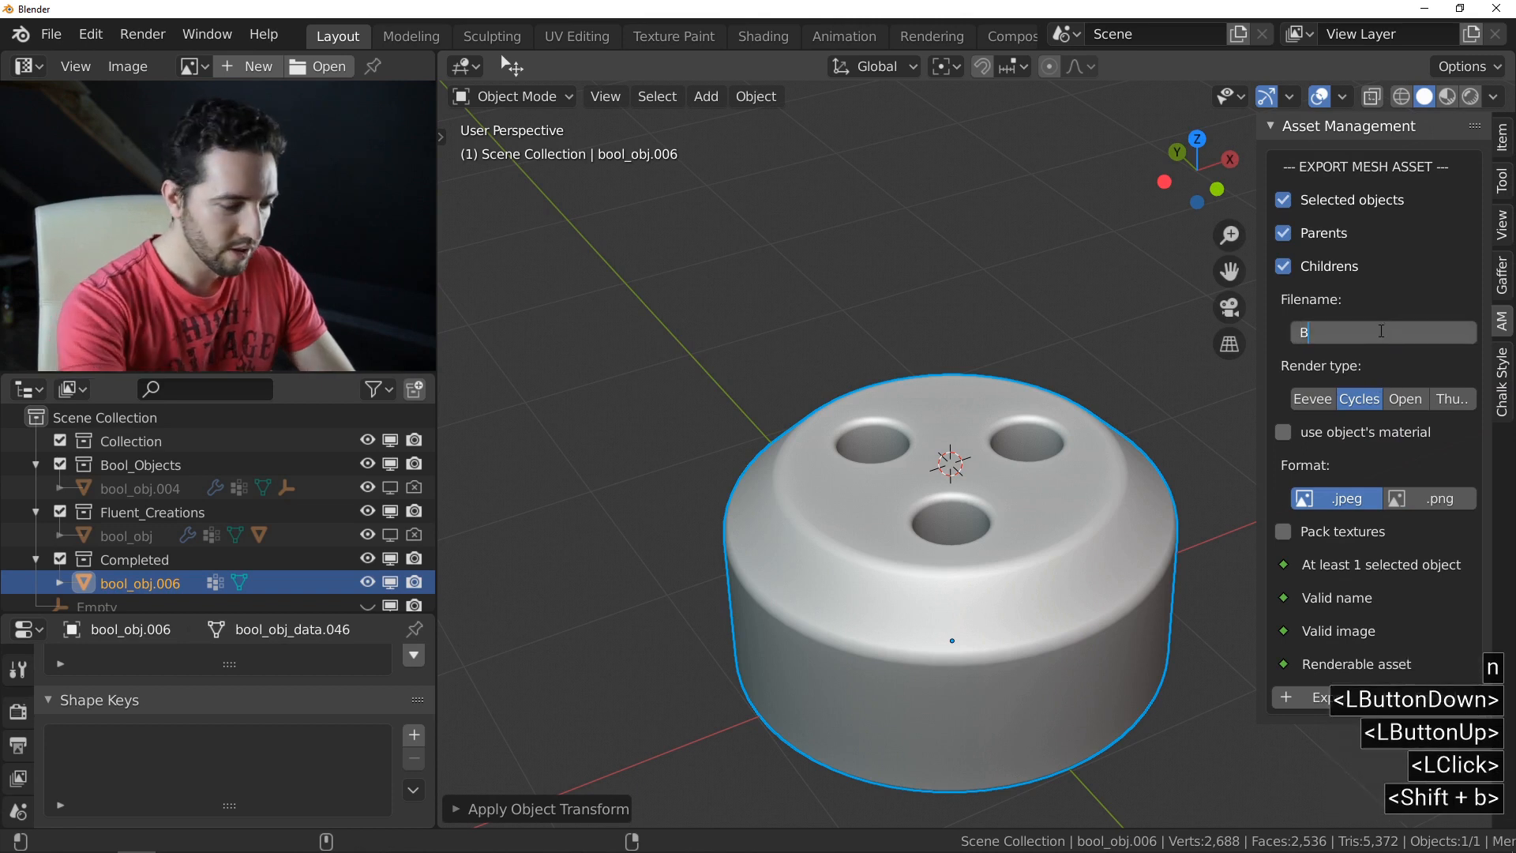
text(olt_)
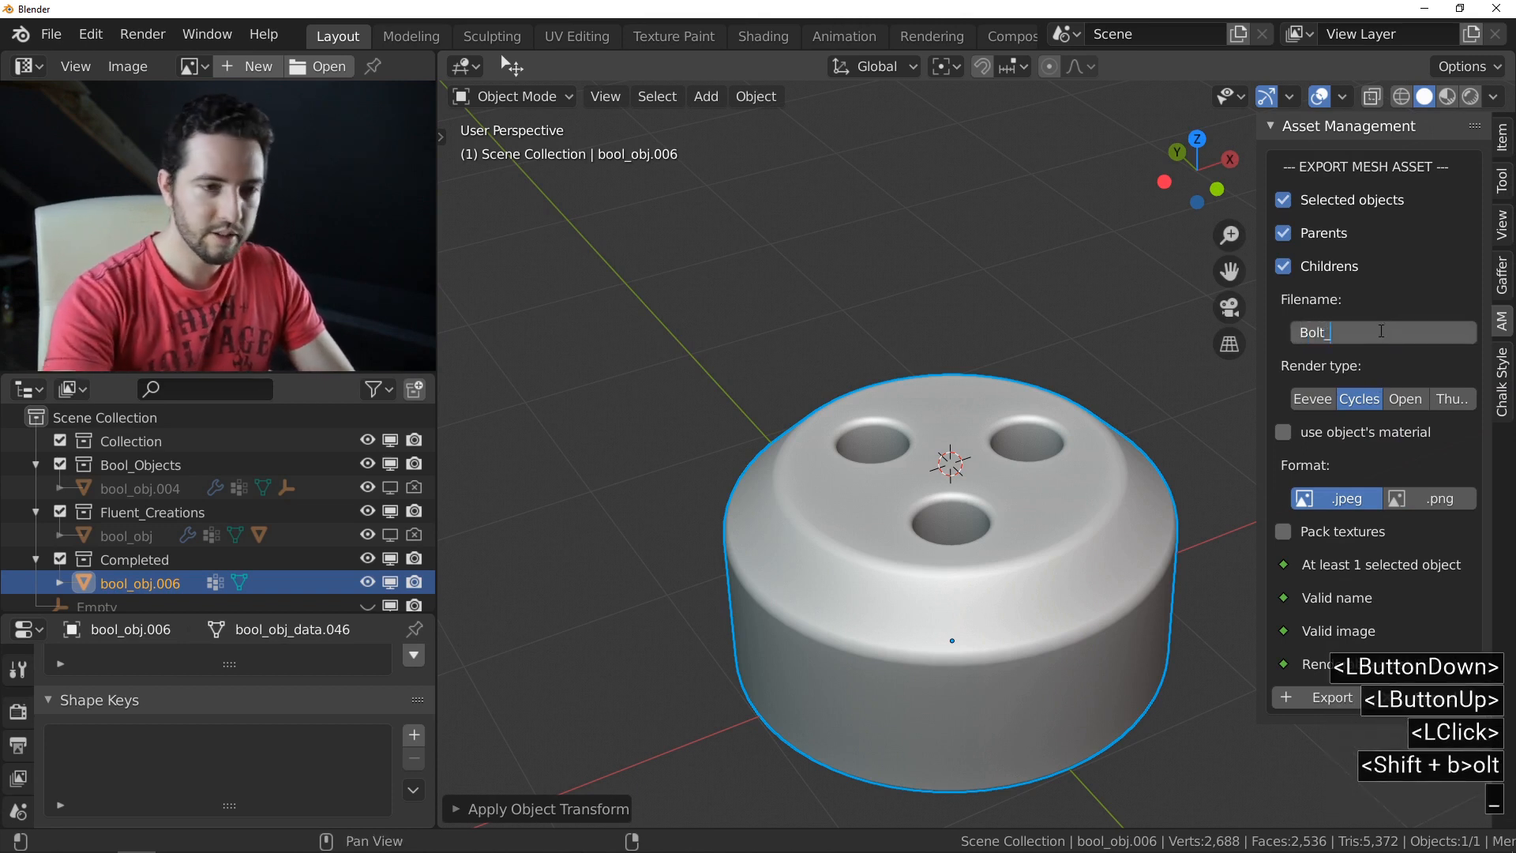
text(03)
key(Return)
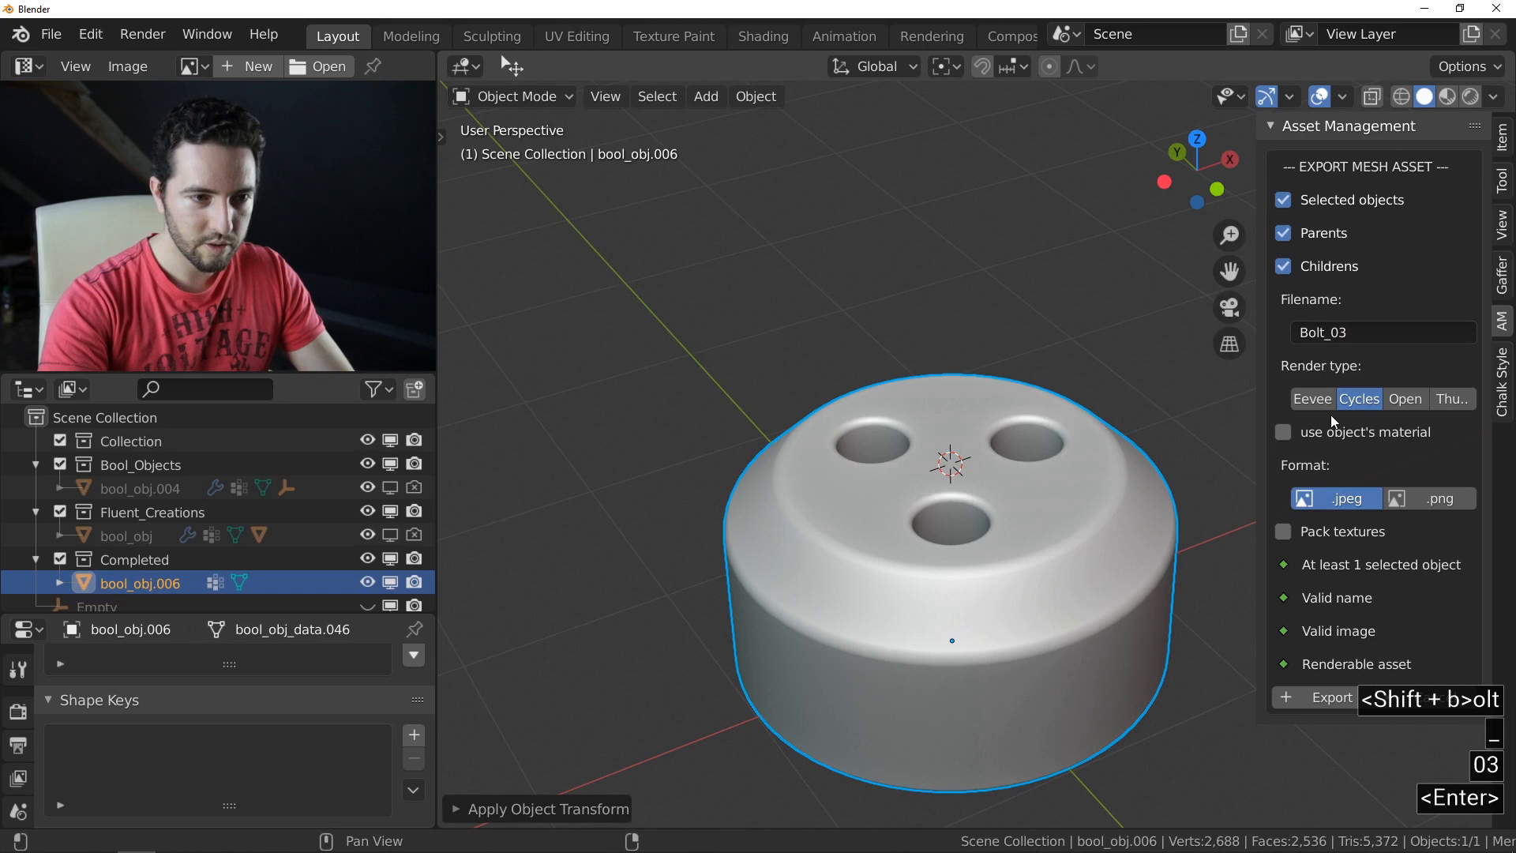
click(1328, 697)
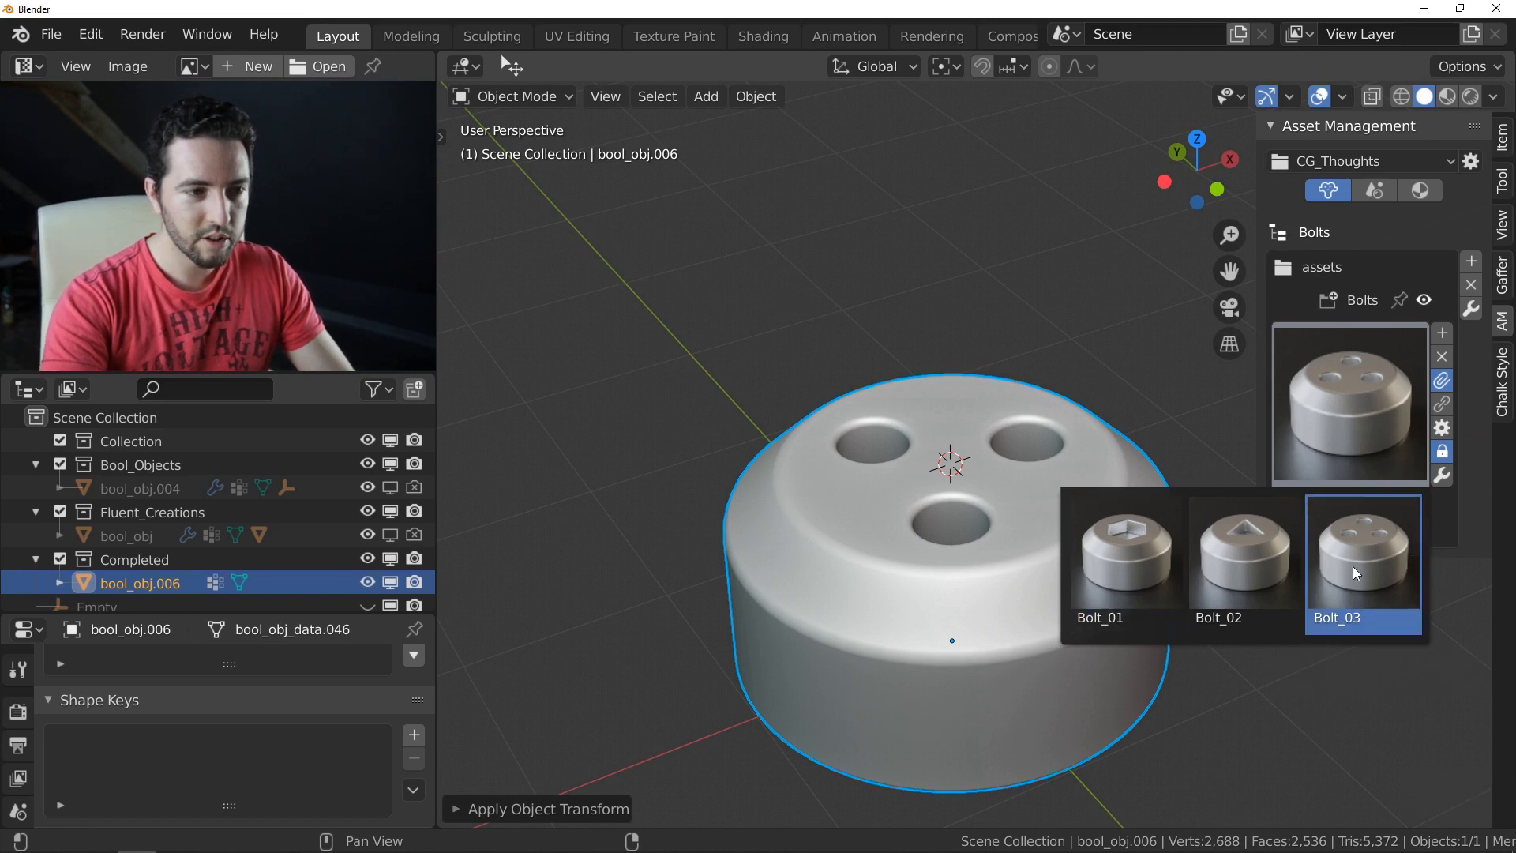
Step: Delete the completed three-hole copy, make the original Fluent head visible in viewport and renders again, and select it
right_click(932, 438)
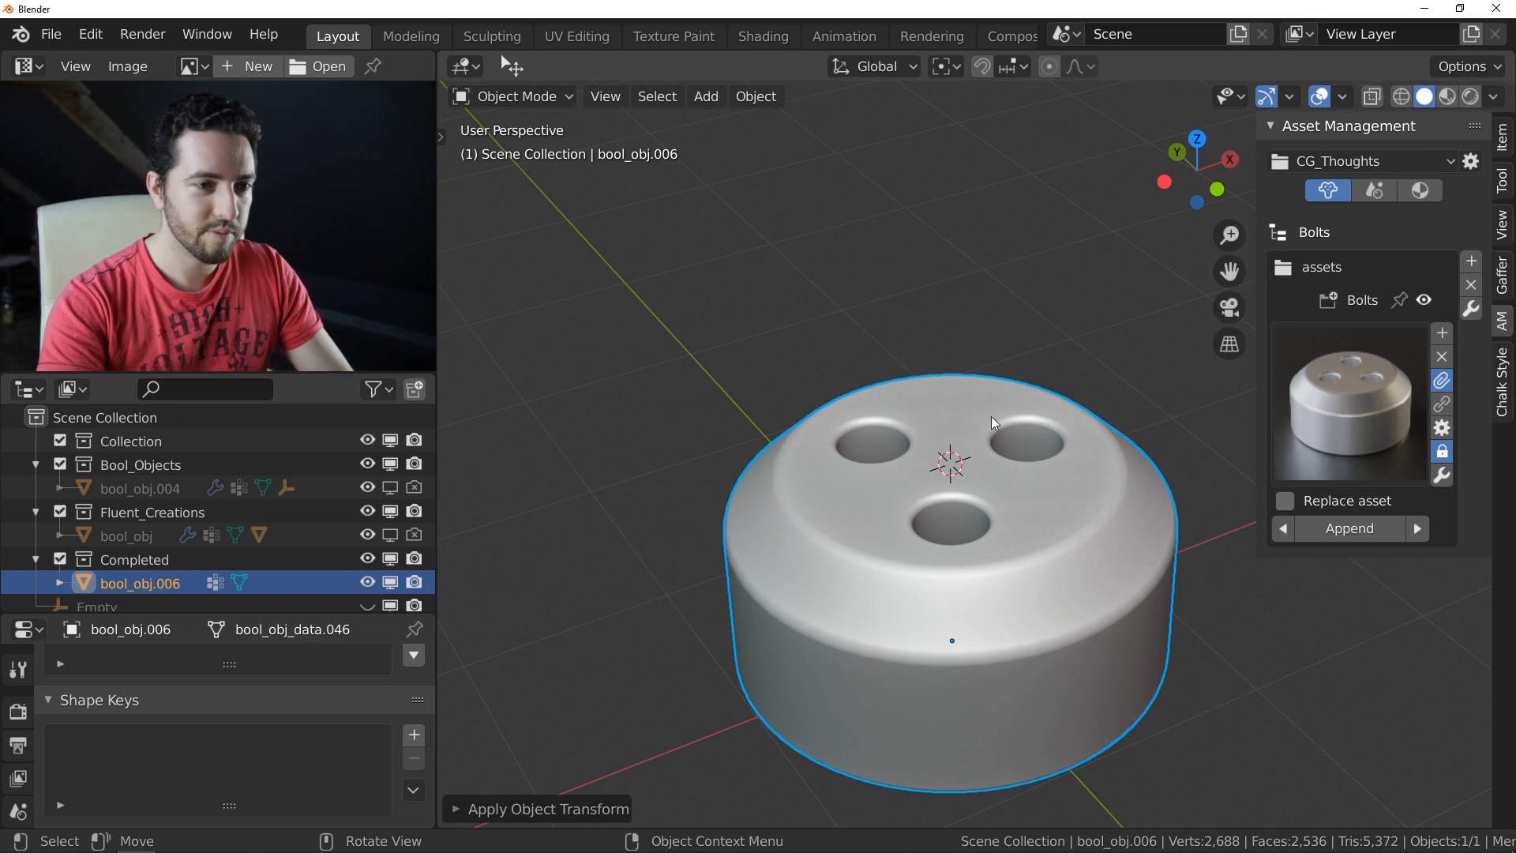
middle_drag(934, 456, 948, 466)
key(Delete)
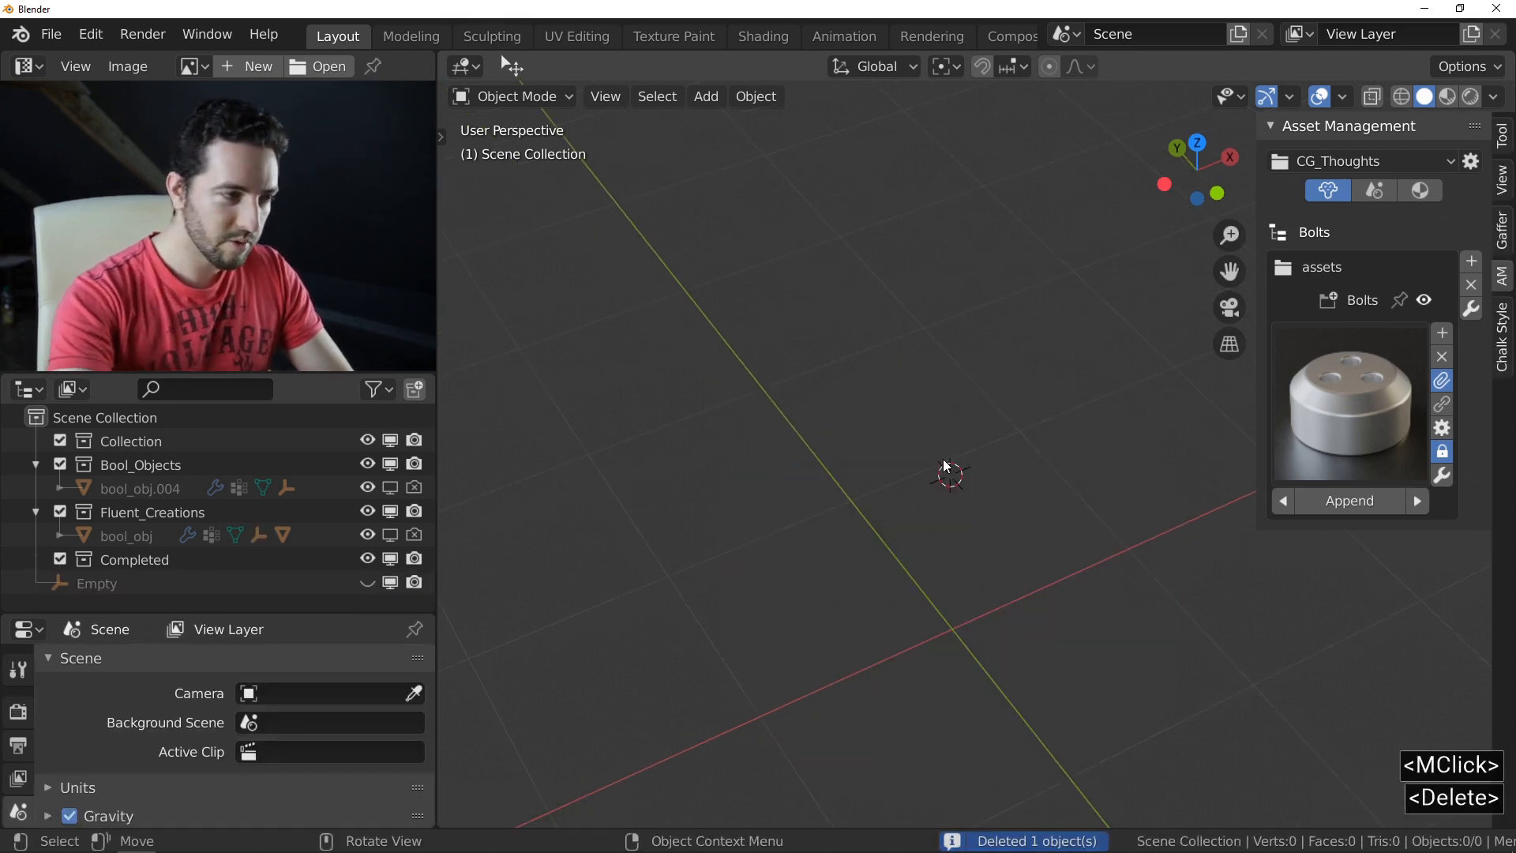
drag(390, 534, 414, 534)
shift+middle_drag(859, 556, 947, 504)
click(947, 503)
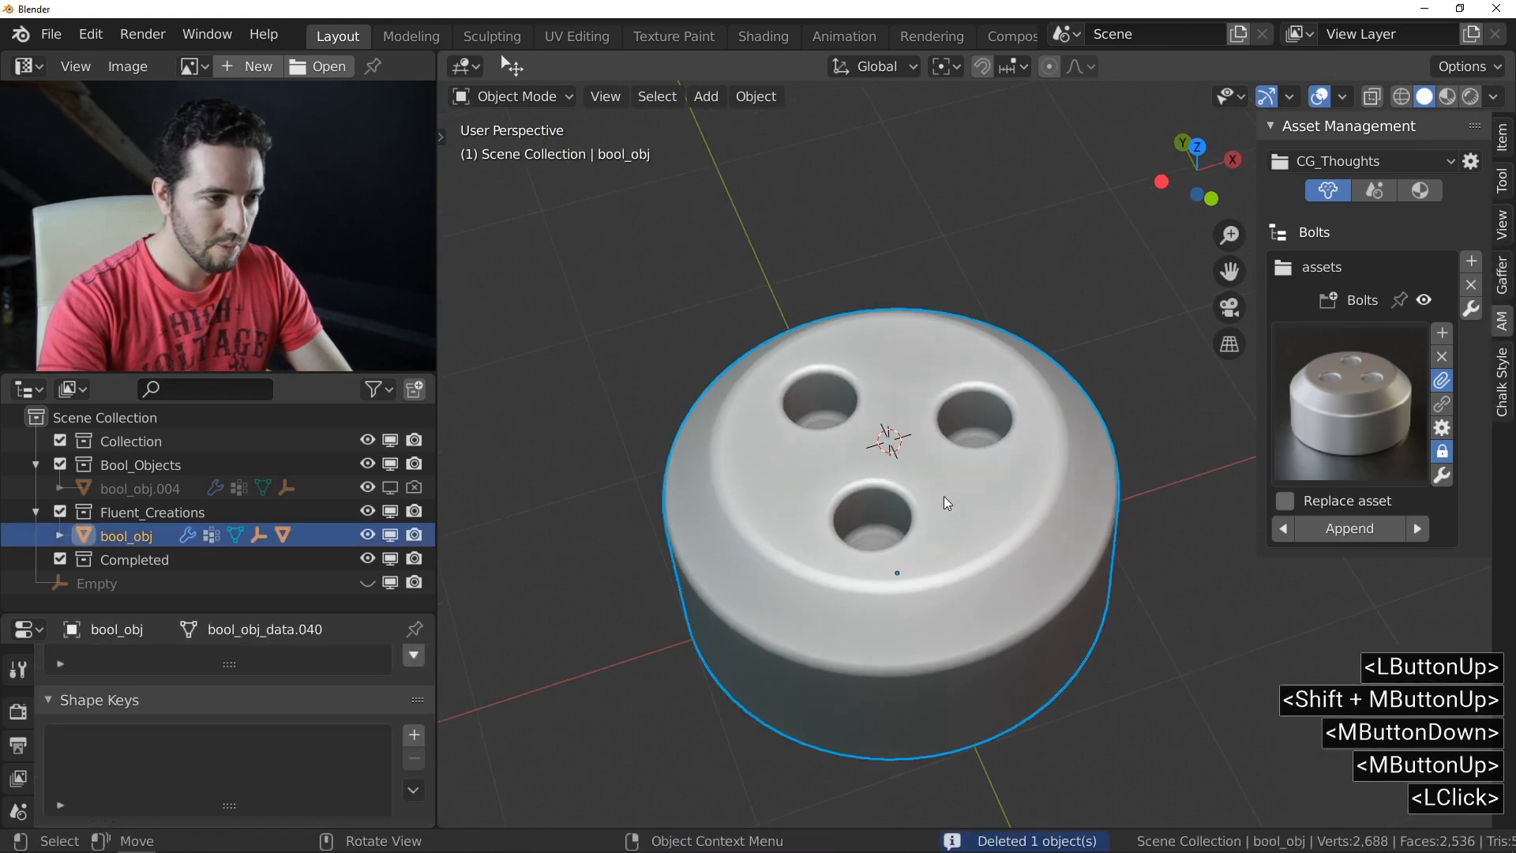
Step: Reopen the original head for Fluent editing and change the bevel on its top outer edge from straight to convex
key(less)
click(947, 503)
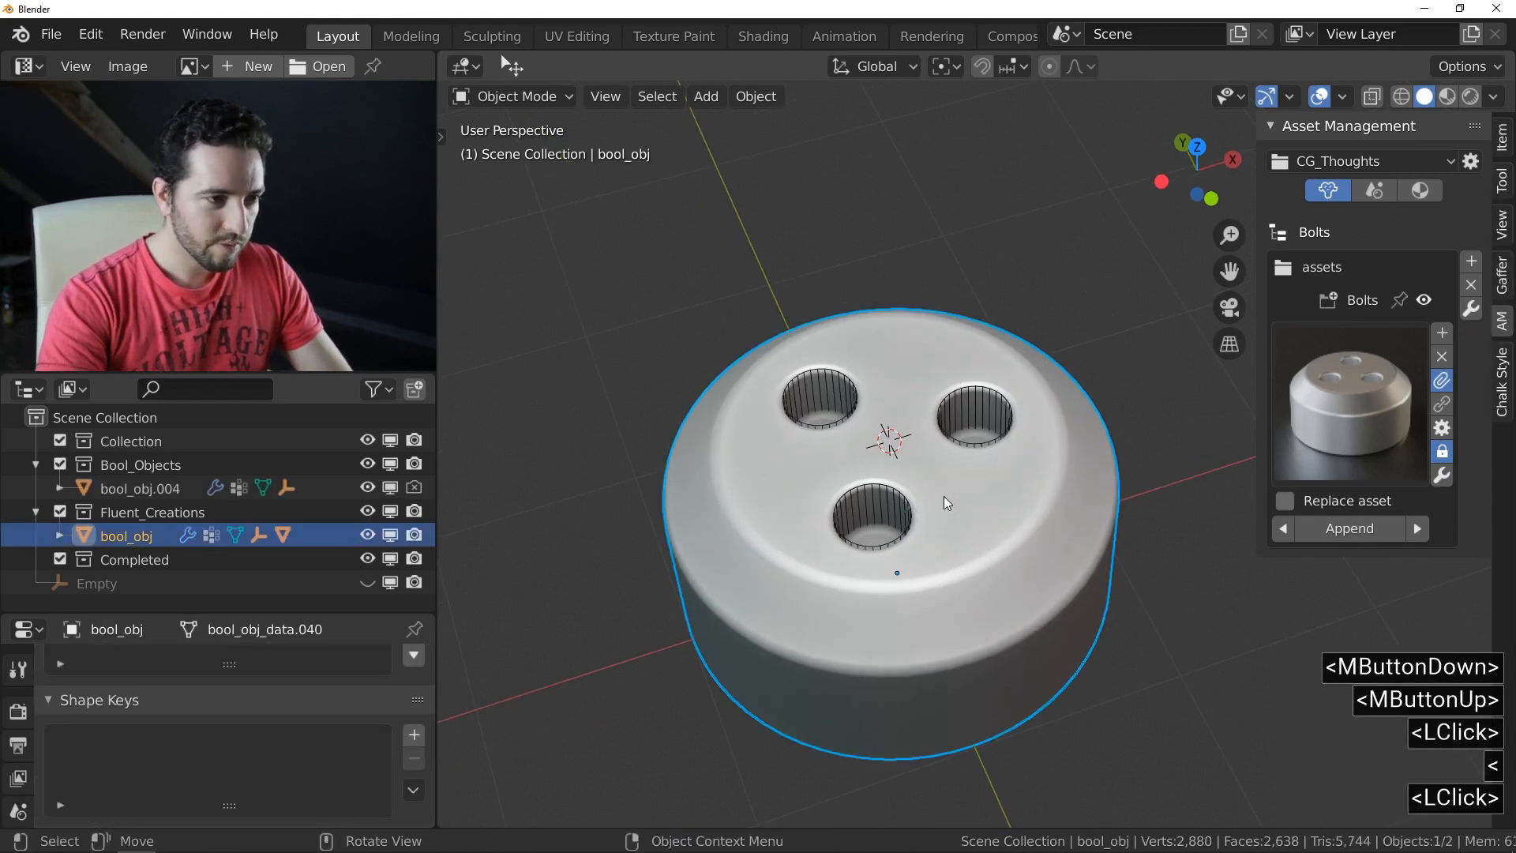
middle_drag(947, 503, 900, 472)
key(f)
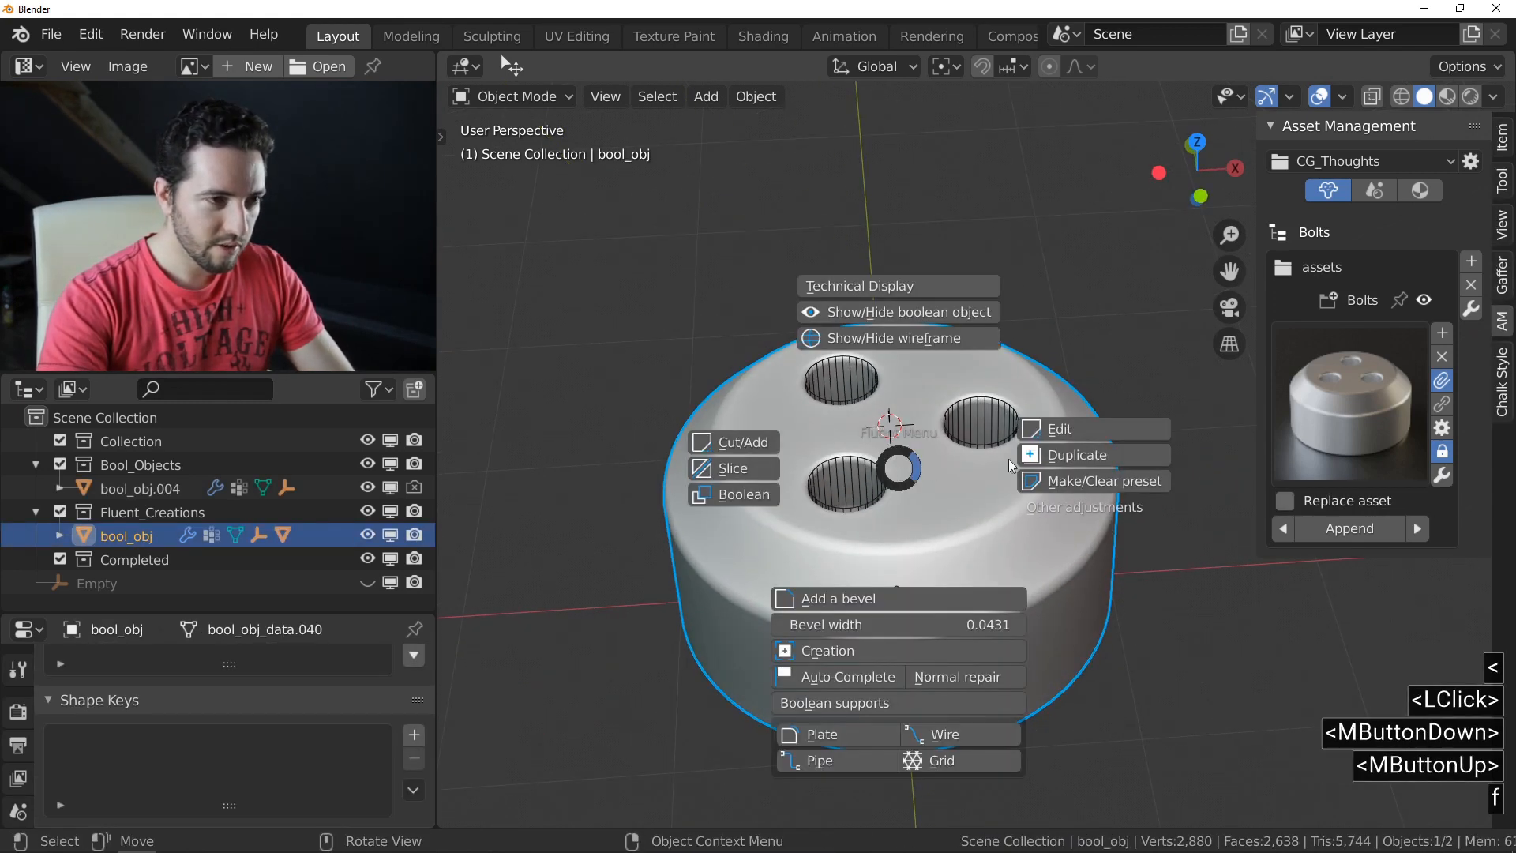
click(1081, 443)
key(shift)
drag(927, 477, 1012, 395)
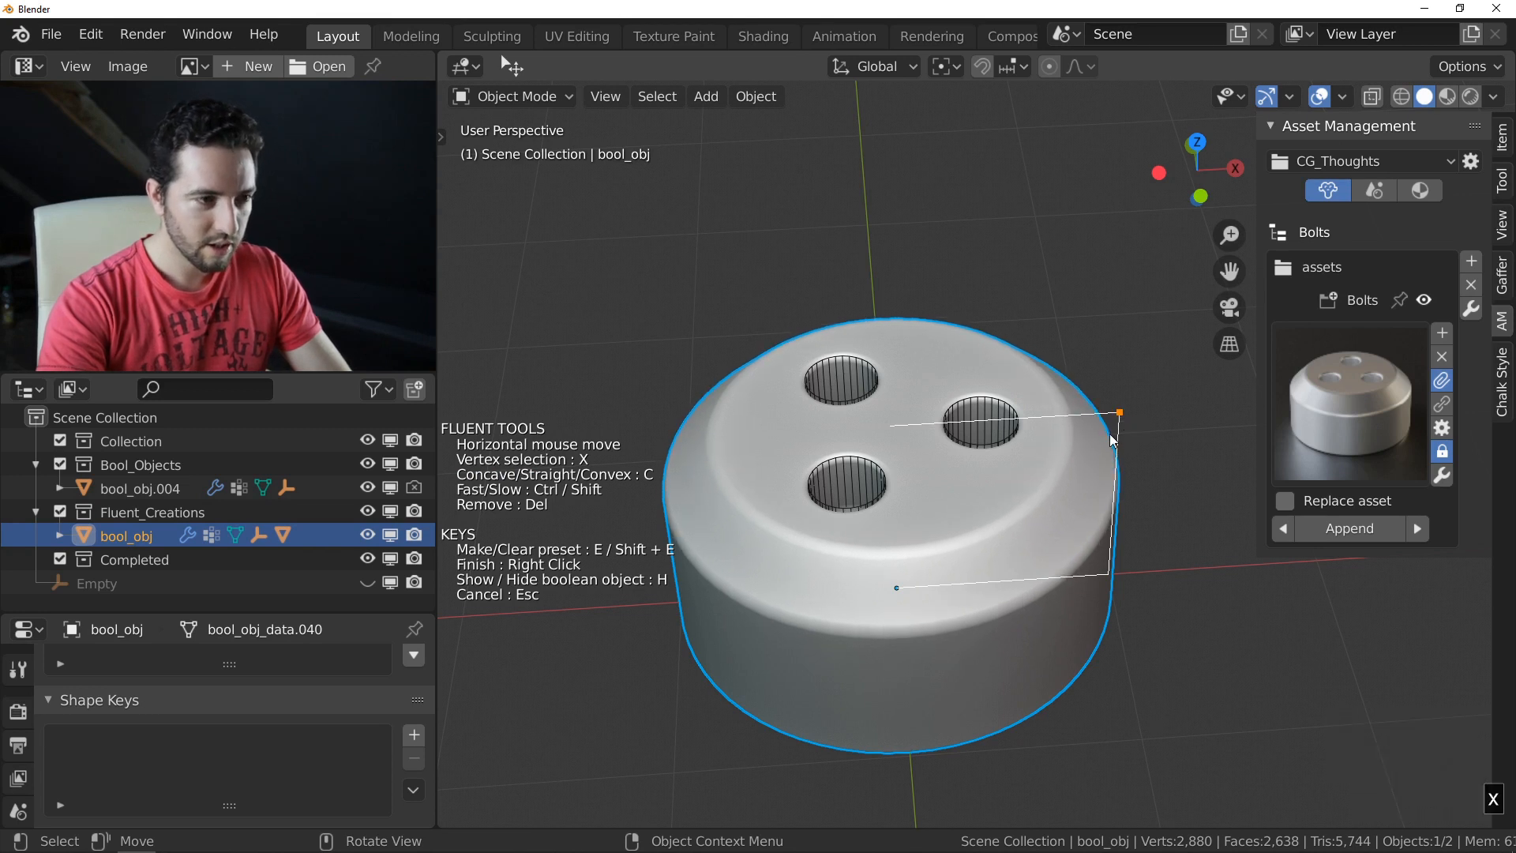
key(x)
key(c)
key(c)
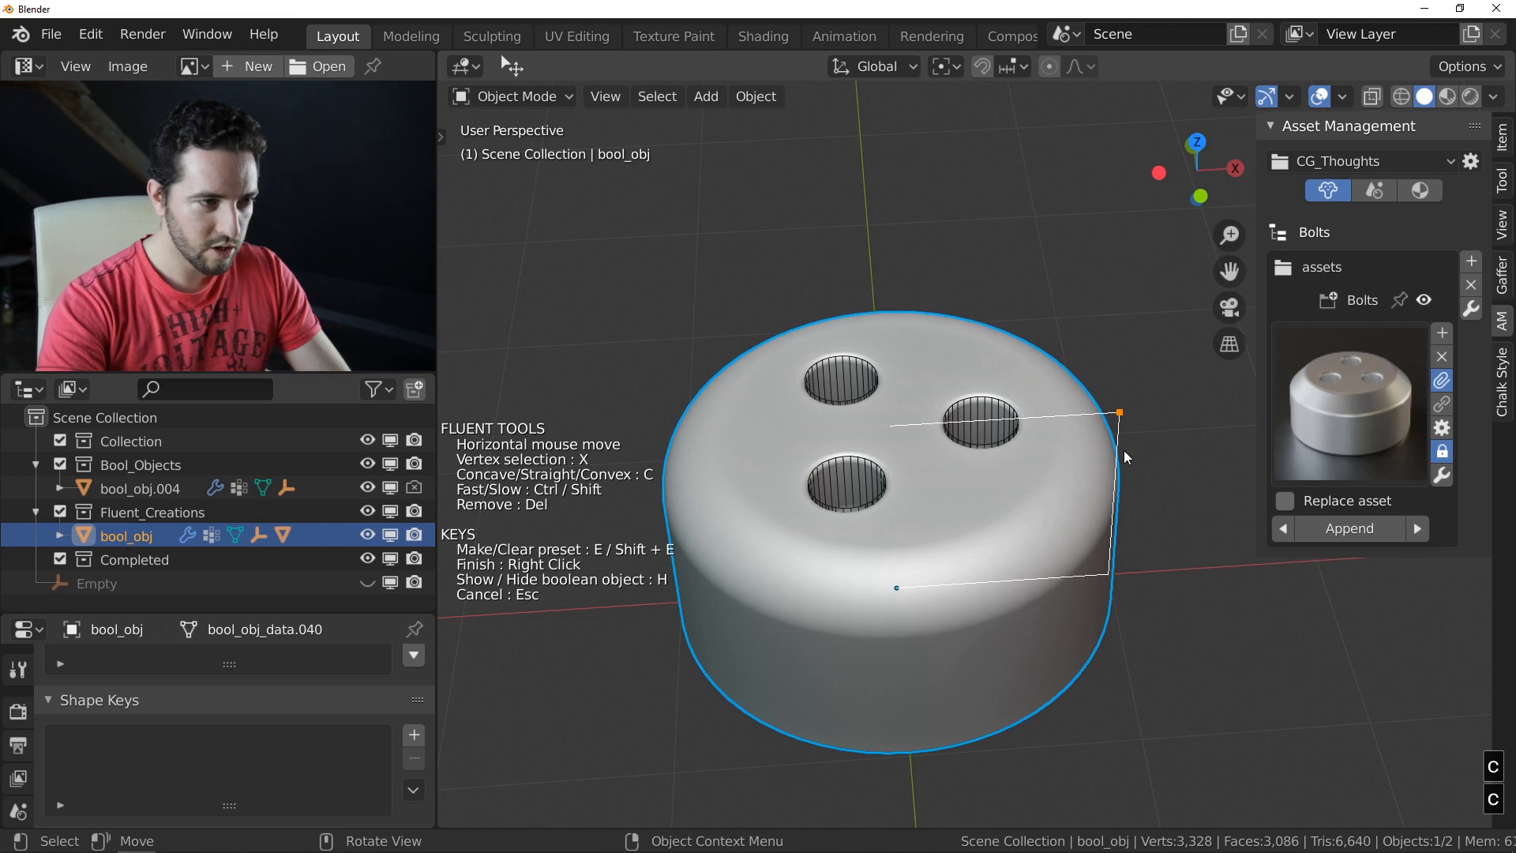
click(1125, 450)
middle_drag(1022, 475, 911, 491)
right_click(927, 495)
click(949, 498)
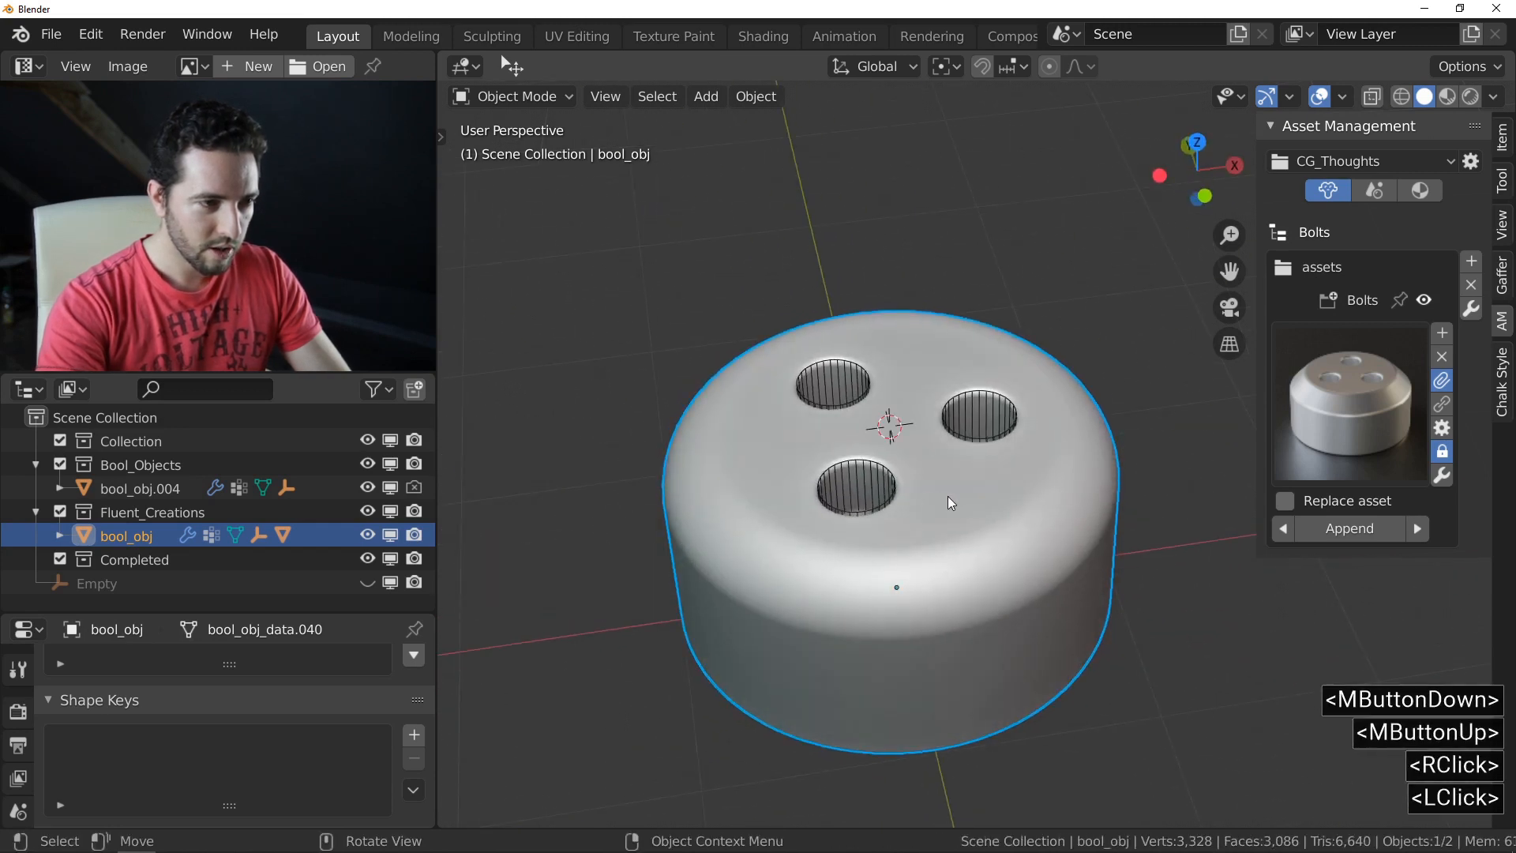
Step: Run Fluent's Auto-Complete on the rounded three-hole head and apply all transforms to the completed mesh
mouse_move(948, 496)
middle_down()
mouse_move(949, 560)
mouse_move(959, 501)
middle_up()
click(959, 501)
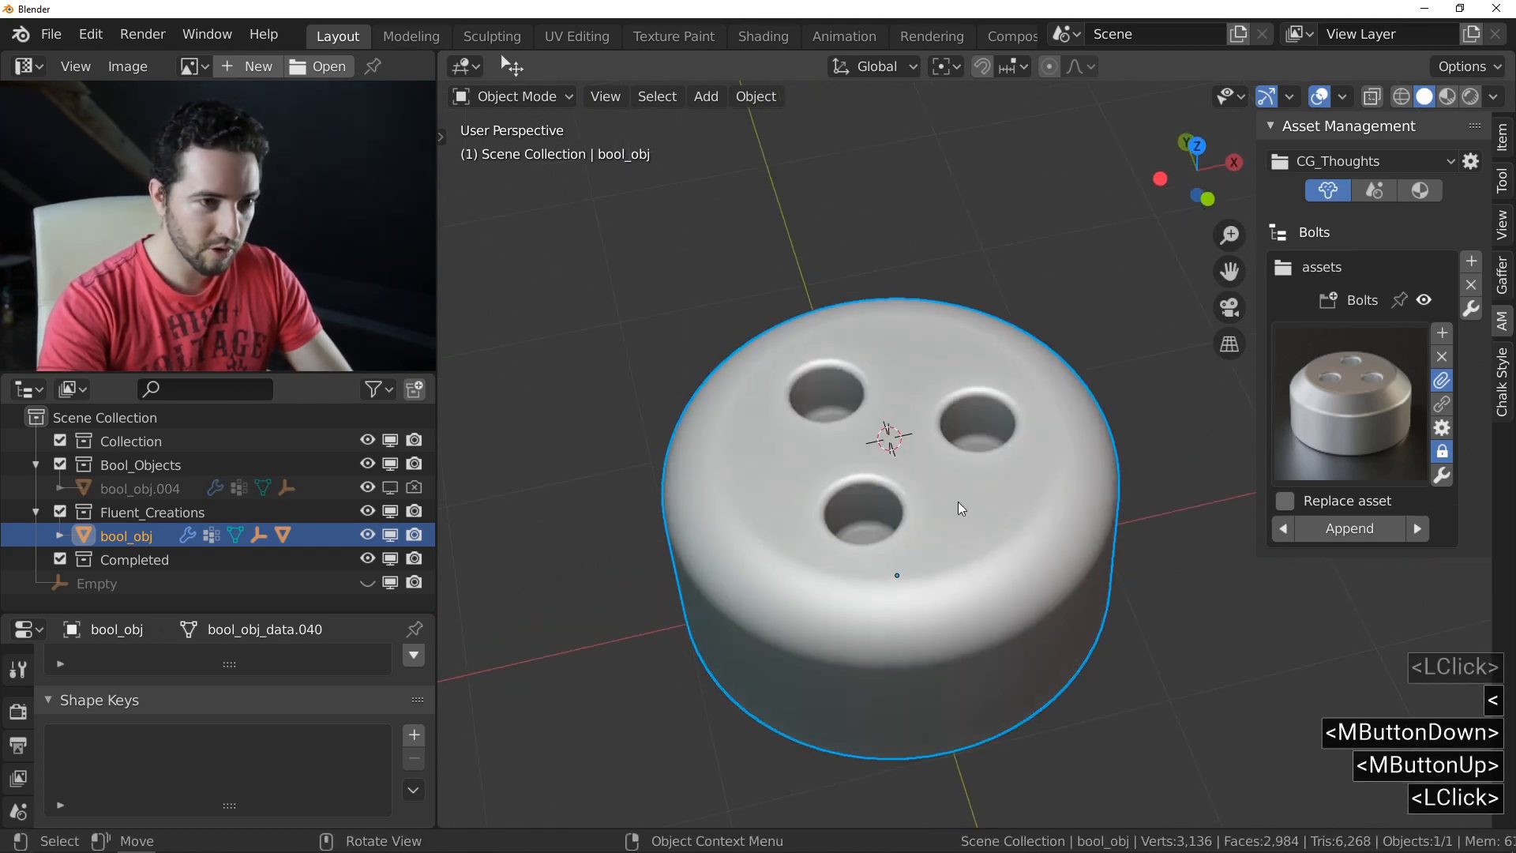
key(f)
click(901, 711)
key(ctrl+a)
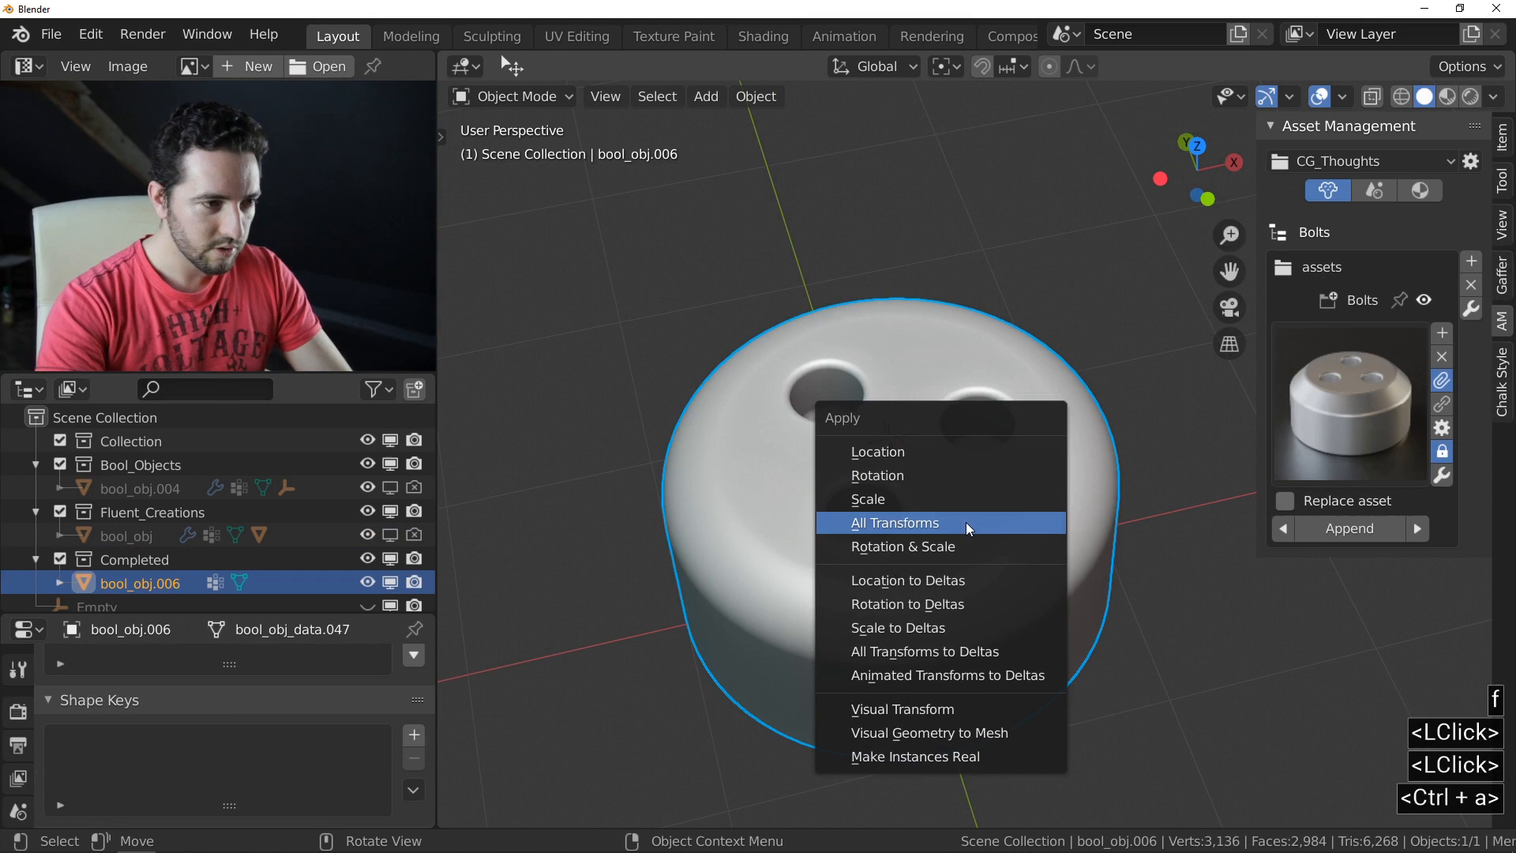
click(970, 525)
Step: Export the rounded three-hole head to the Bolts category as mesh asset "Bolt_04" with a Cycles render, and check the library previews
click(1441, 332)
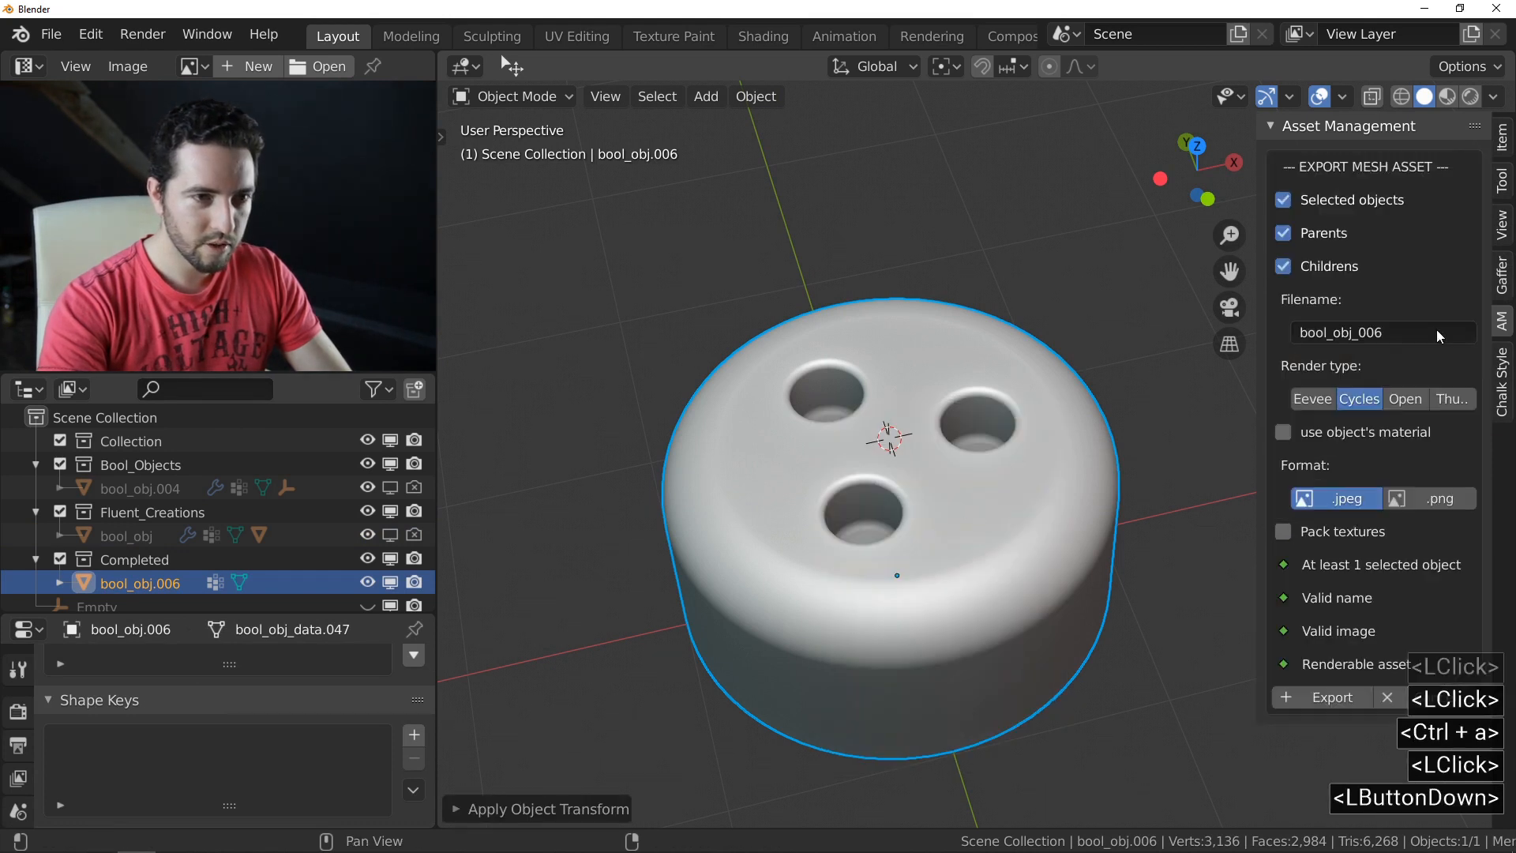
click(1394, 341)
text(Bolt_04)
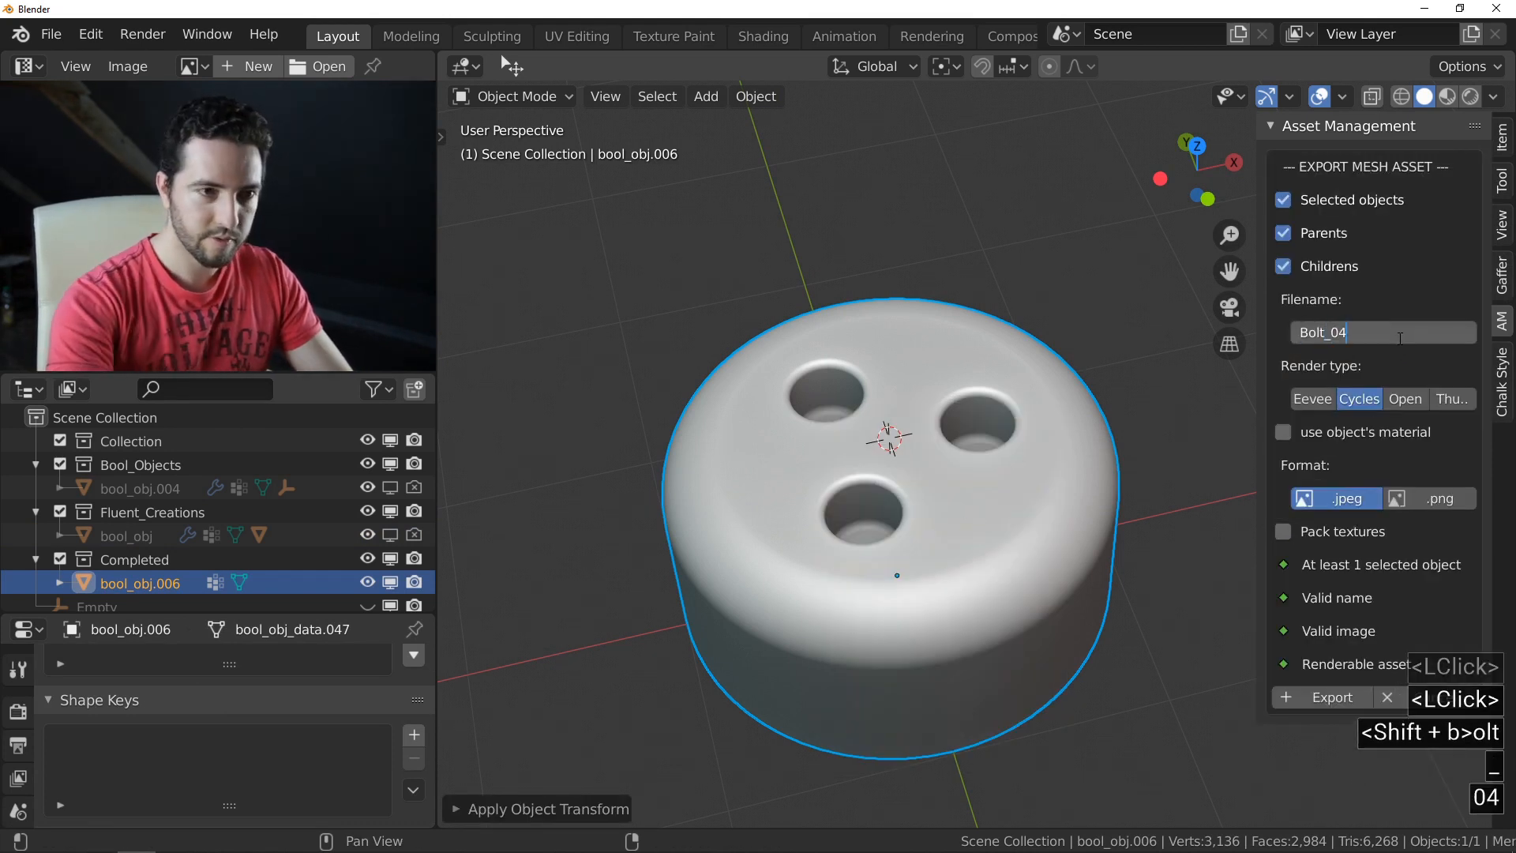
key(Return)
click(1333, 699)
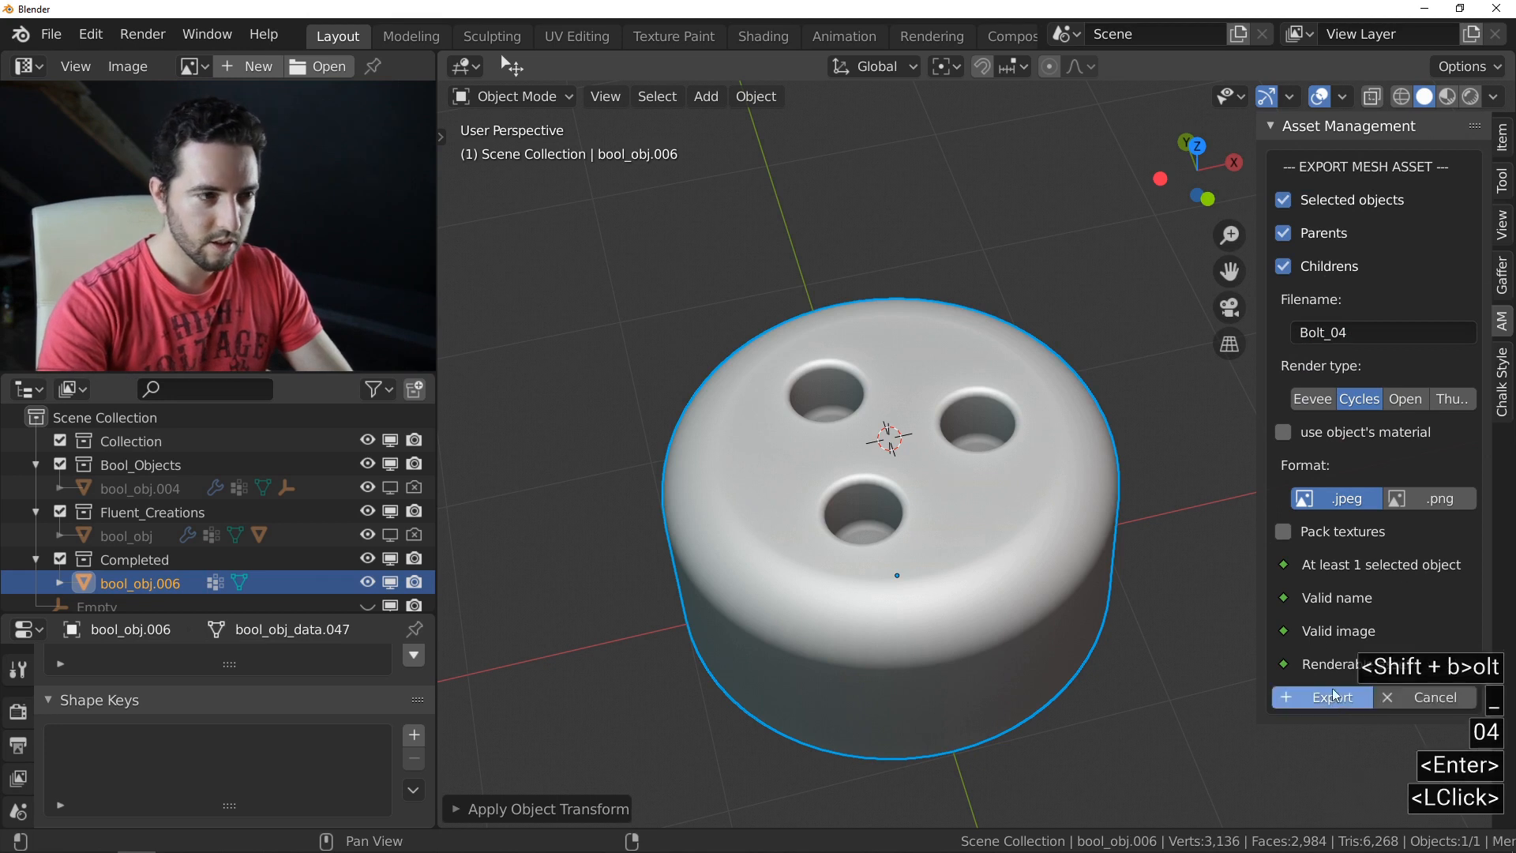
mouse_move(927, 469)
middle_down()
mouse_move(960, 406)
mouse_move(951, 466)
middle_up()
click(1360, 433)
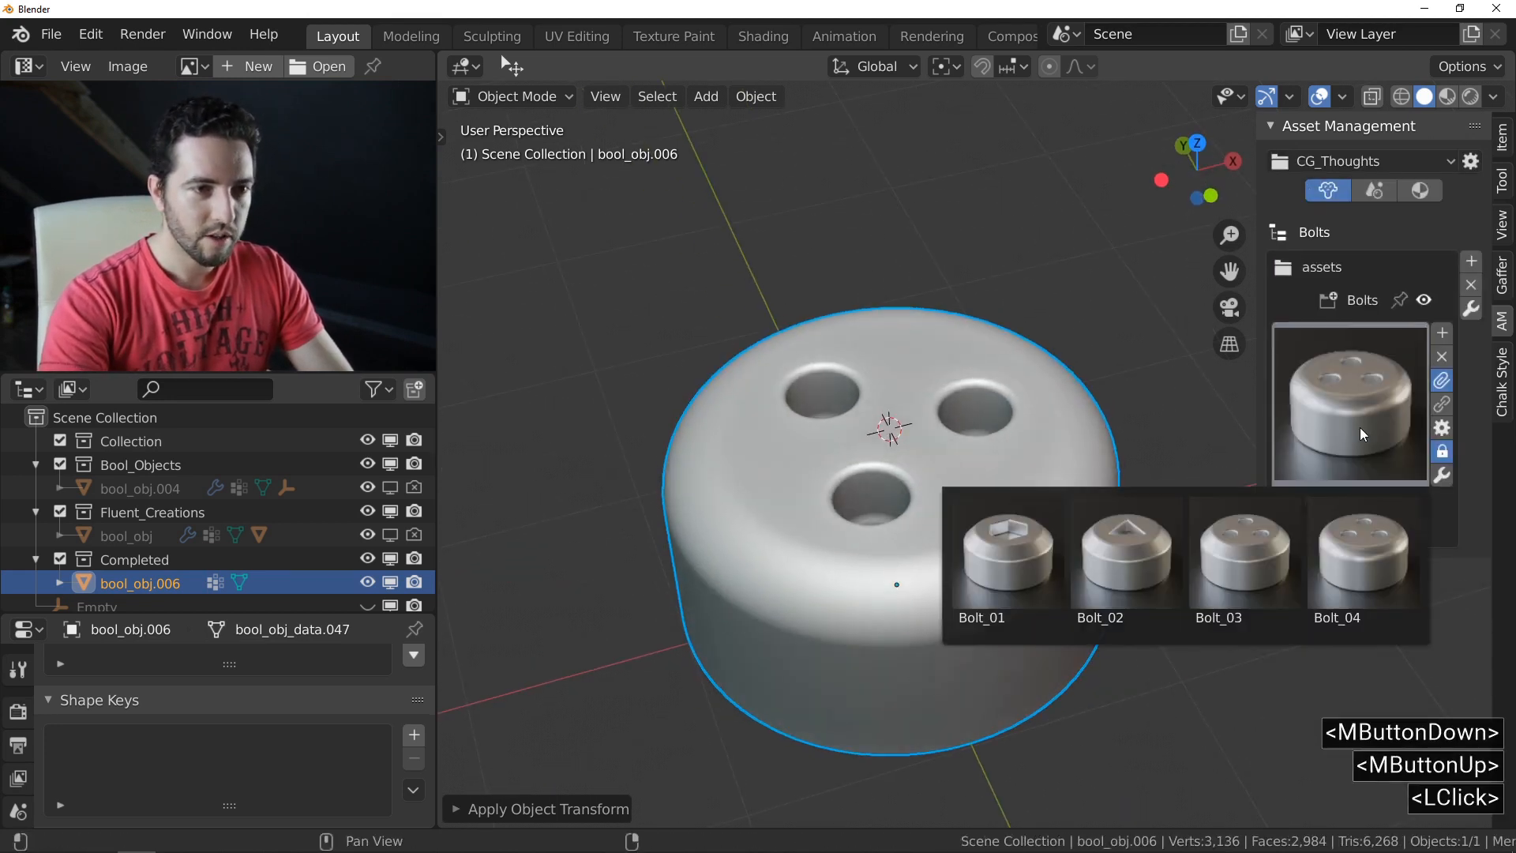
click(924, 378)
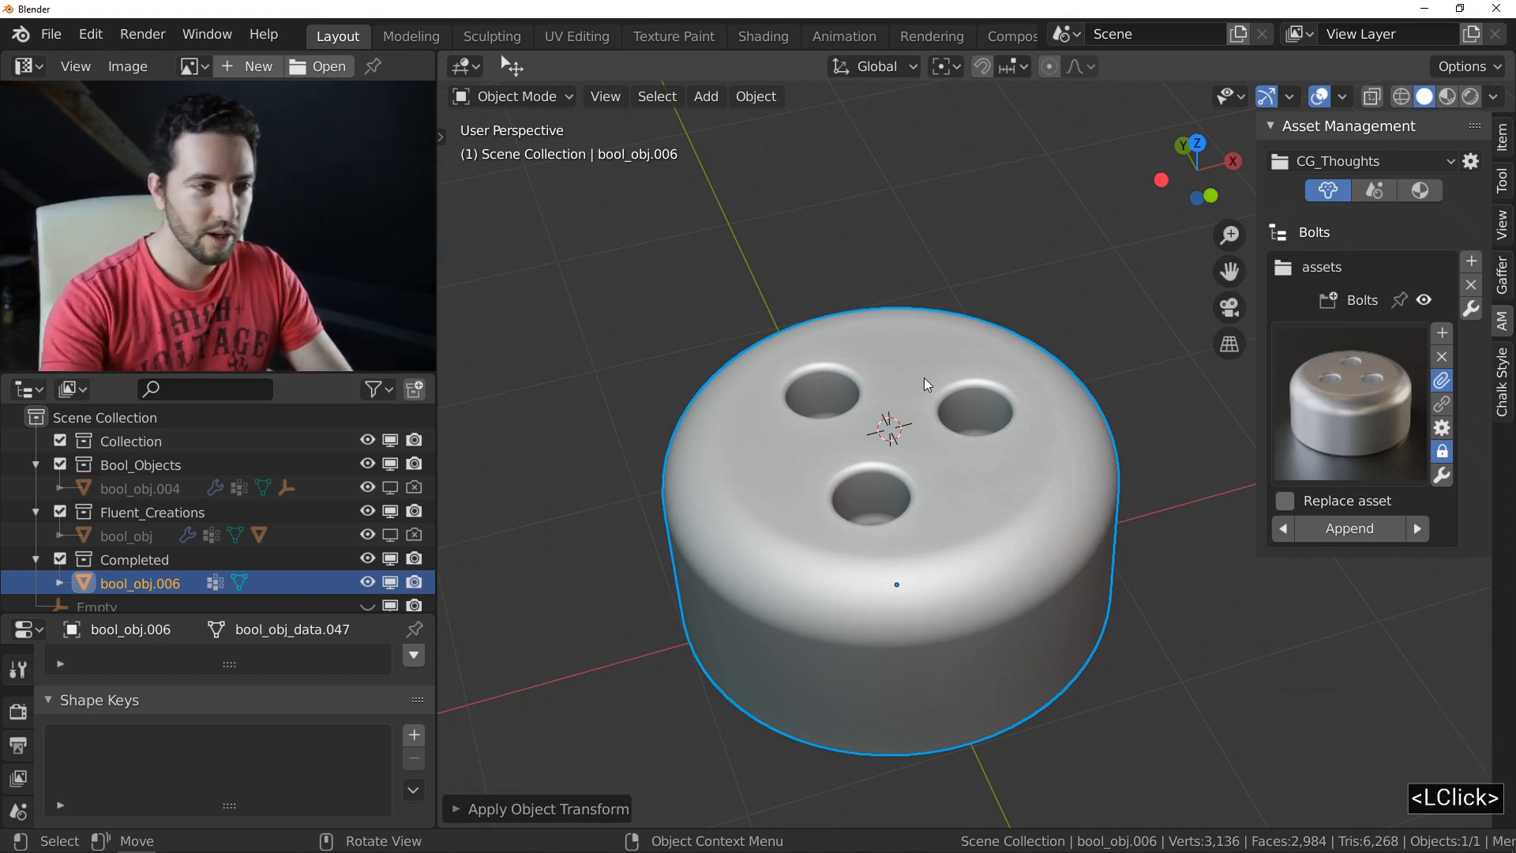
Step: Delete the completed rounded three-hole copy and bring back the original Fluent head in viewport and renders
key(Delete)
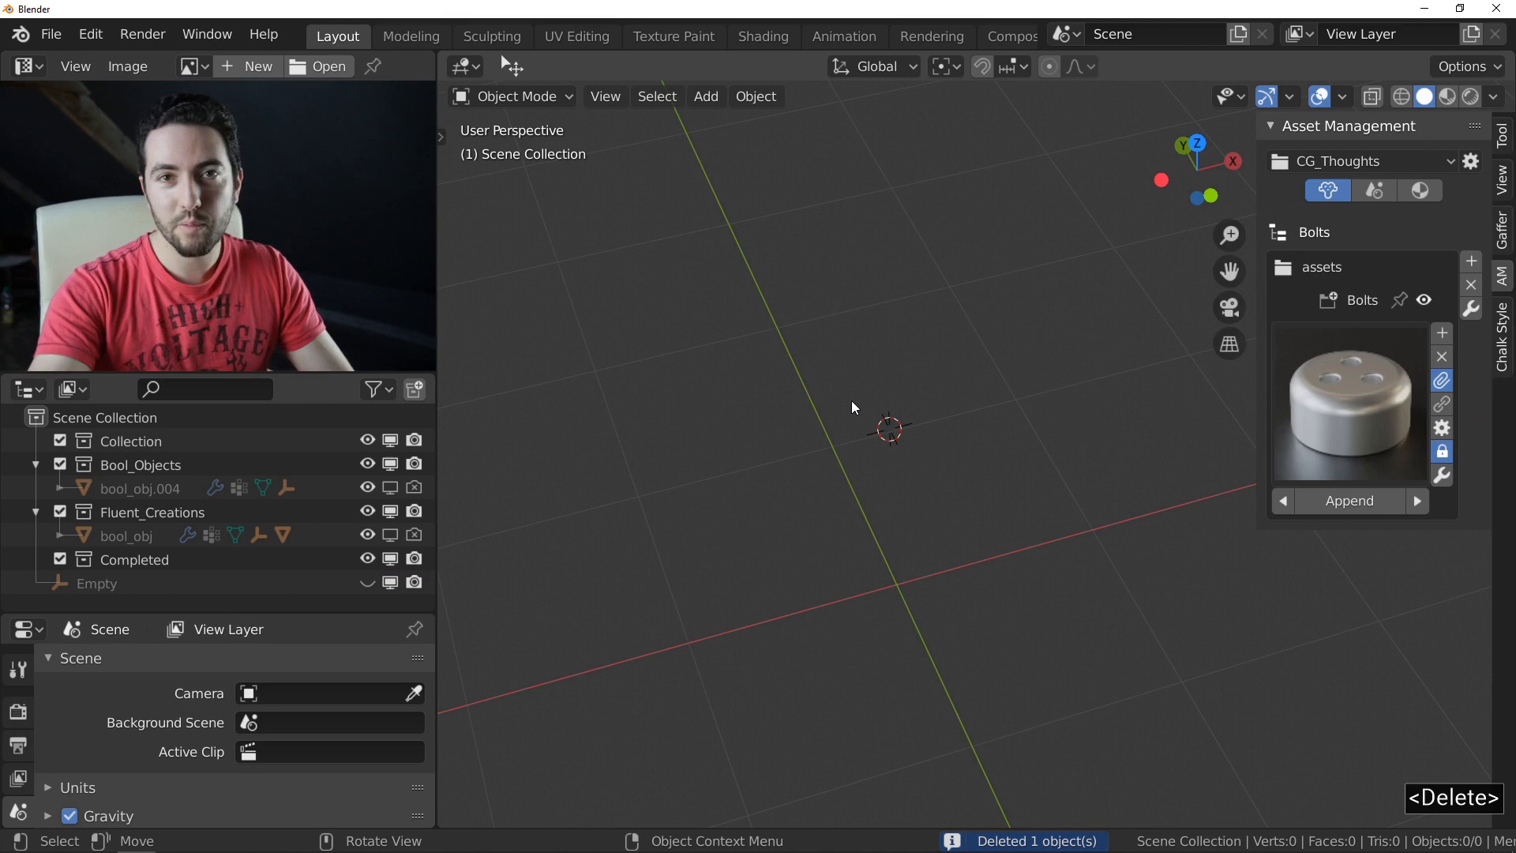
click(390, 535)
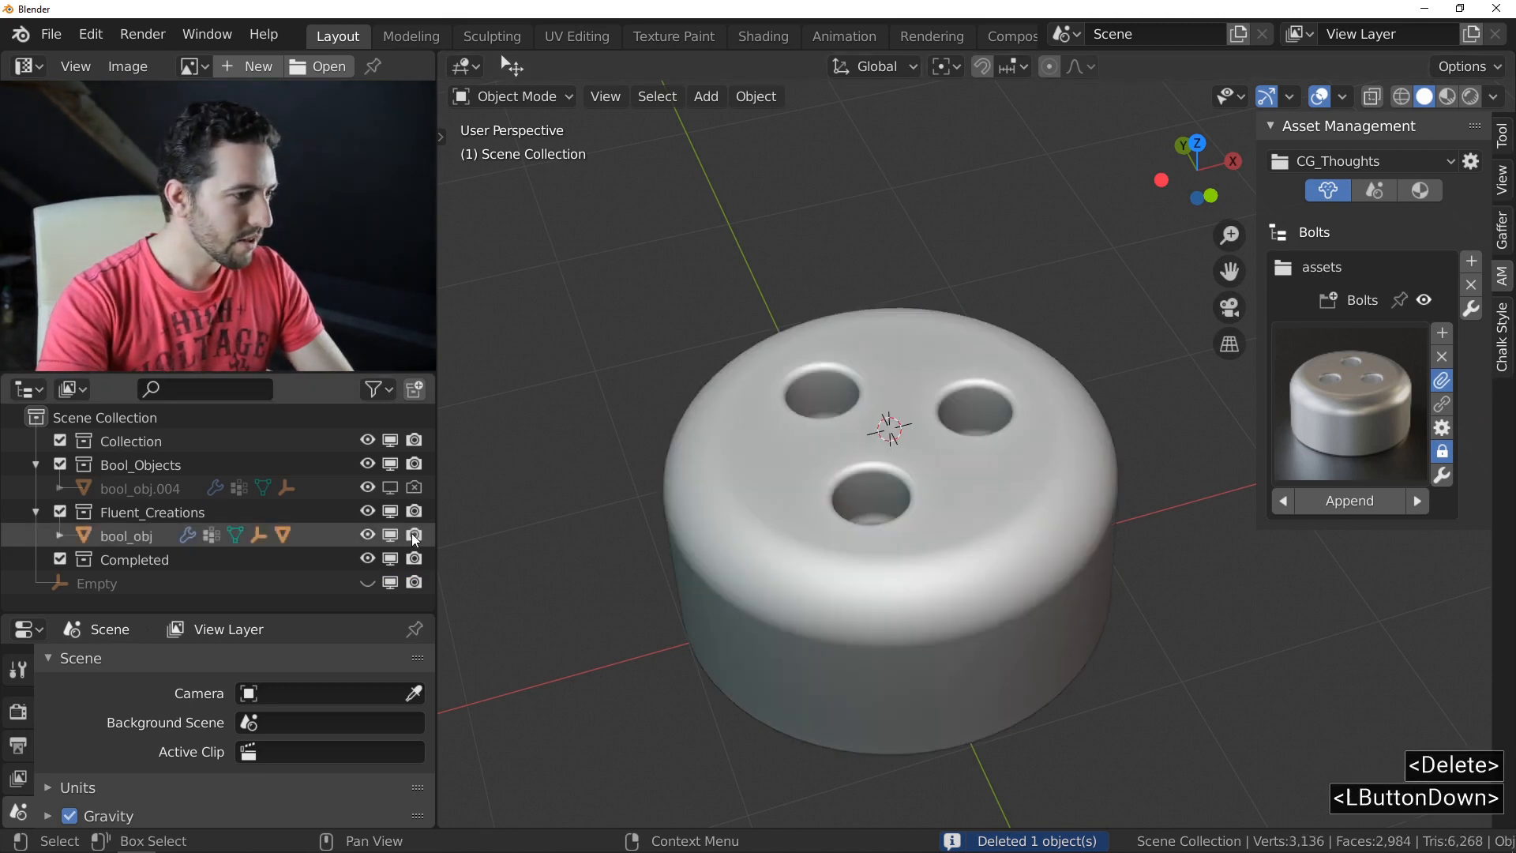
click(872, 483)
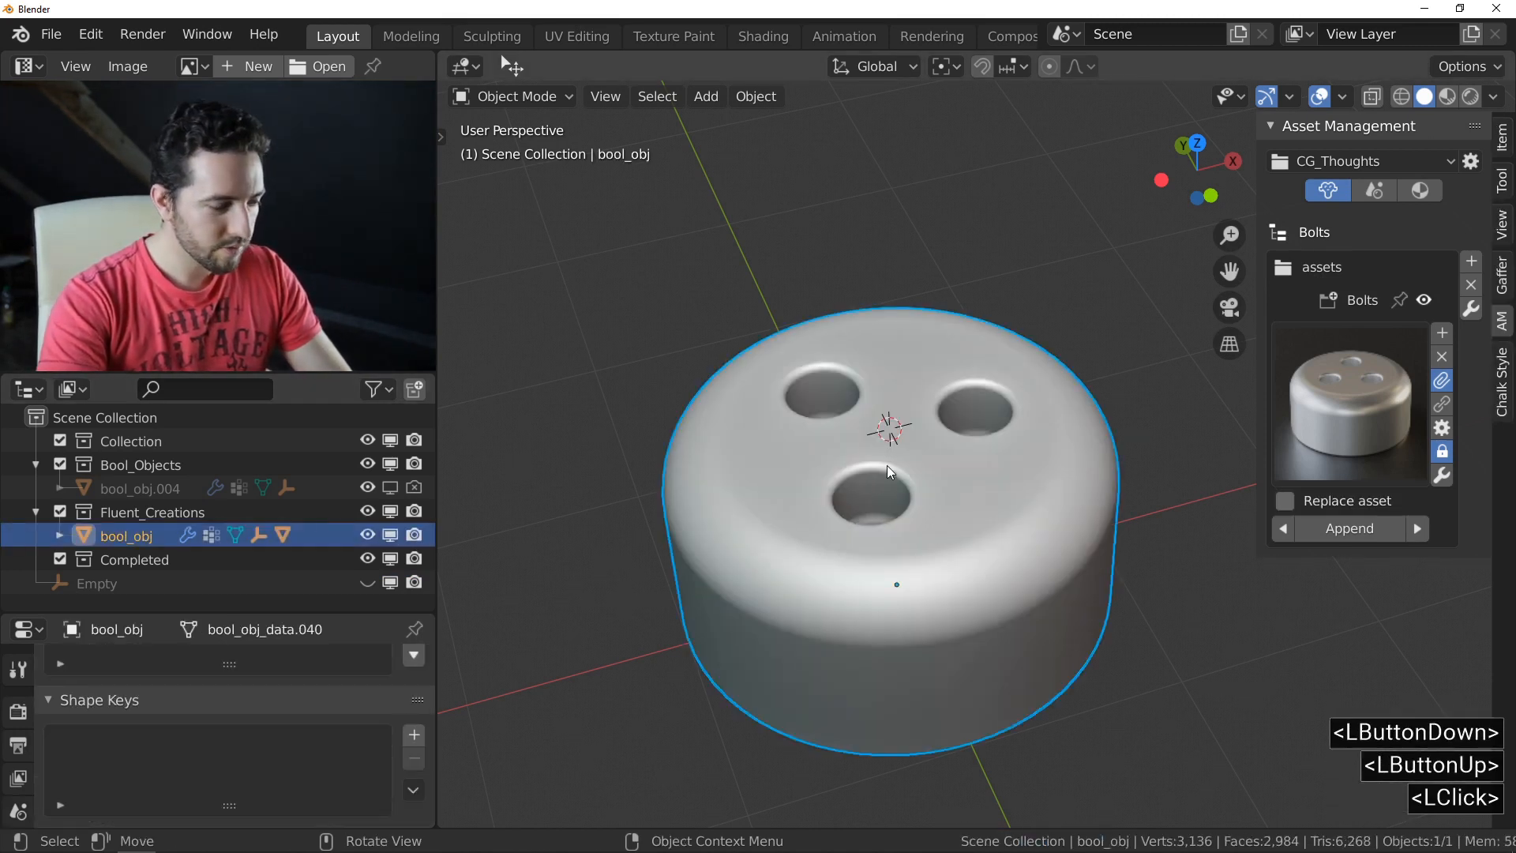
Step: Reopen the three-hole cutter for Fluent editing and remove its circular array, leaving one central hole
click(885, 466)
middle_drag(910, 424, 901, 454)
key(f)
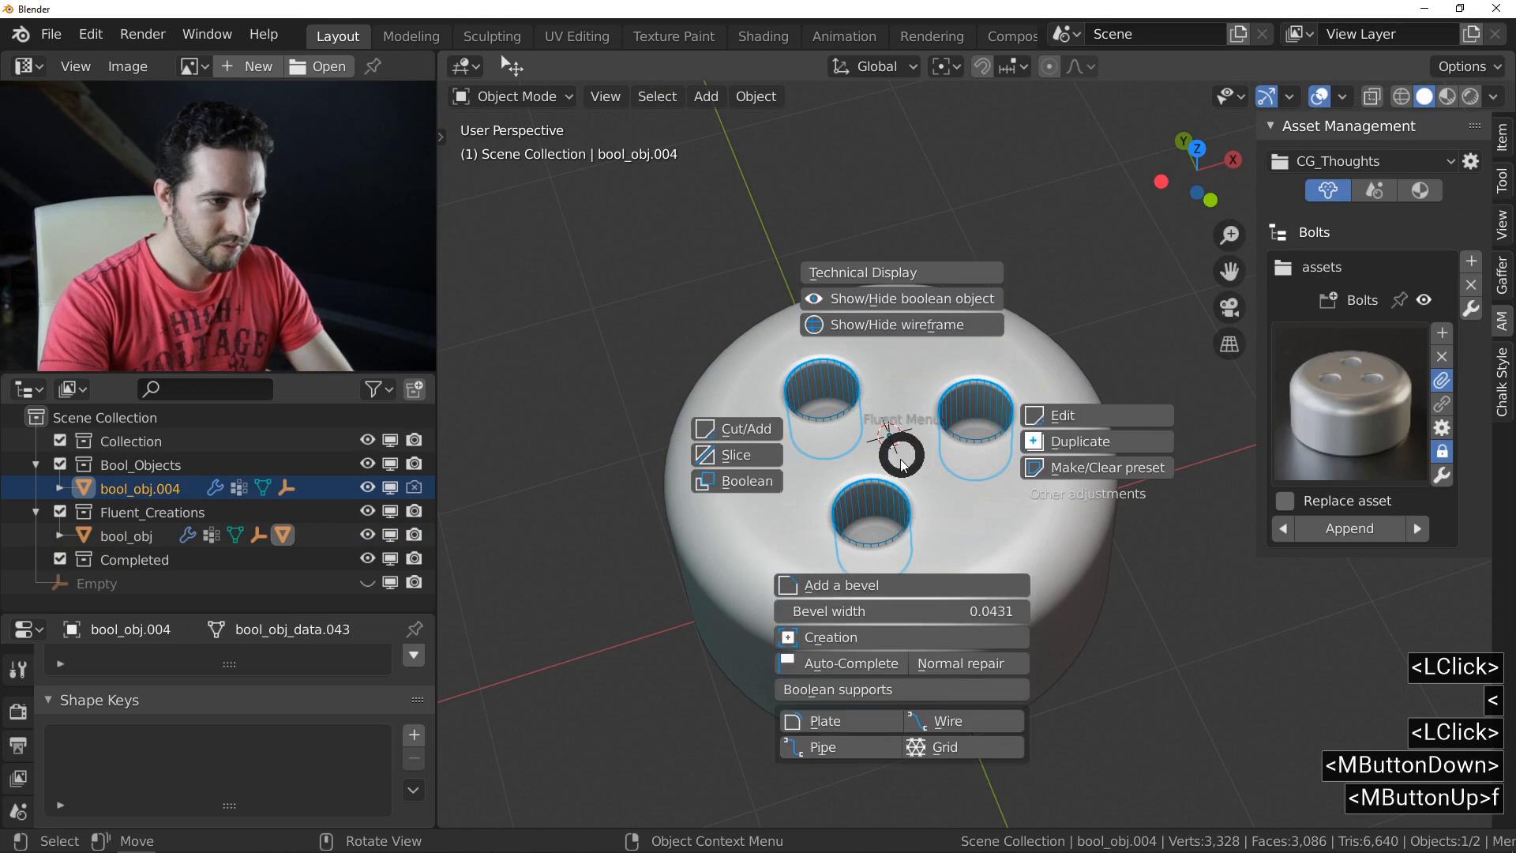
click(1104, 421)
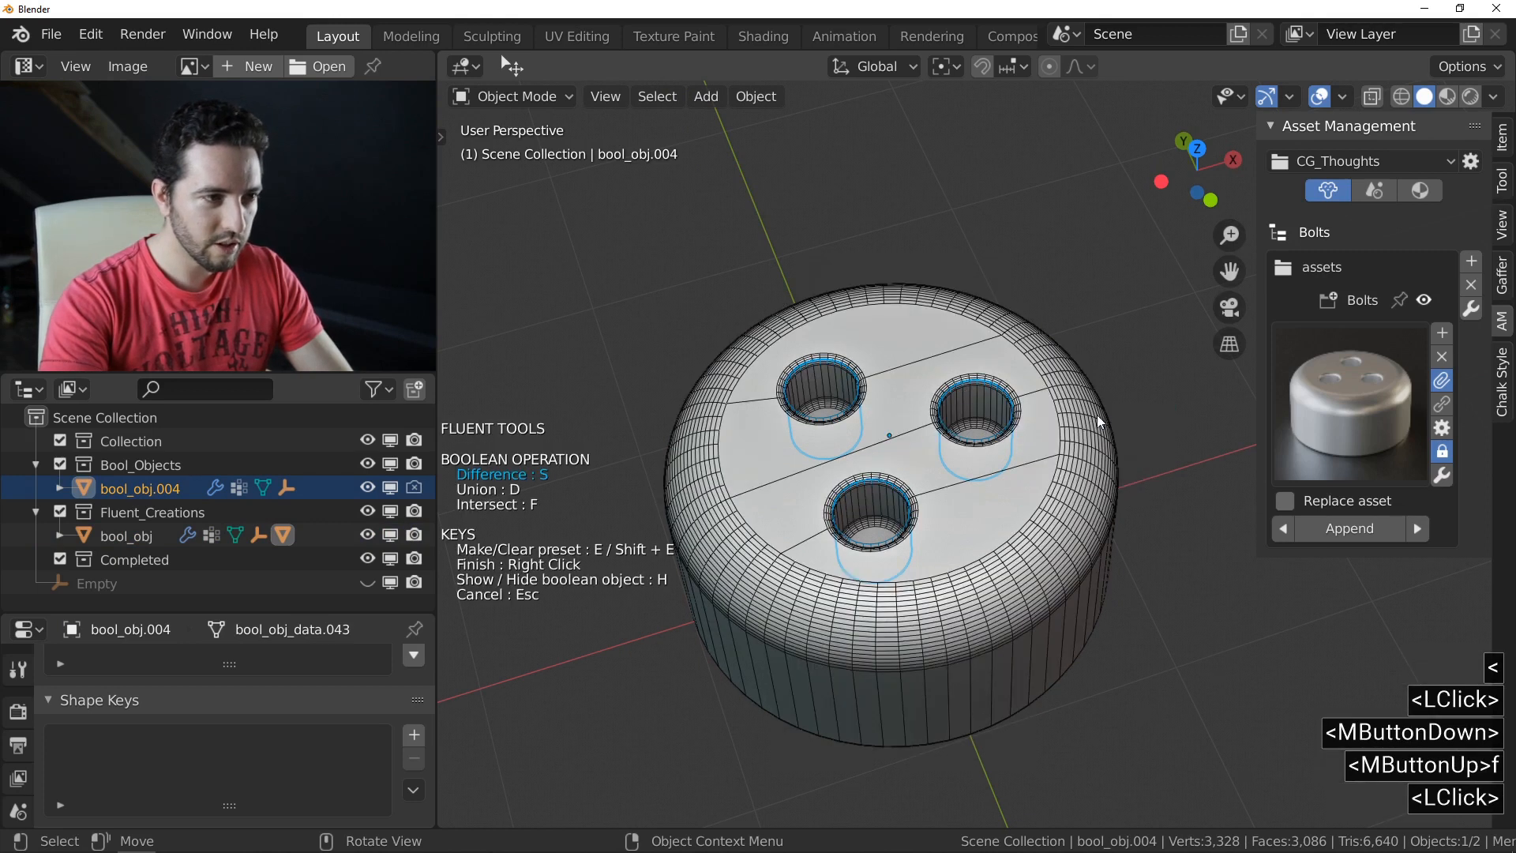
drag(906, 463, 960, 552)
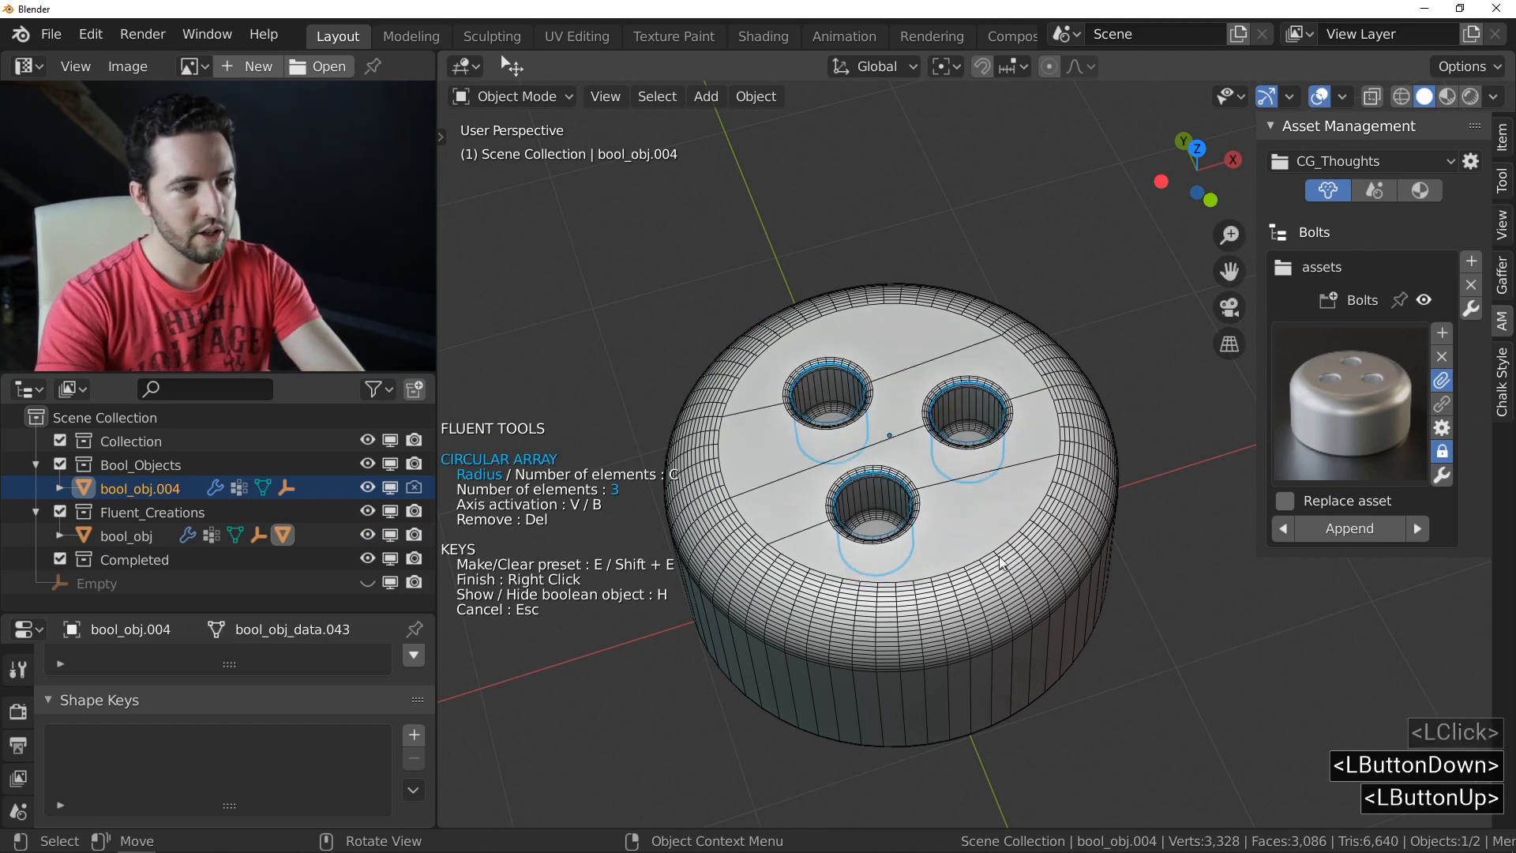
key(Delete)
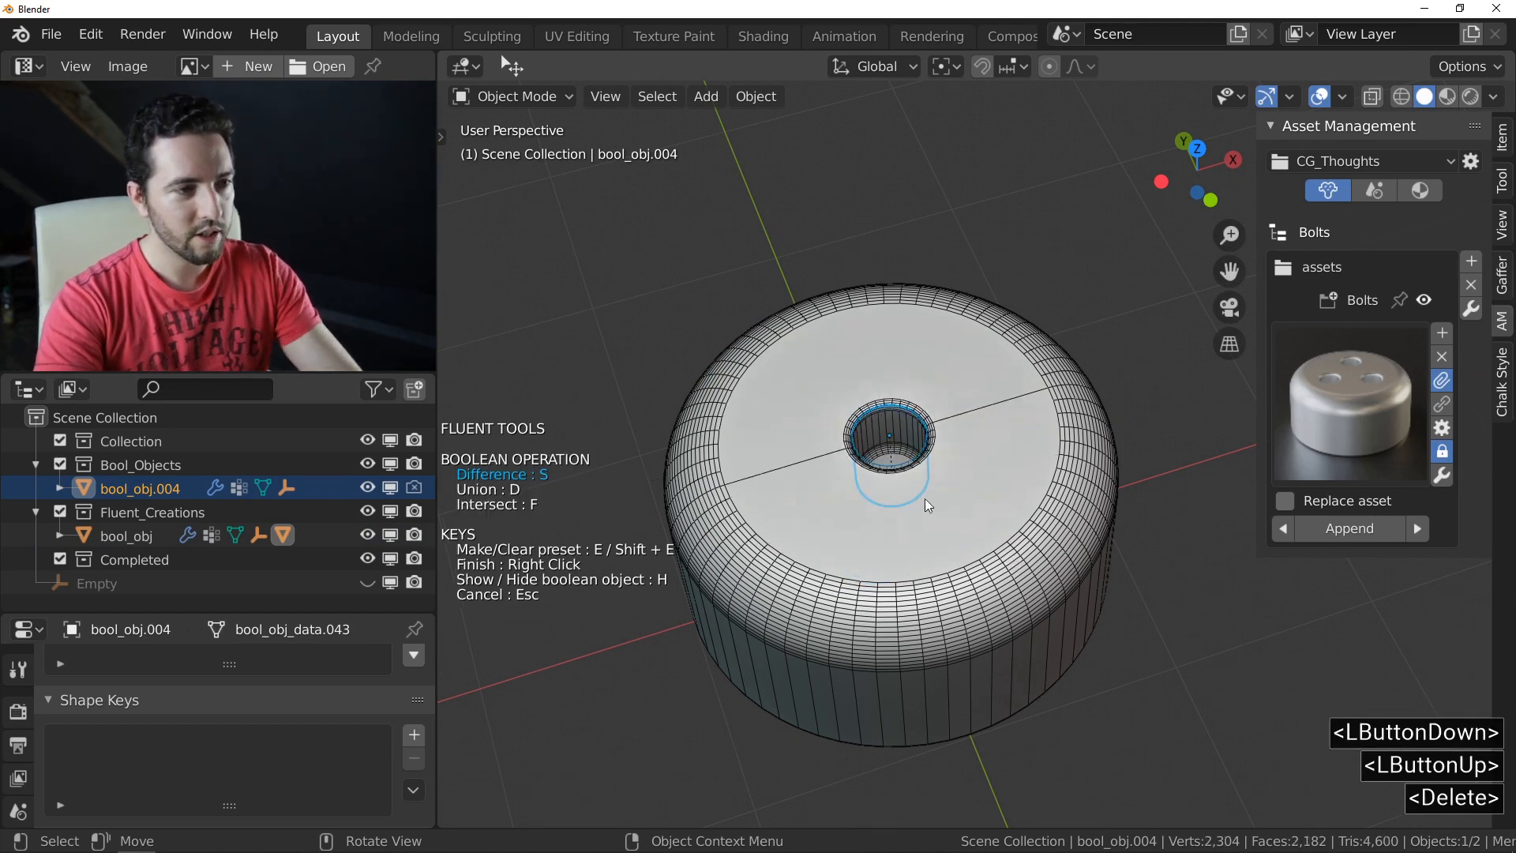
Step: Enlarge the central hole's radius and lower its resolution to form a hexagonal socket, finishing the Fluent edit
drag(892, 505, 989, 414)
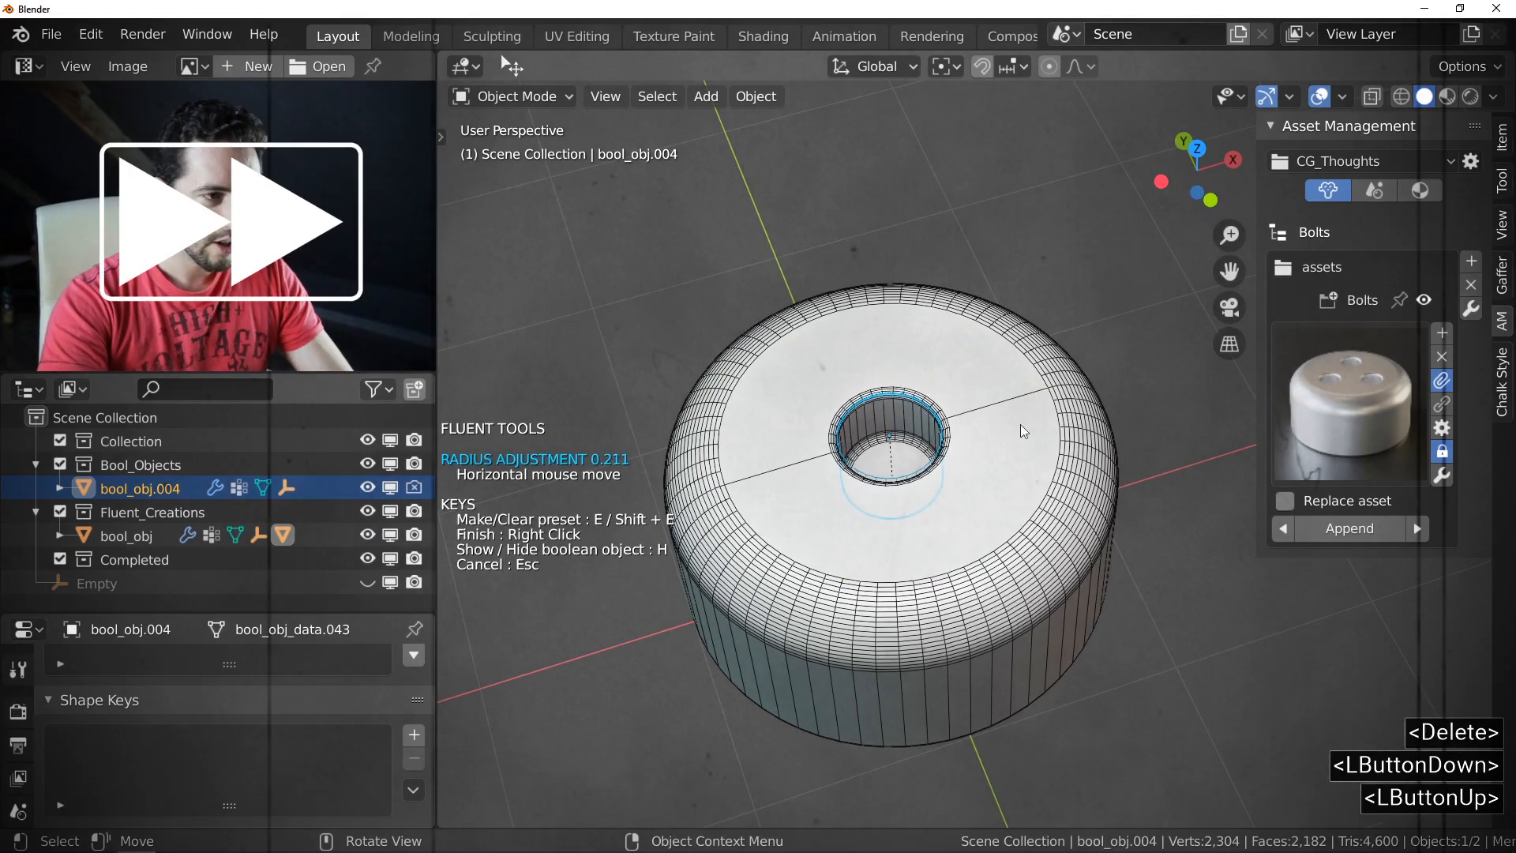
click(1086, 459)
drag(943, 488, 1043, 431)
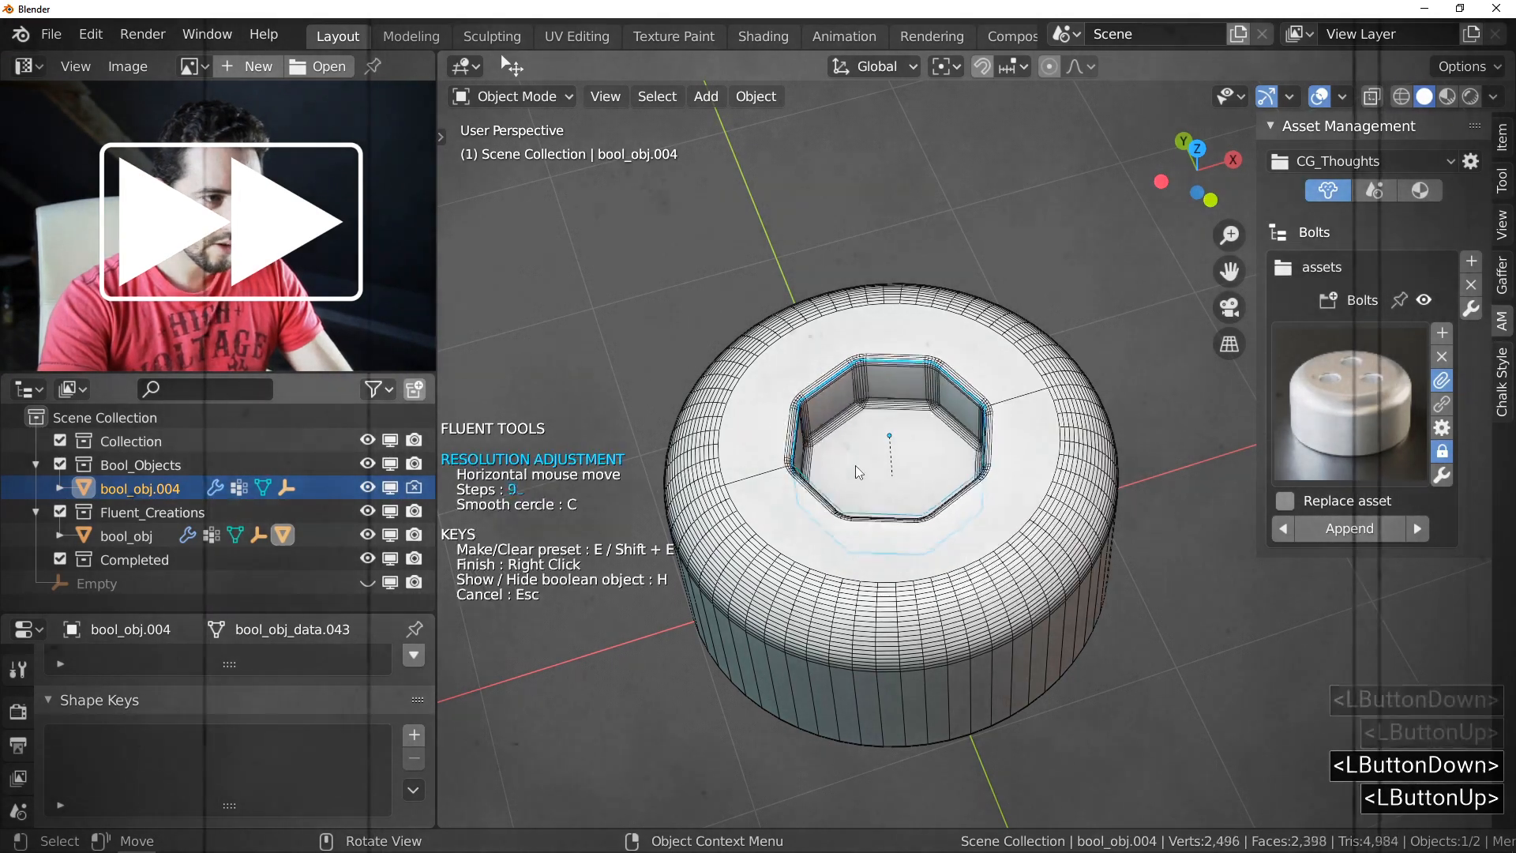
click(845, 469)
middle_drag(846, 469, 844, 396)
right_click(842, 390)
Step: Run Fluent's Auto-Complete on the rounded hexagonal-socket head and apply all transforms to the completed mesh
middle_drag(866, 476, 887, 542)
scroll(884, 509, down, 4)
scroll(889, 529, up, 3)
click(892, 518)
key(f)
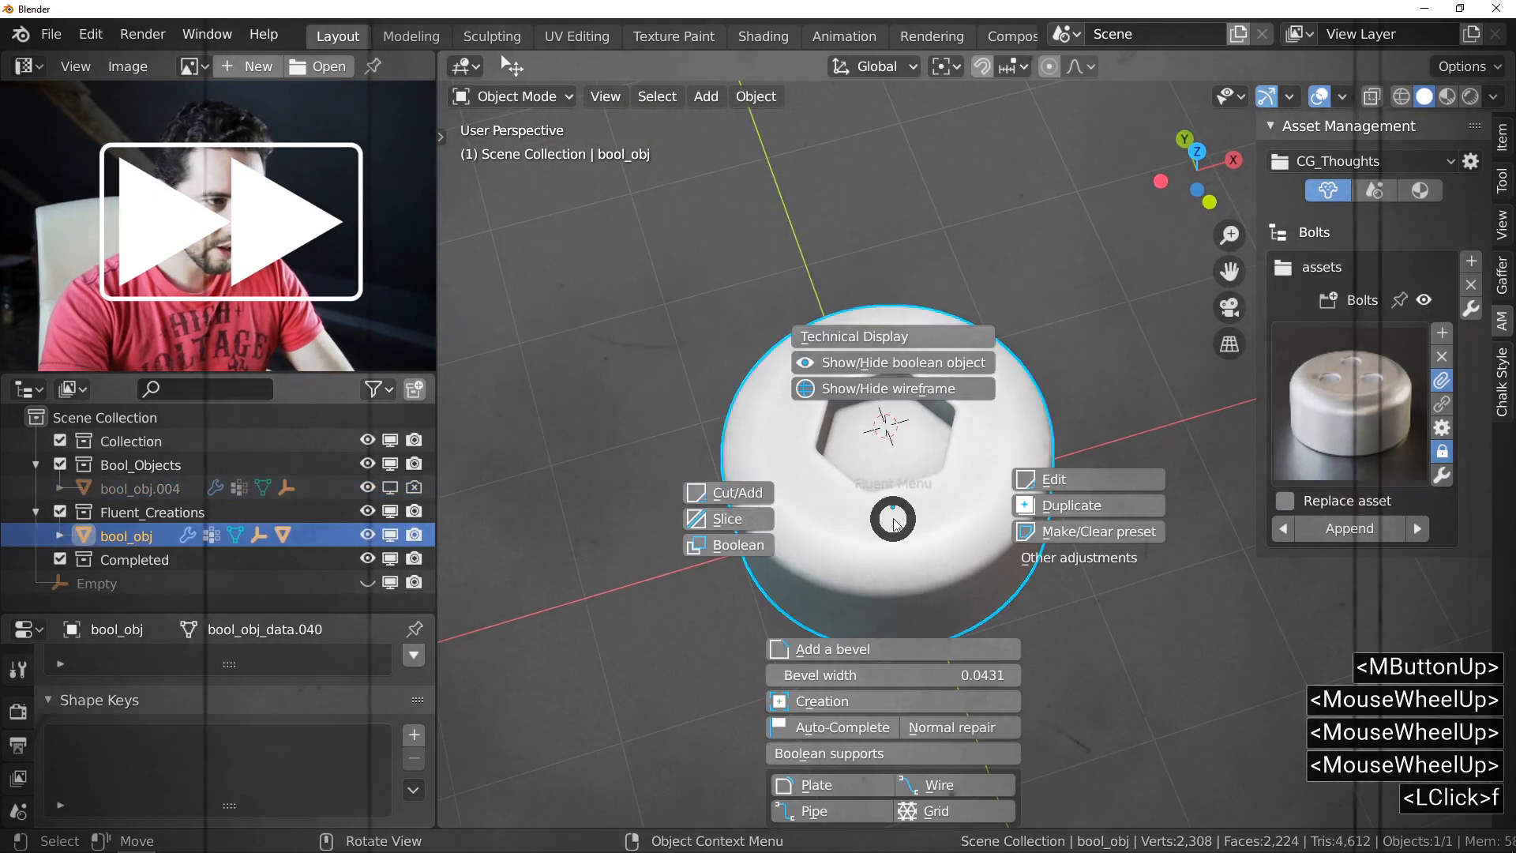
click(835, 725)
click(875, 541)
key(ctrl+a)
click(876, 544)
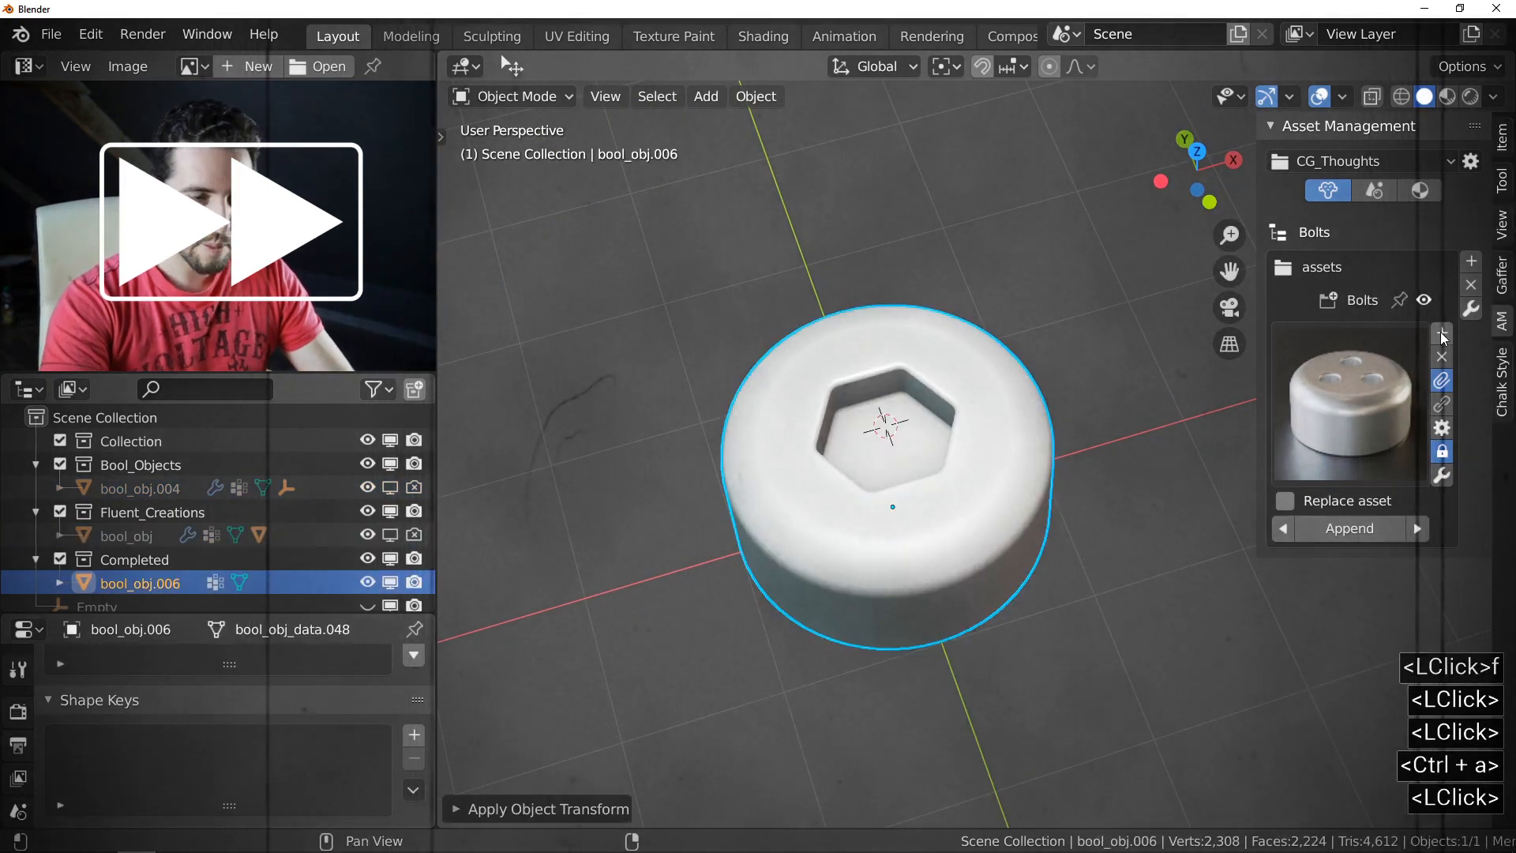
click(1442, 332)
click(1304, 695)
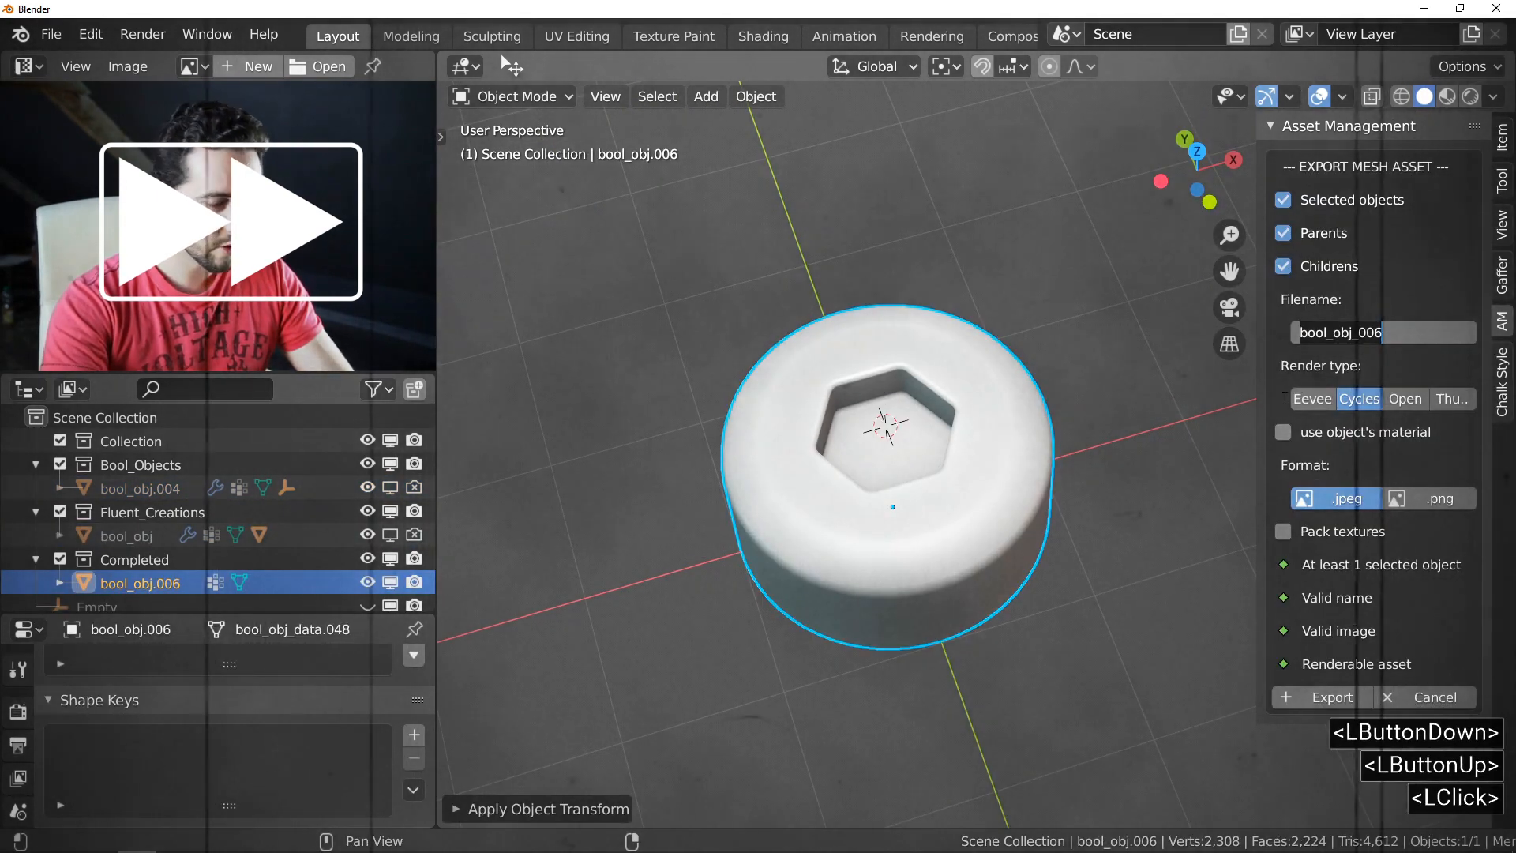
key(Escape)
key(Escape)
click(1382, 389)
click(1362, 557)
Step: Export the rounded hexagonal-socket head to the Bolts category as mesh asset "Bolt_05" with a Cycles render, and check the library previews
click(1442, 332)
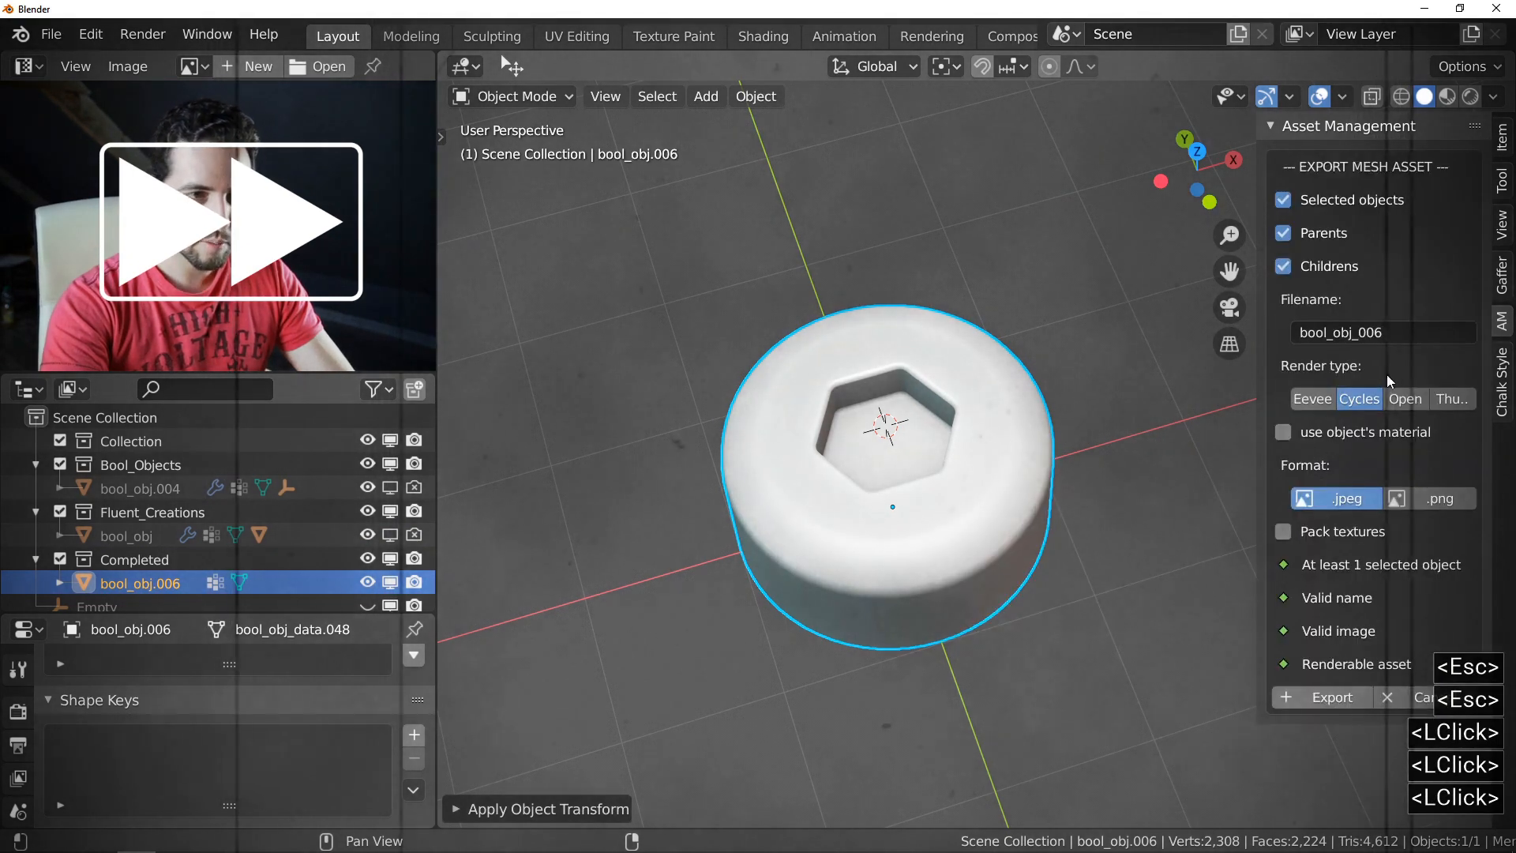
click(1390, 333)
text(Bolt_05)
key(Return)
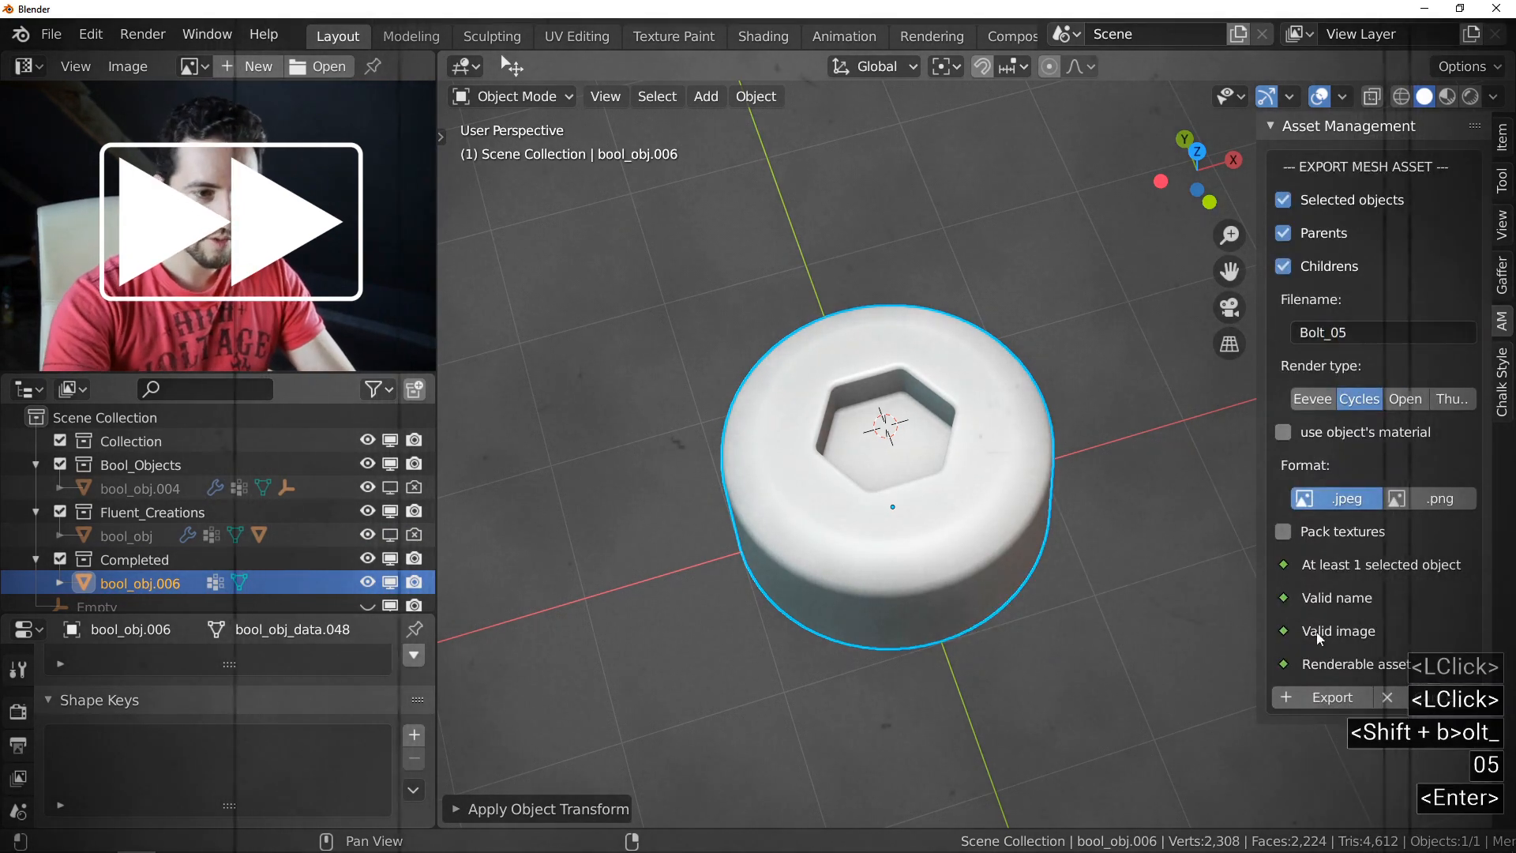
click(1312, 697)
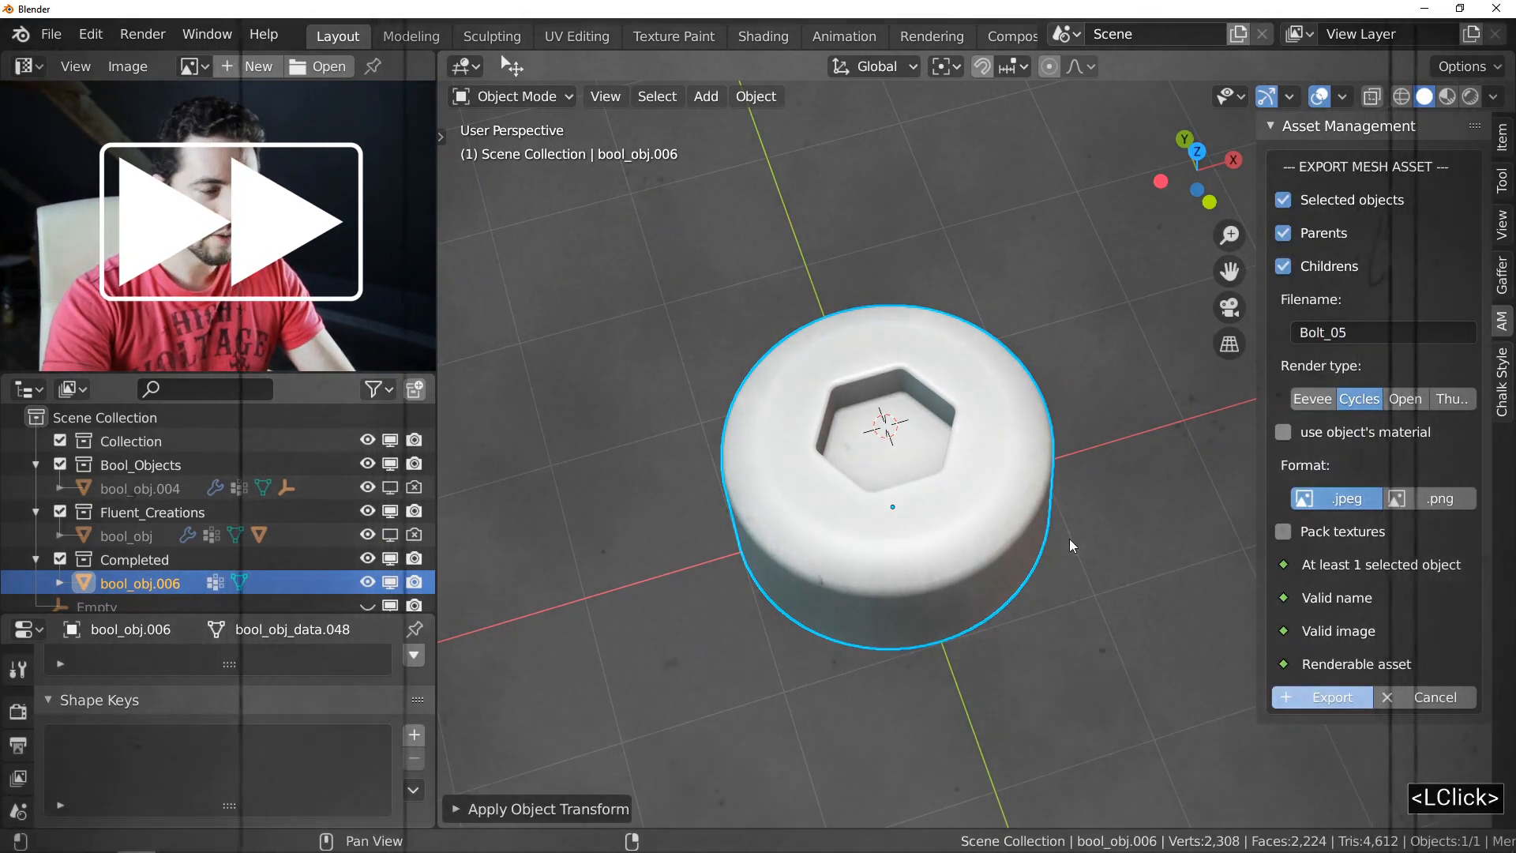
click(1357, 433)
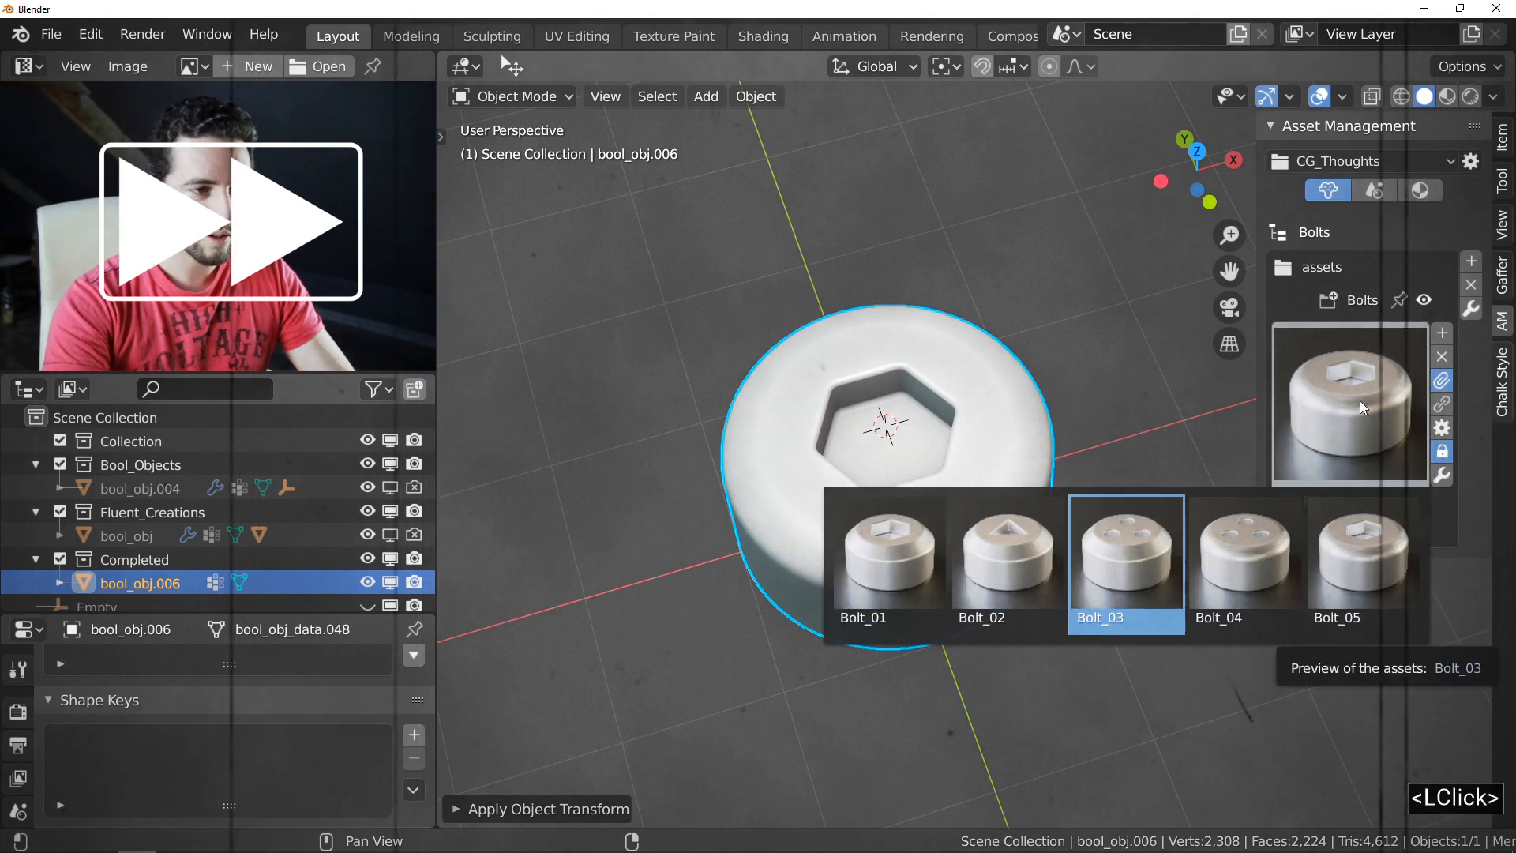
right_click(971, 454)
Step: Delete the completed hexagonal-socket copy, make the original Fluent head visible in viewport and renders again, and select it
middle_drag(886, 425, 878, 401)
key(Delete)
drag(390, 535, 414, 535)
click(126, 536)
Step: Reopen the hexagonal cutter for Fluent editing and reduce its resolution to a triangular socket, finishing the edit
scroll(902, 485, up, 2)
key(less)
click(944, 278)
key(f)
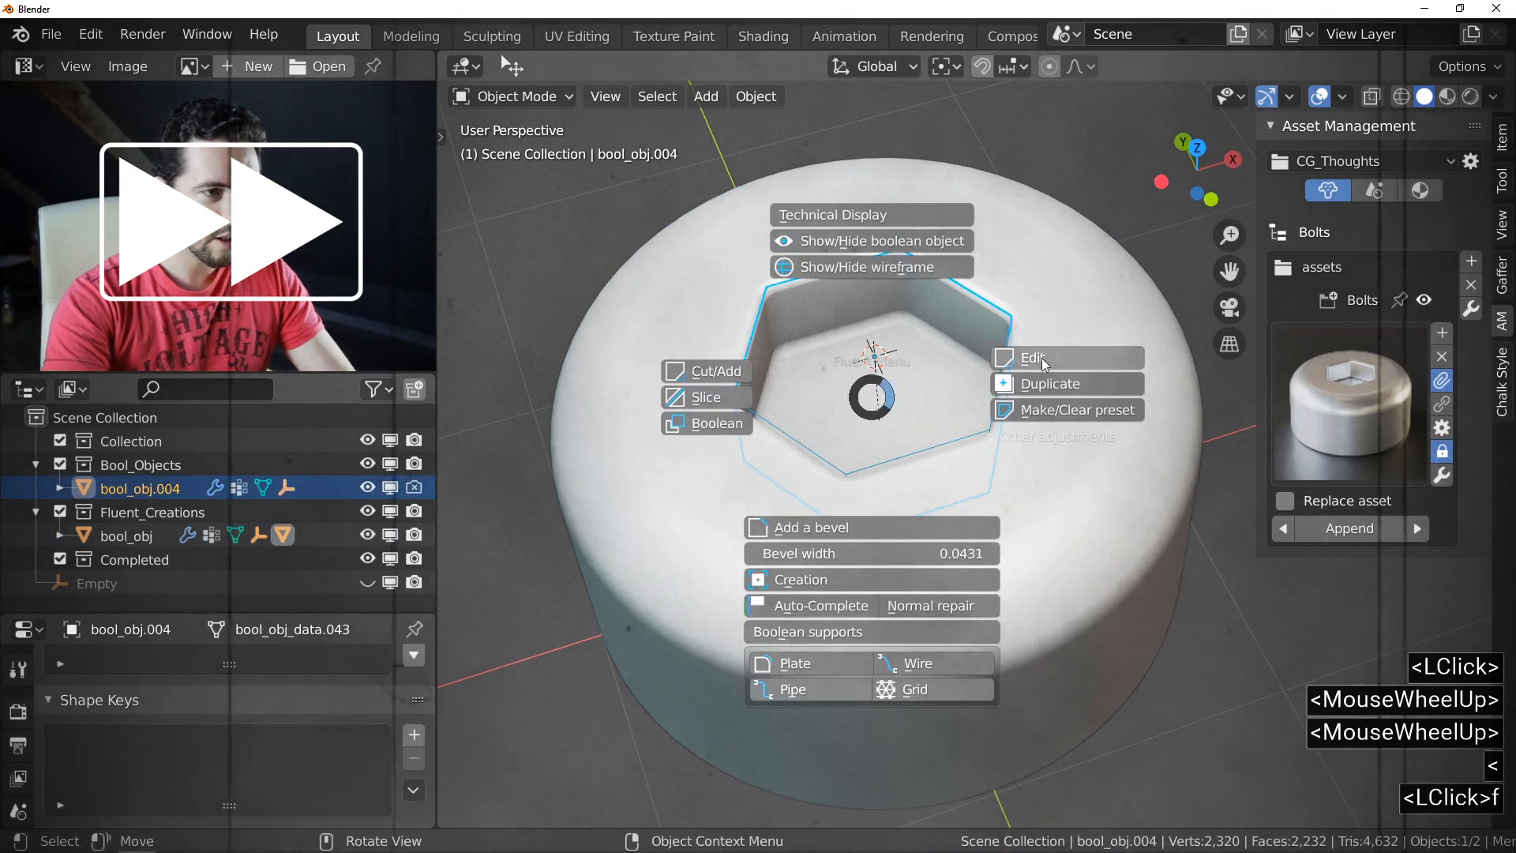
click(1034, 361)
click(948, 387)
click(877, 430)
mouse_move(876, 430)
middle_down()
mouse_move(898, 491)
mouse_move(902, 440)
mouse_move(875, 561)
mouse_move(932, 443)
mouse_move(889, 437)
middle_up()
right_click(897, 491)
Step: Run Fluent's Auto-Complete on the rounded triangular-socket head and apply all transforms to the completed mesh
key(less)
scroll(902, 439, down, 3)
click(897, 442)
key(f)
click(842, 649)
click(827, 544)
key(ctrl+a)
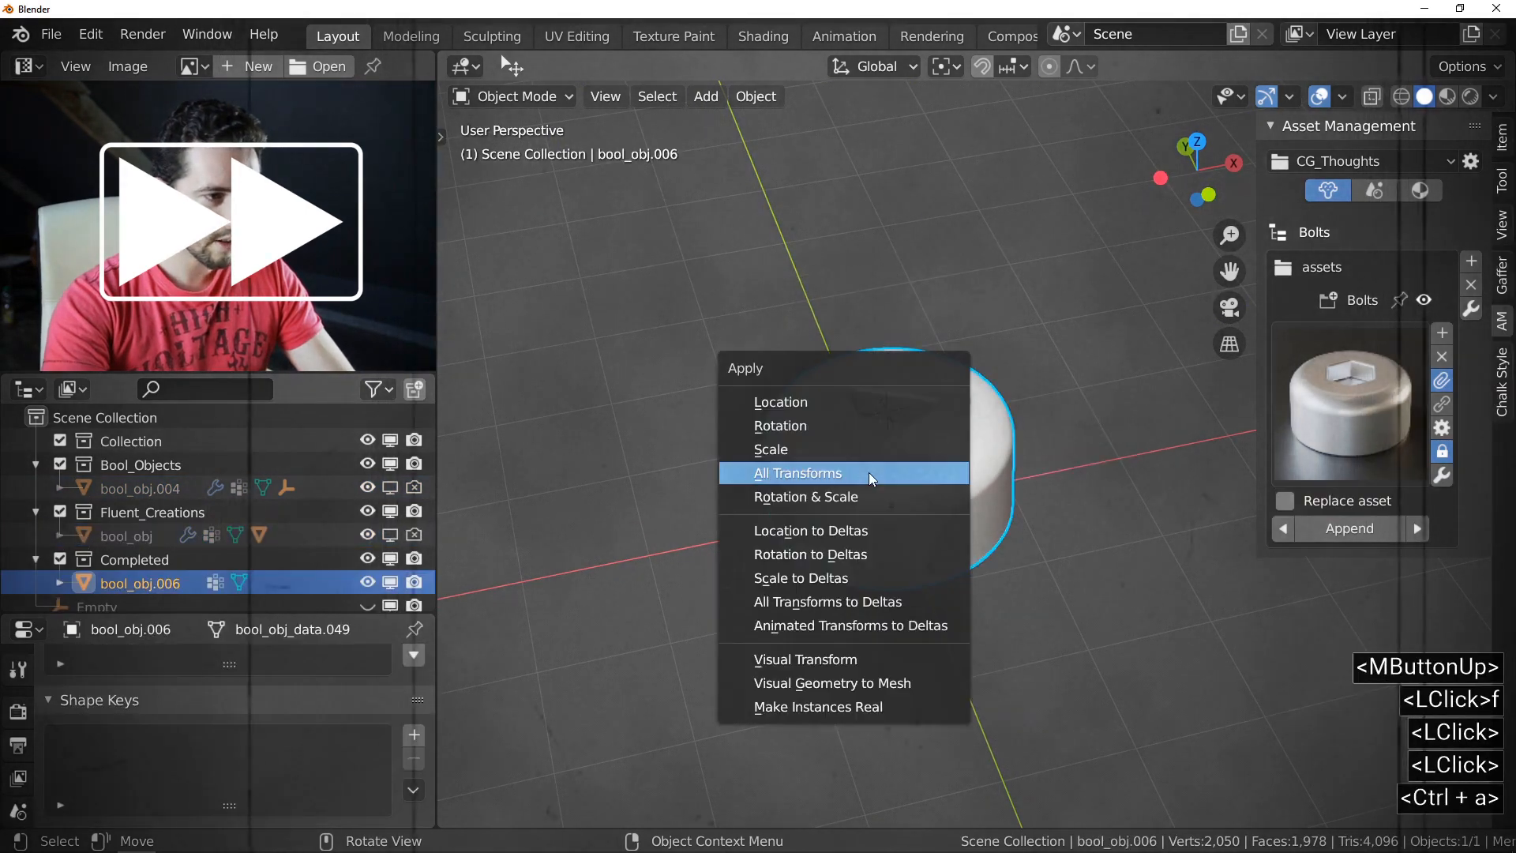
click(869, 473)
Step: Export the rounded triangular-socket head to the Bolts category as mesh asset "Bolt_06" with a Cycles render, and check the library previews
click(1367, 411)
click(1471, 261)
click(1392, 333)
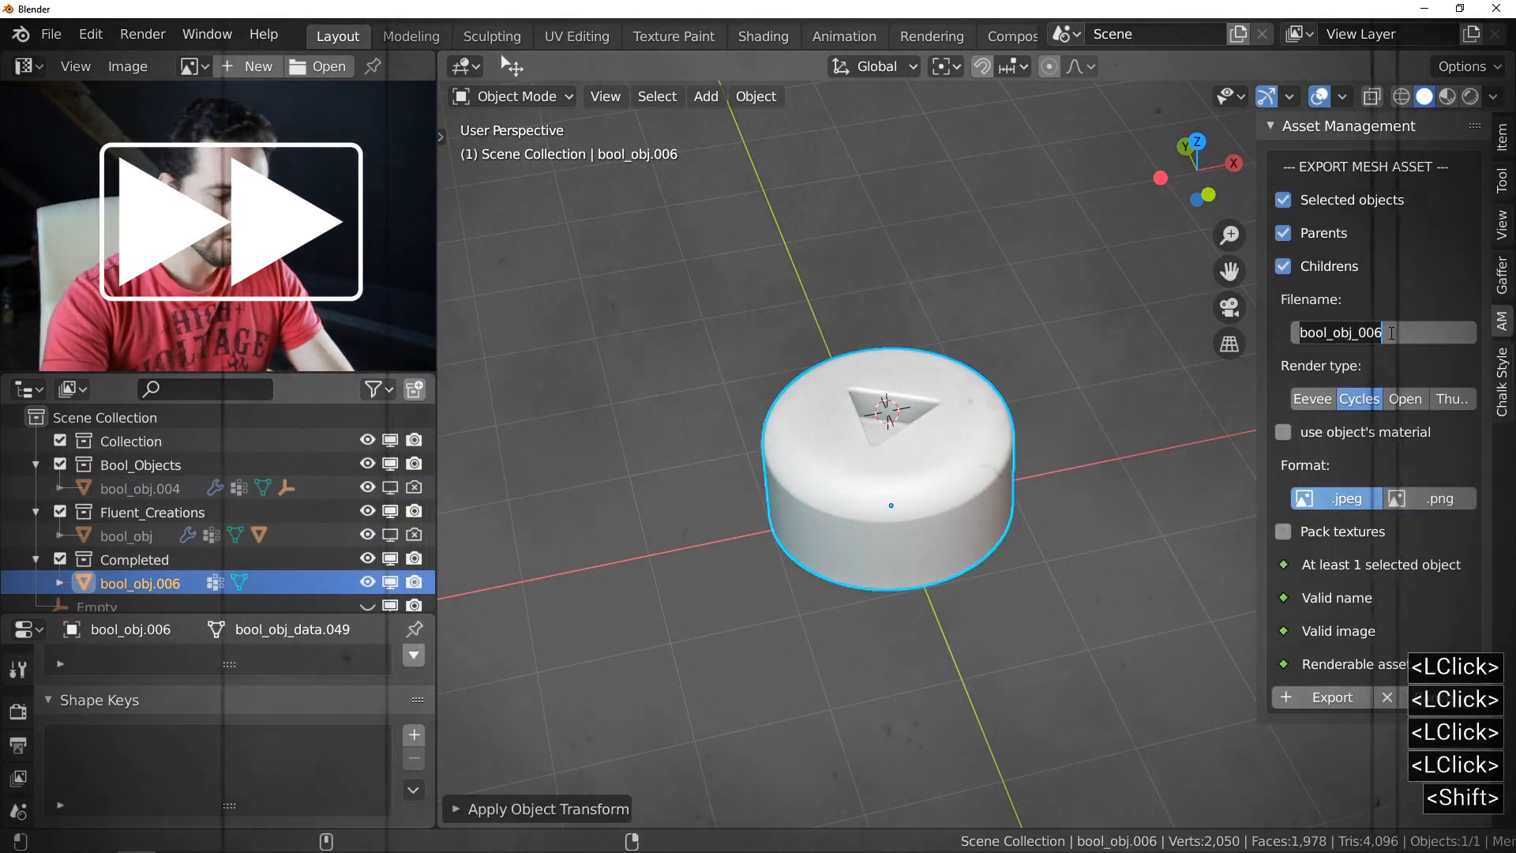
text(Bolt_06)
key(Return)
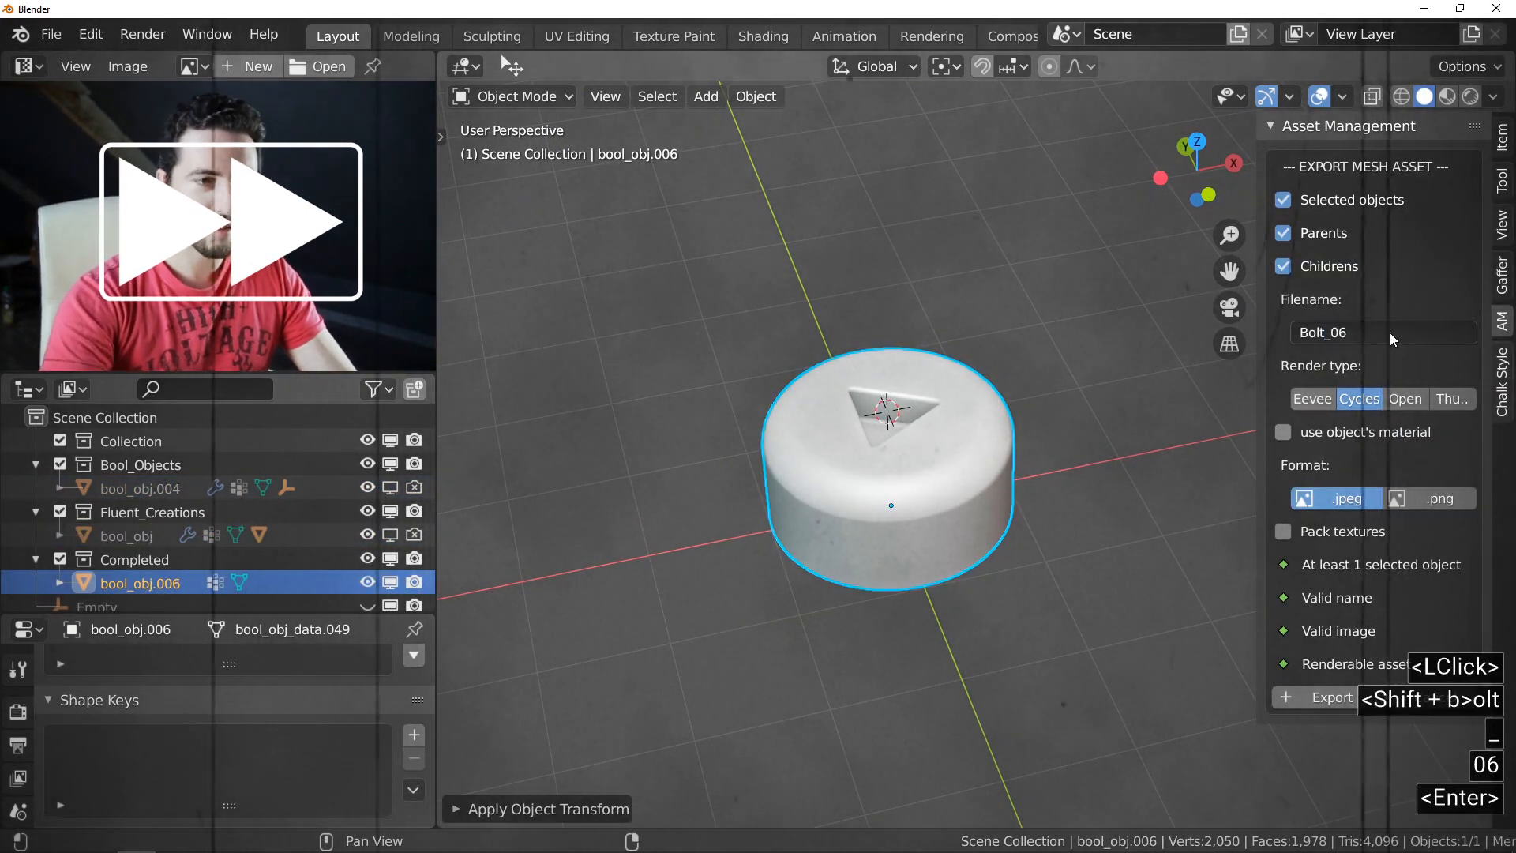
click(1332, 697)
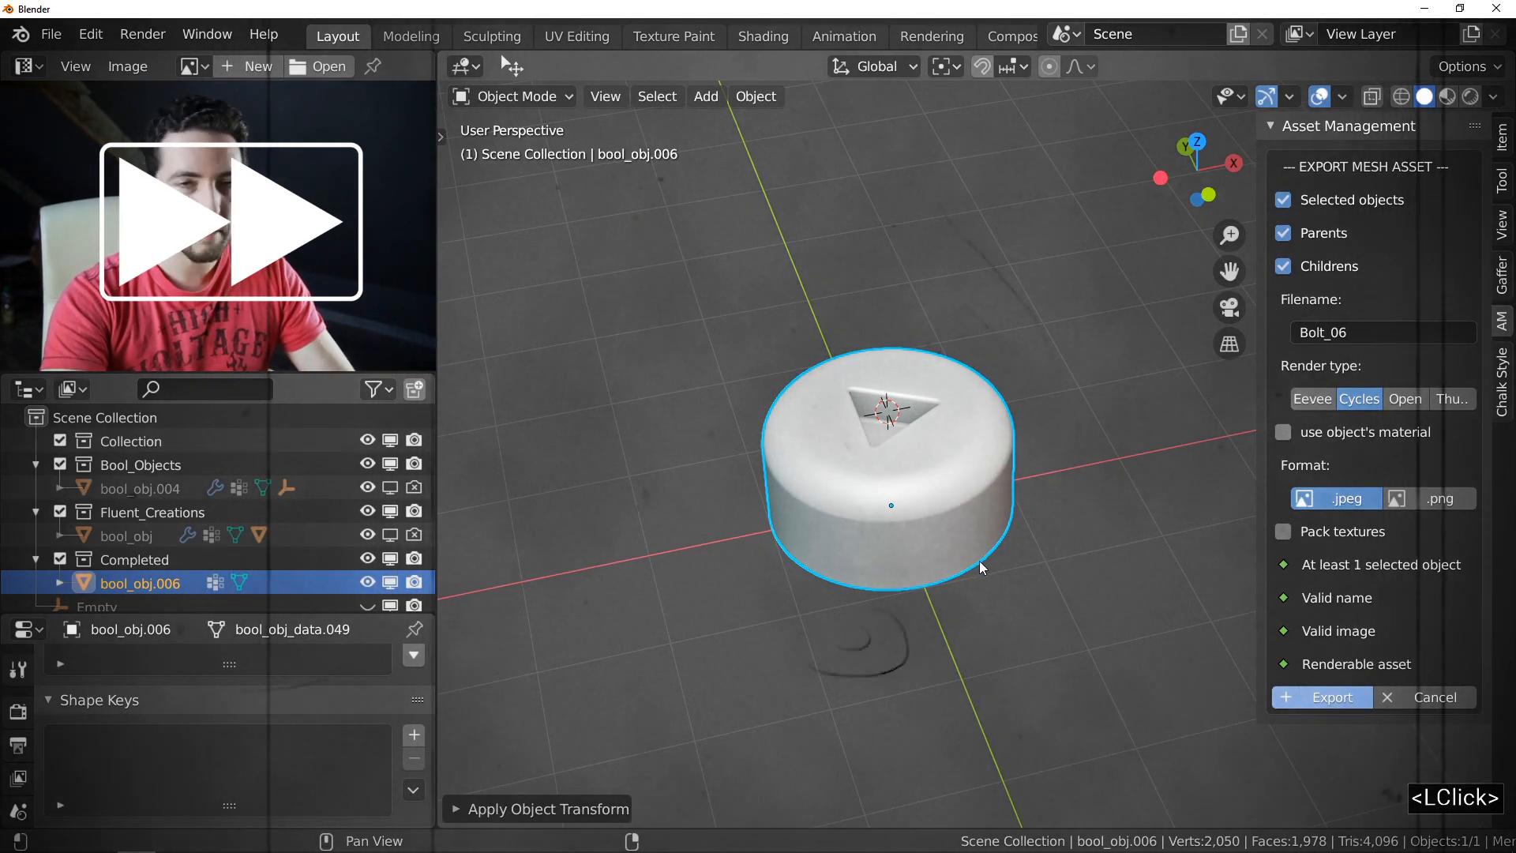
click(1343, 405)
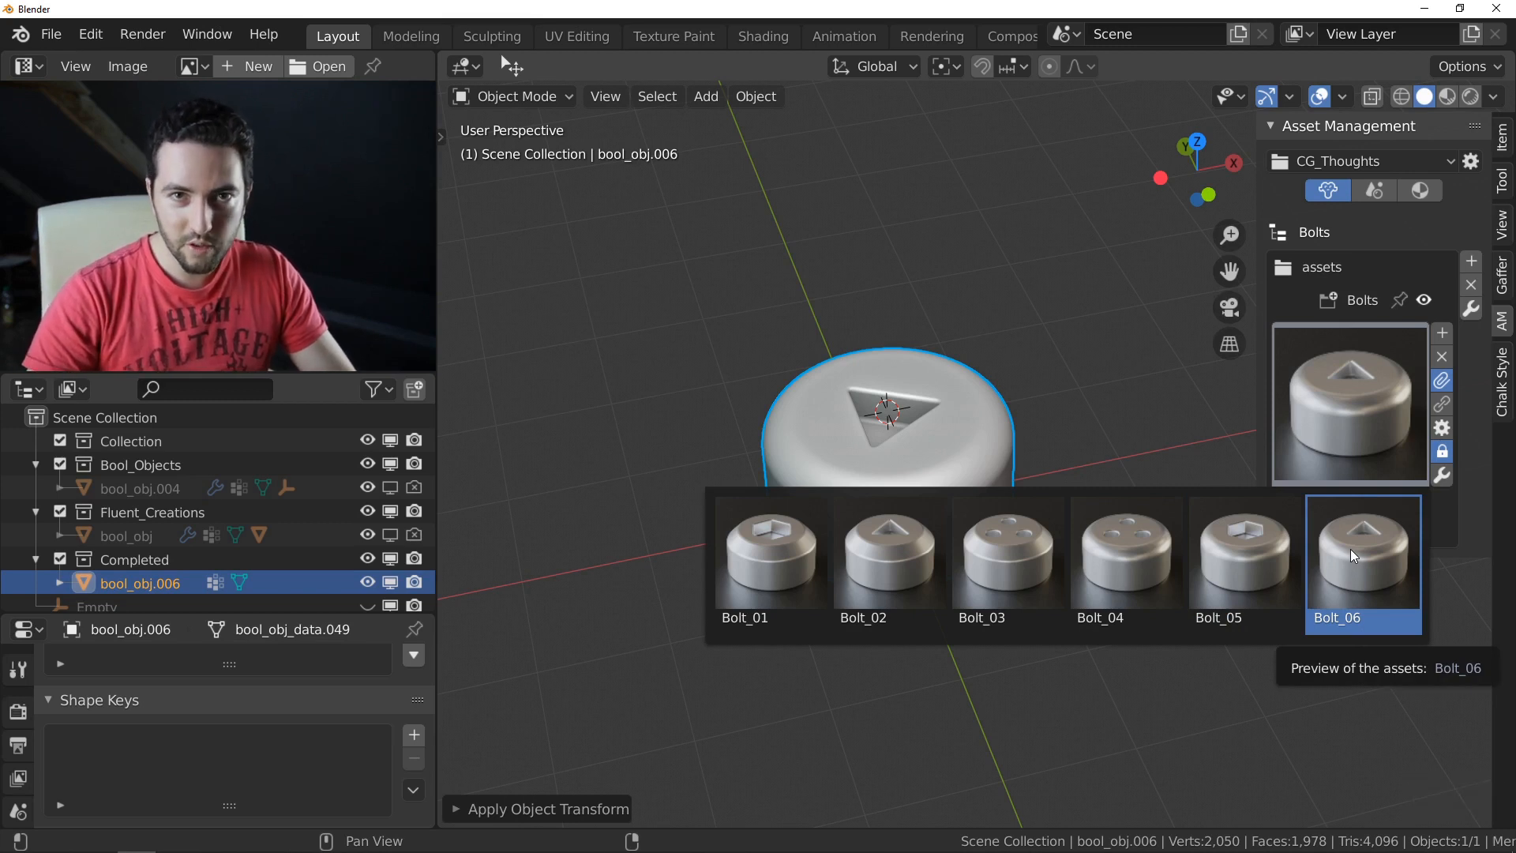
right_click(1350, 548)
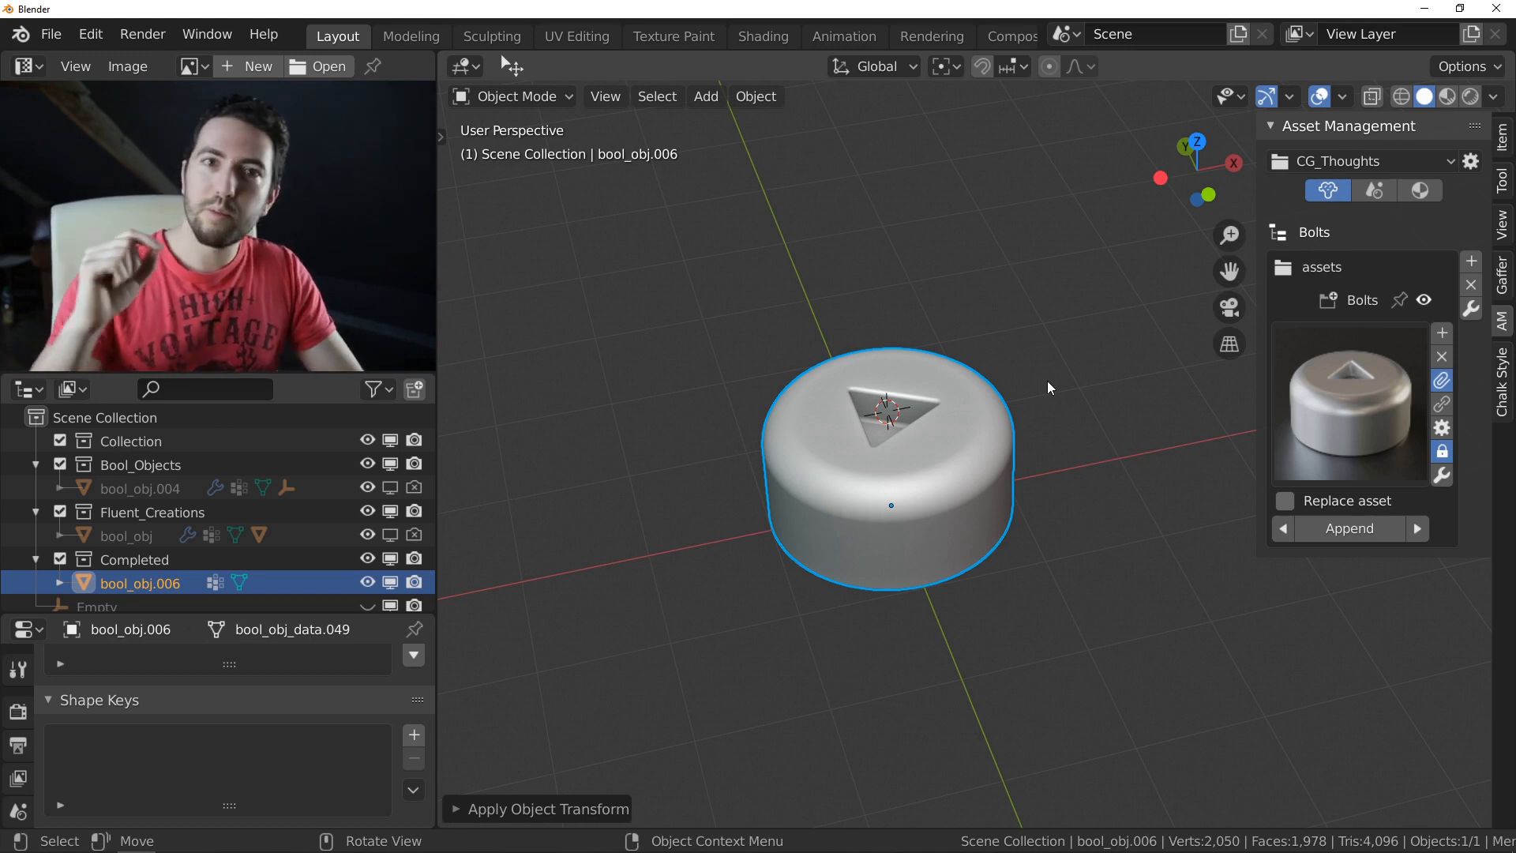
Step: Clear all remaining objects from the scene and snap the 3D cursor to the world origin
click(971, 442)
key(a)
key(w)
middle_drag(971, 442, 973, 454)
key(shift+s)
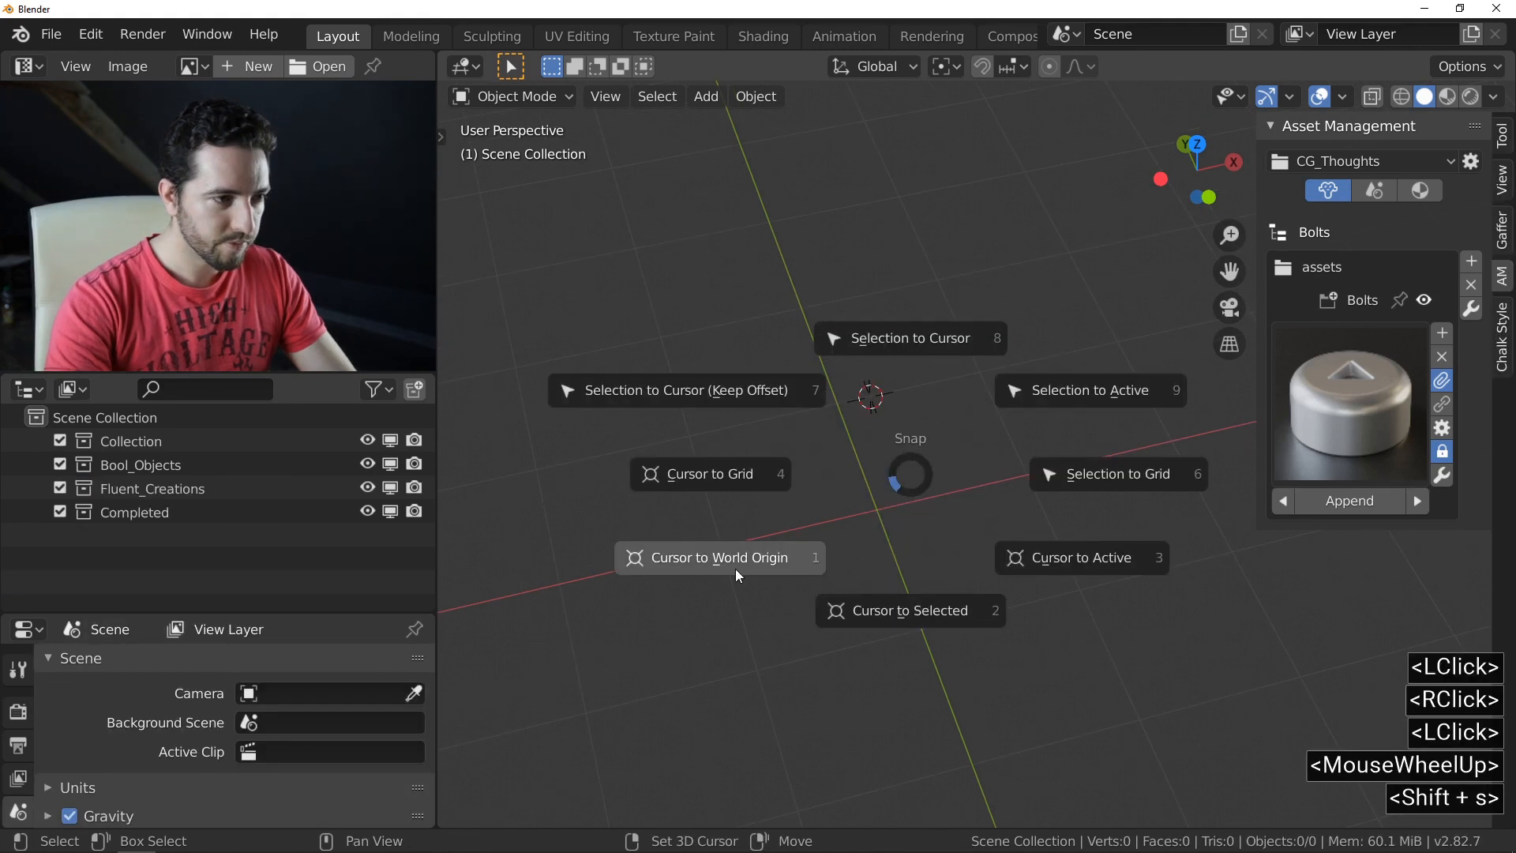
click(738, 562)
Step: Add a mesh cube at the world origin and hide the viewport sidebar
middle_drag(737, 562, 871, 500)
key(n)
key(shift+a)
mouse_move(857, 375)
click(1004, 401)
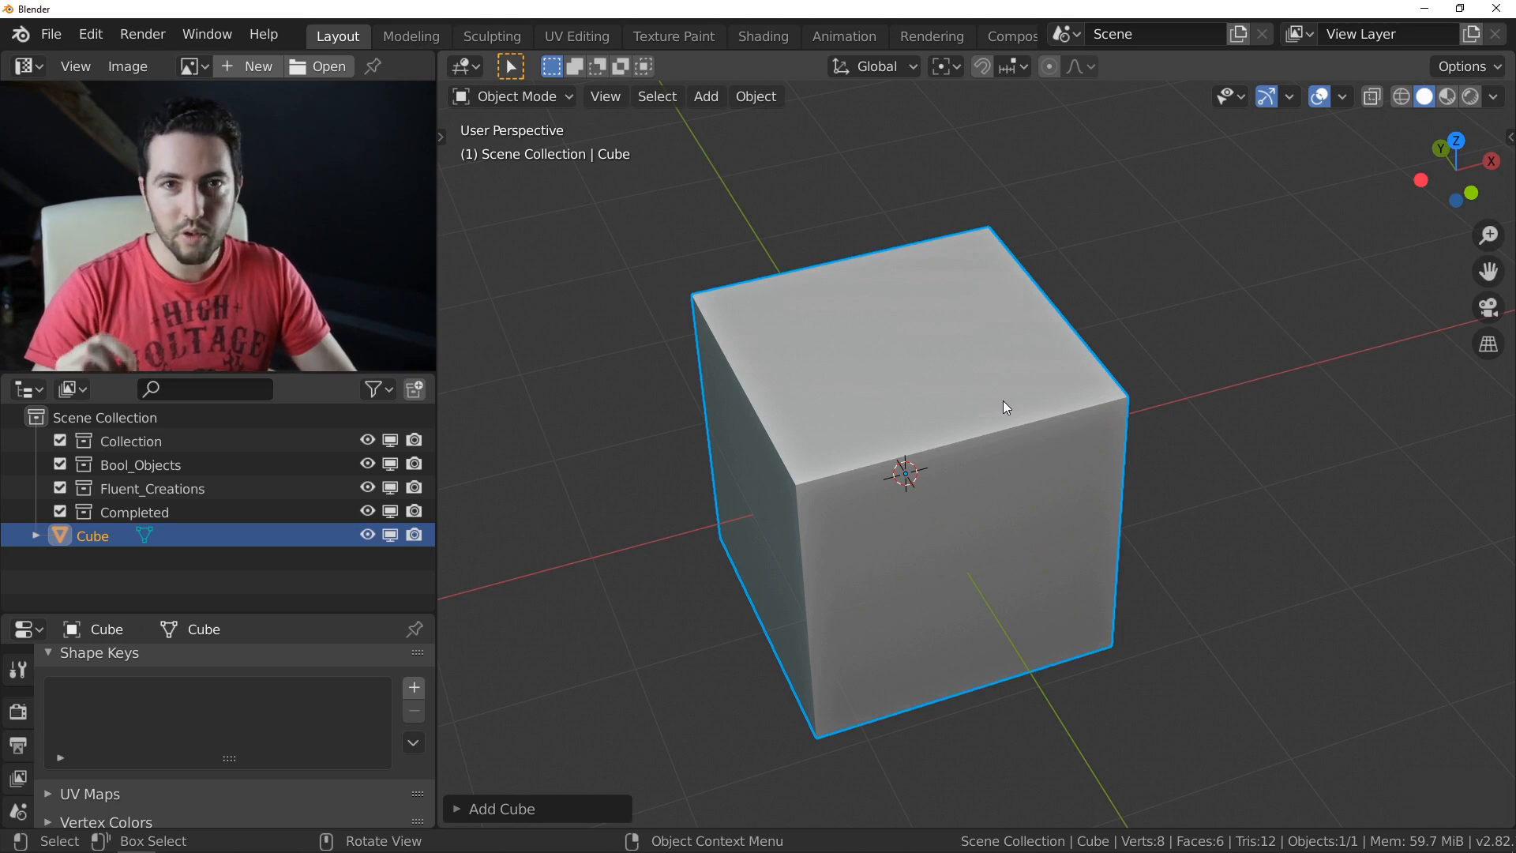
Step: Give the cube a level 4 Subdivision Surface modifier and apply it to the mesh
key(ctrl)
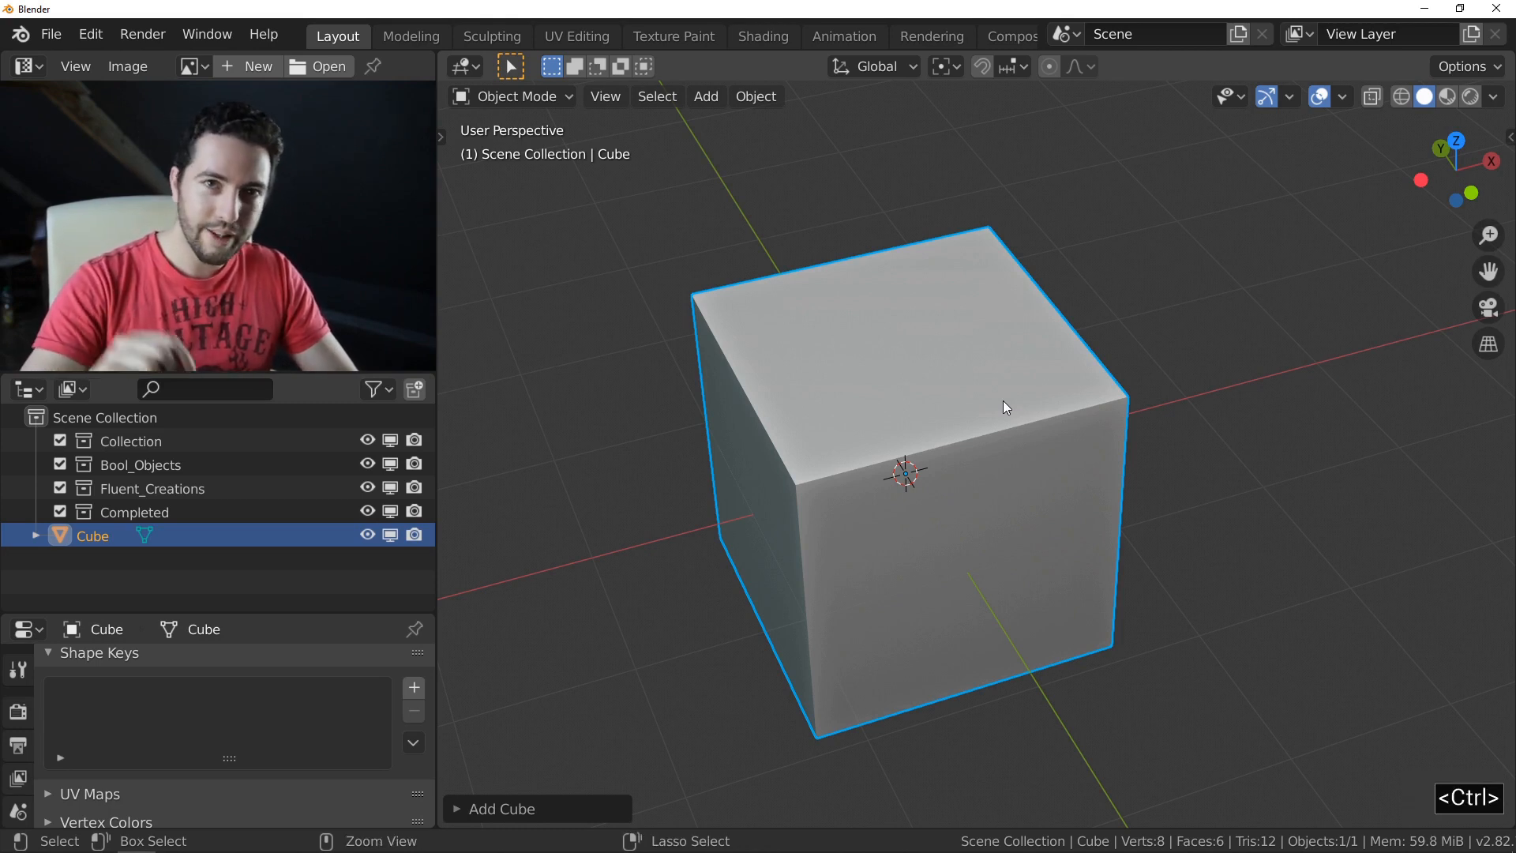
key(ctrl+apostrophe)
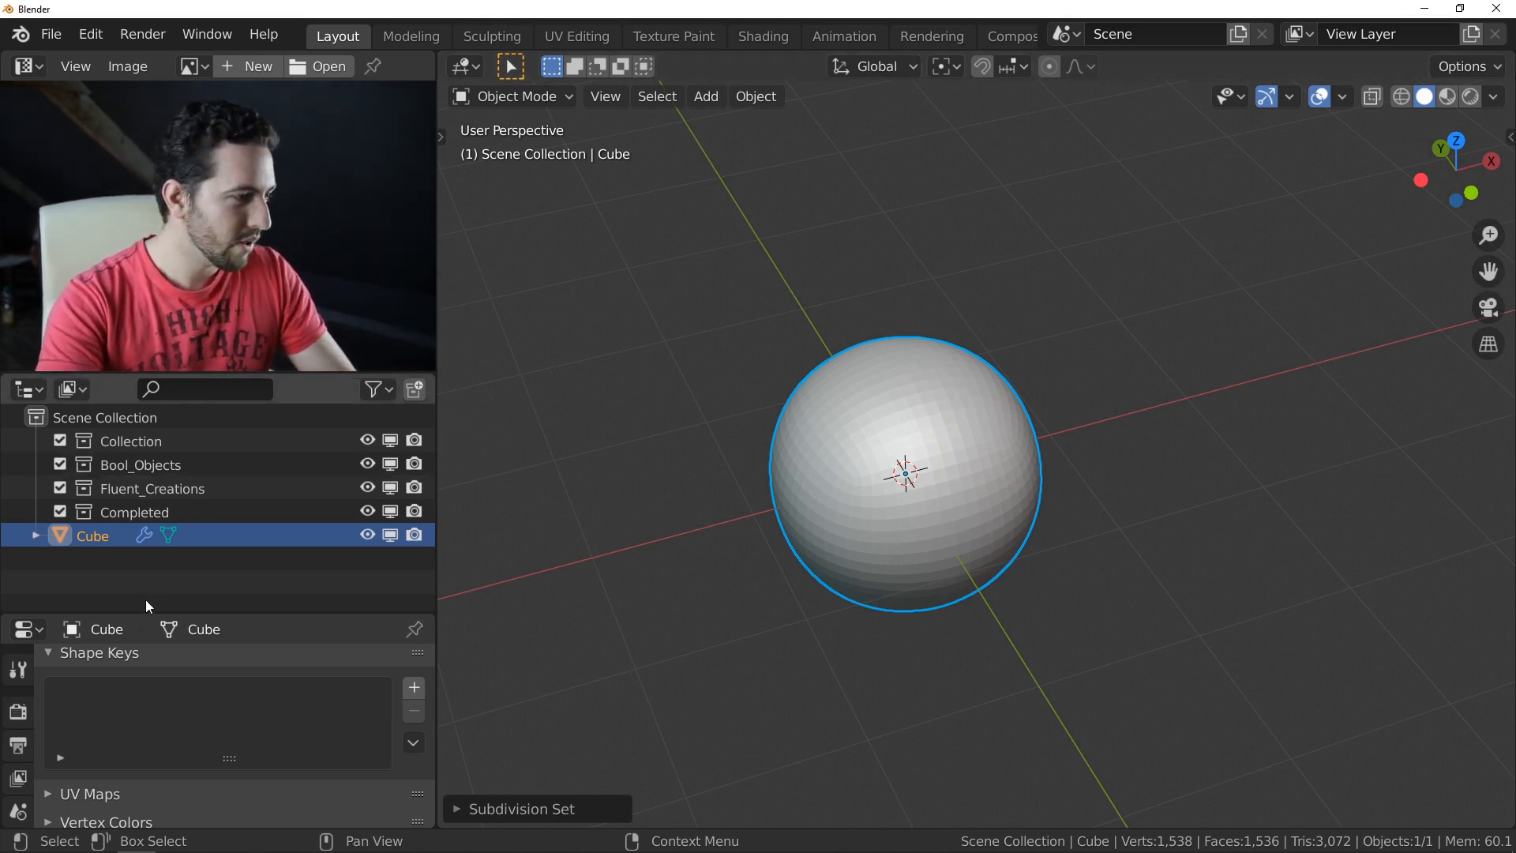
drag(158, 608, 158, 486)
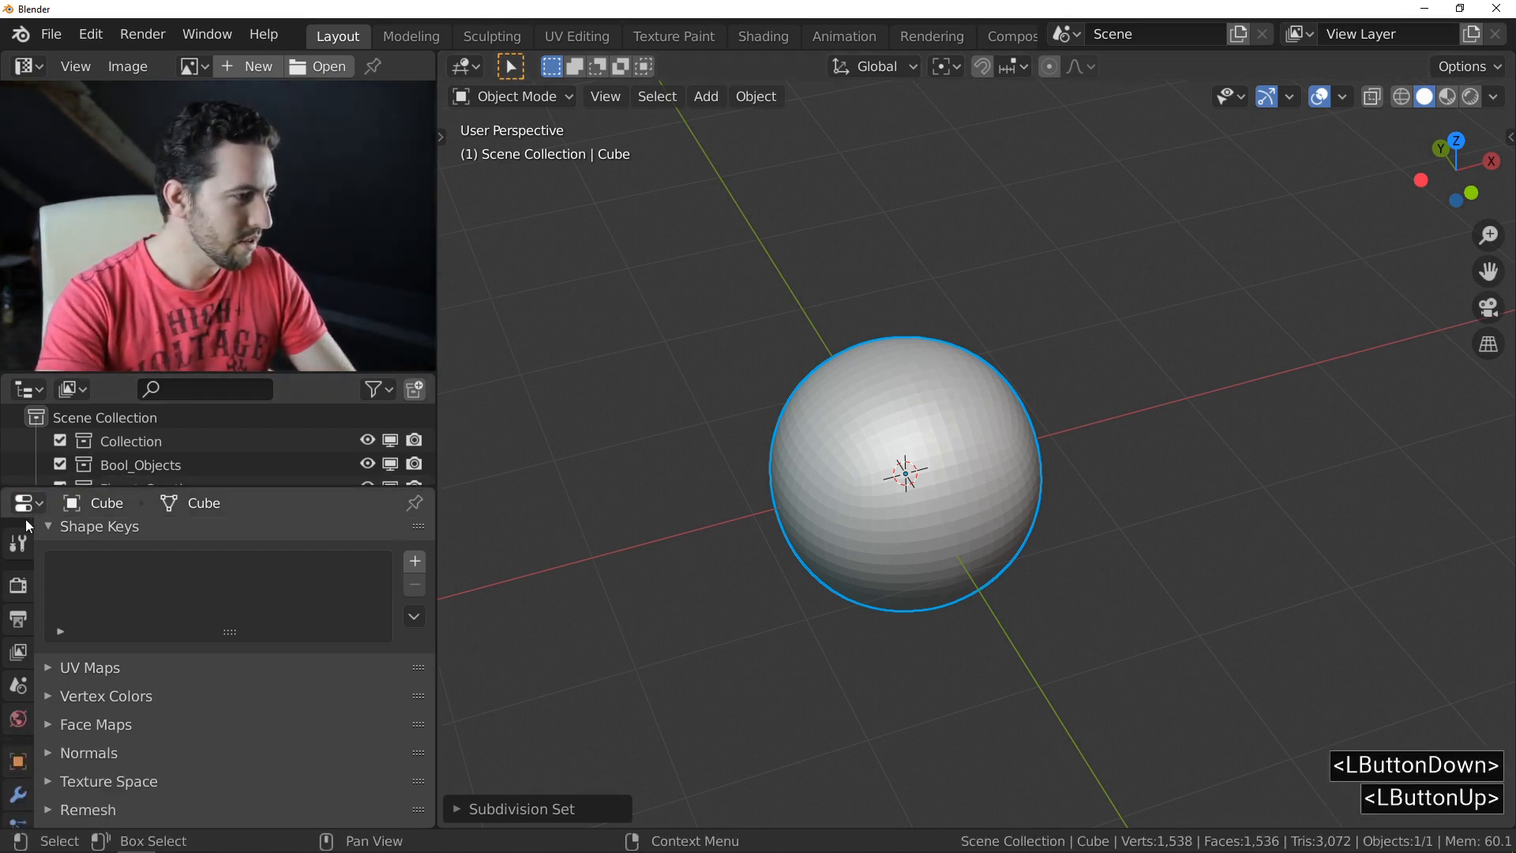
click(18, 793)
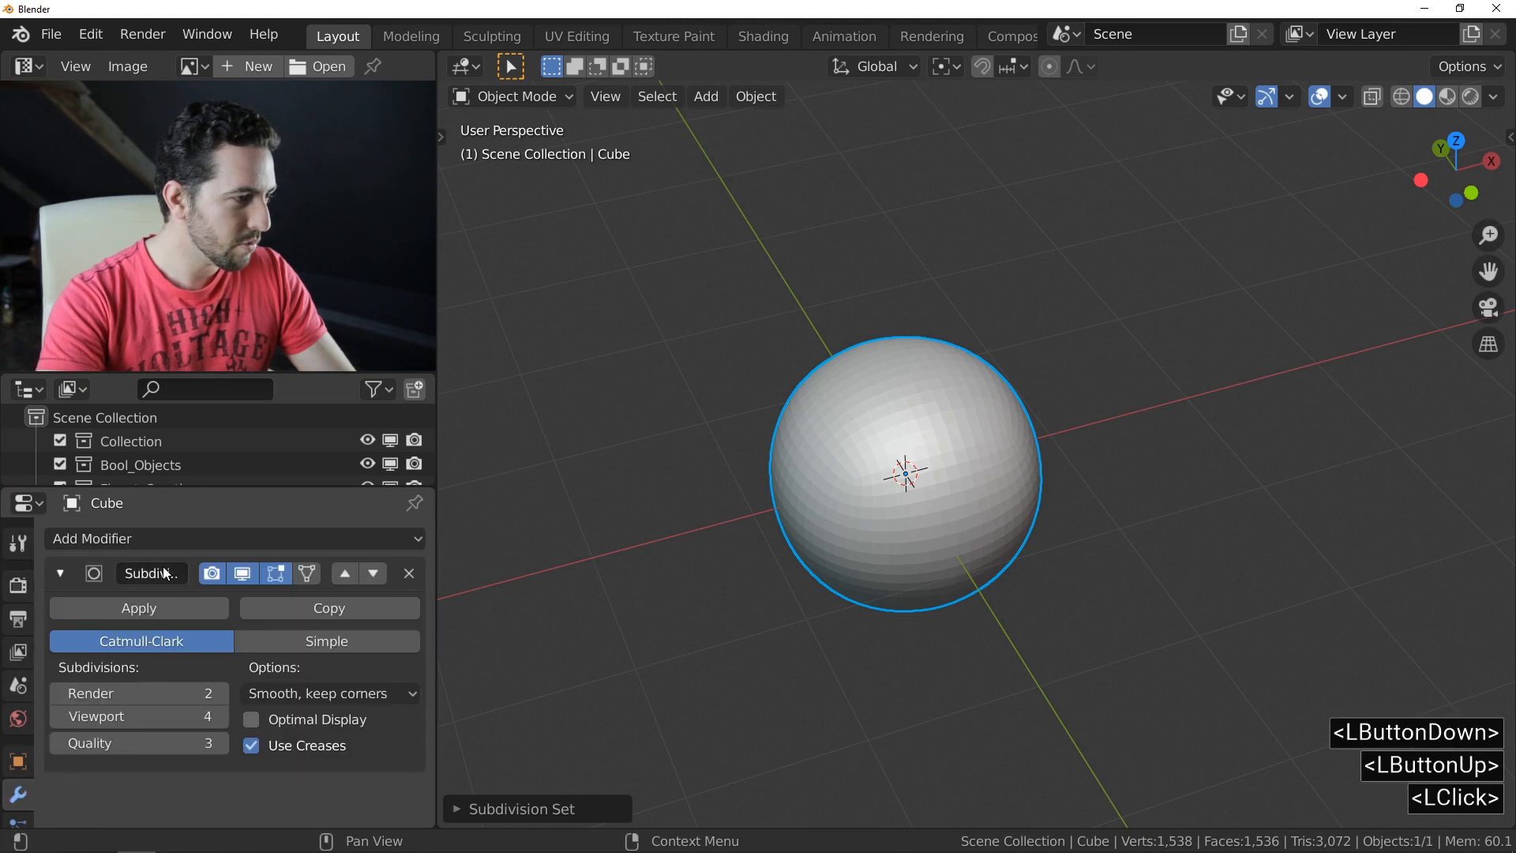
click(173, 613)
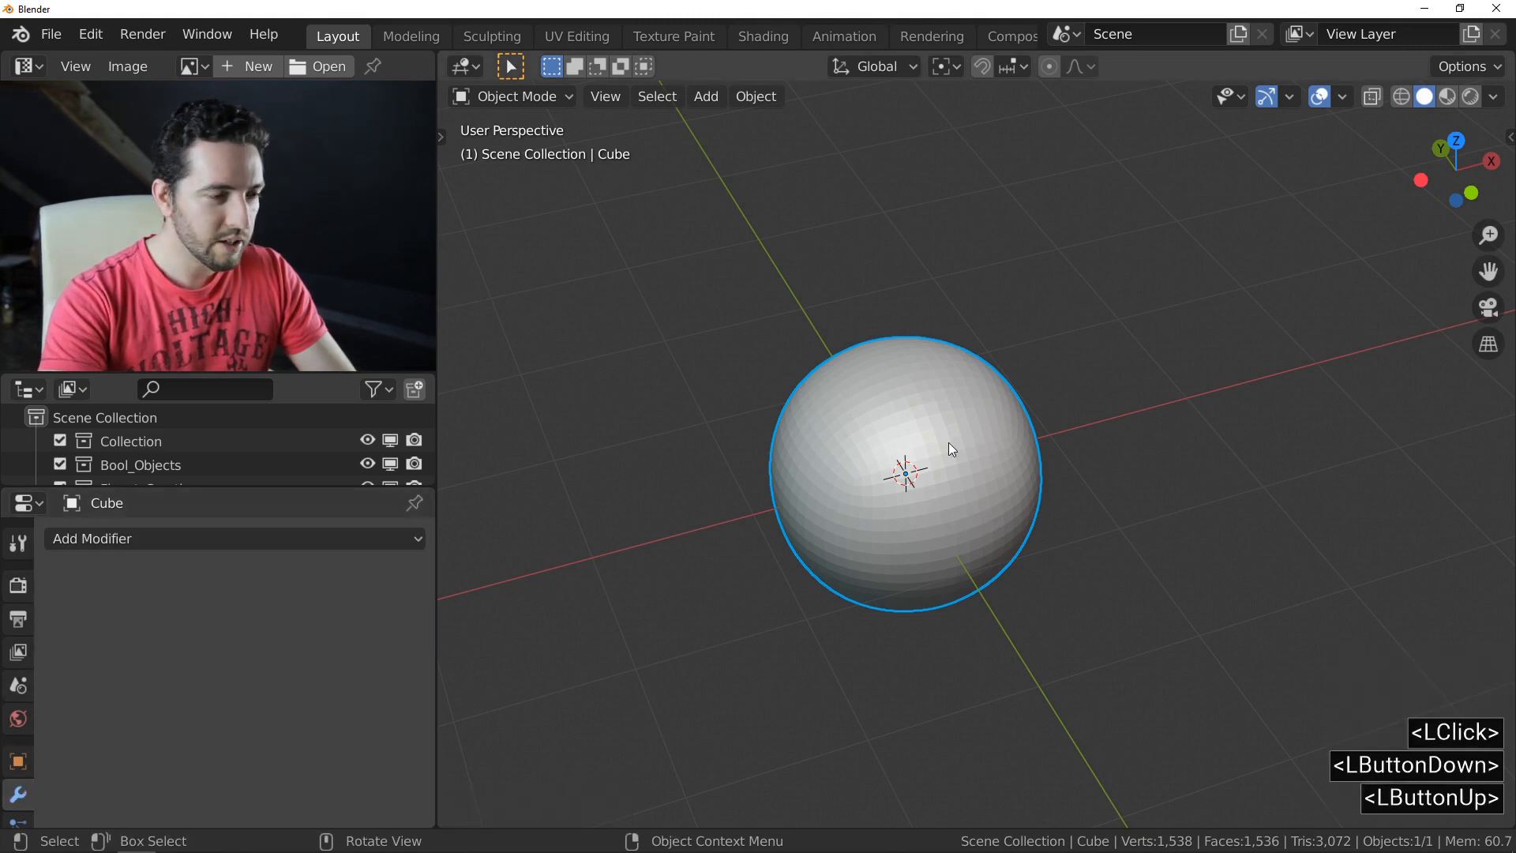
Step: Make the whole subdivided cube perfectly round in Edit Mode by running To Sphere with a factor of 1
key(Tab)
middle_drag(951, 450, 925, 456)
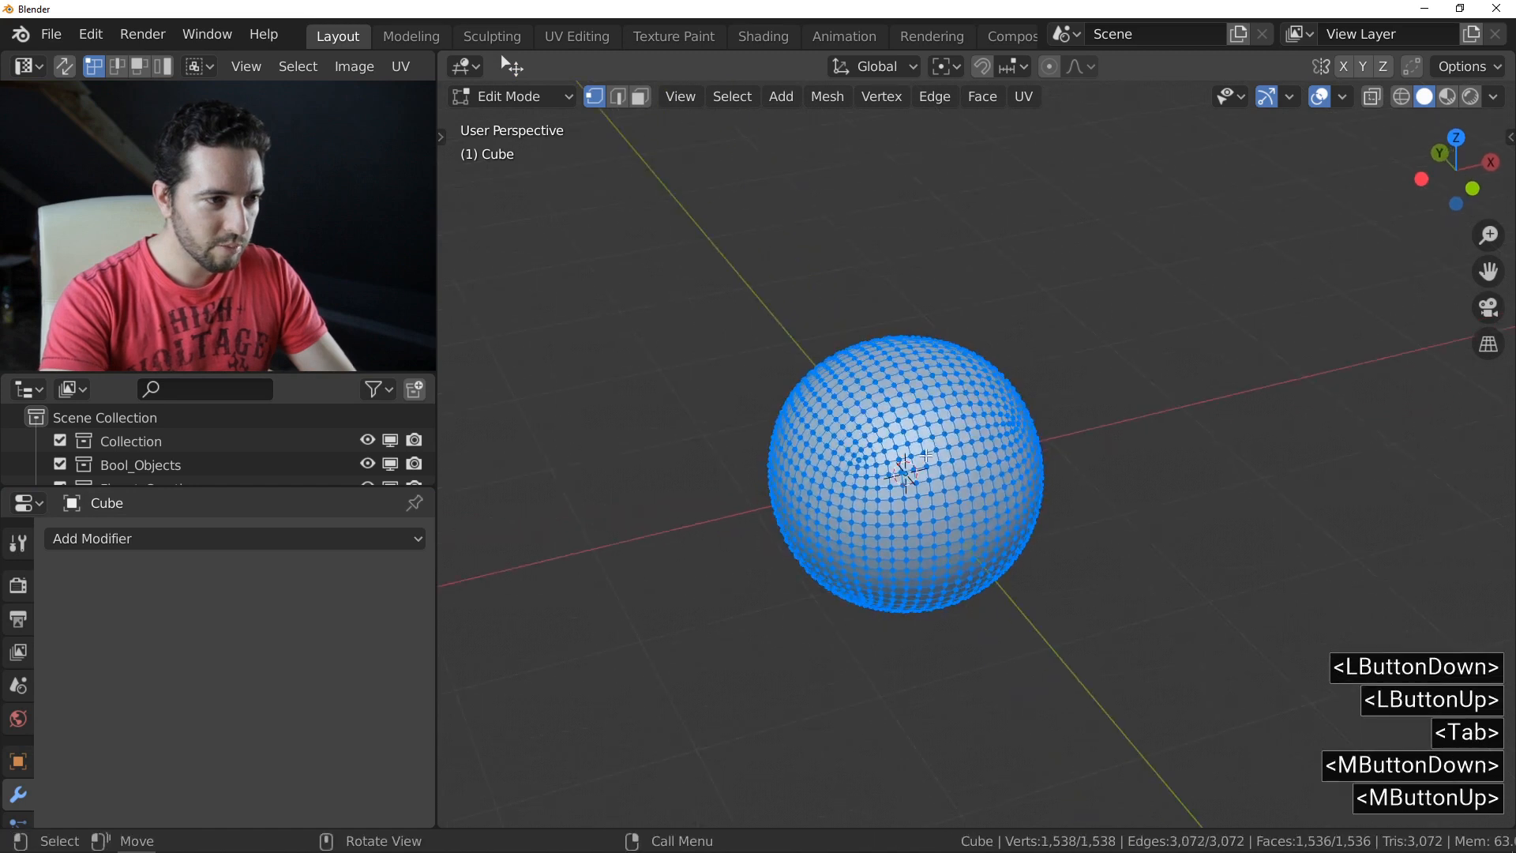
scroll(926, 456, up, 2)
scroll(926, 455, down, 1)
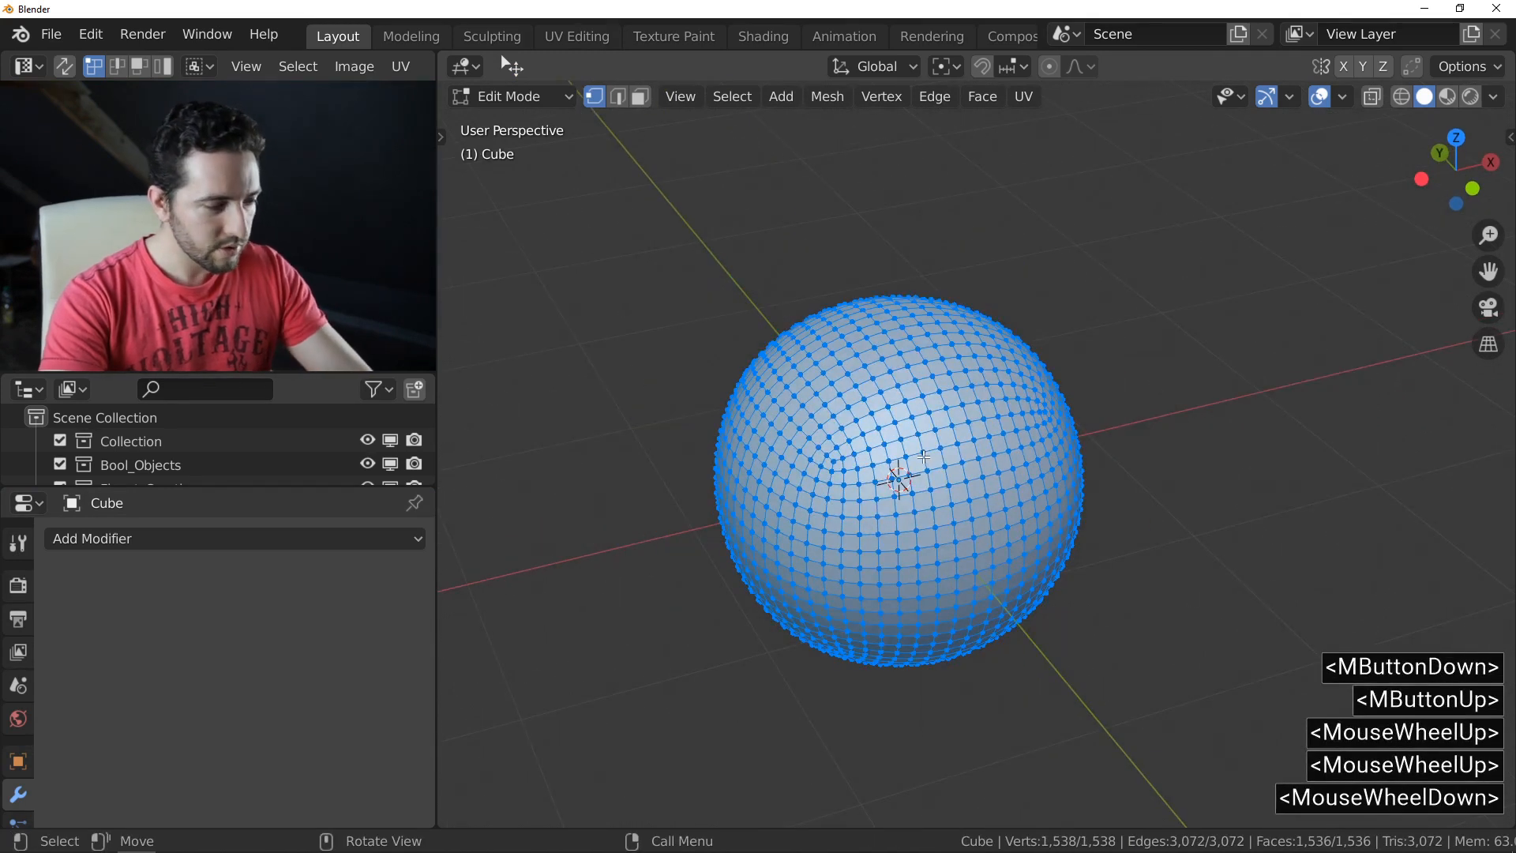
key(F3)
text(sp)
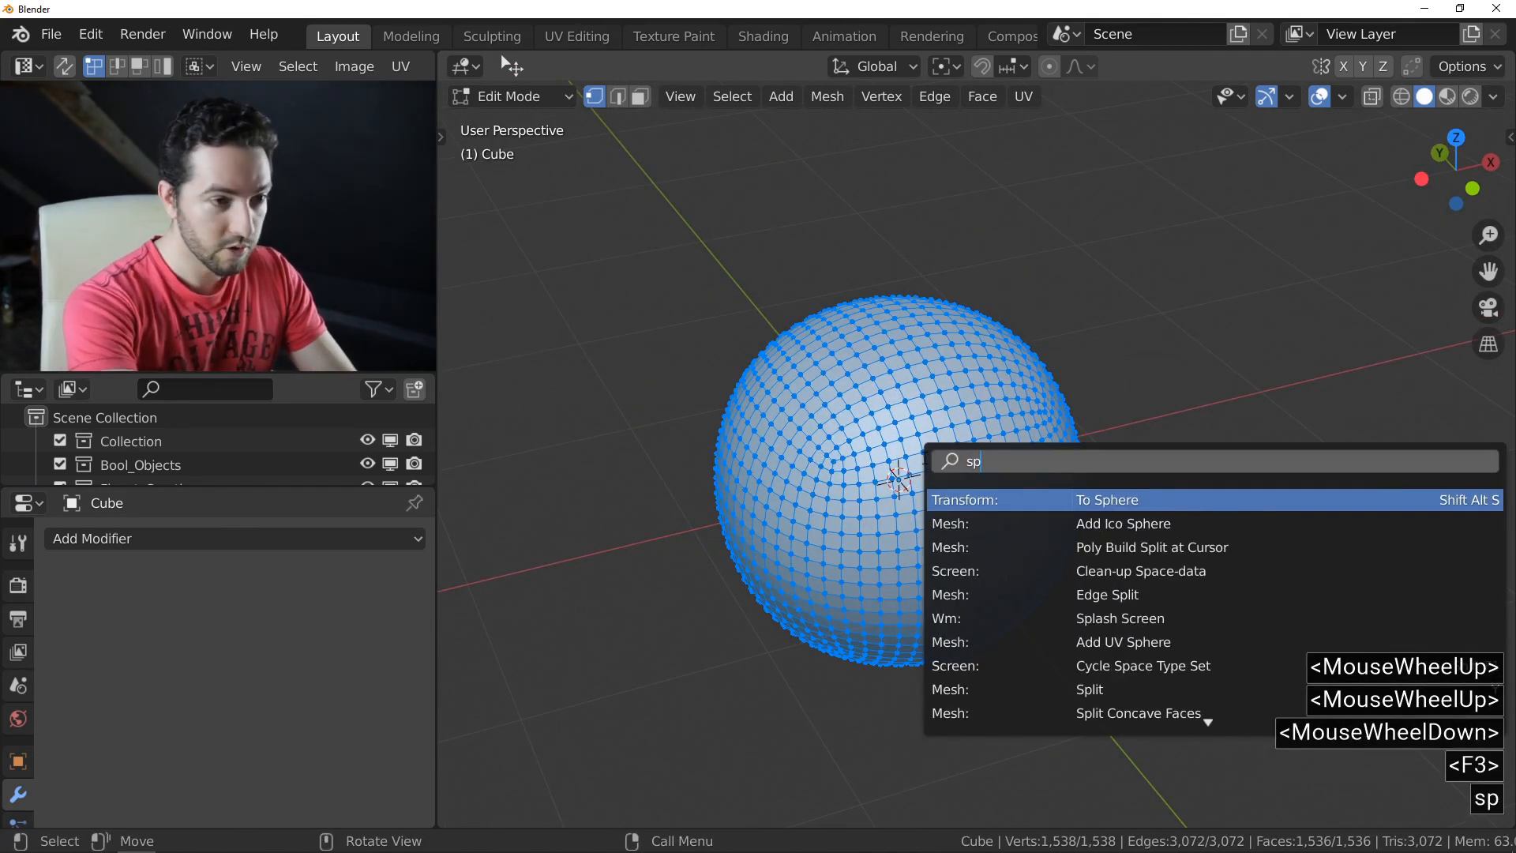
text(j)
key(BackSpace)
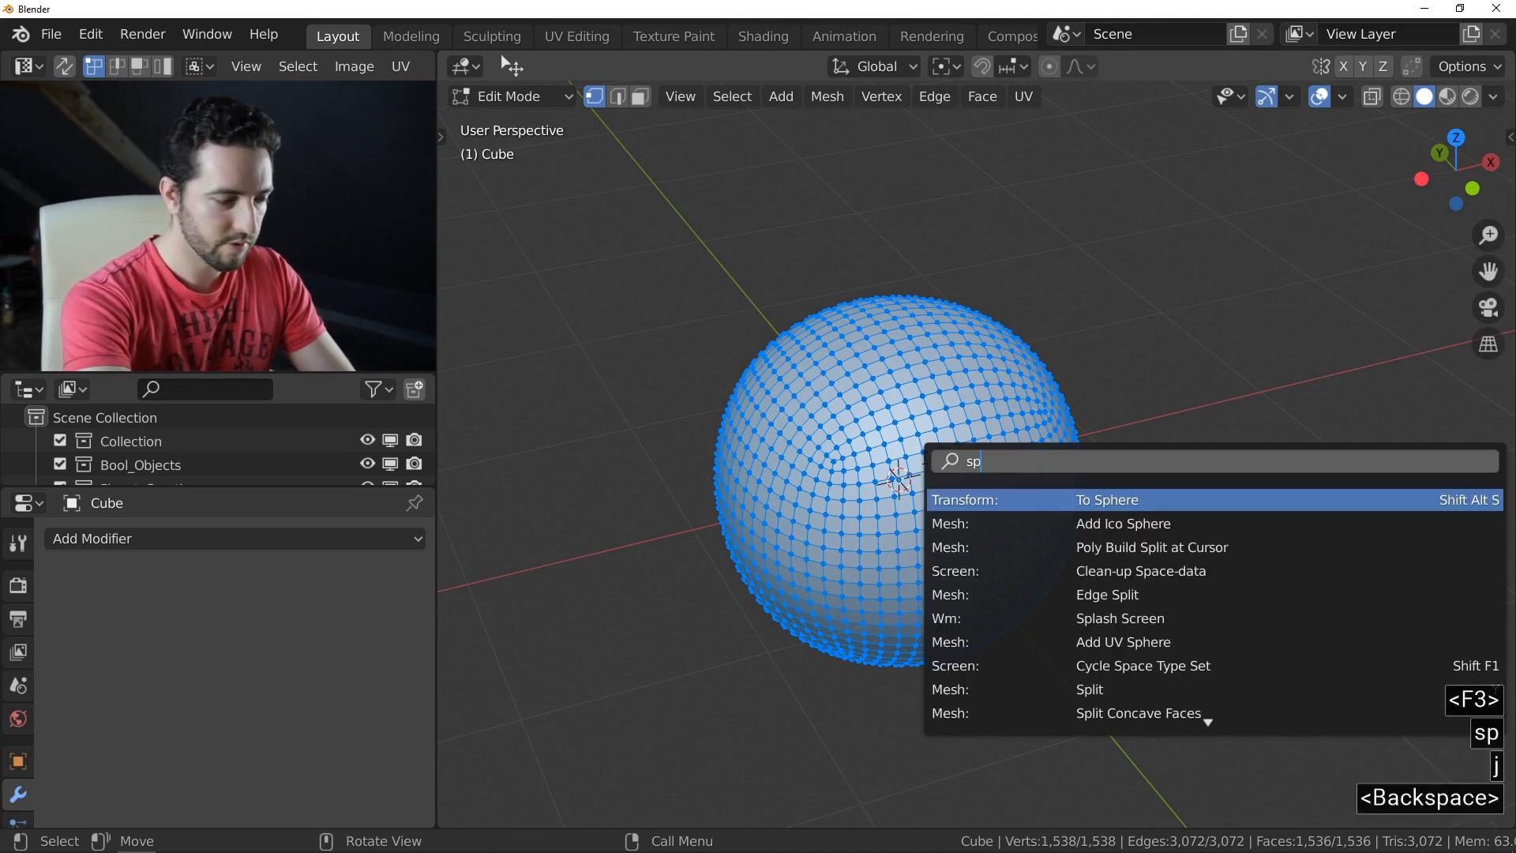
text(he)
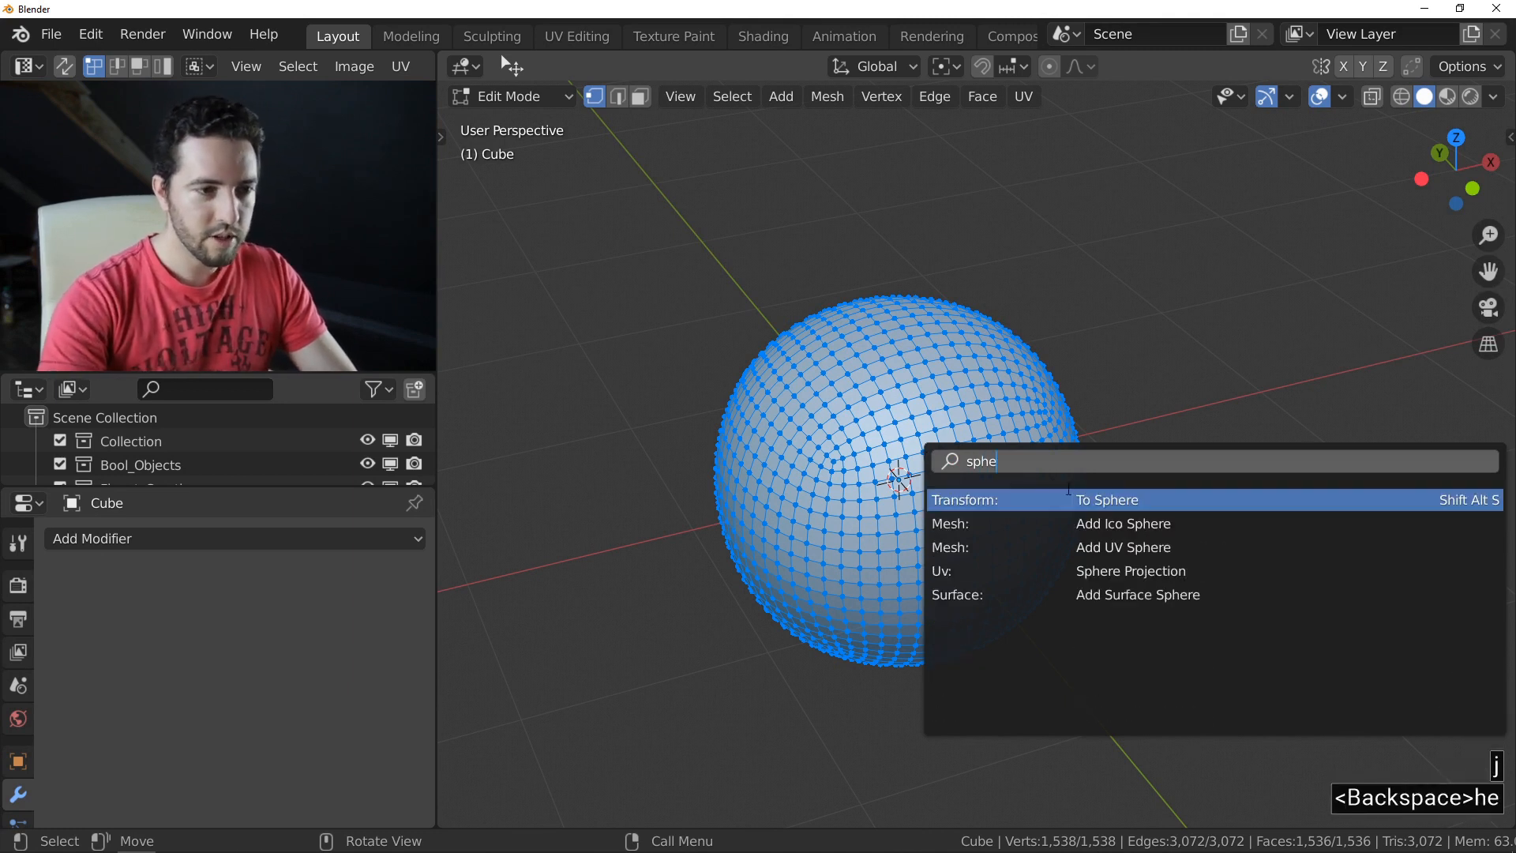
click(1071, 498)
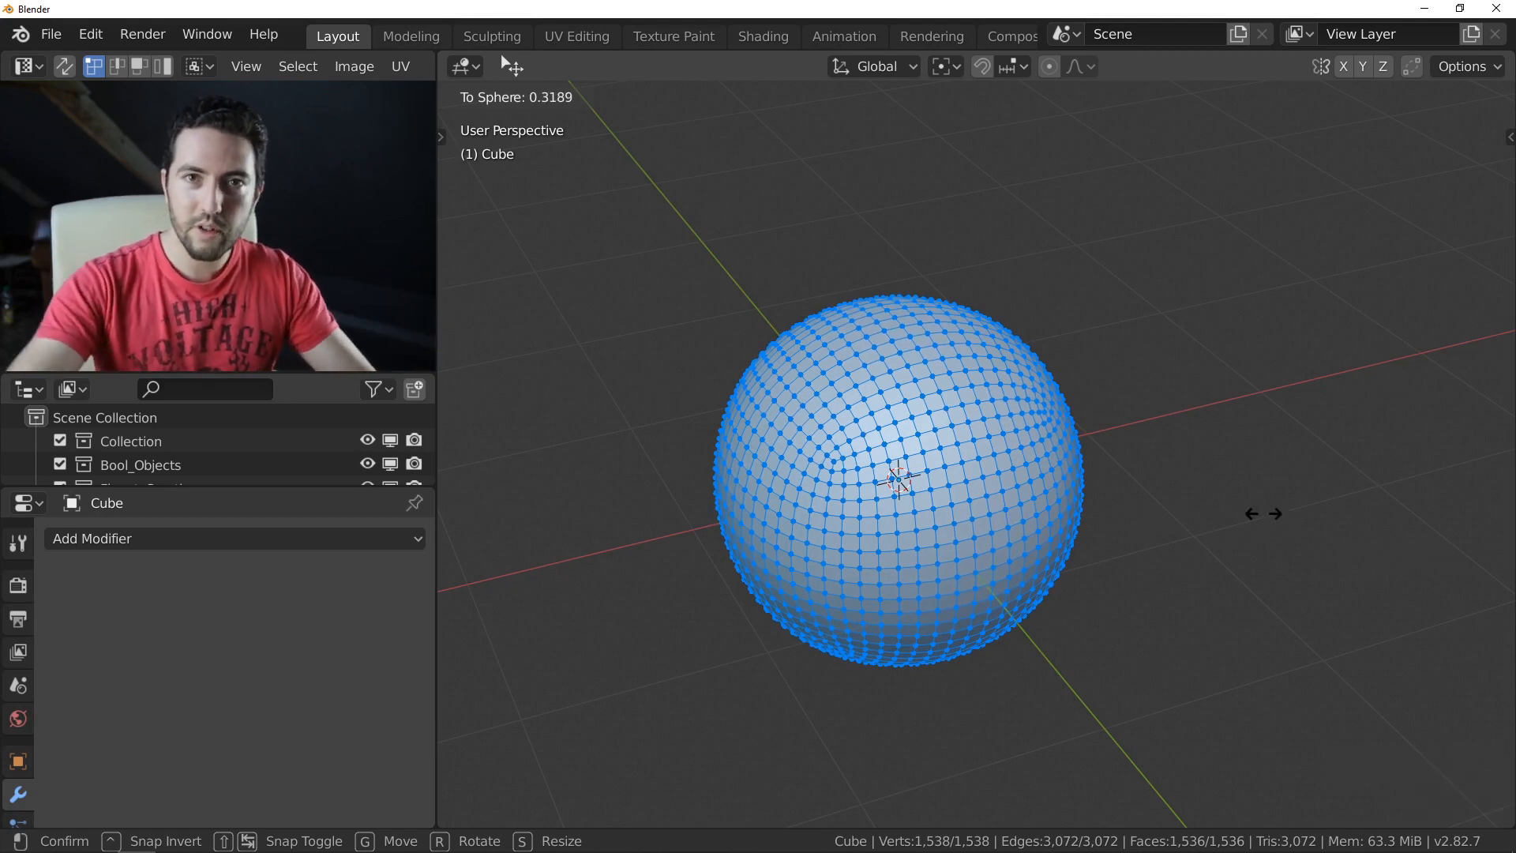
text(1)
key(Return)
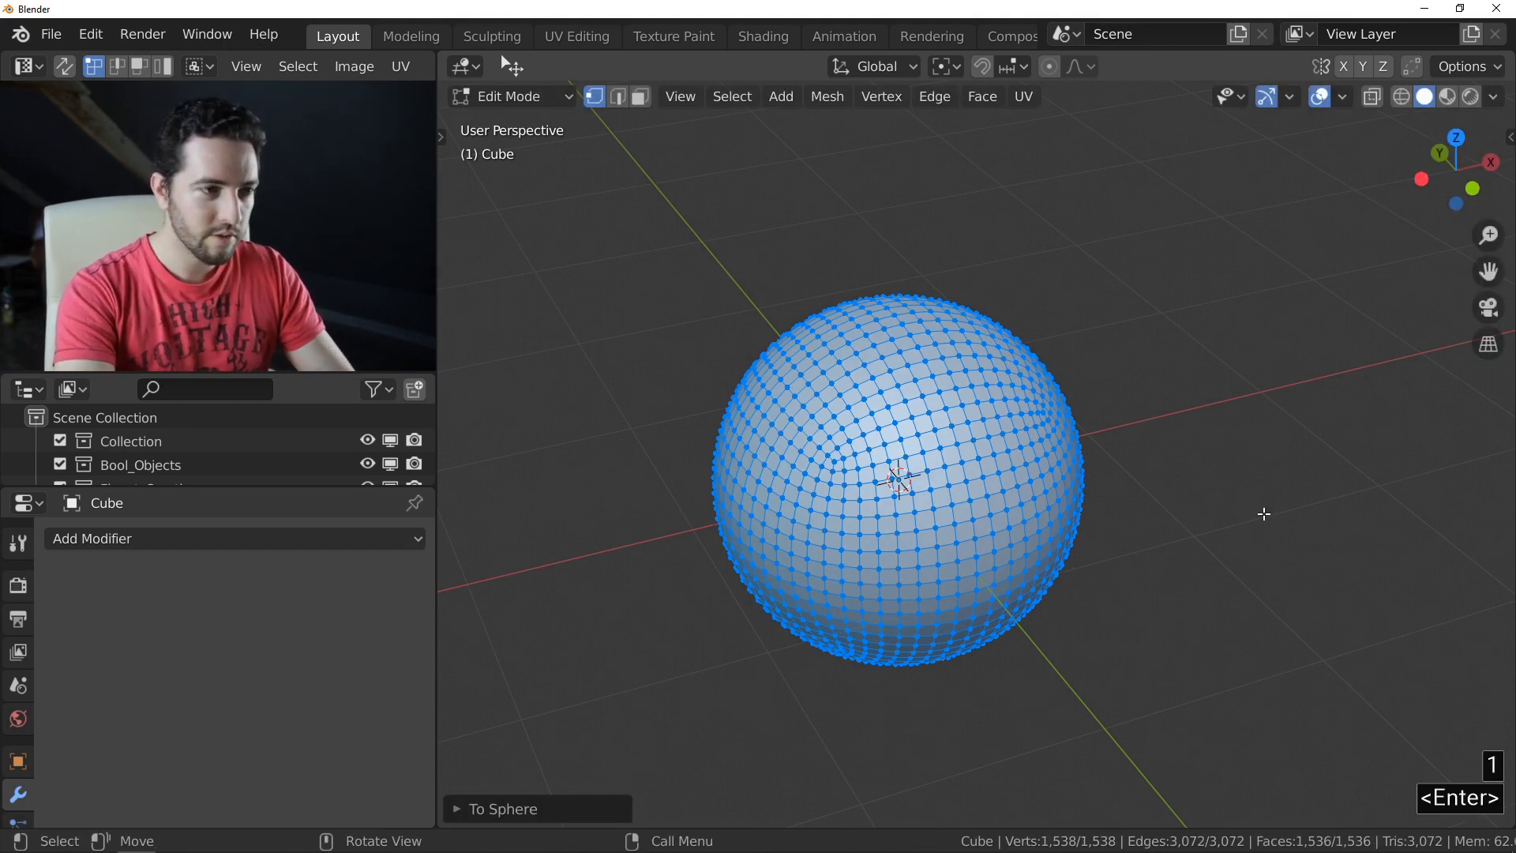
click(457, 808)
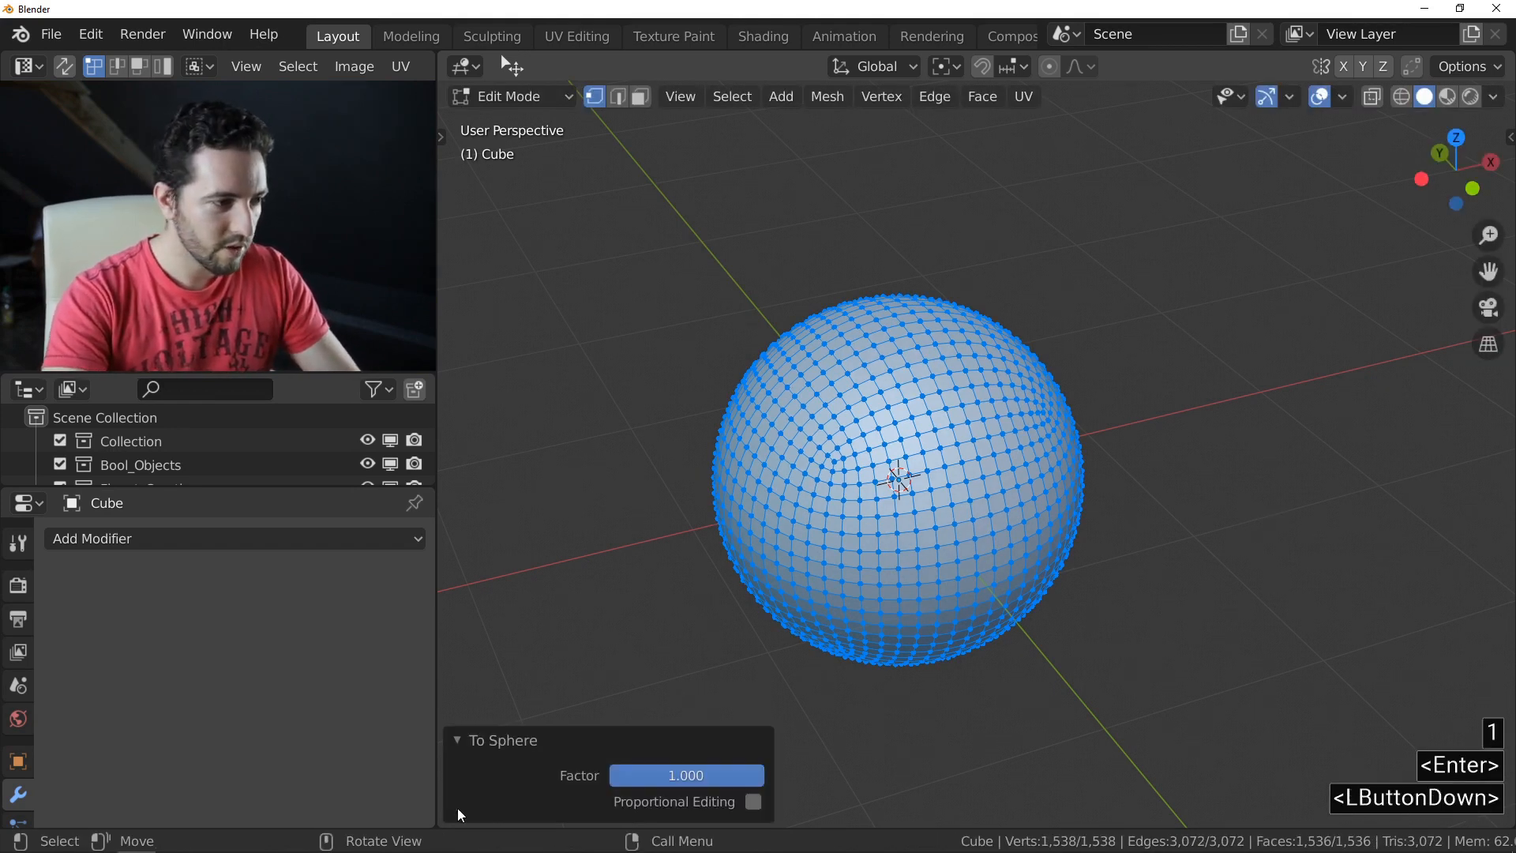
drag(705, 776, 642, 761)
click(456, 741)
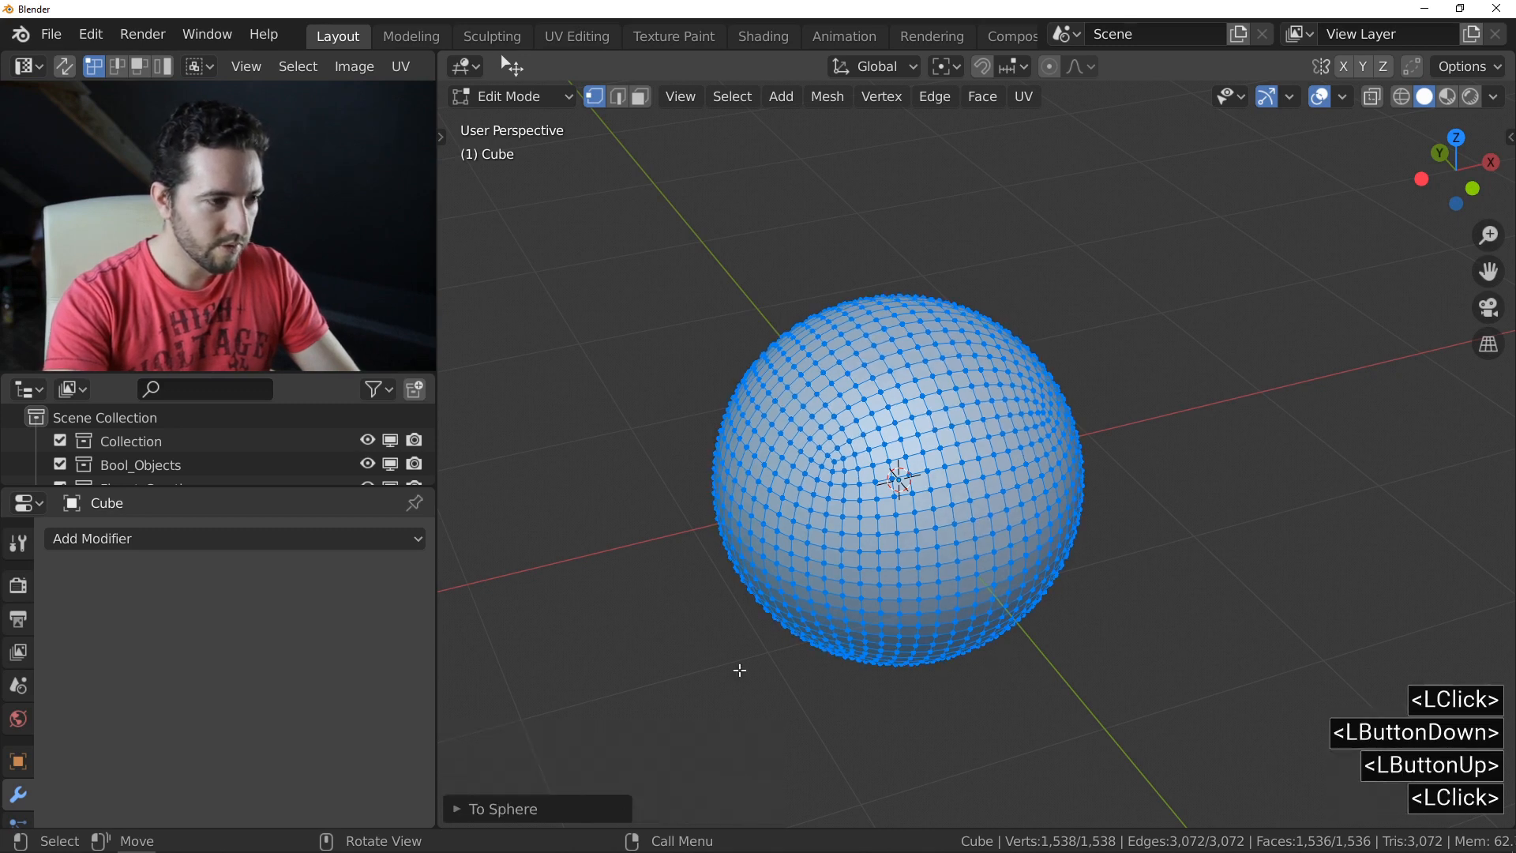
Step: Delete all sphere vertices below the horizontal centre line, selecting through the wireframe mesh in front orthographic view
key(Tab)
middle_drag(907, 539, 892, 486)
key(Tab)
key(z)
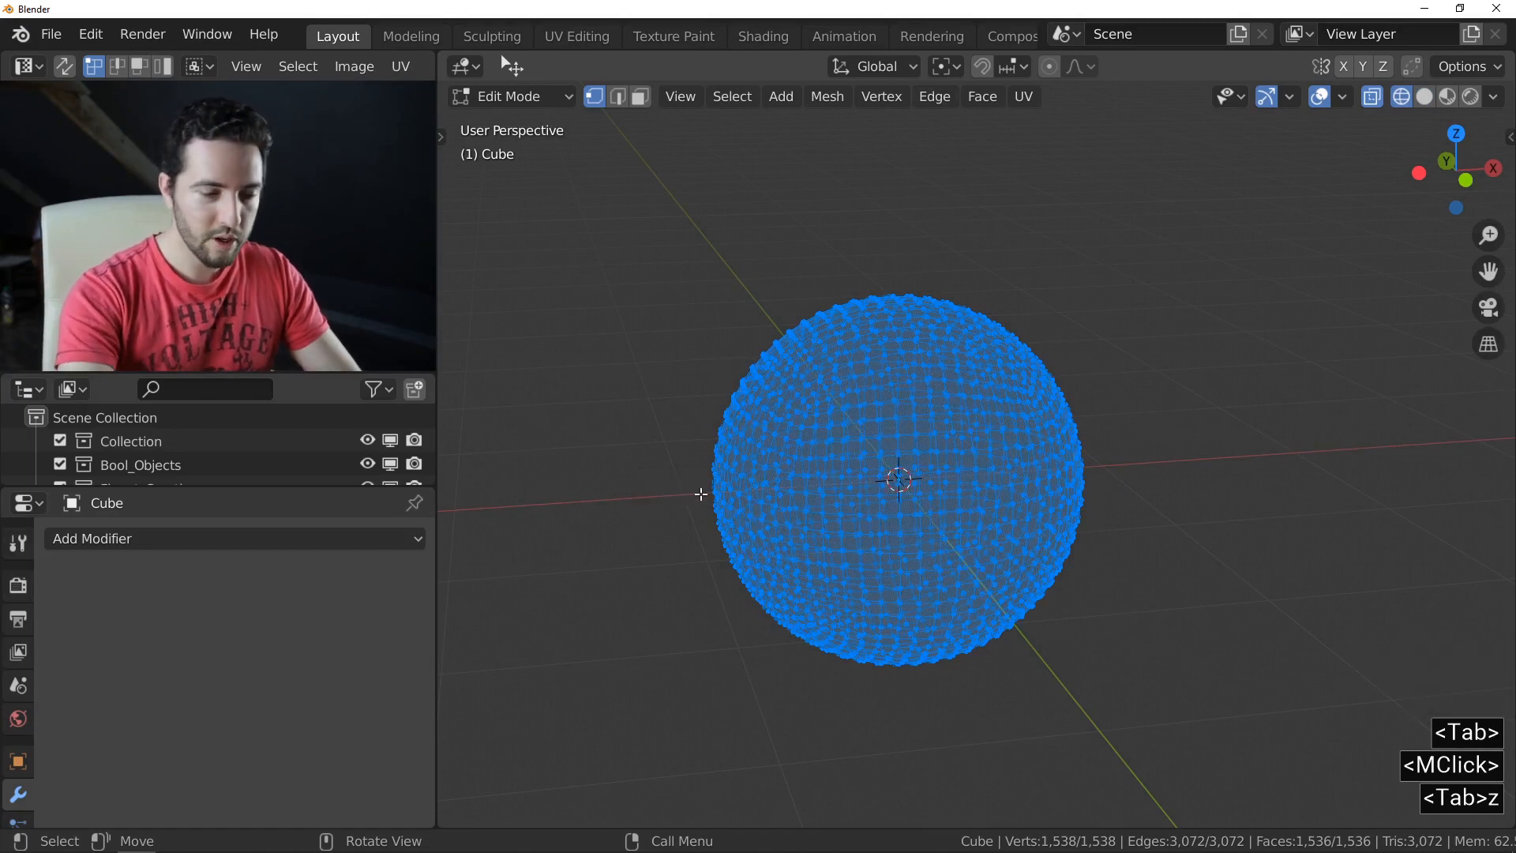
key(1)
key(5)
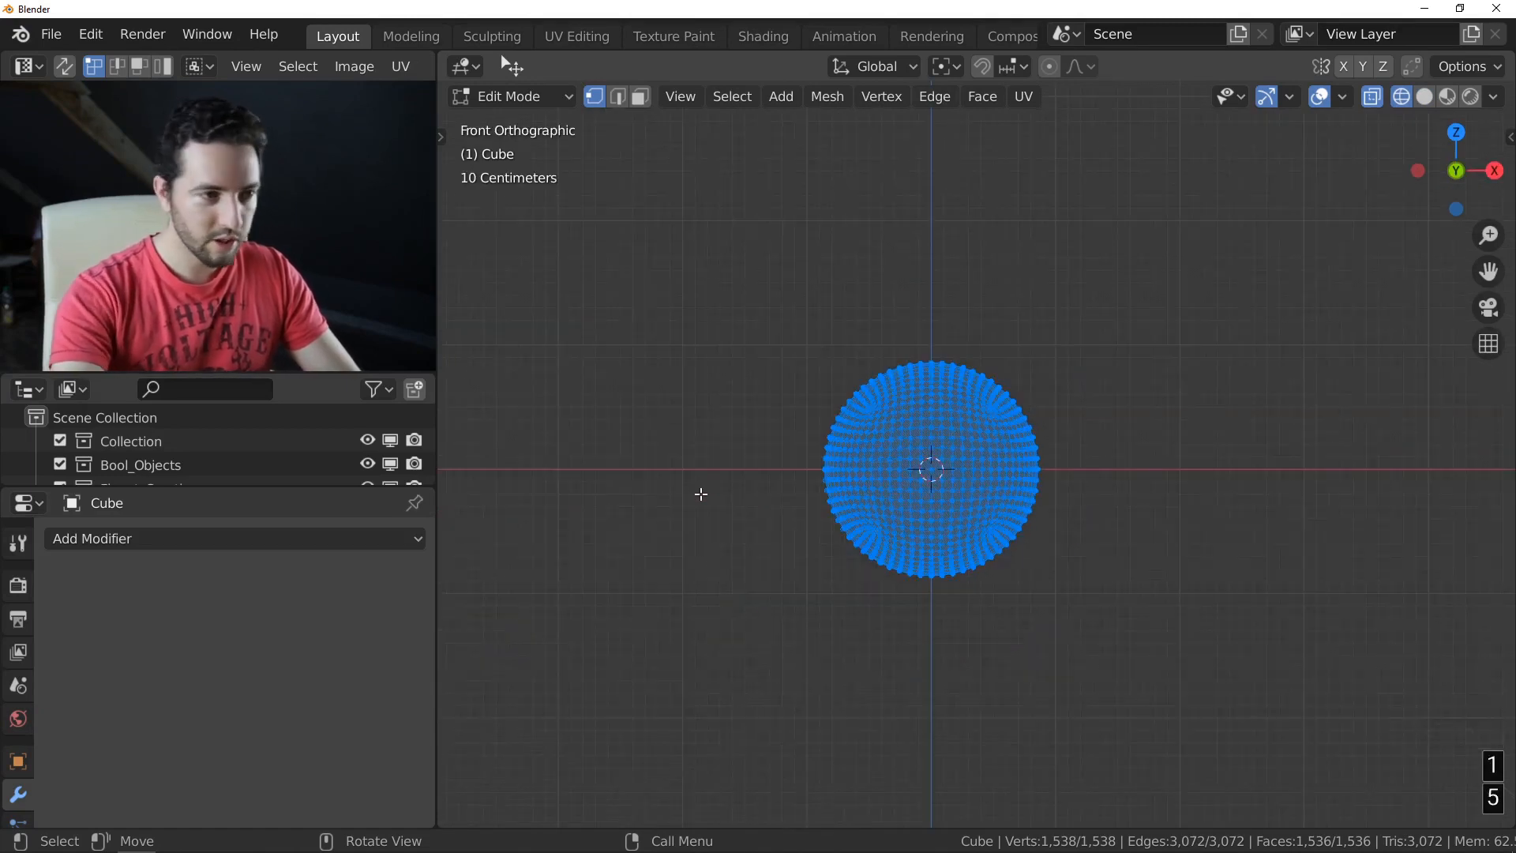
scroll(960, 478, up, 4)
scroll(960, 478, up, 2)
shift+middle_drag(840, 528, 898, 510)
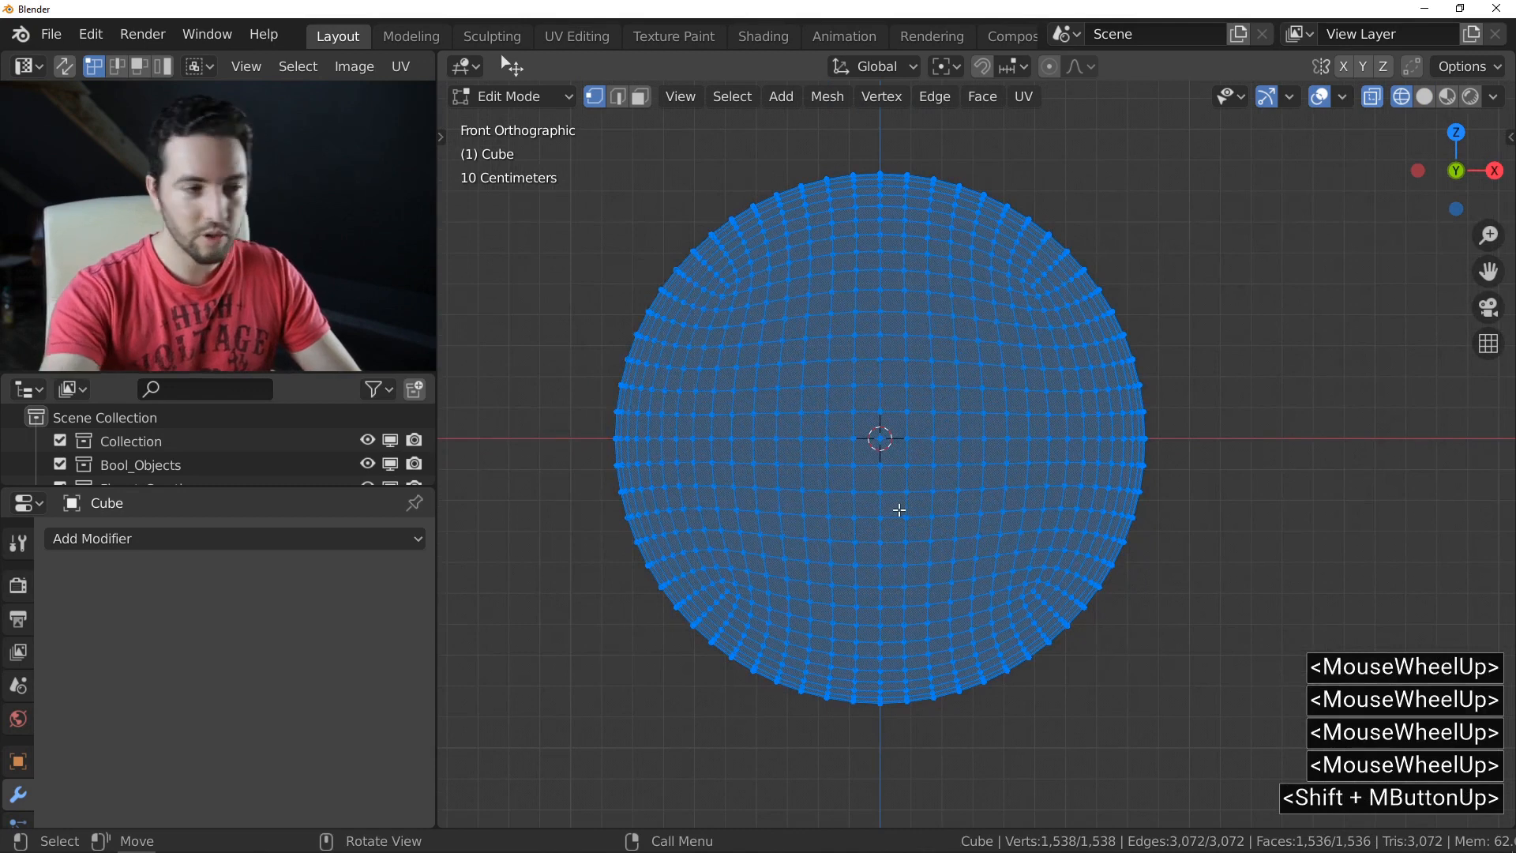
click(791, 500)
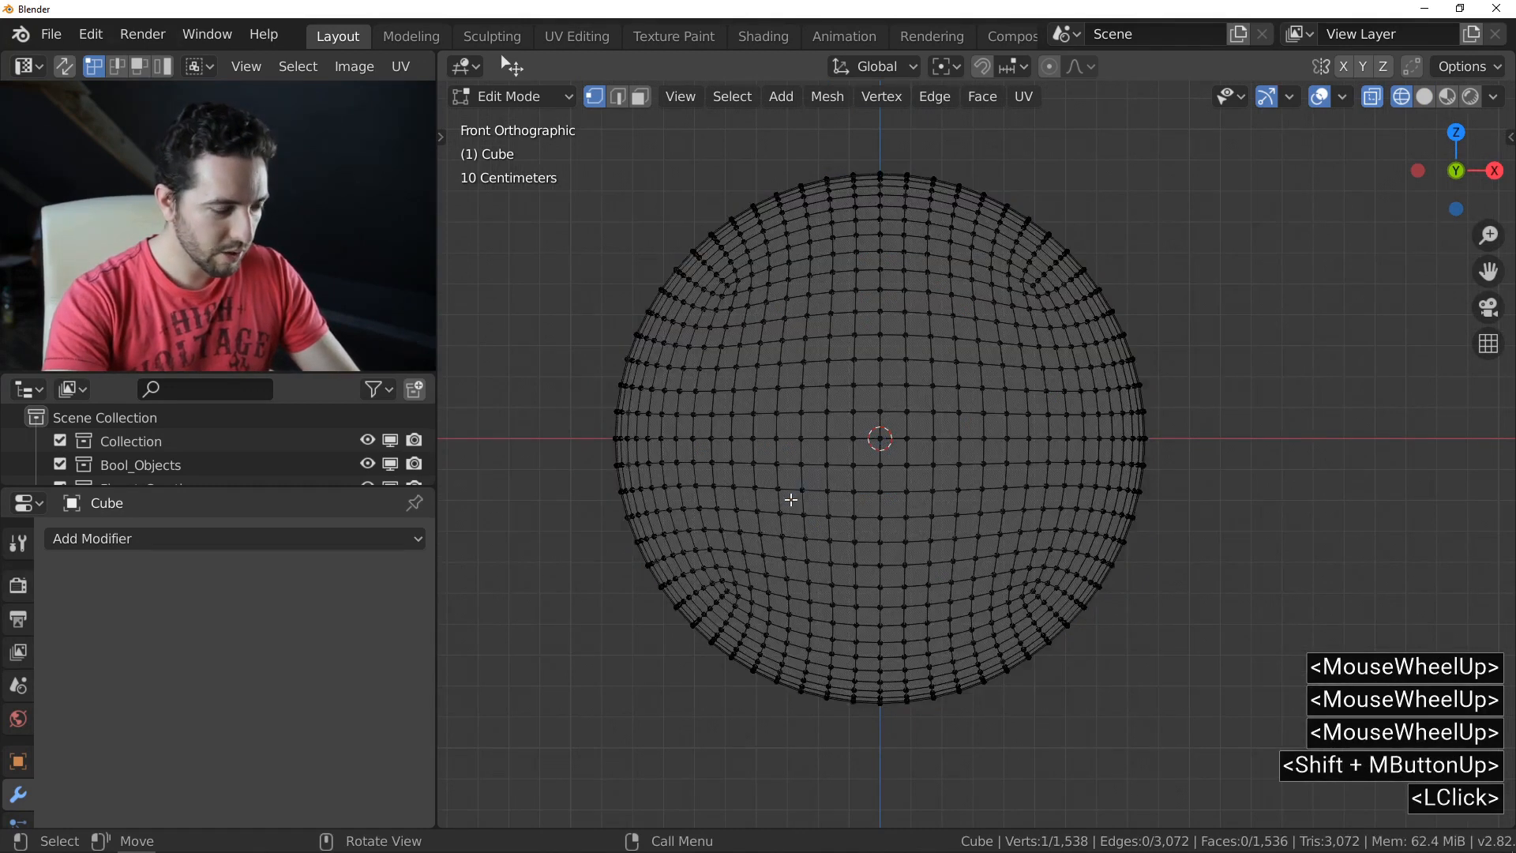
key(b)
drag(571, 453, 1264, 759)
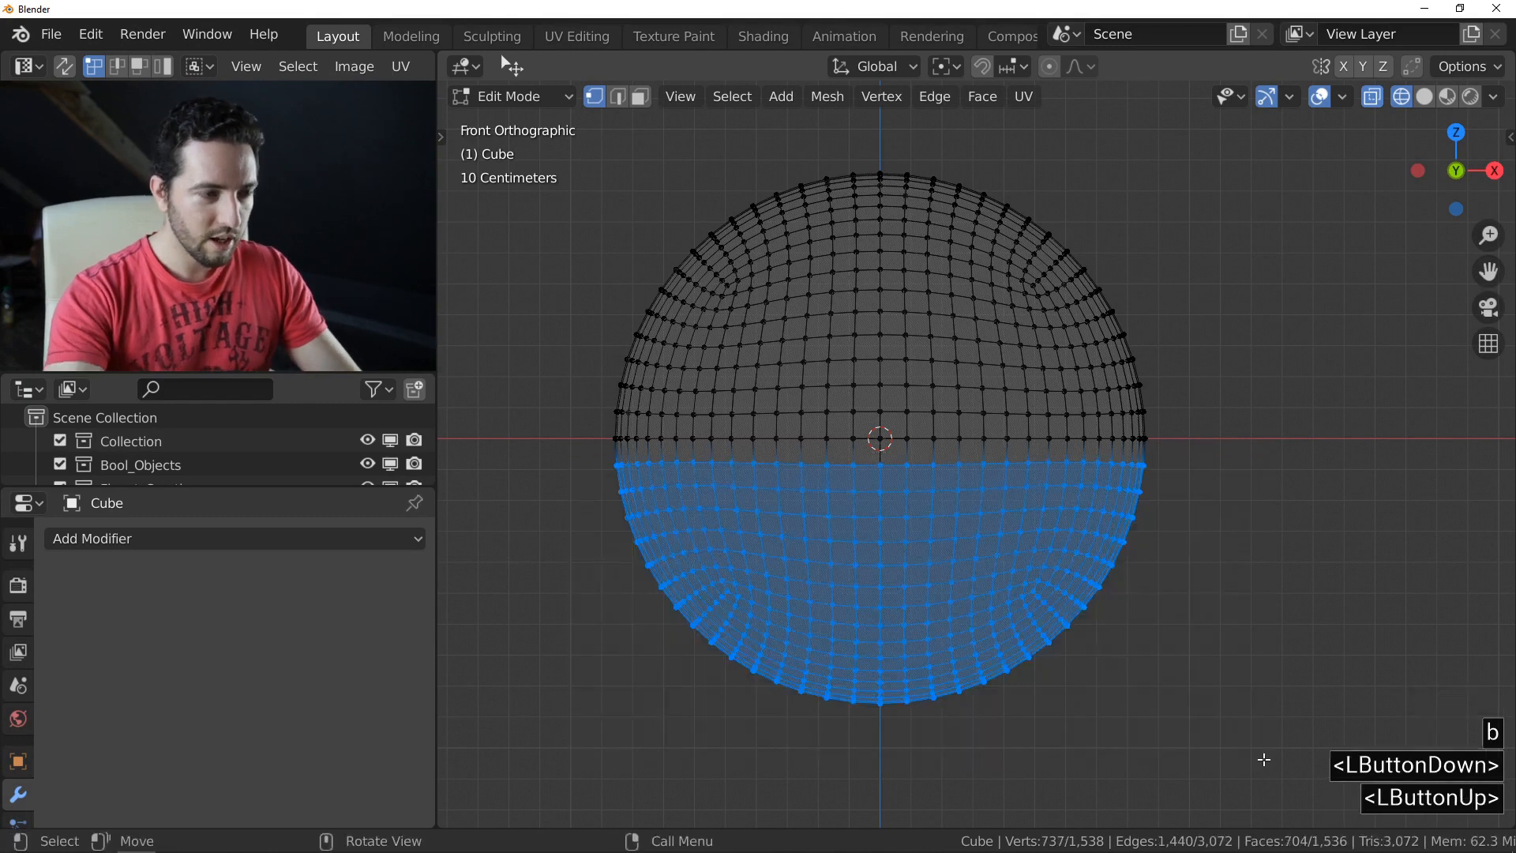
key(Delete)
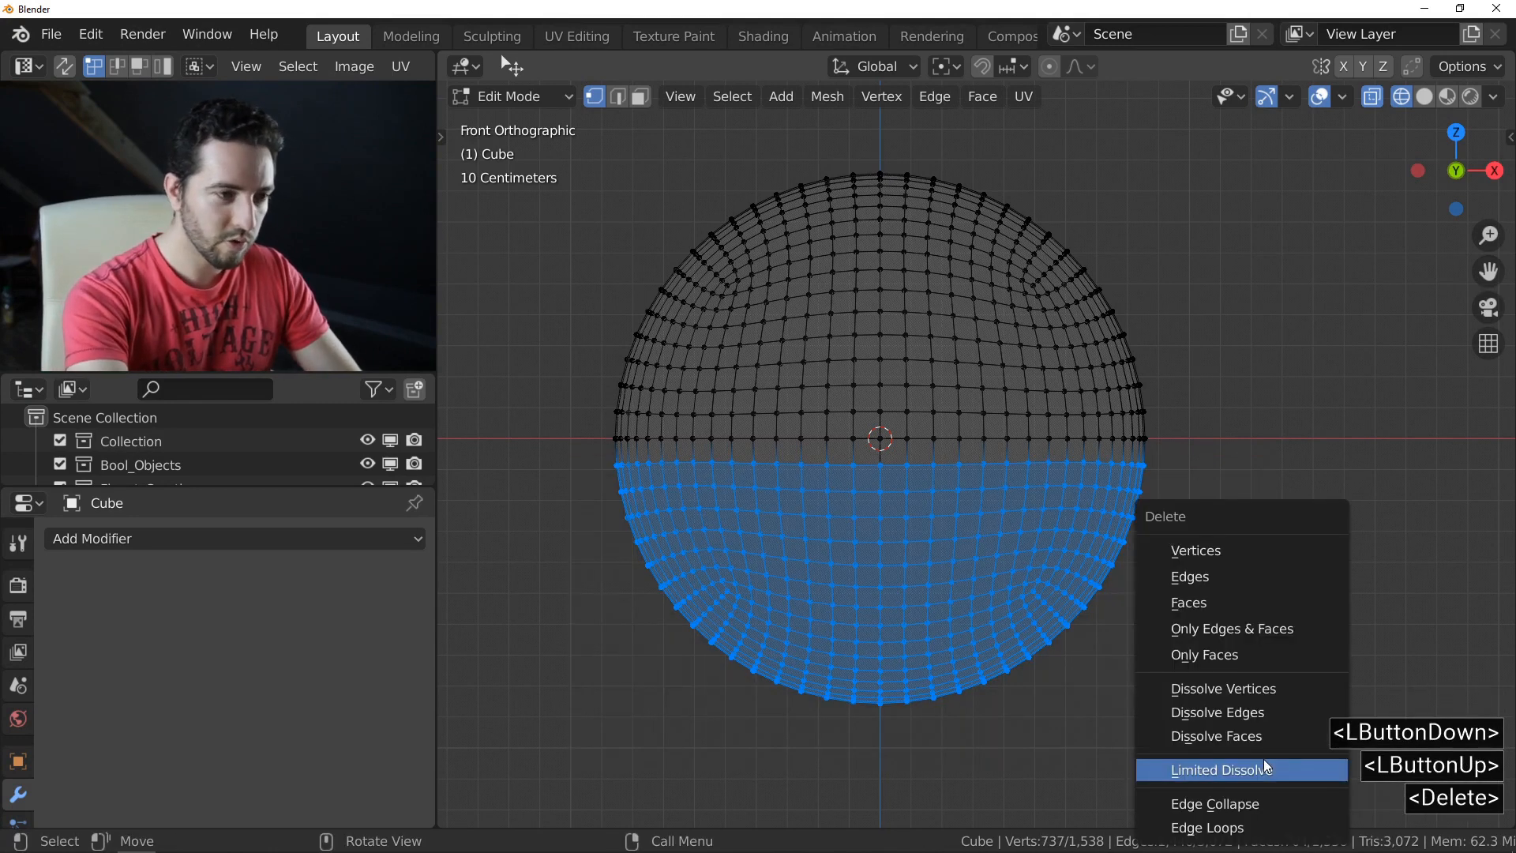
click(1286, 557)
Step: Return the half-sphere to solid shading and select all of its vertices
mouse_move(1088, 436)
middle_down()
mouse_move(988, 396)
mouse_move(985, 354)
mouse_move(1007, 403)
mouse_move(951, 392)
middle_up()
scroll(980, 387, up, 1)
key(z)
middle_drag(1078, 399, 944, 358)
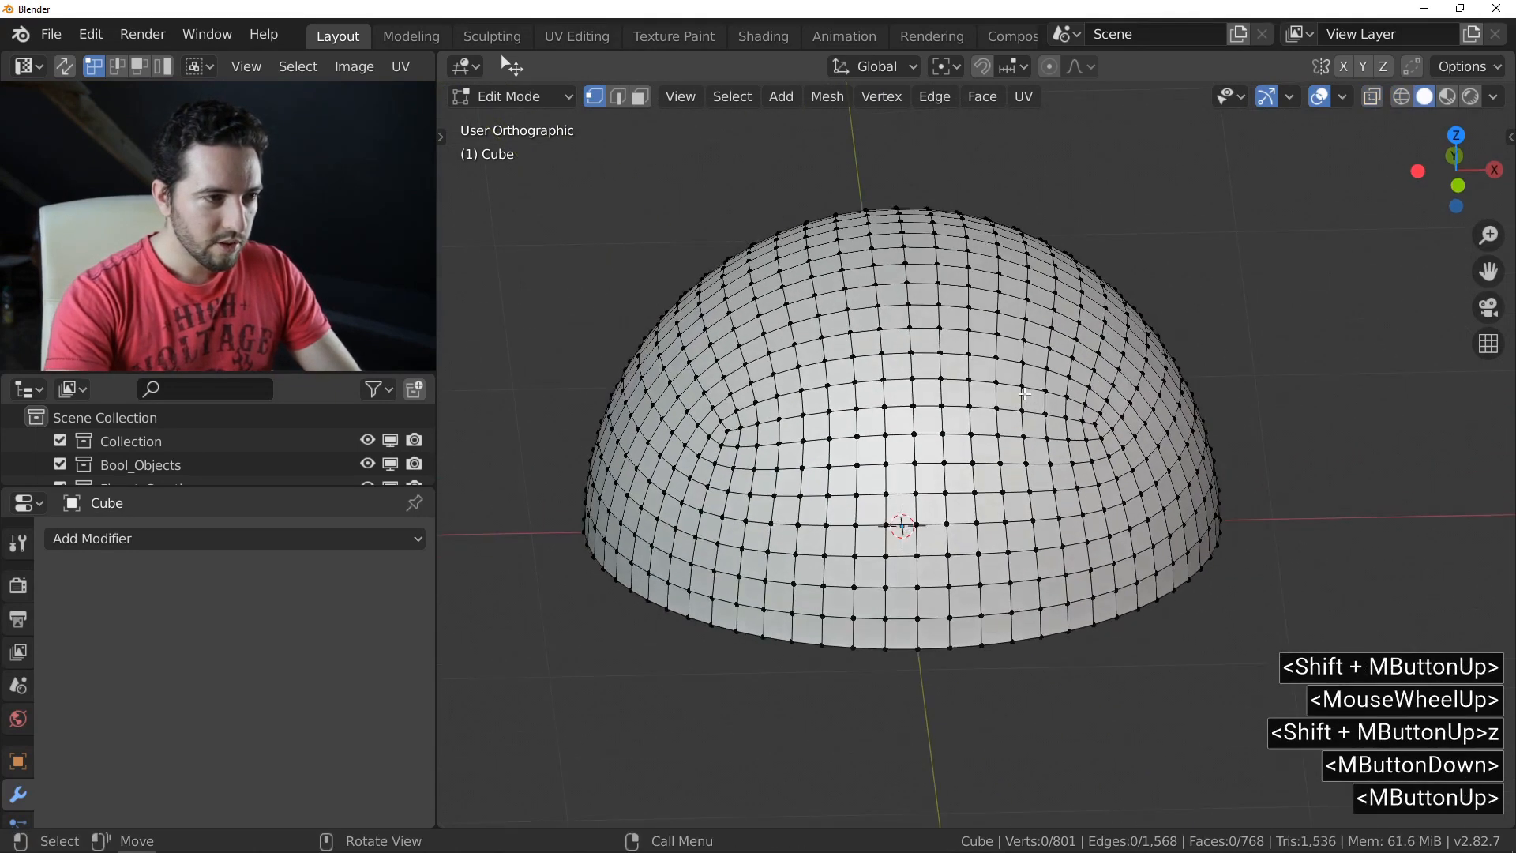
key(a)
click(951, 67)
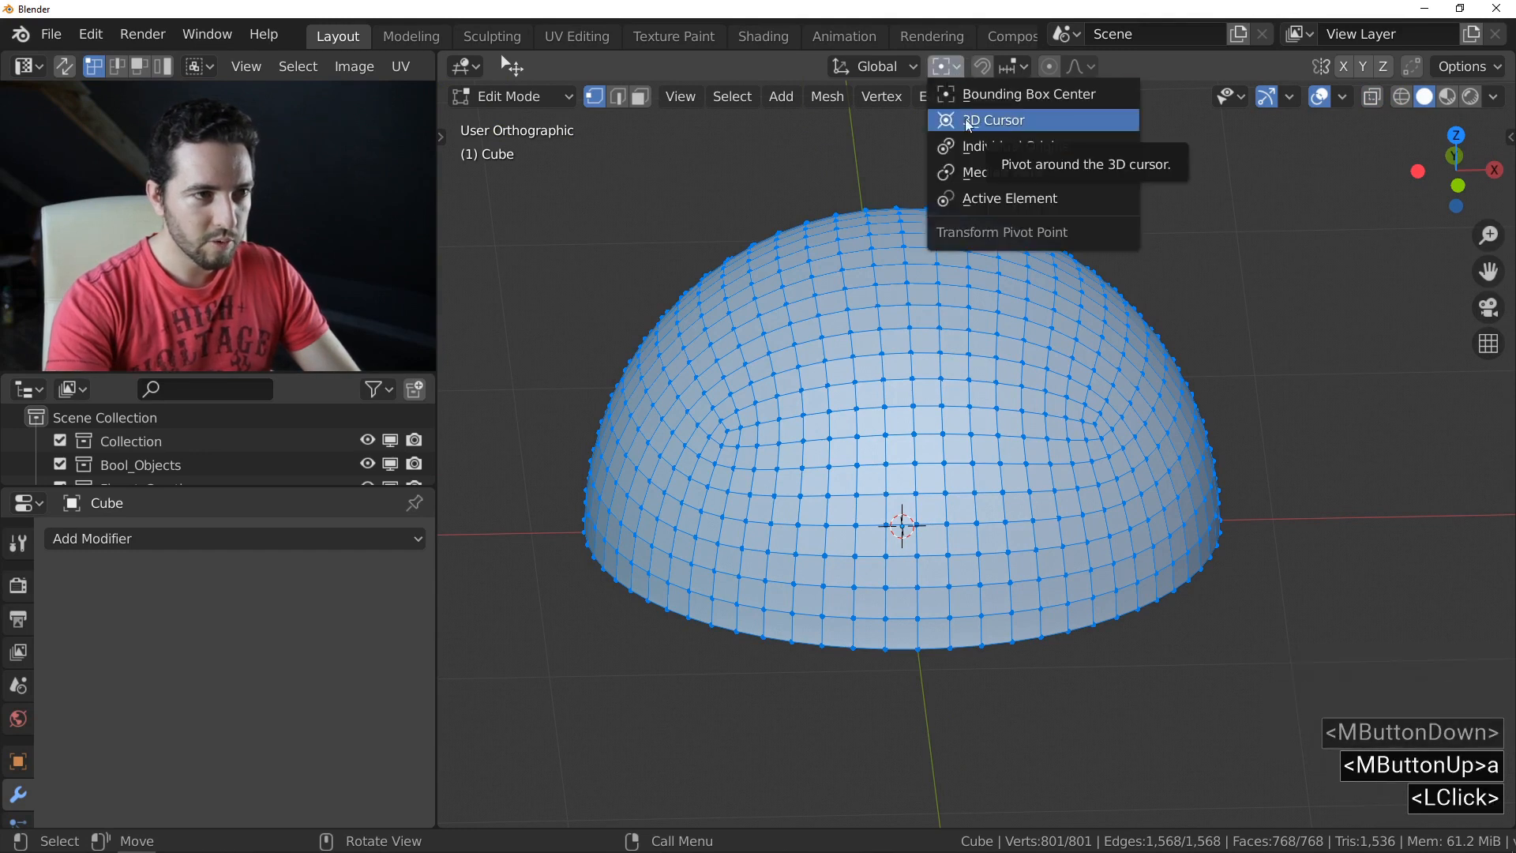
middle_drag(1031, 319, 1029, 278)
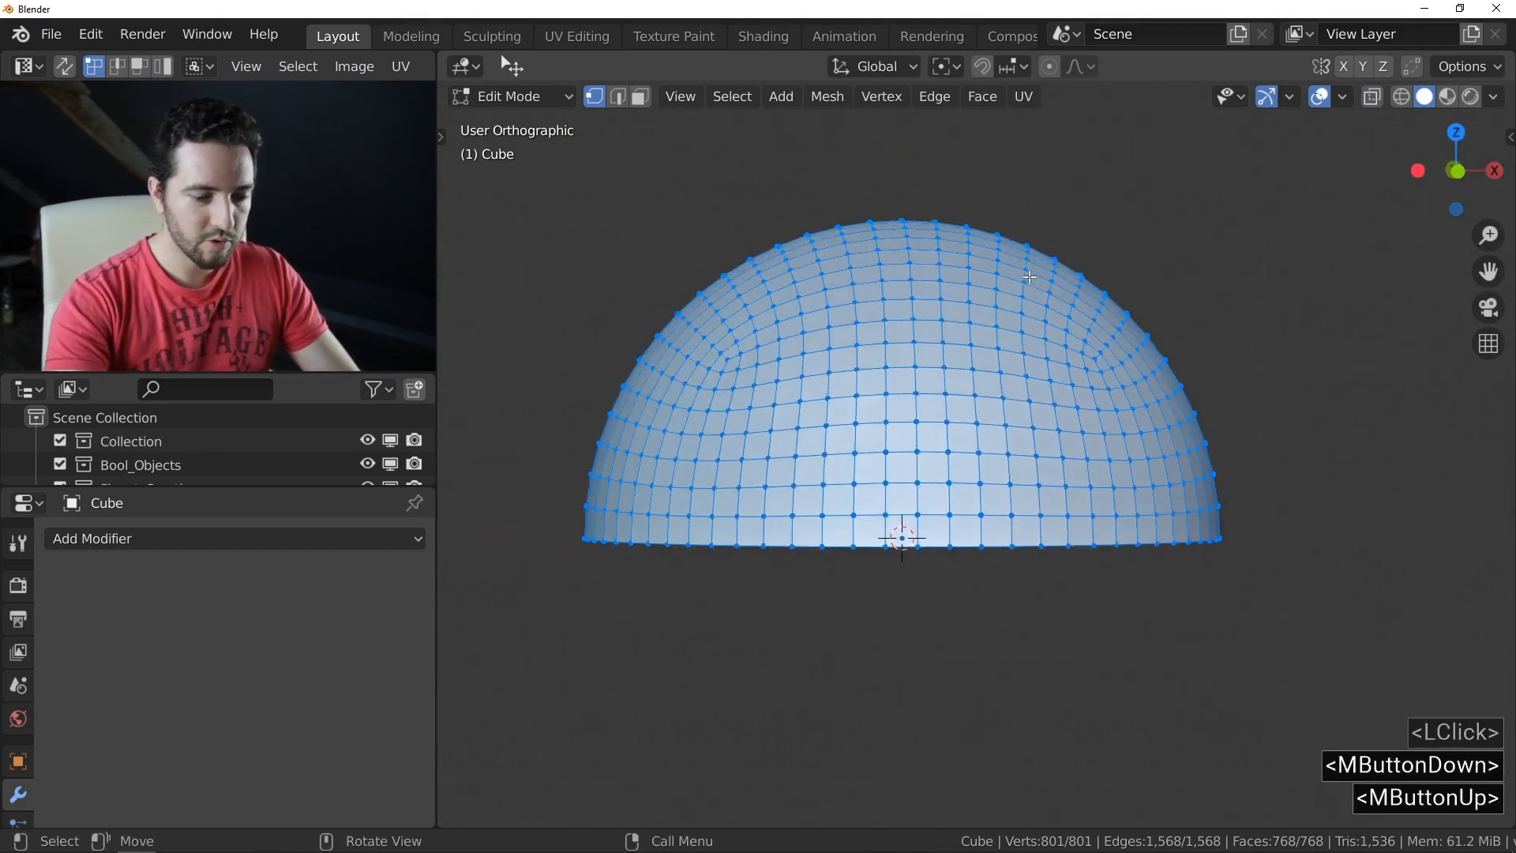
key(1)
key(s)
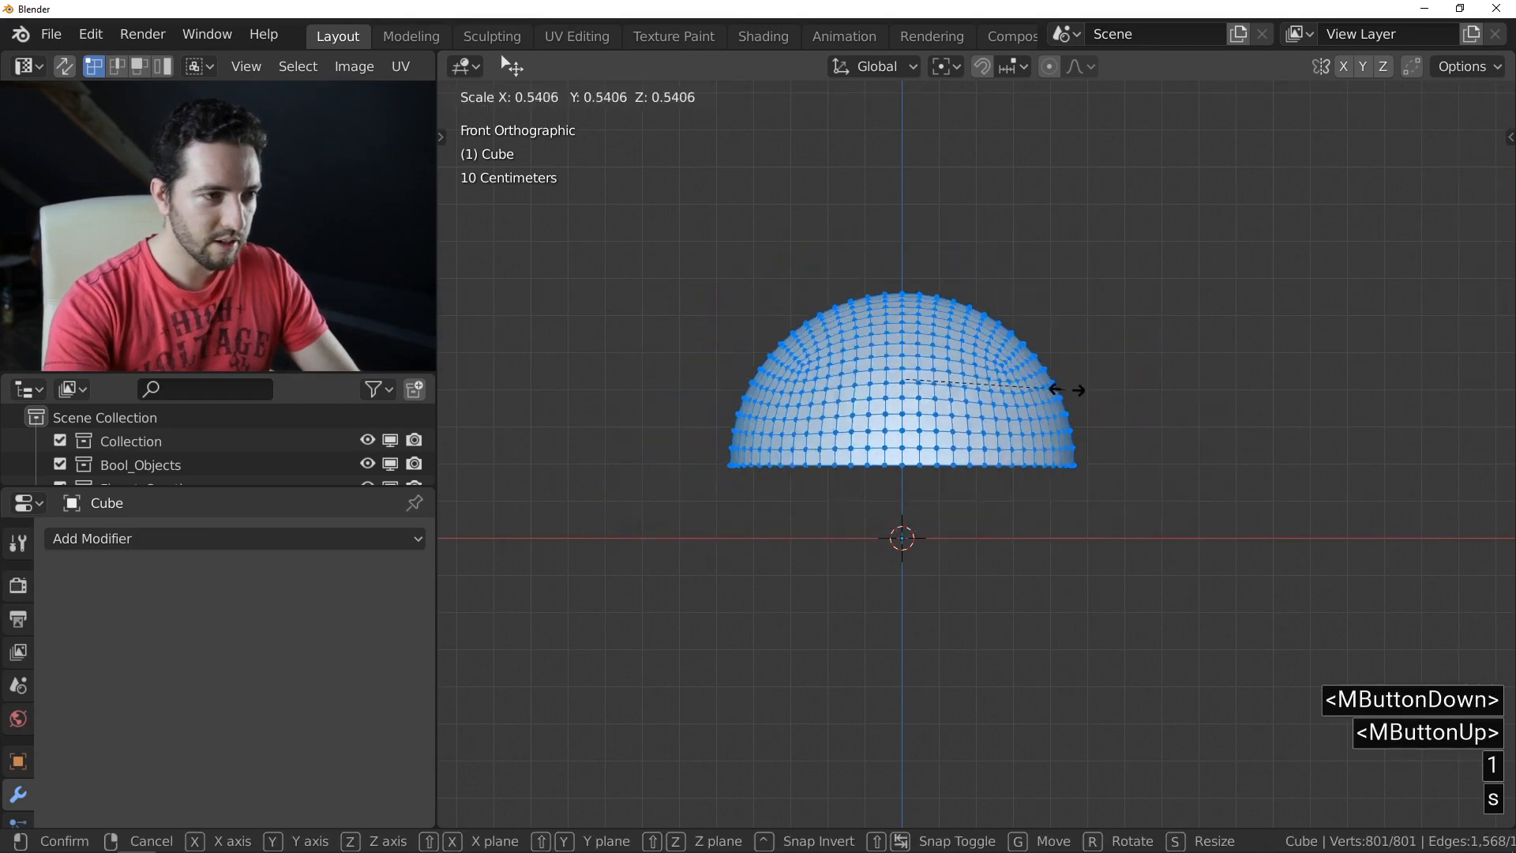
key(z)
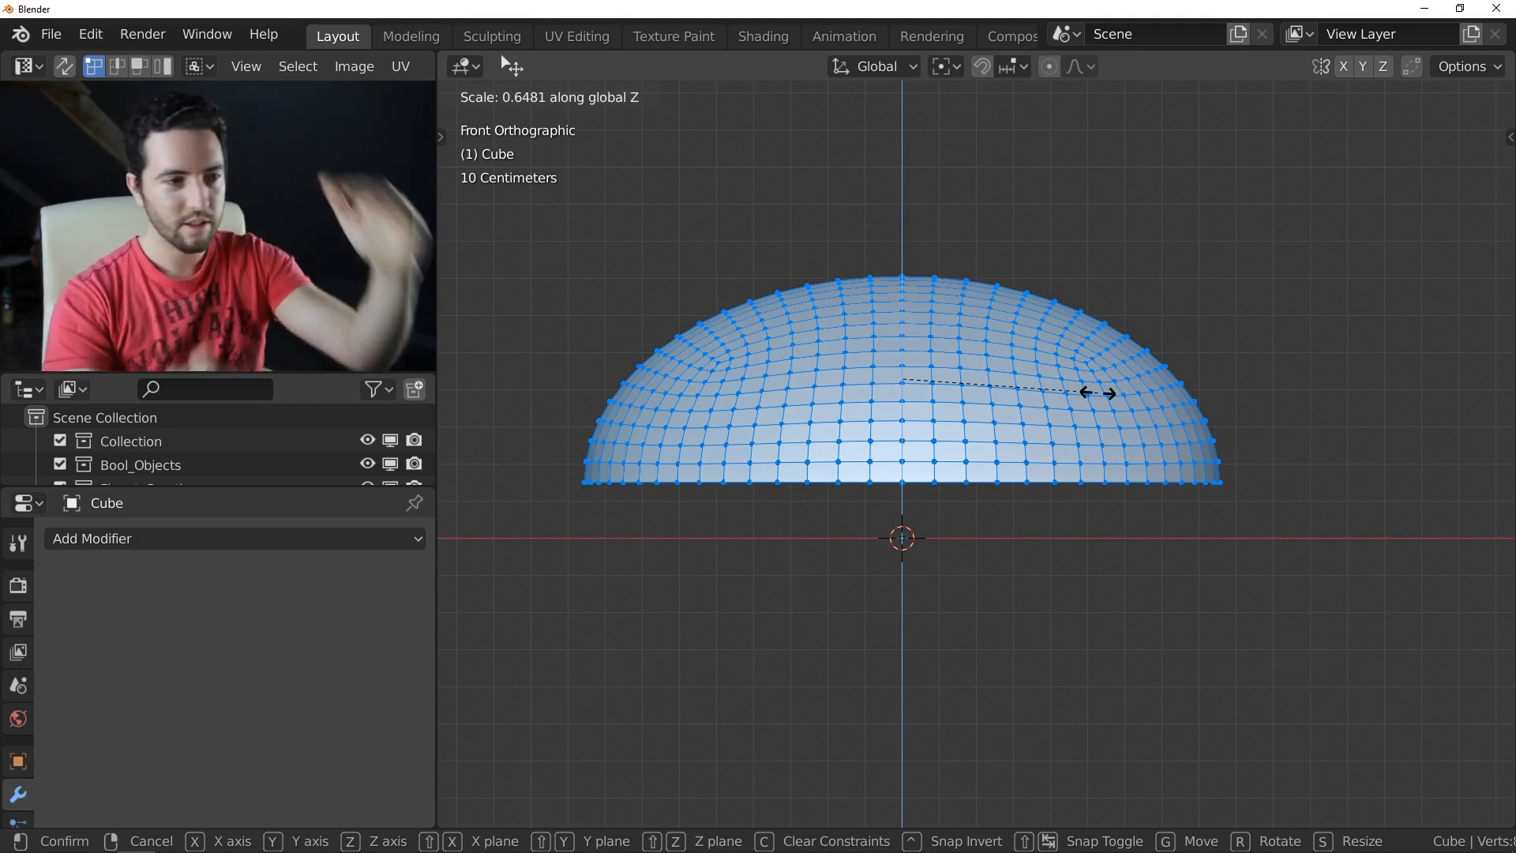
right_click(1103, 411)
Step: Set the transform pivot point to the 3D Cursor and flatten the half-sphere along Z to about half its height
click(948, 67)
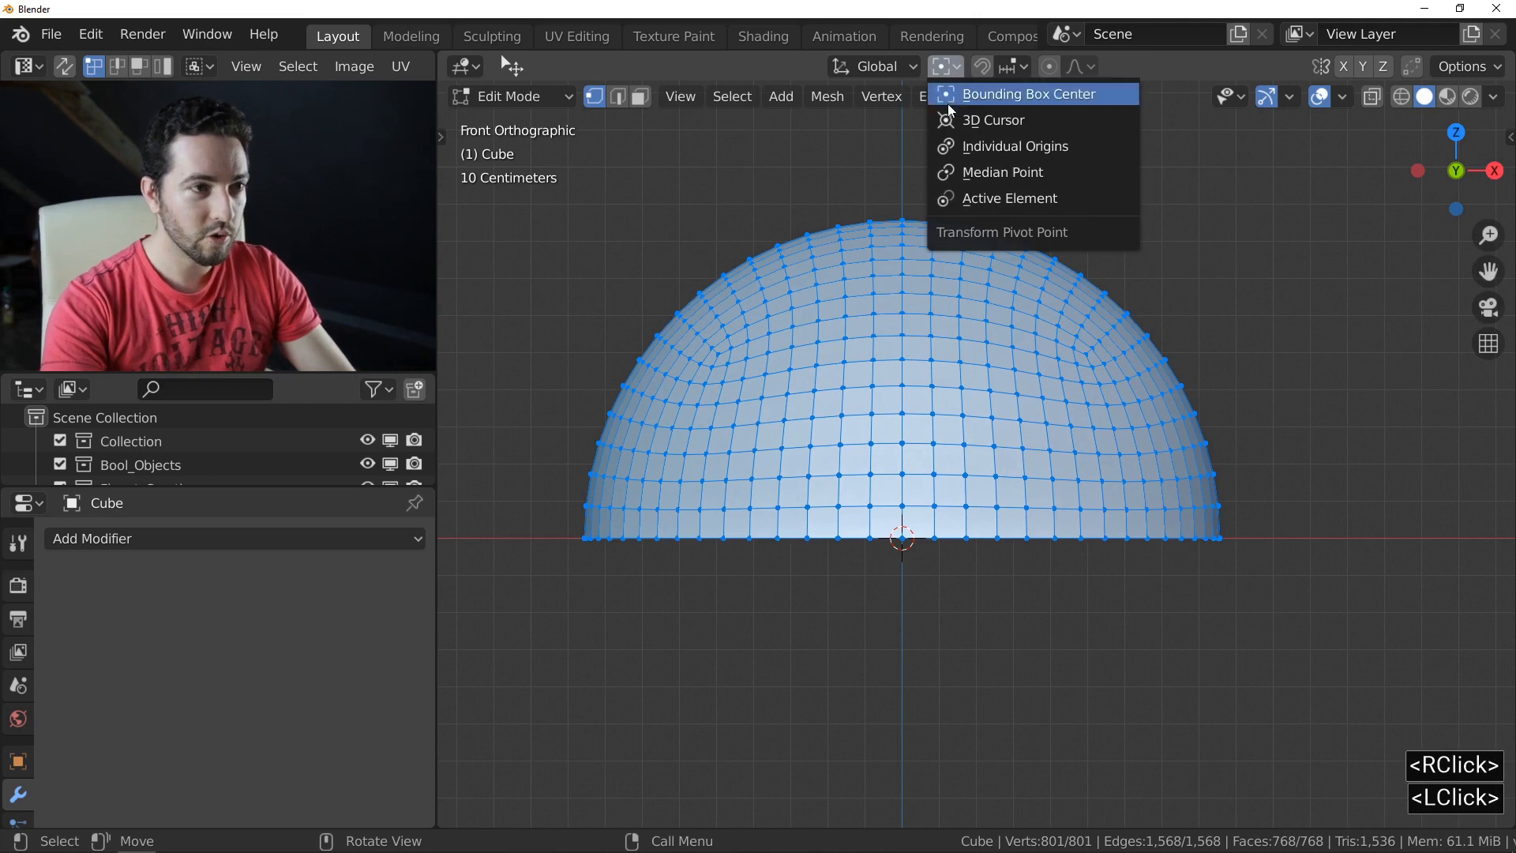
click(1043, 121)
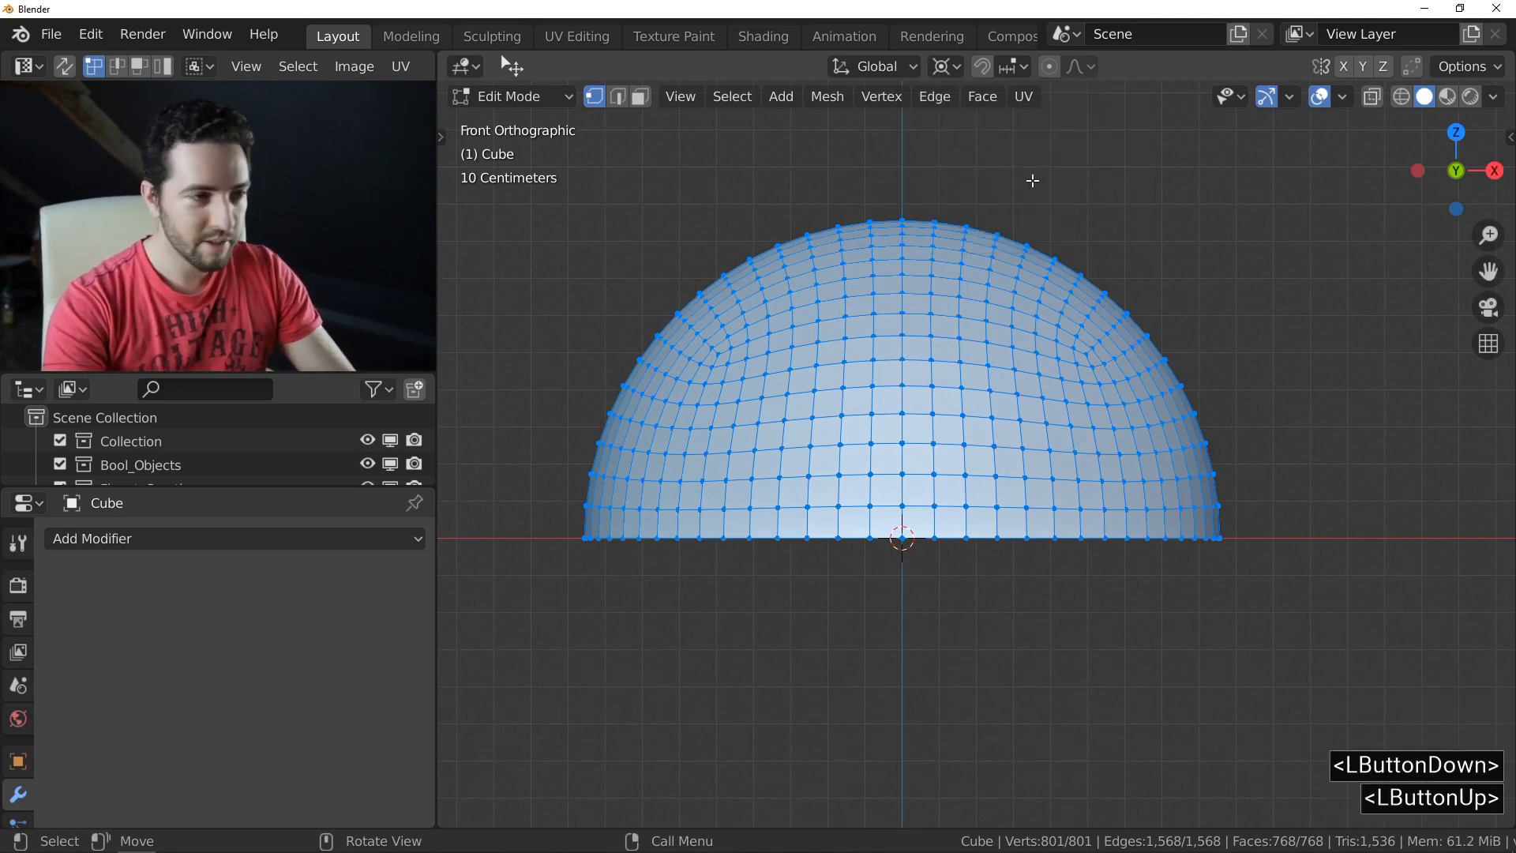
key(s)
key(z)
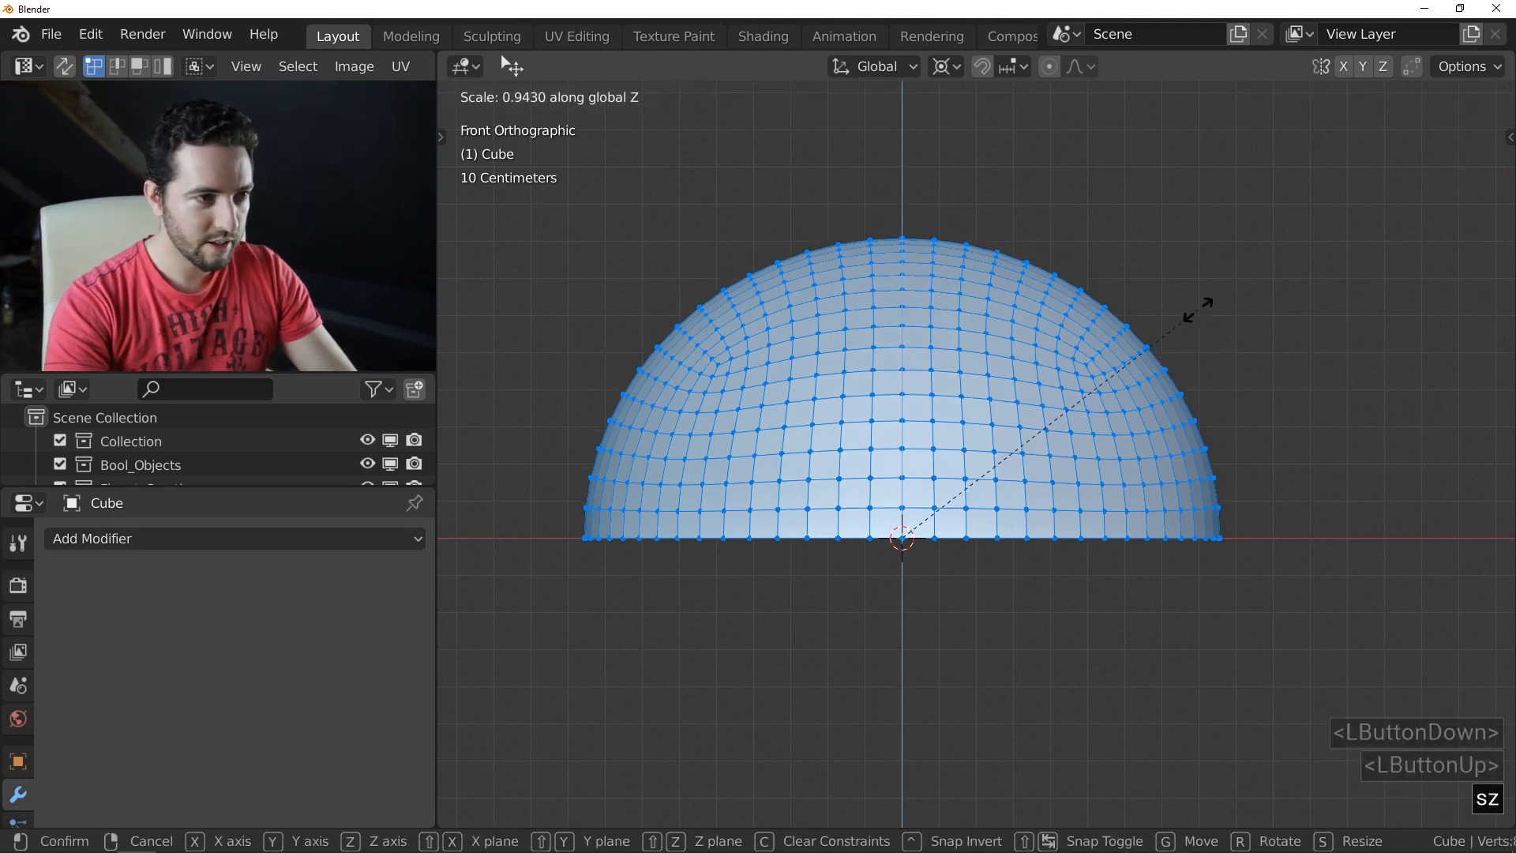
click(1021, 374)
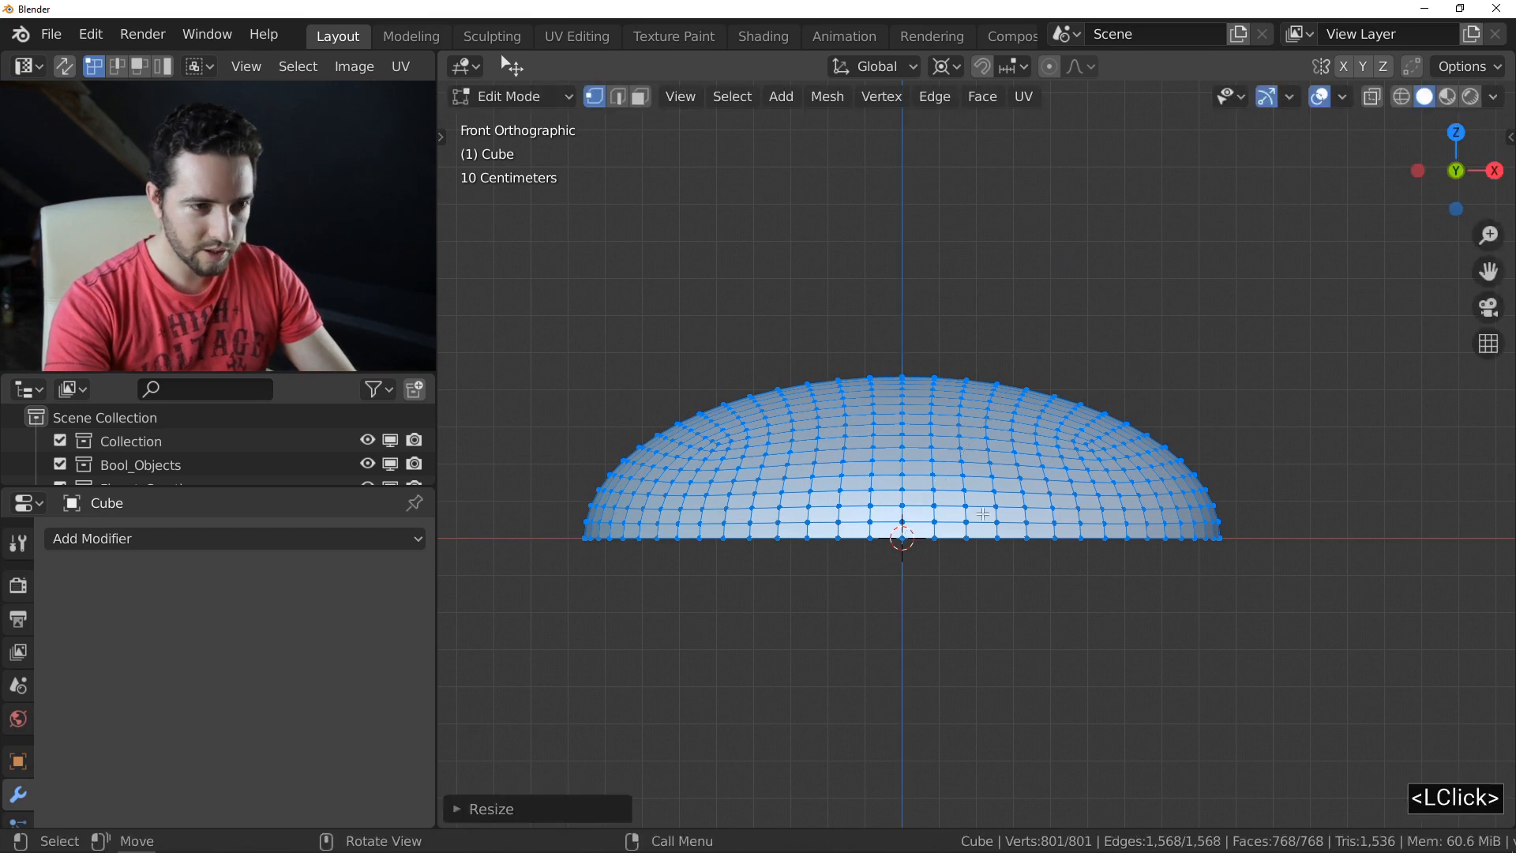
Step: Select the dome's open bottom edge loop and extrude it about 0.1 m straight down along Z
key(alt)
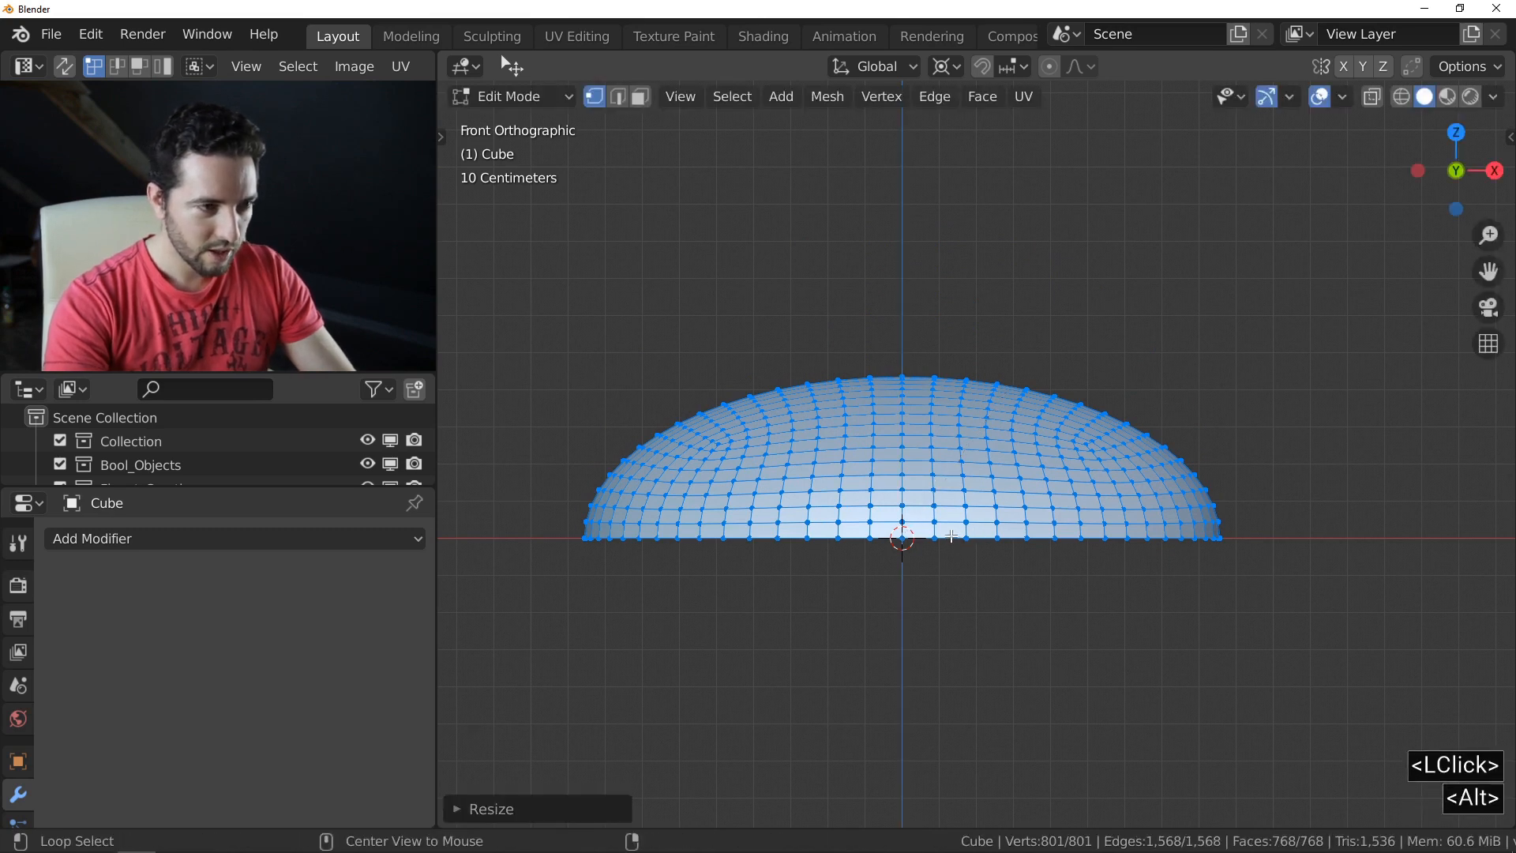
alt+click(951, 537)
middle_drag(1353, 520, 759, 393)
scroll(759, 394, up, 1)
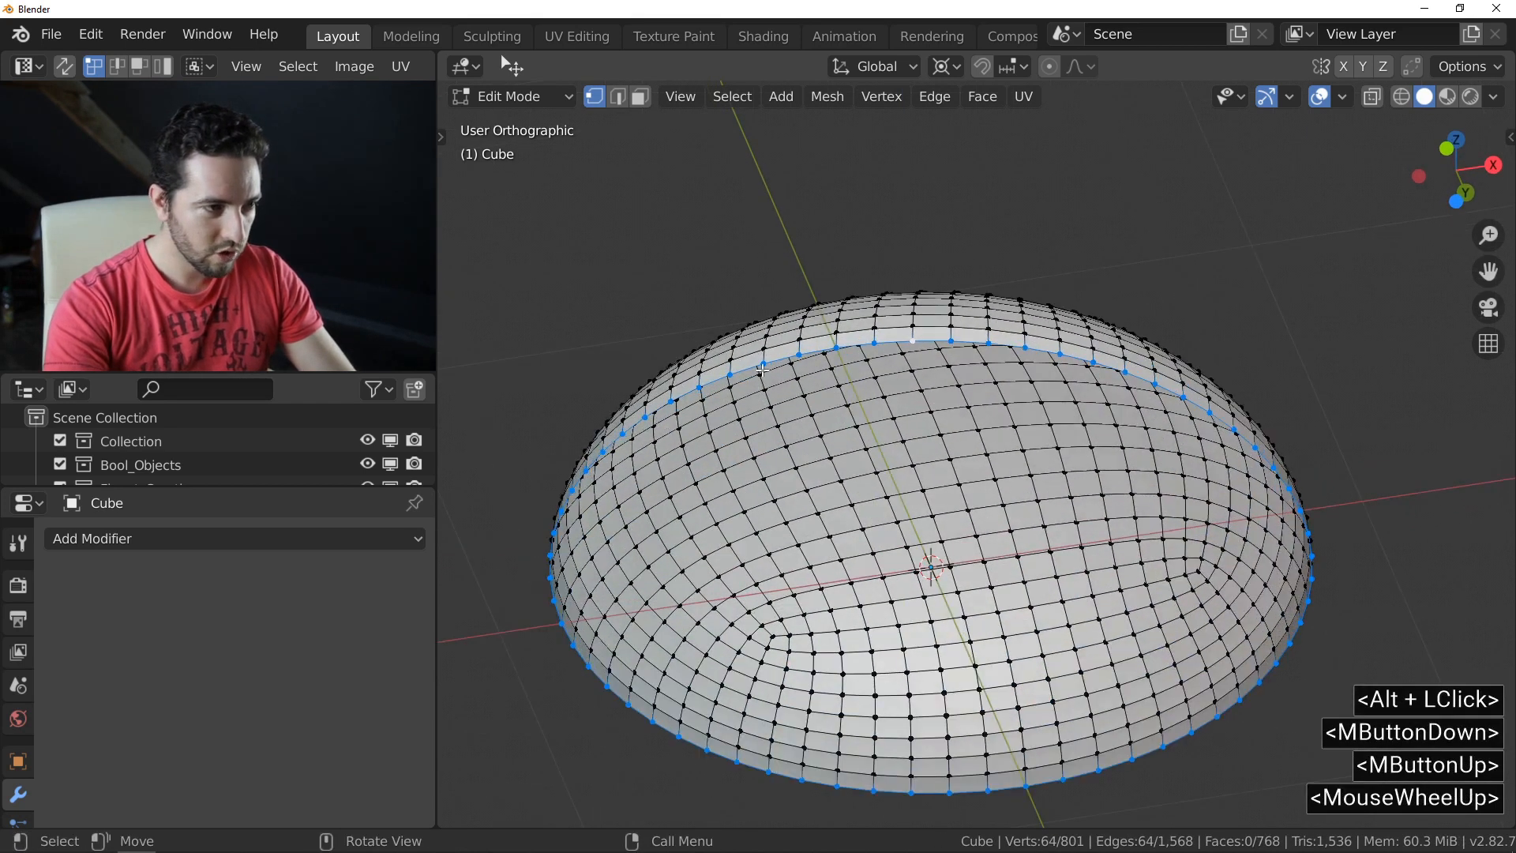
alt+click(750, 370)
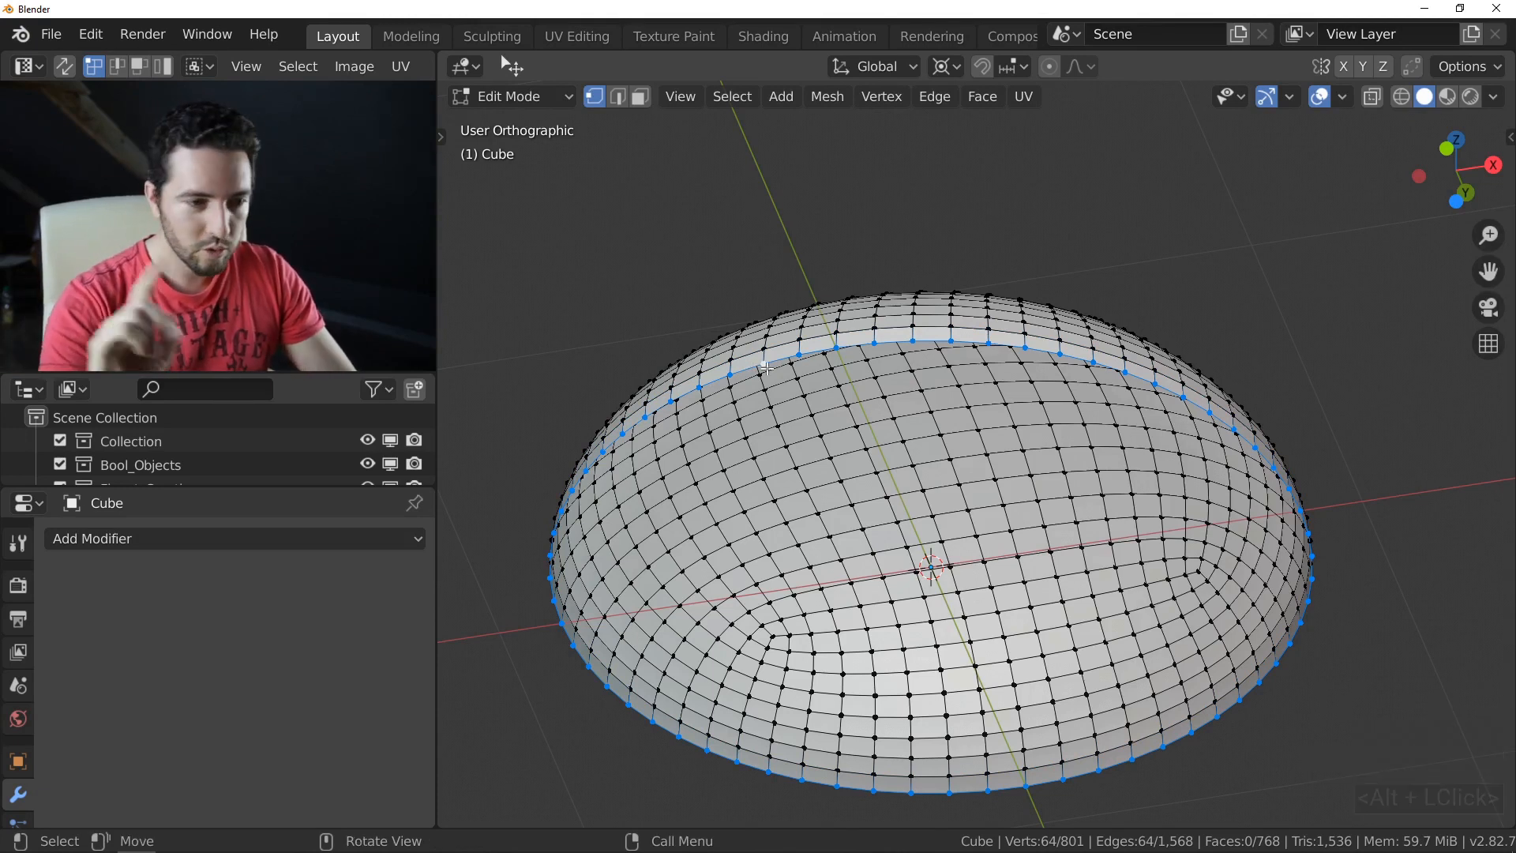
middle_click(836, 371)
key(1)
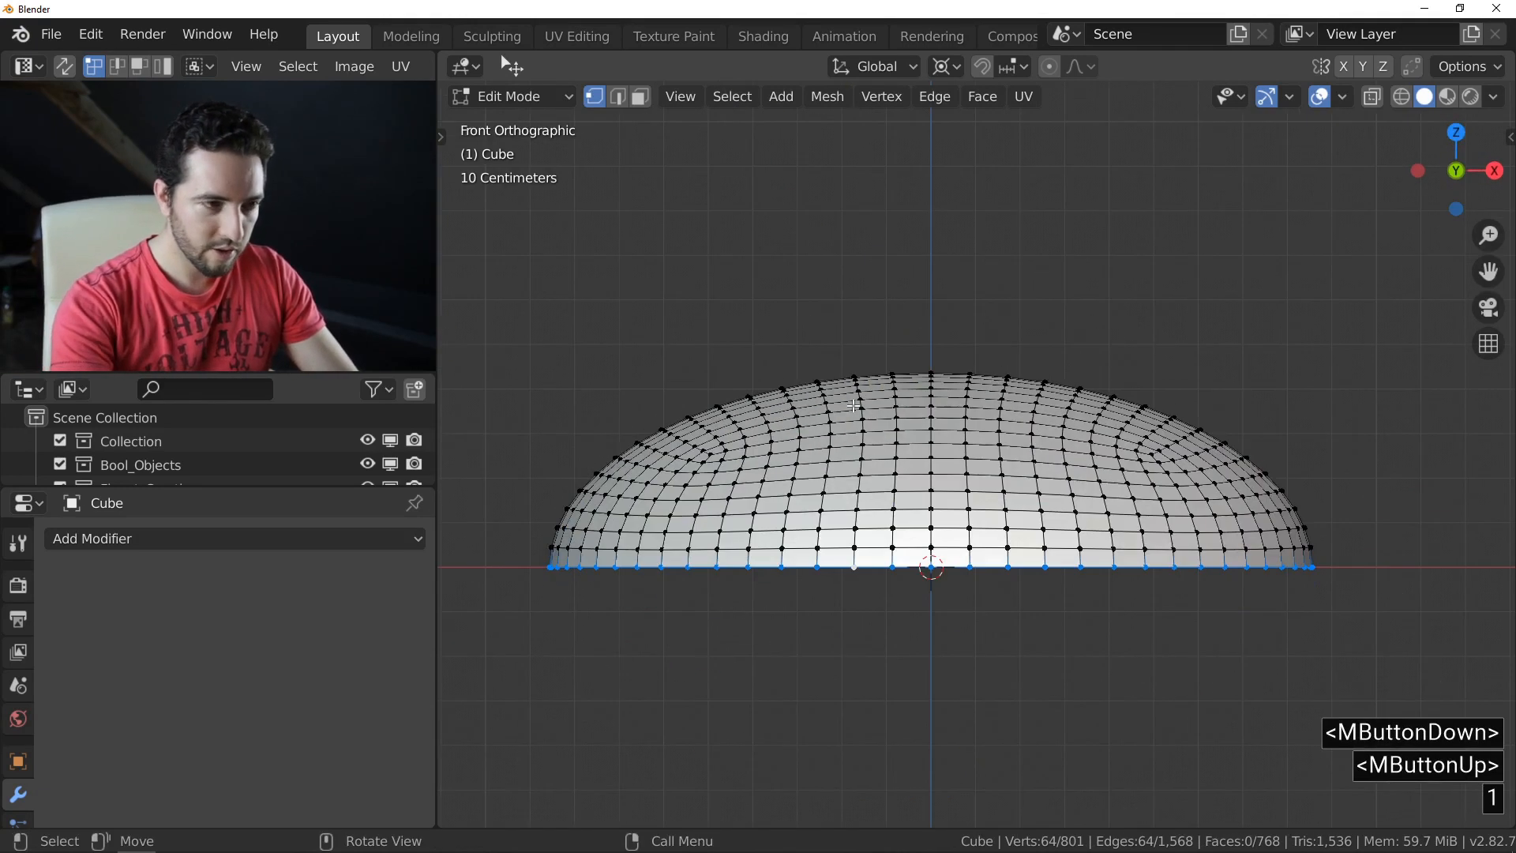
key(e)
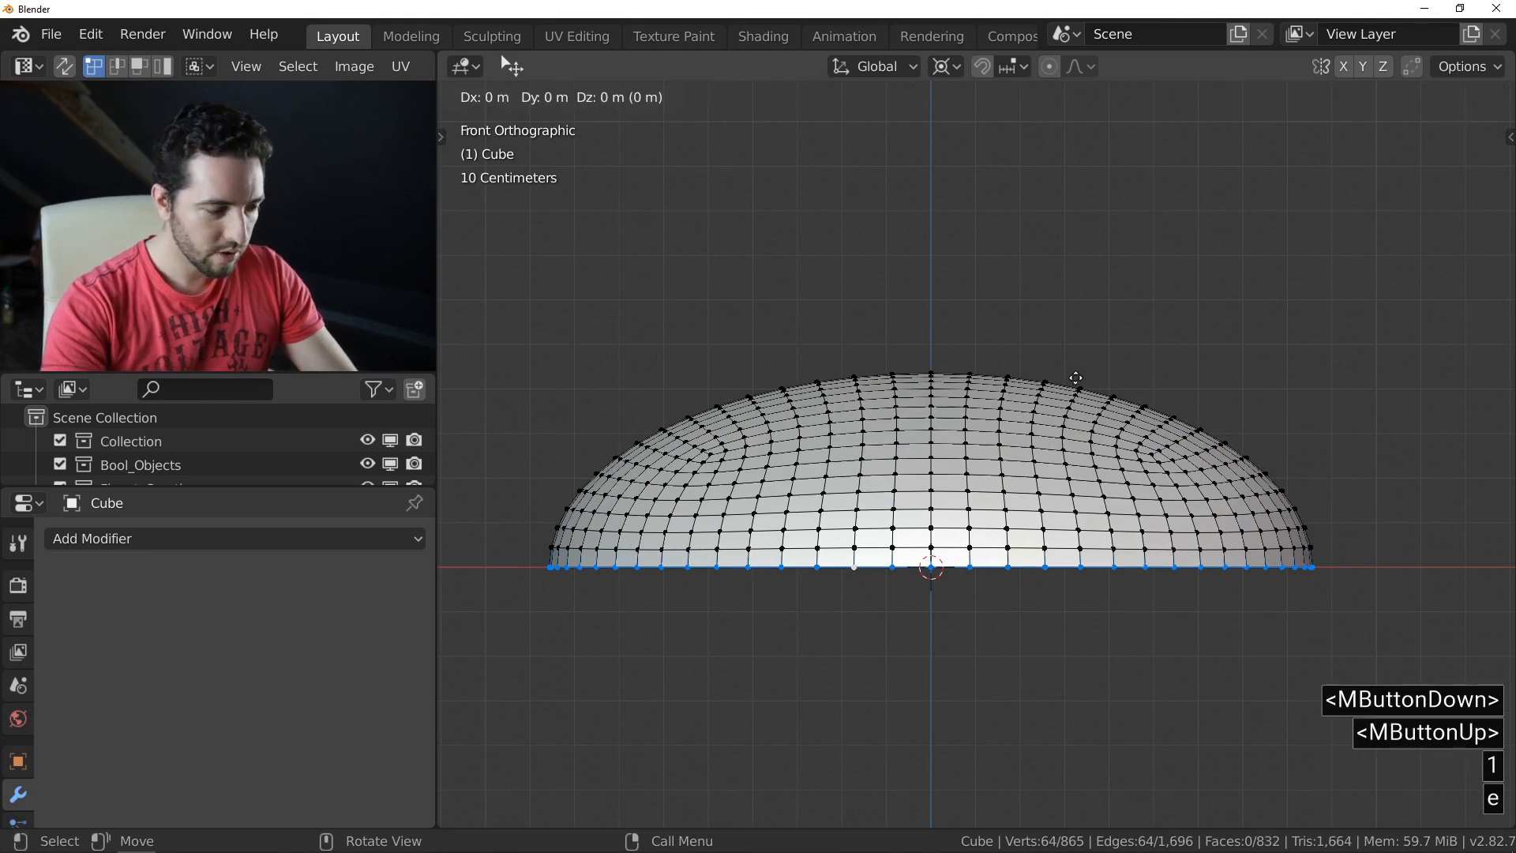
key(z)
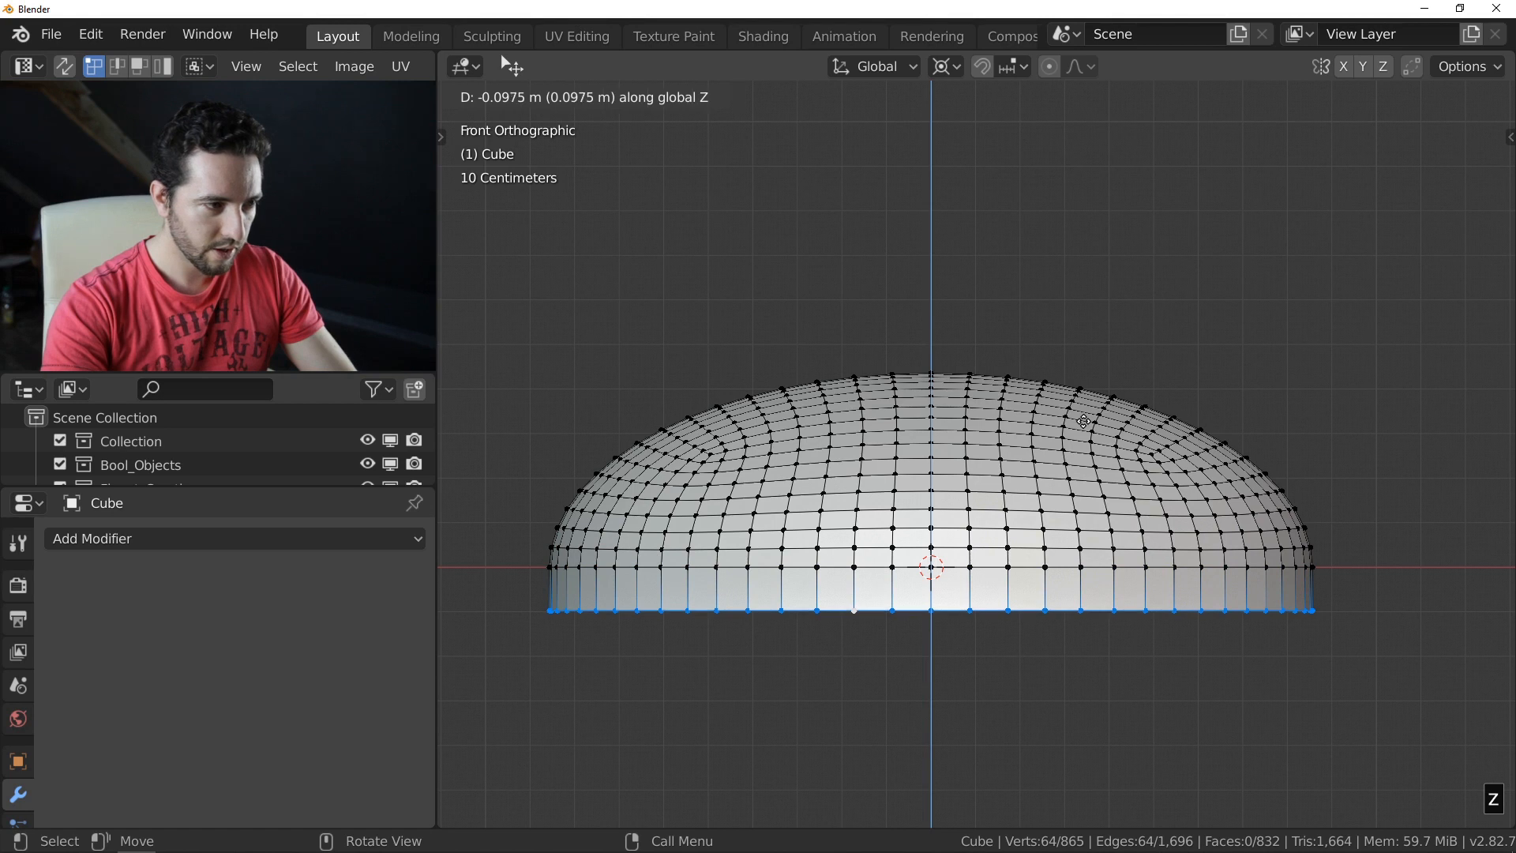
click(1083, 421)
Step: Extrude the bottom rim again and scale it to 0 to close the dome's underside at the centre
mouse_move(1225, 433)
middle_down()
mouse_move(1153, 484)
mouse_move(1236, 413)
middle_up()
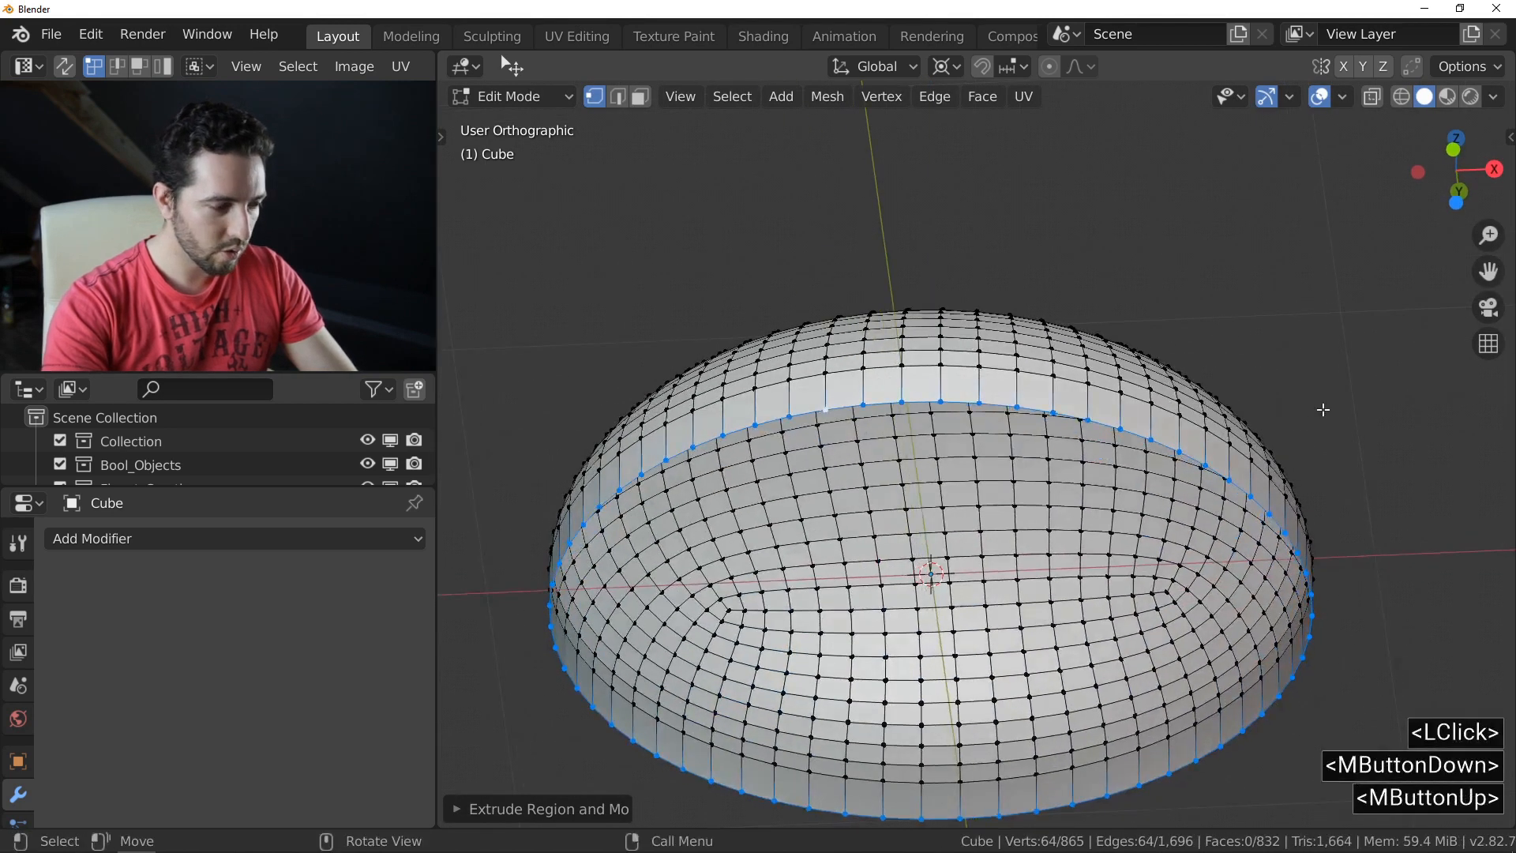
key(e)
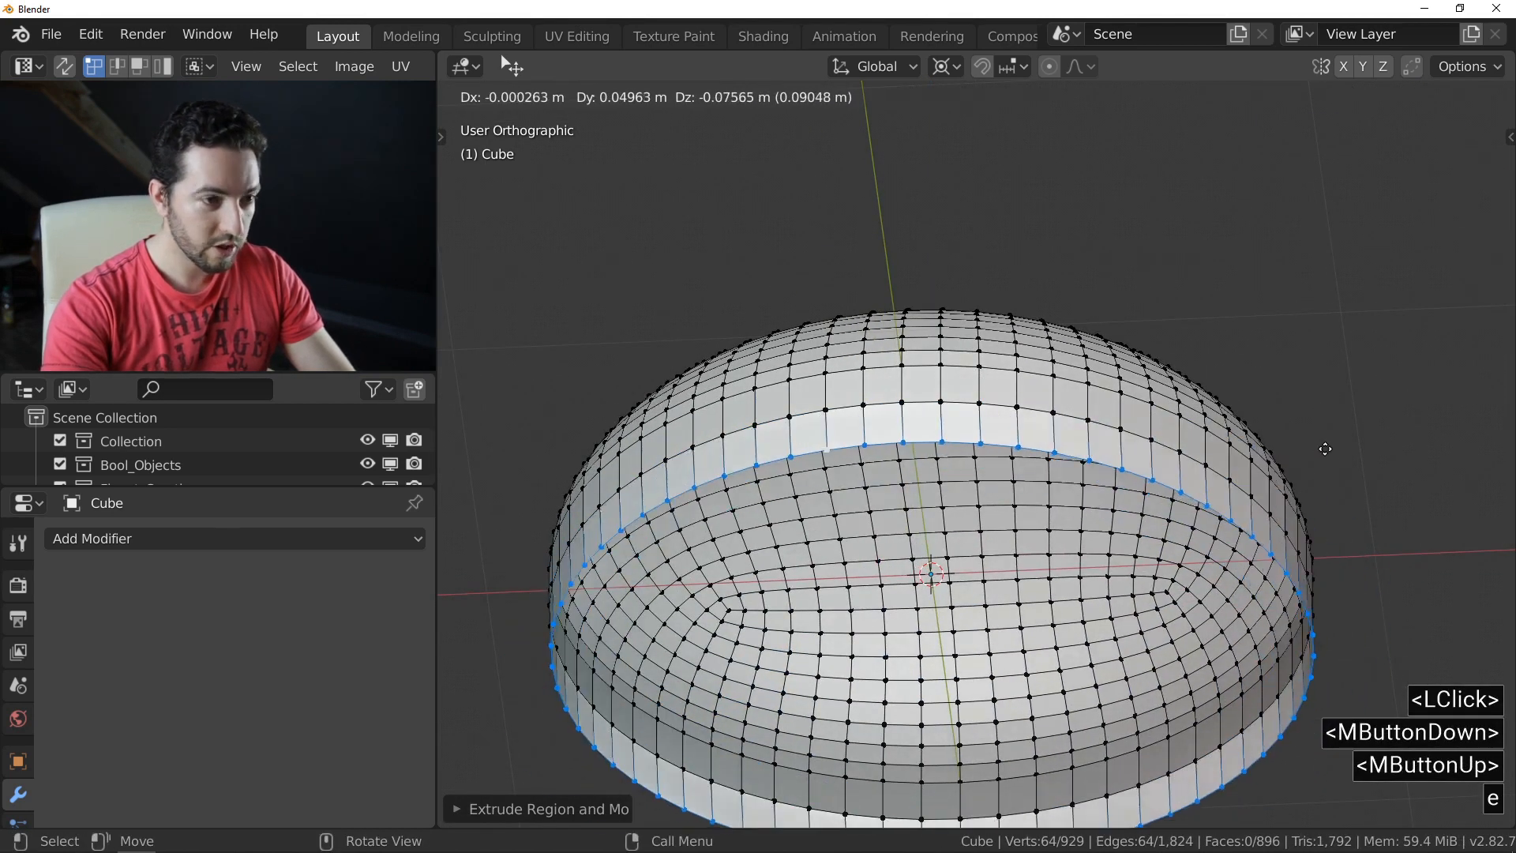
key(s)
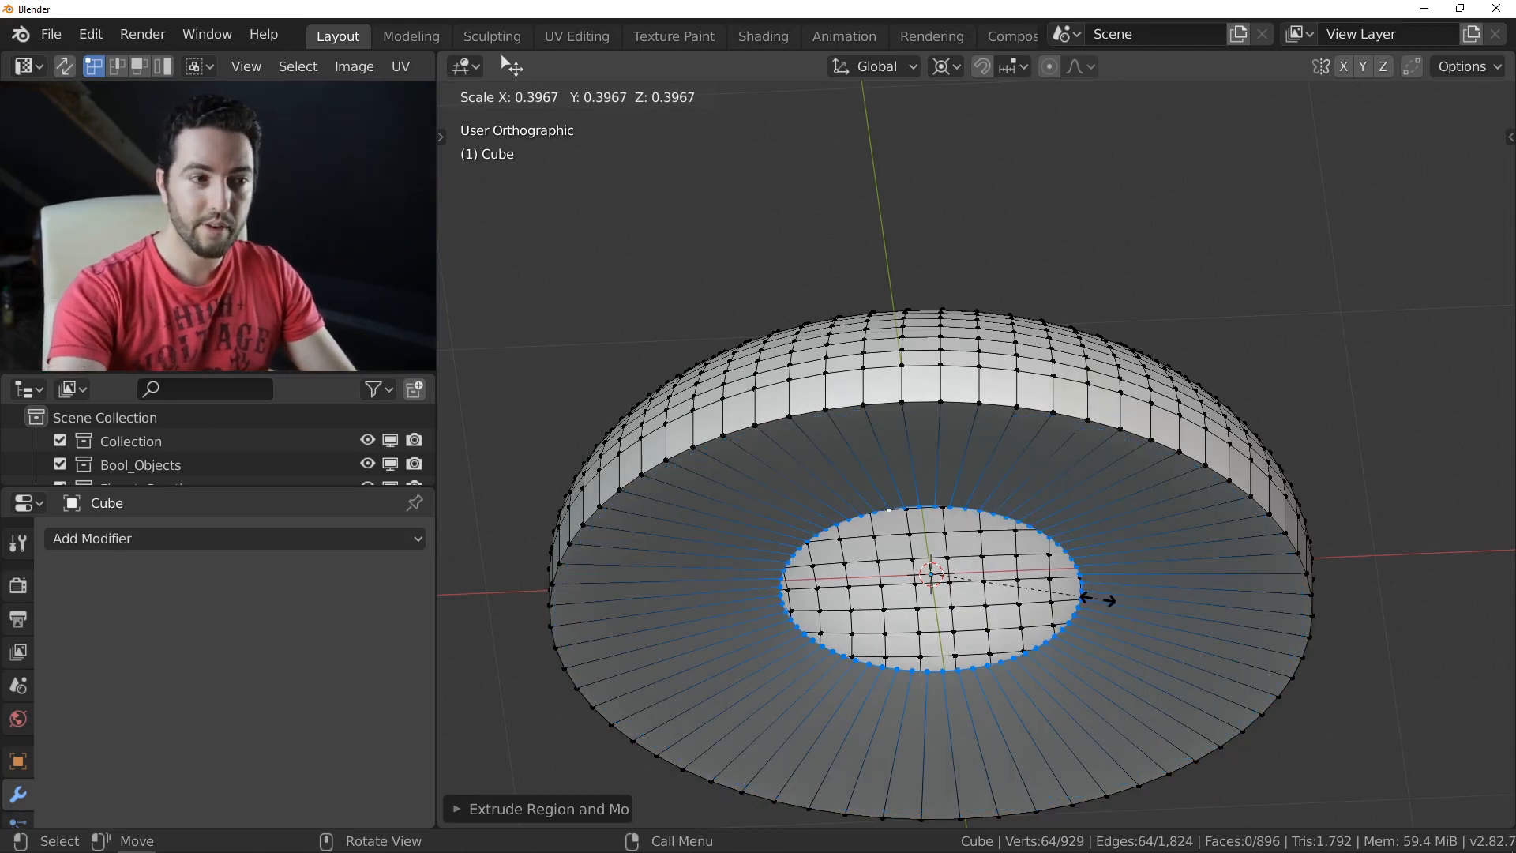
key(0)
key(Return)
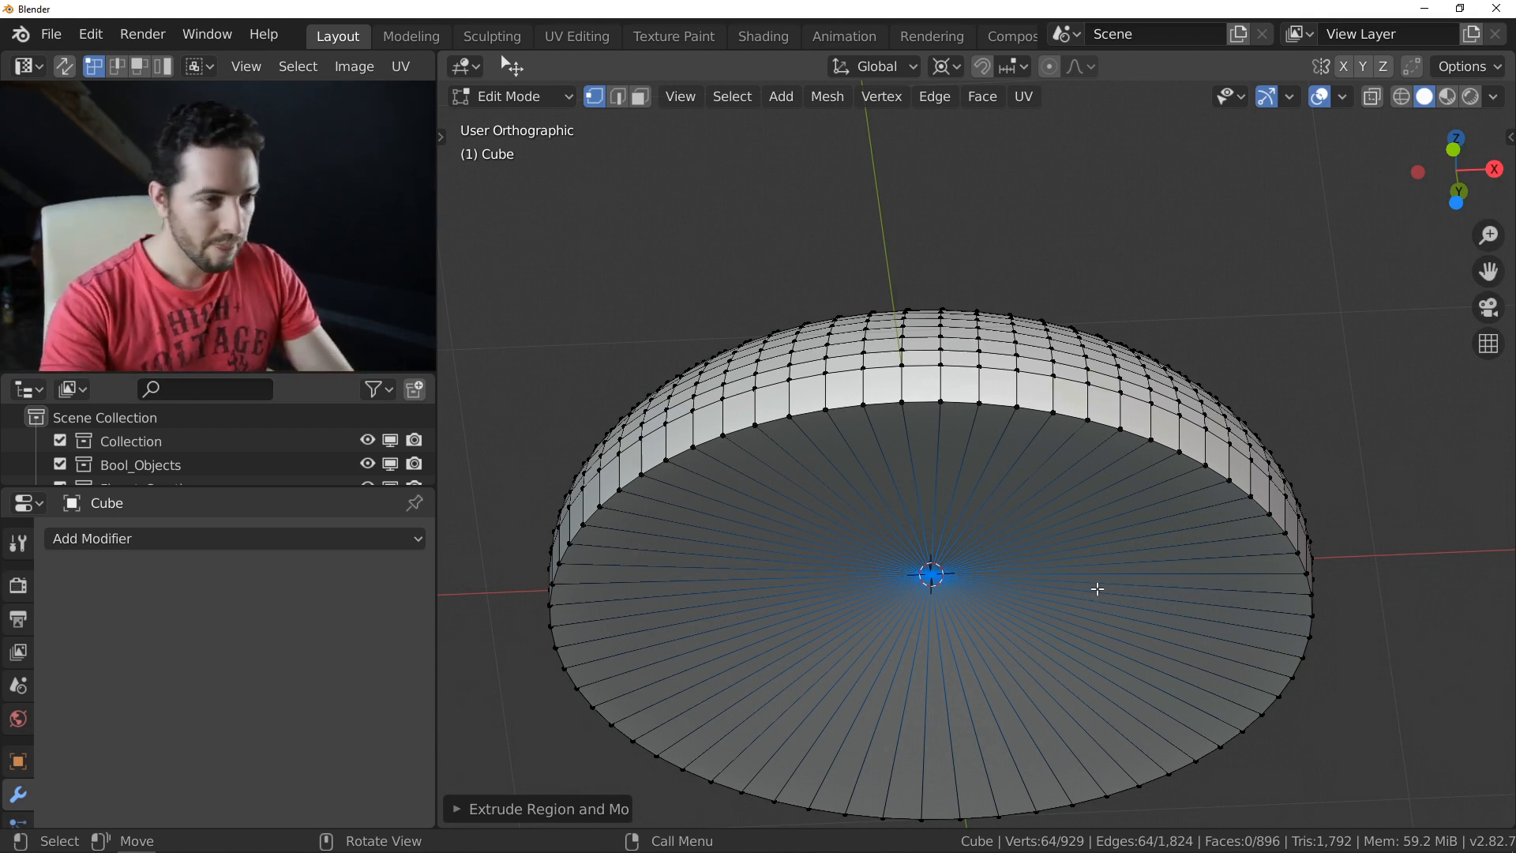
Step: Select the whole dome mesh and merge its overlapping vertices by distance
middle_drag(1063, 551, 984, 625)
key(a)
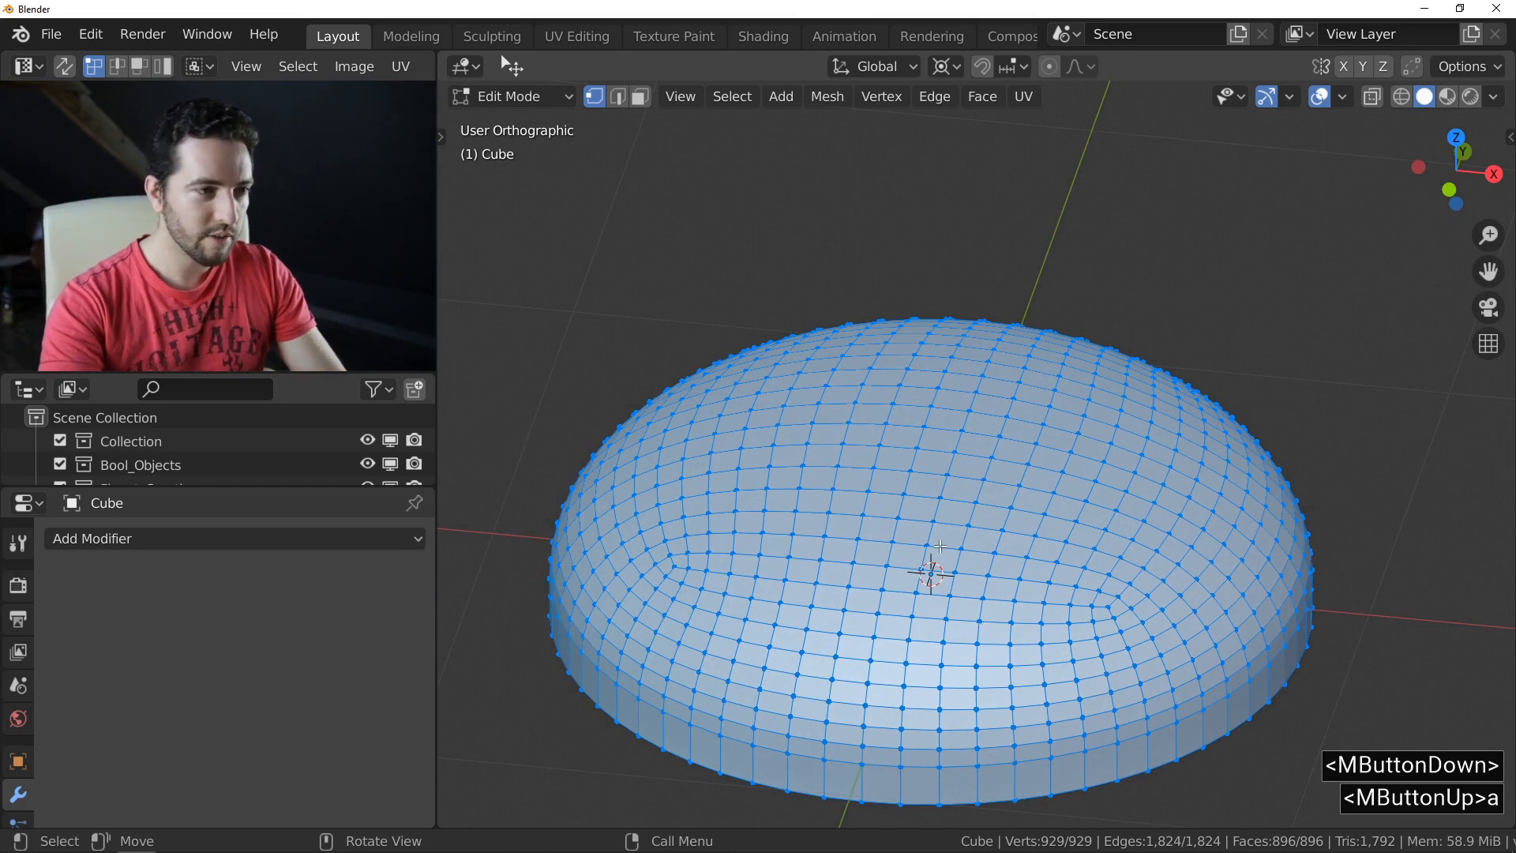
right_click(902, 440)
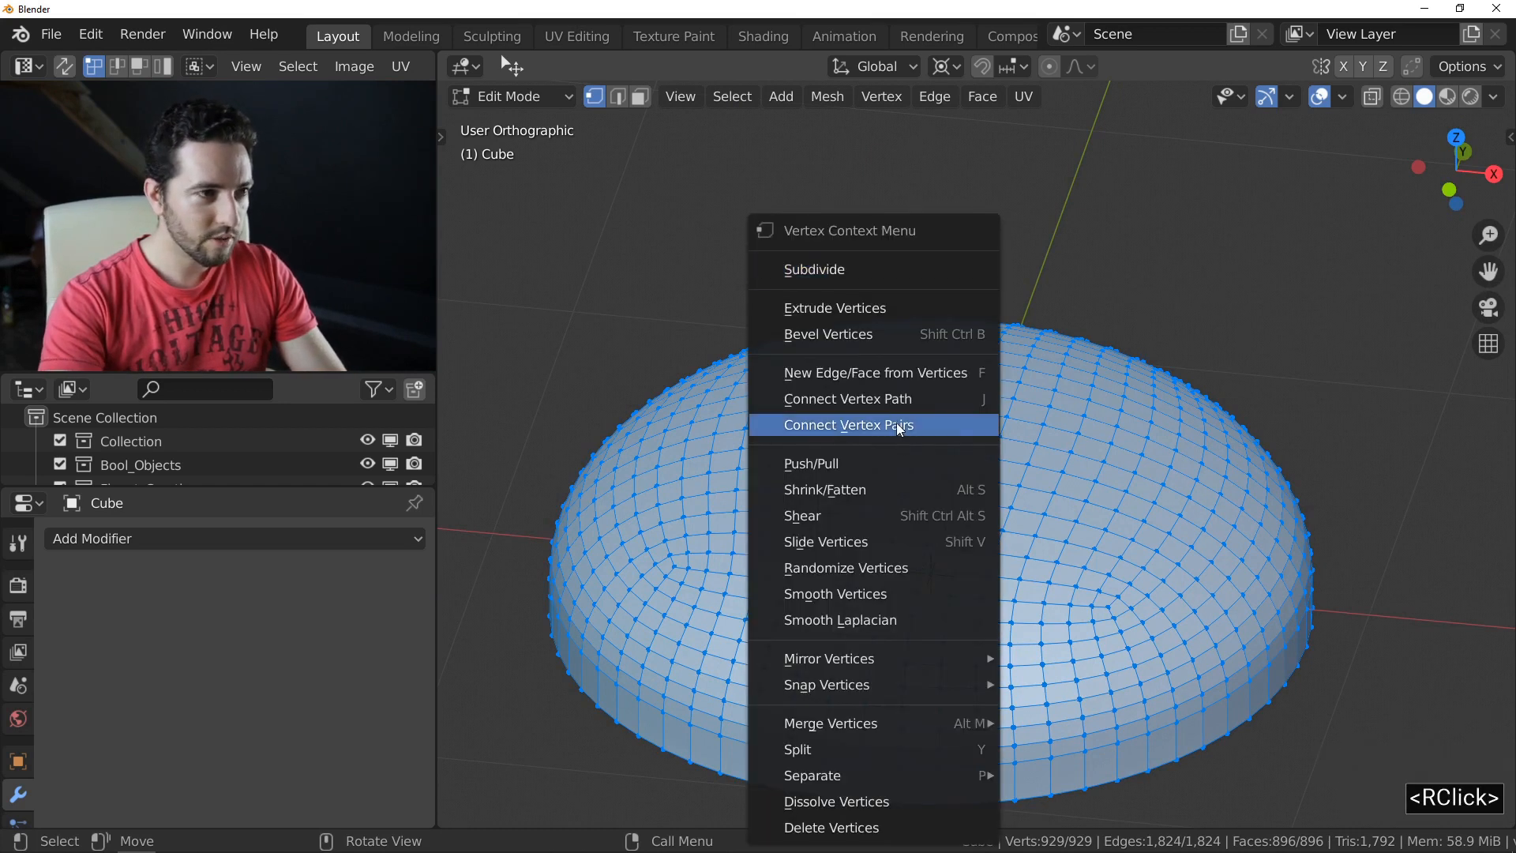
mouse_move(807, 721)
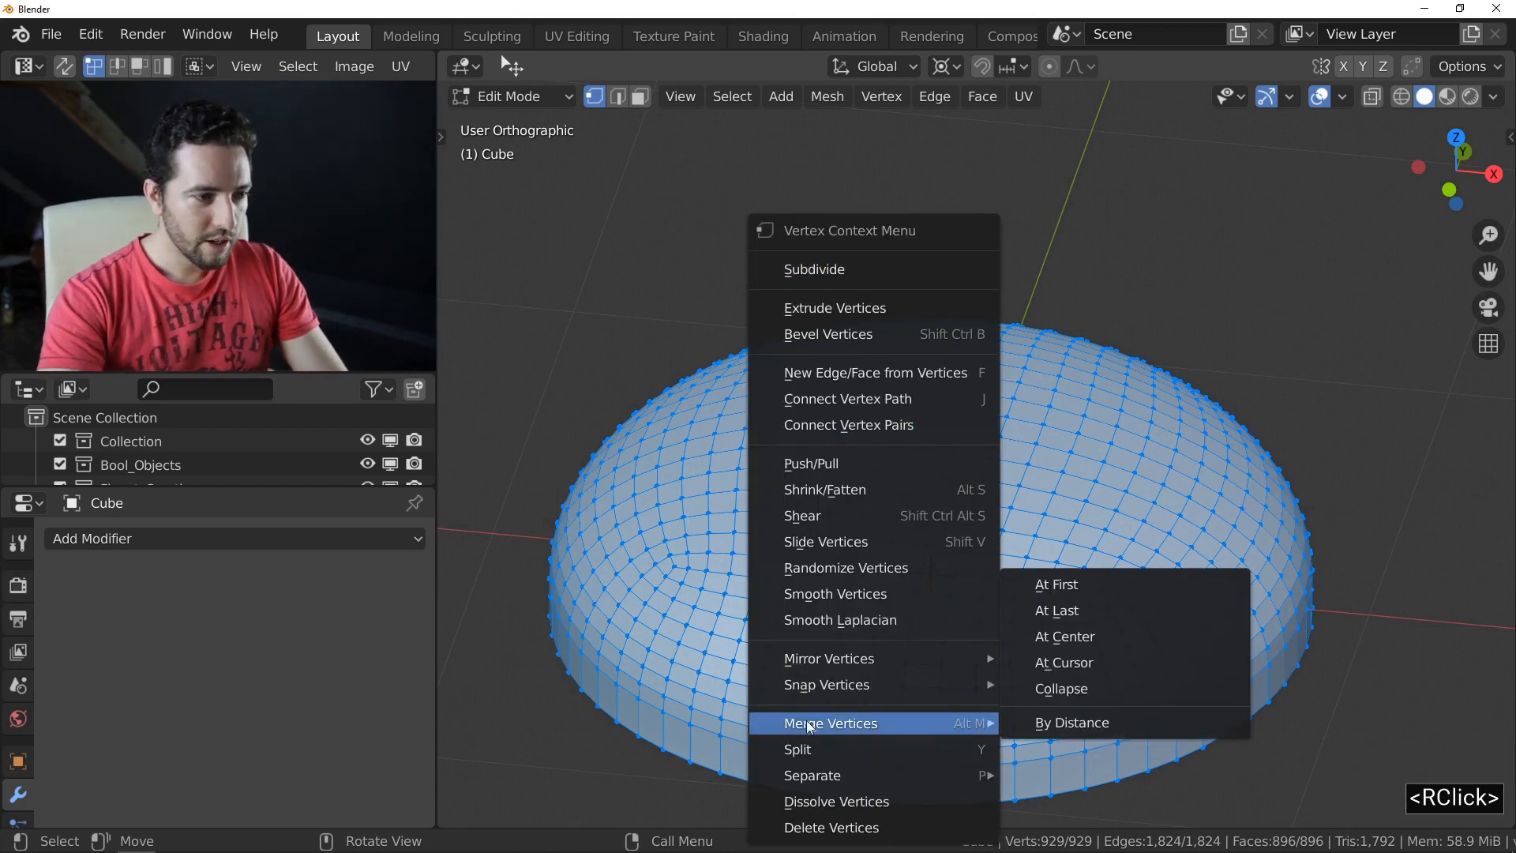
click(1060, 724)
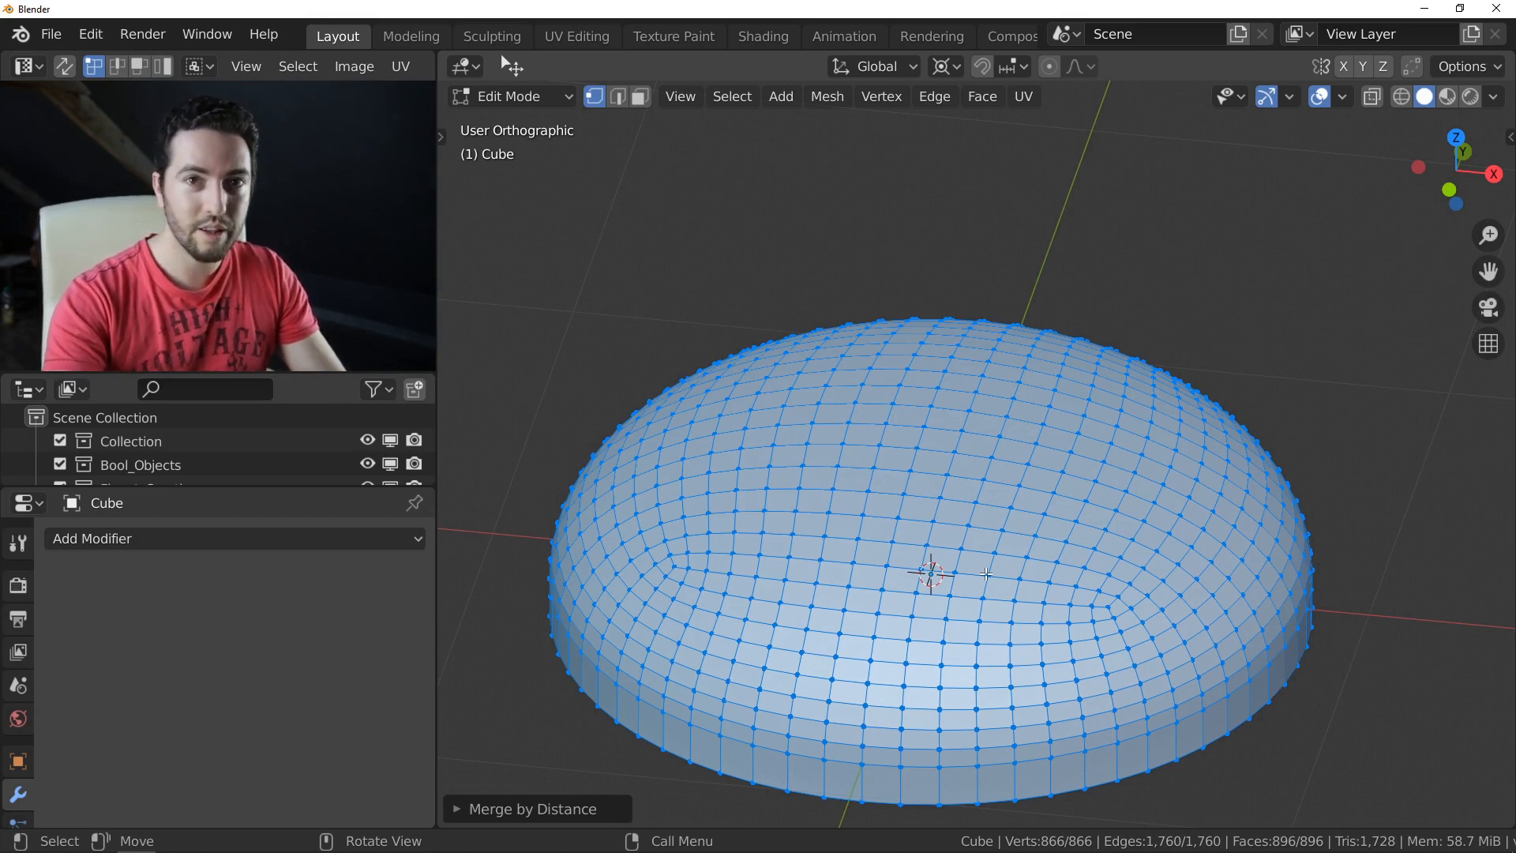
Step: Select the four faces around the dome's centre in top view using face selection mode
scroll(910, 532, down, 1)
middle_click(910, 533)
key(Tab)
key(Tab)
key(7)
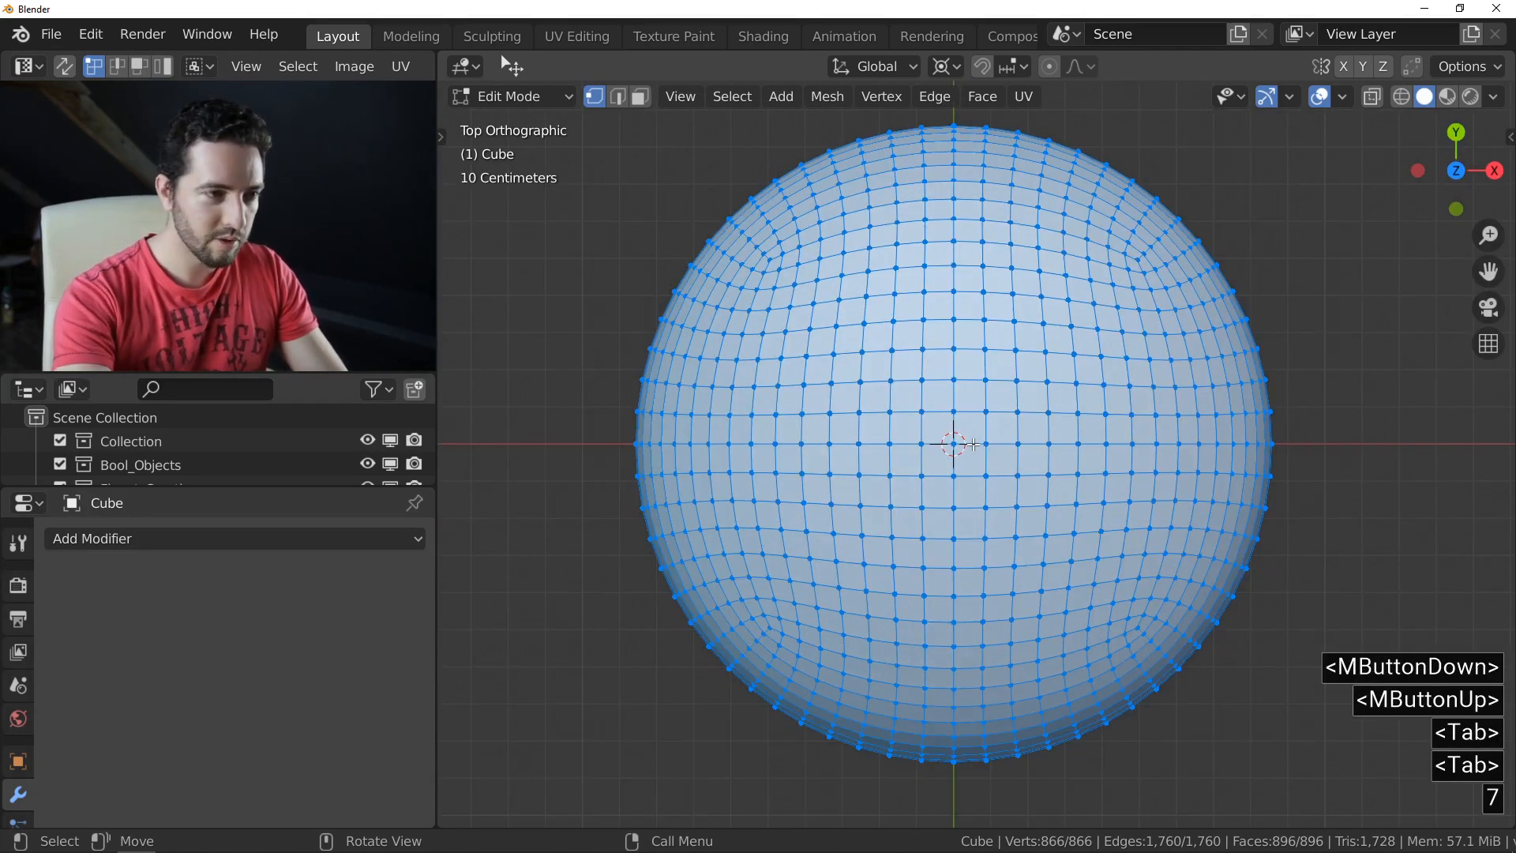
click(640, 96)
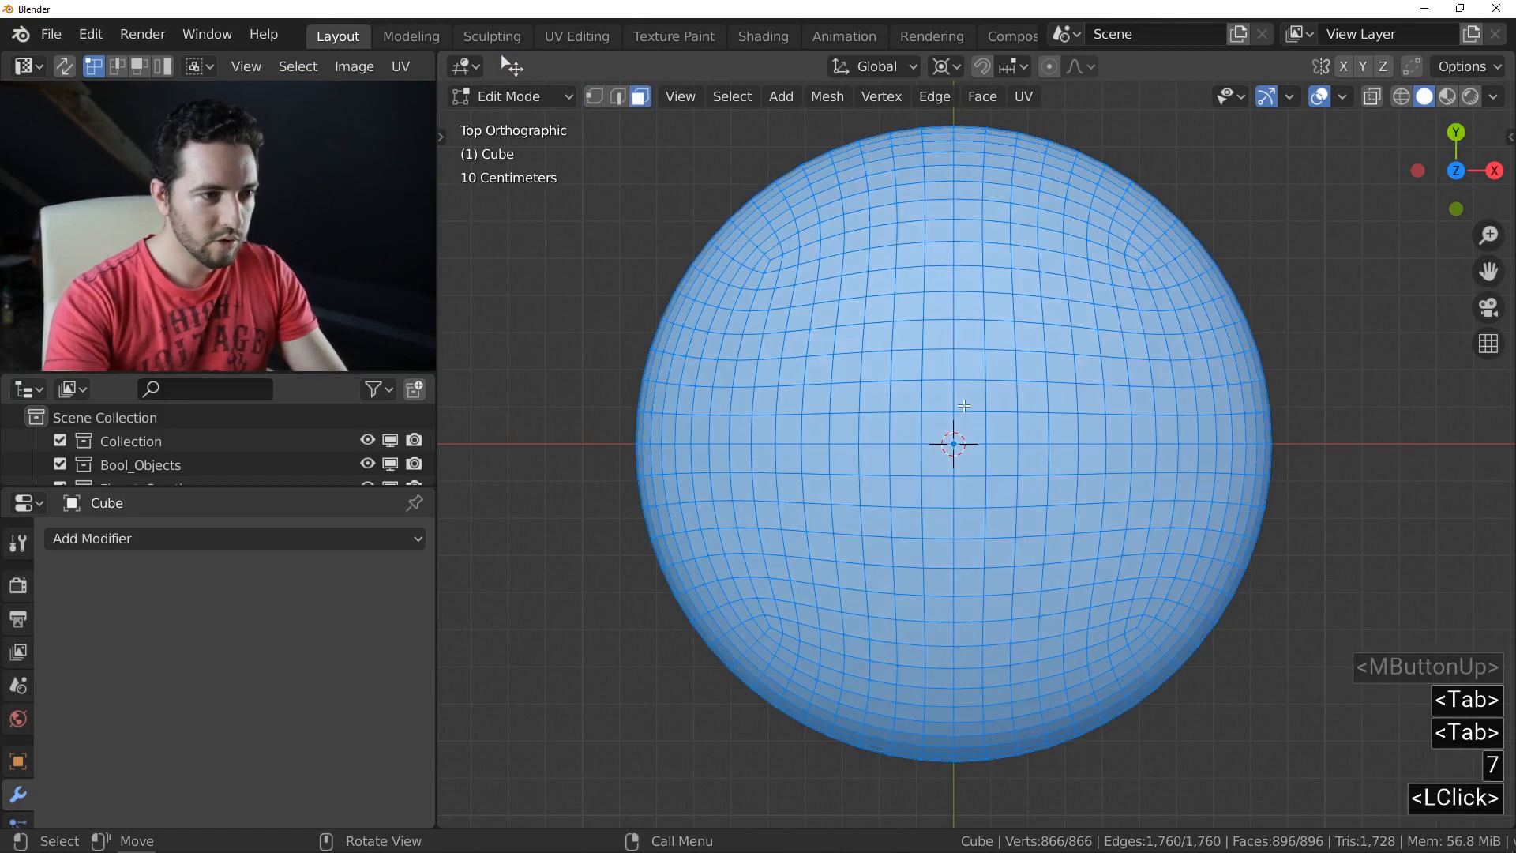
click(970, 428)
shift+click(941, 447)
shift+click(965, 458)
shift+click(939, 462)
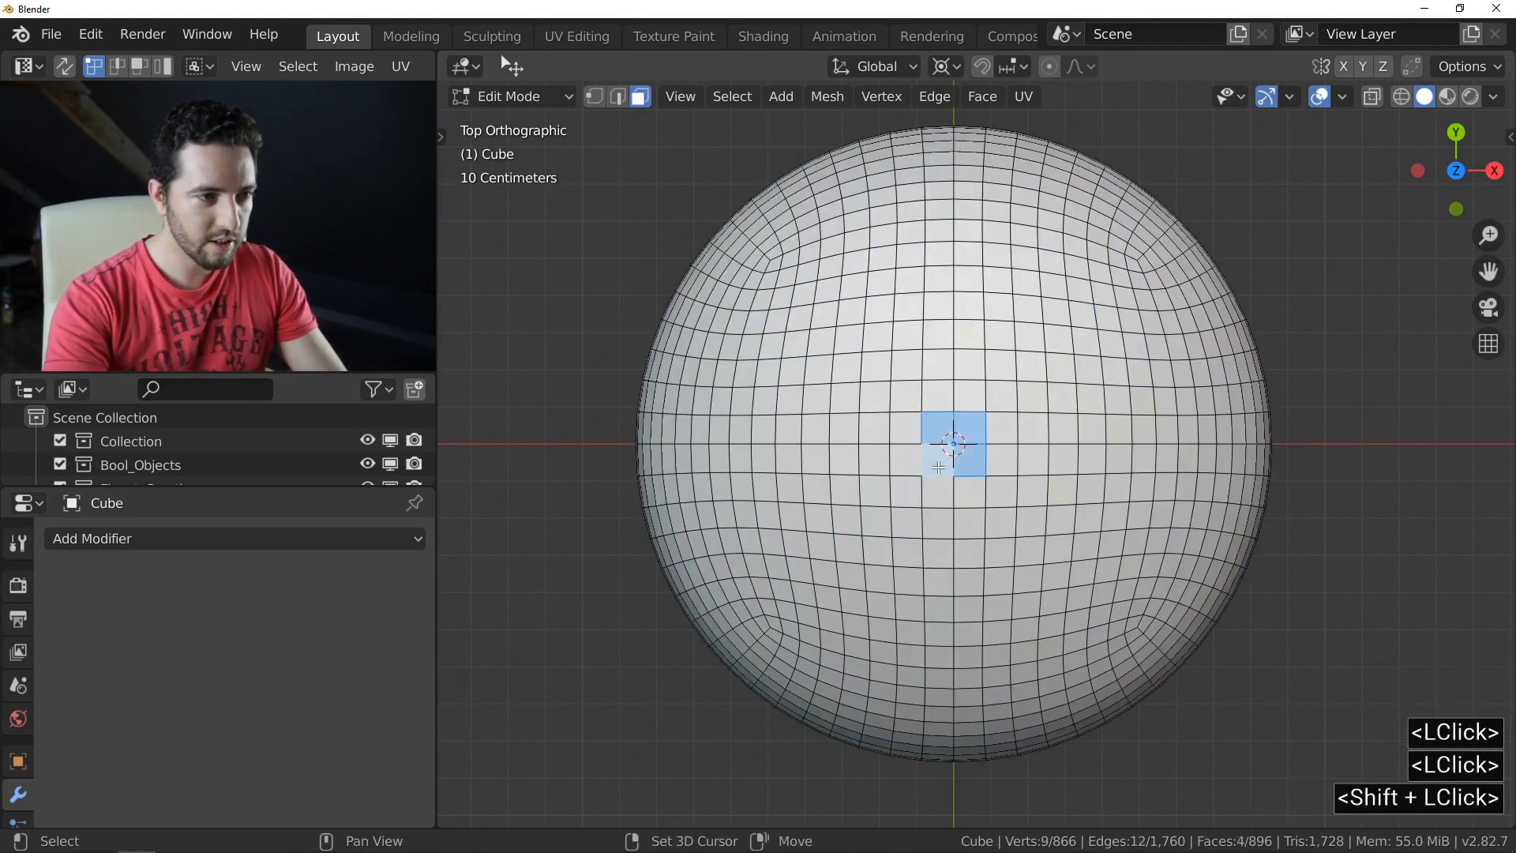
scroll(913, 477, up, 1)
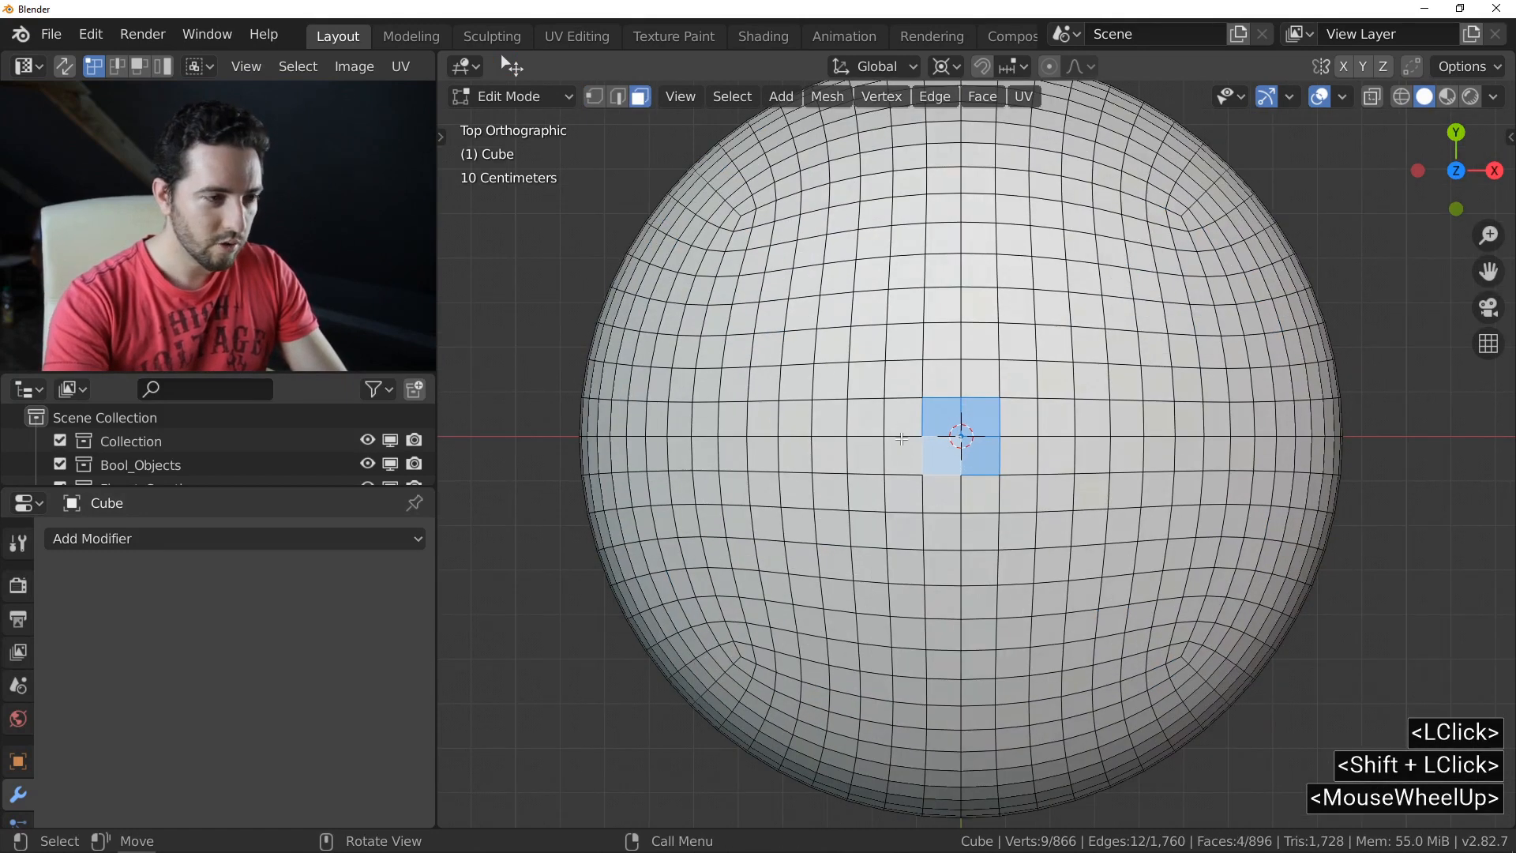
Step: Extend the face selection with Circle Select into a cross two faces wide, with four equally long arms
key(c)
mouse_move(917, 436)
shift+mouse_down()
mouse_move(943, 436)
mouse_move(726, 434)
shift+mouse_up()
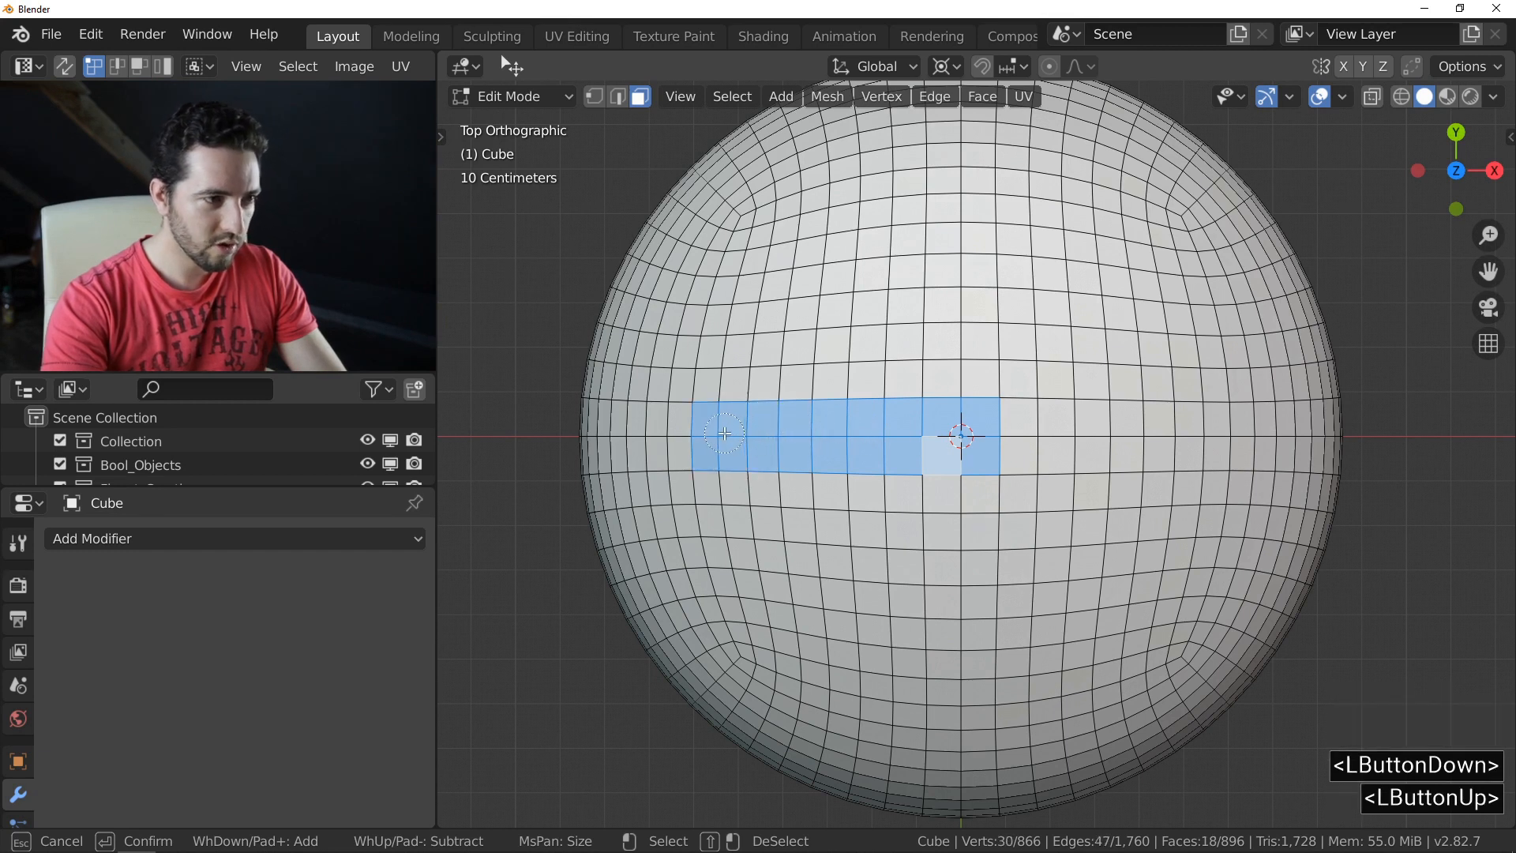
drag(962, 436, 1220, 437)
mouse_move(960, 399)
mouse_down()
mouse_move(960, 185)
mouse_move(969, 681)
mouse_up()
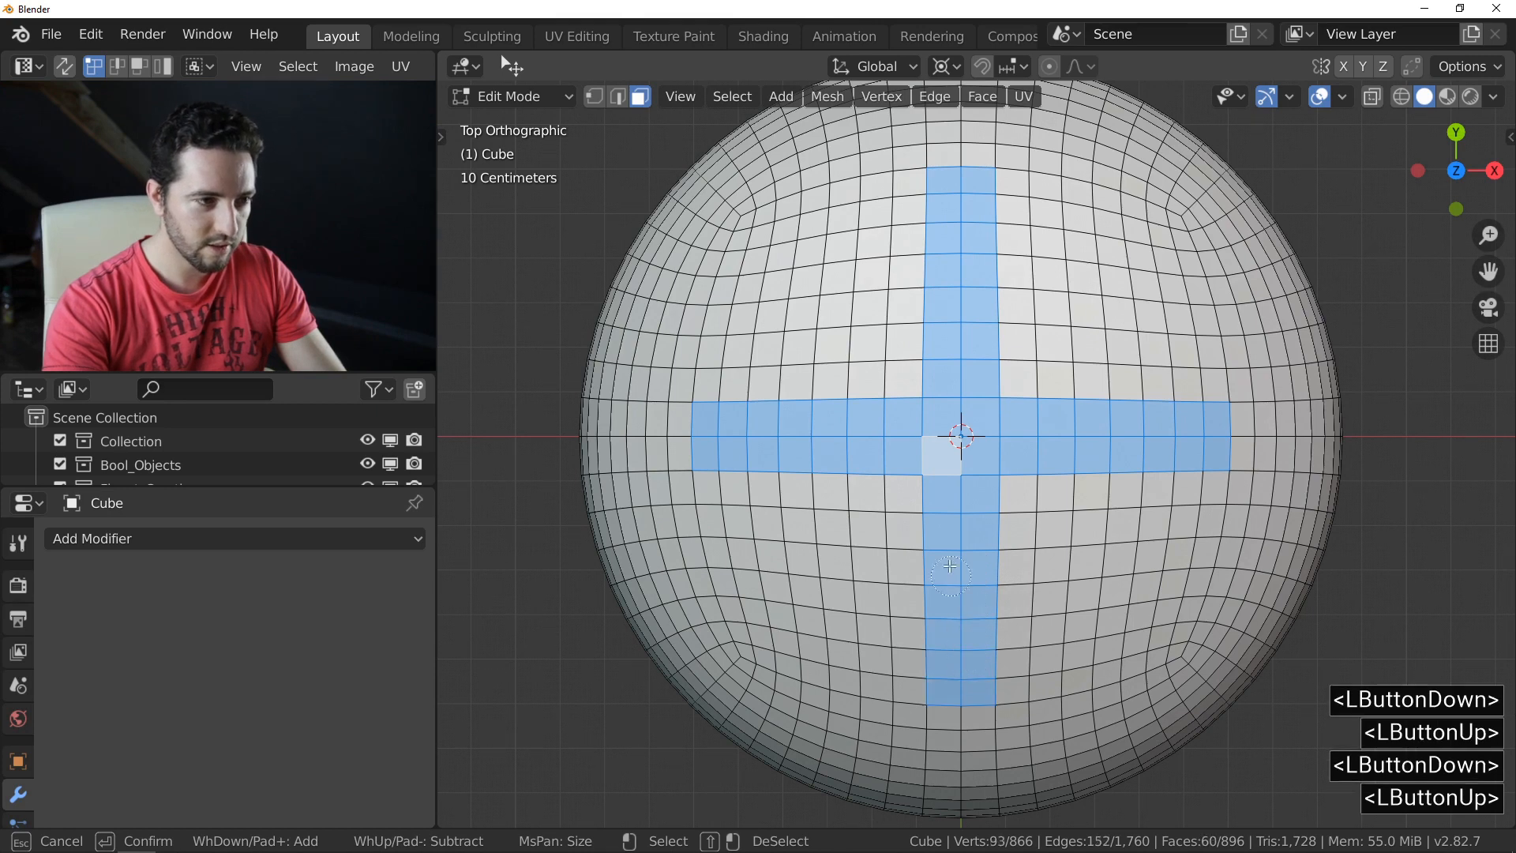
right_click(949, 529)
Step: Extrude the cross-shaped face selection upward by about 0.26 m
middle_drag(949, 530, 945, 451)
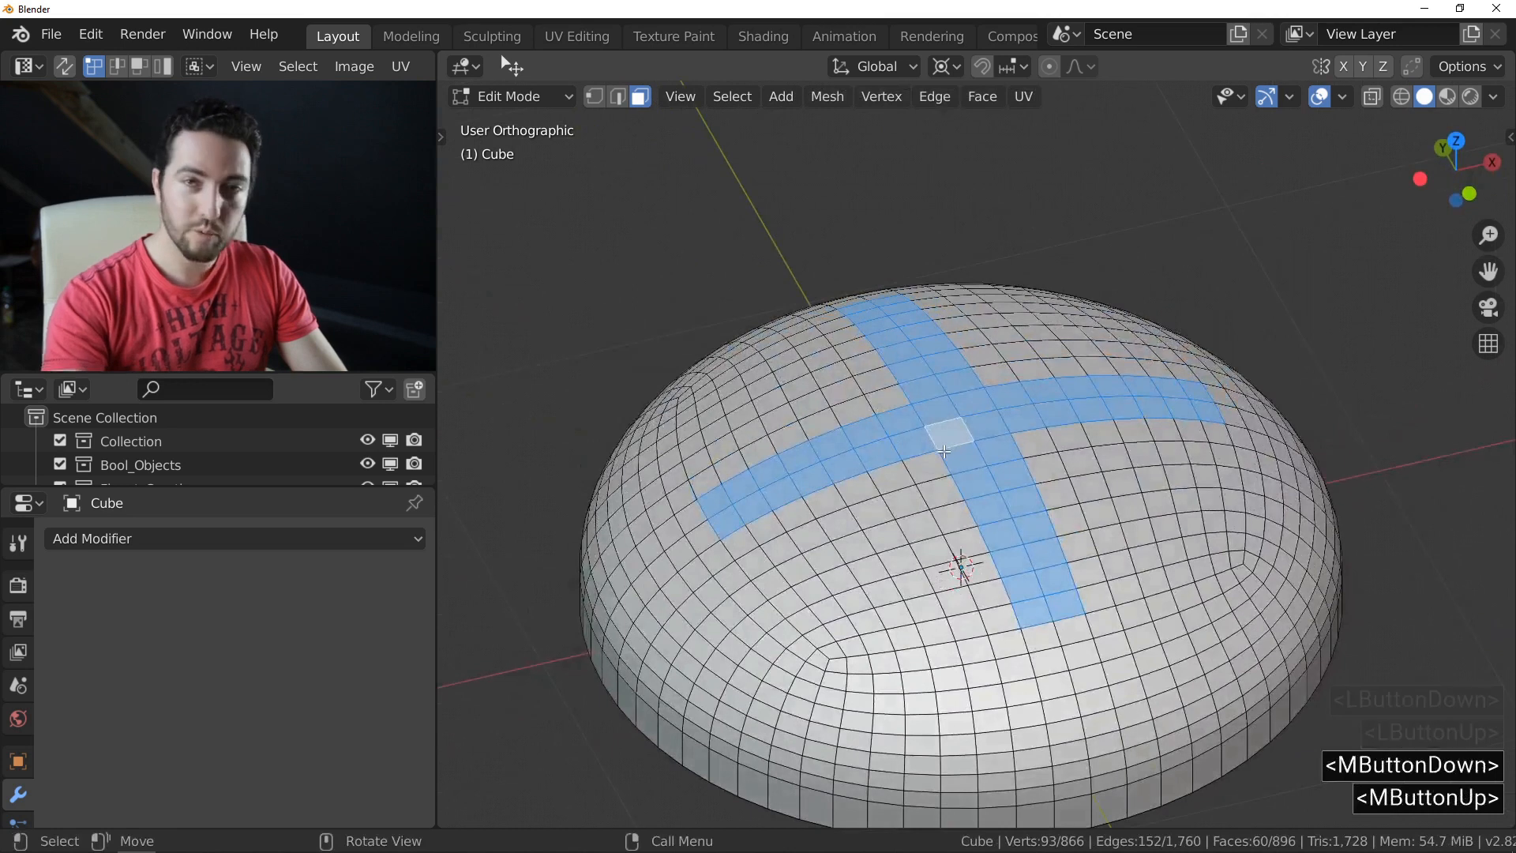
key(e)
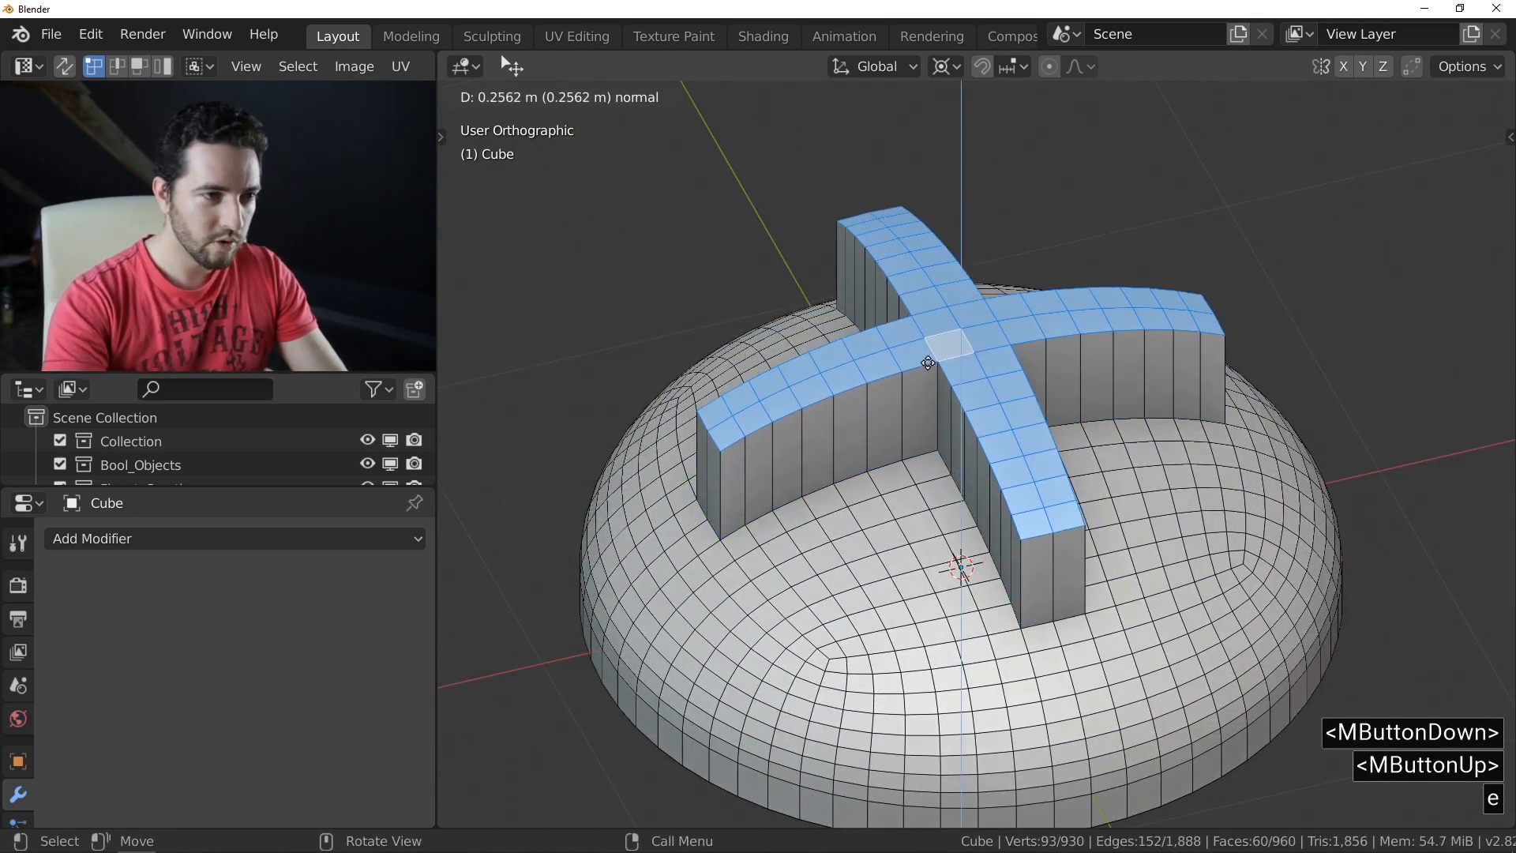
click(928, 363)
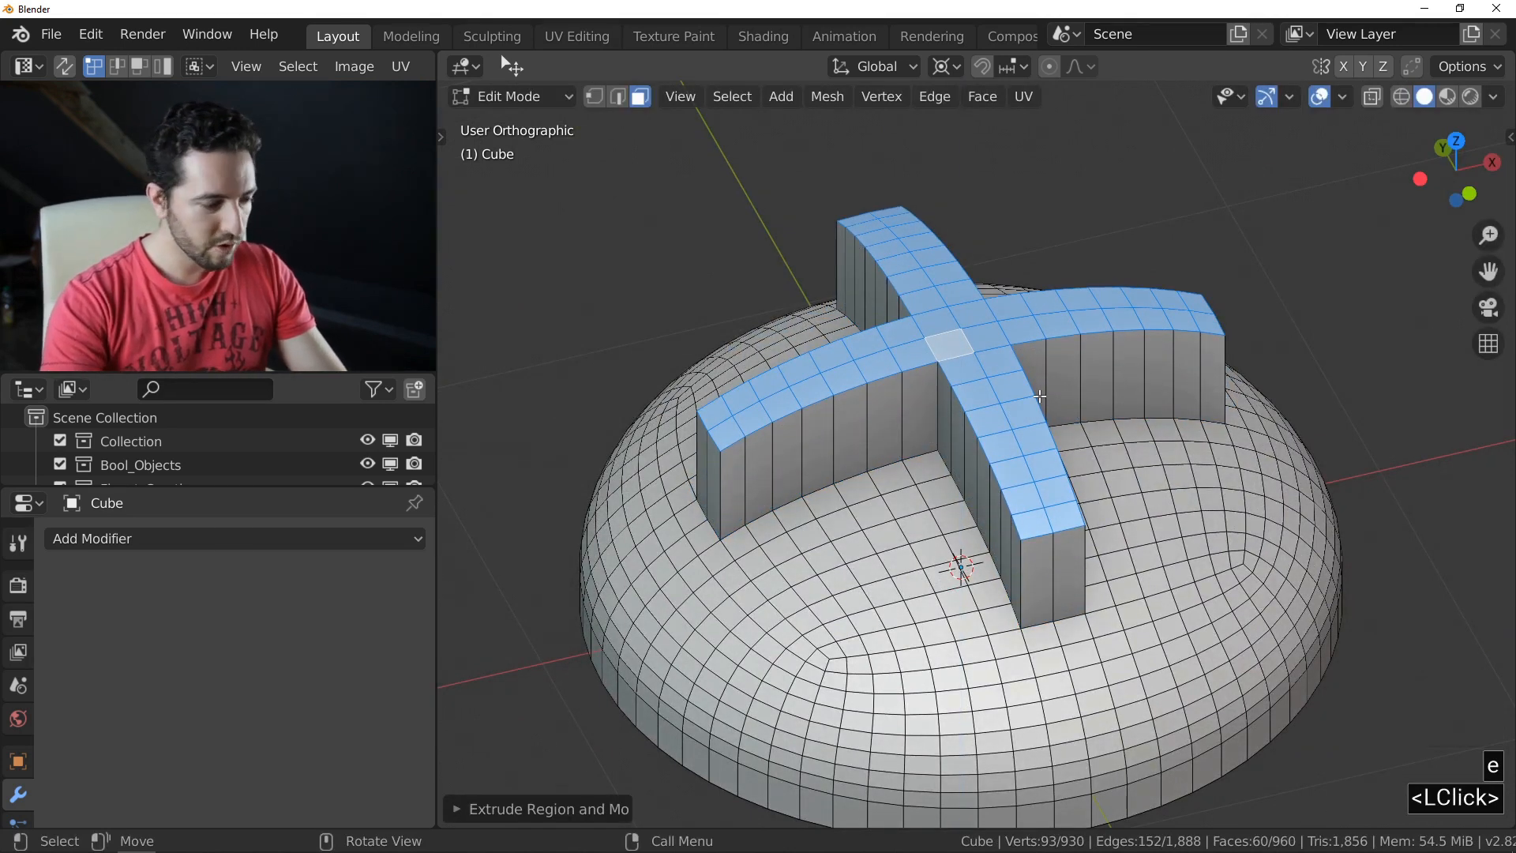
Step: Set the pivot point to Bounding Box Center and flatten the extruded cross faces by scaling them to 0 along Z
click(959, 63)
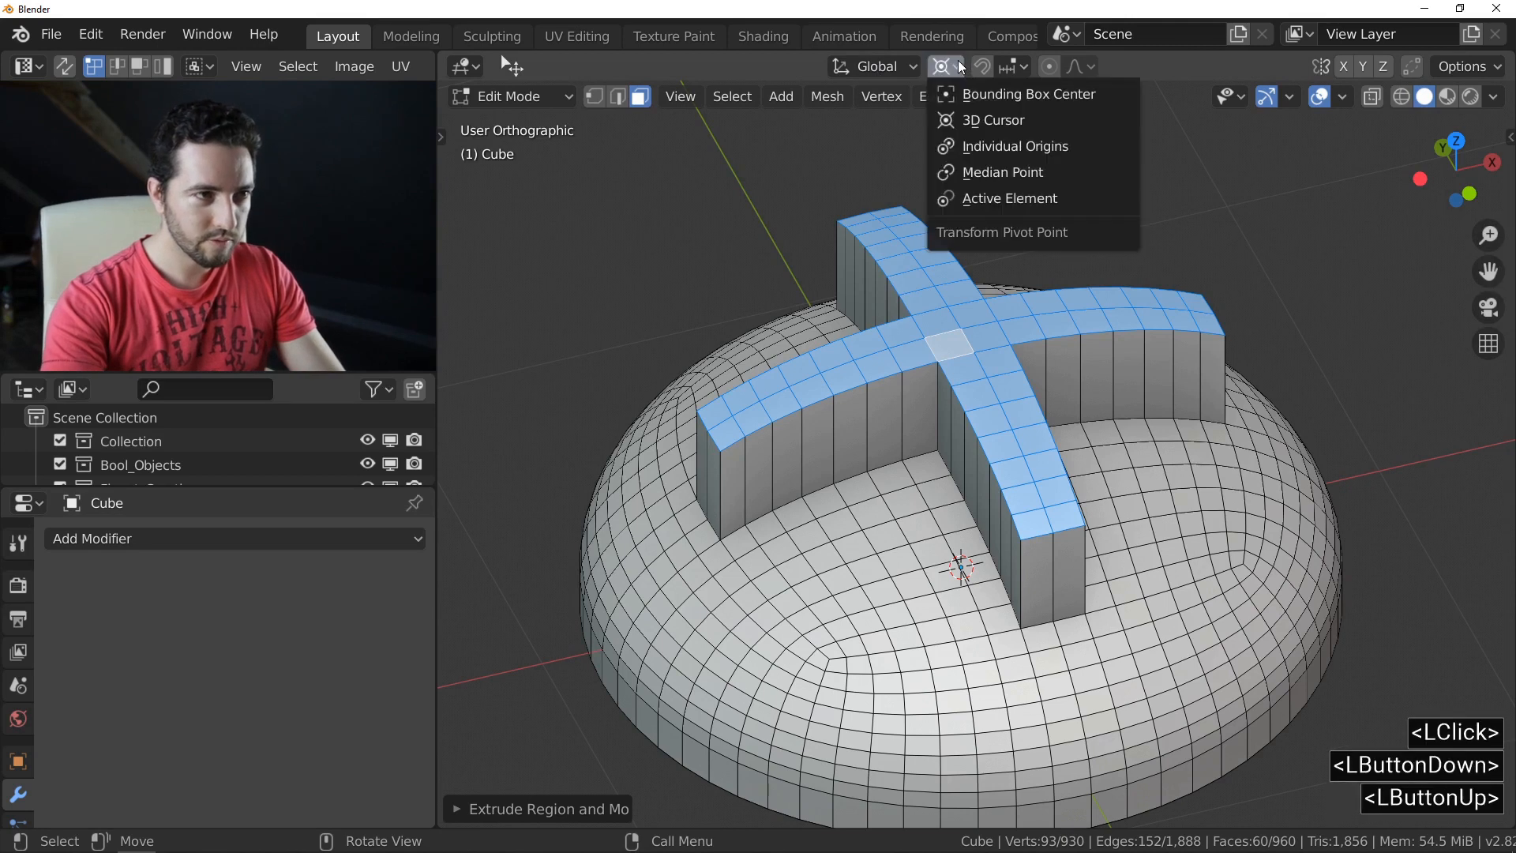
click(1056, 94)
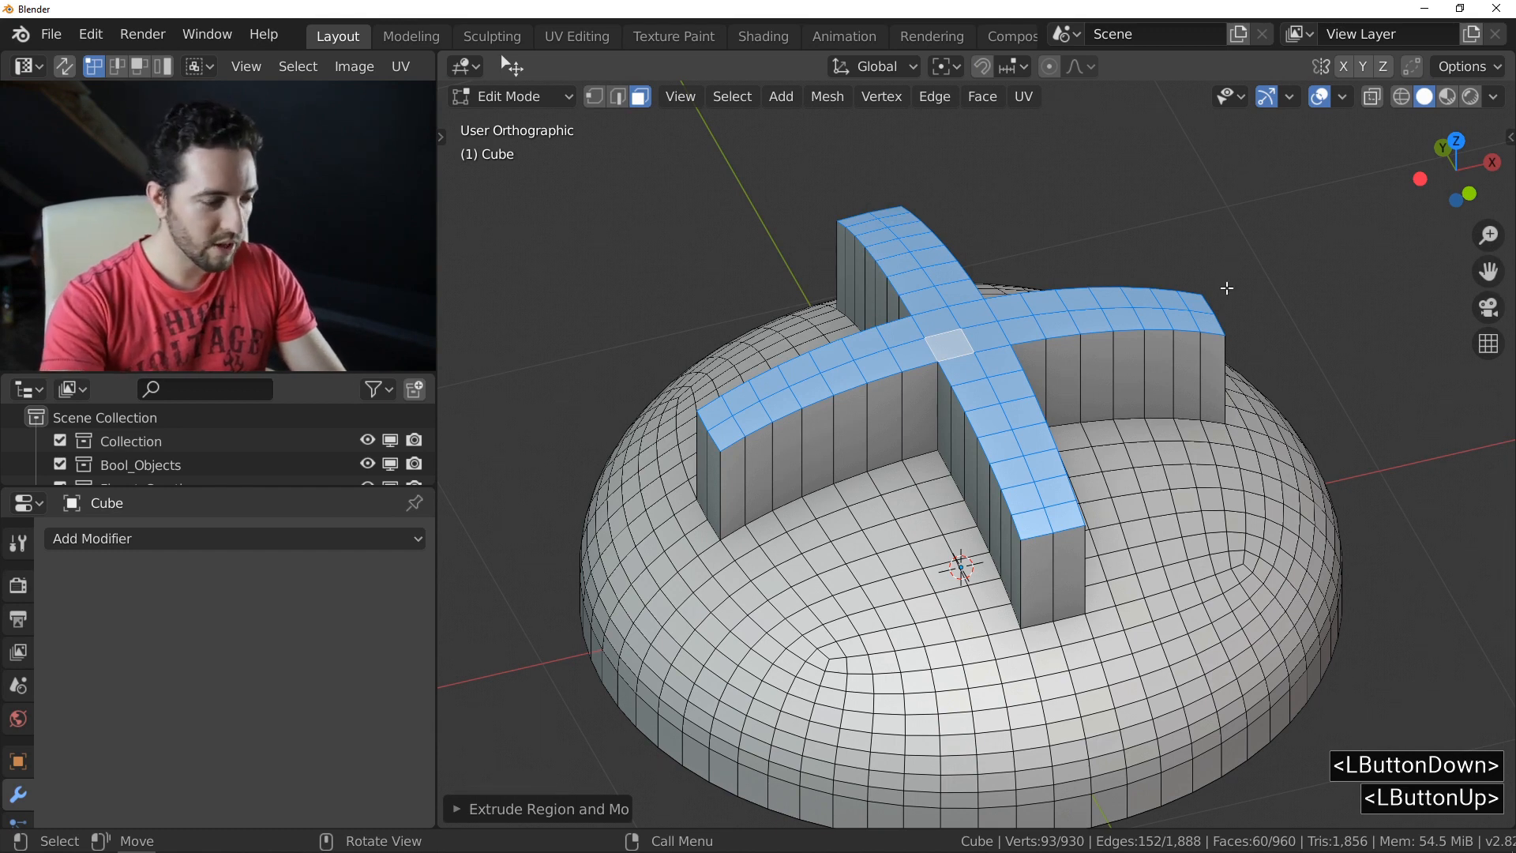
key(s)
key(z)
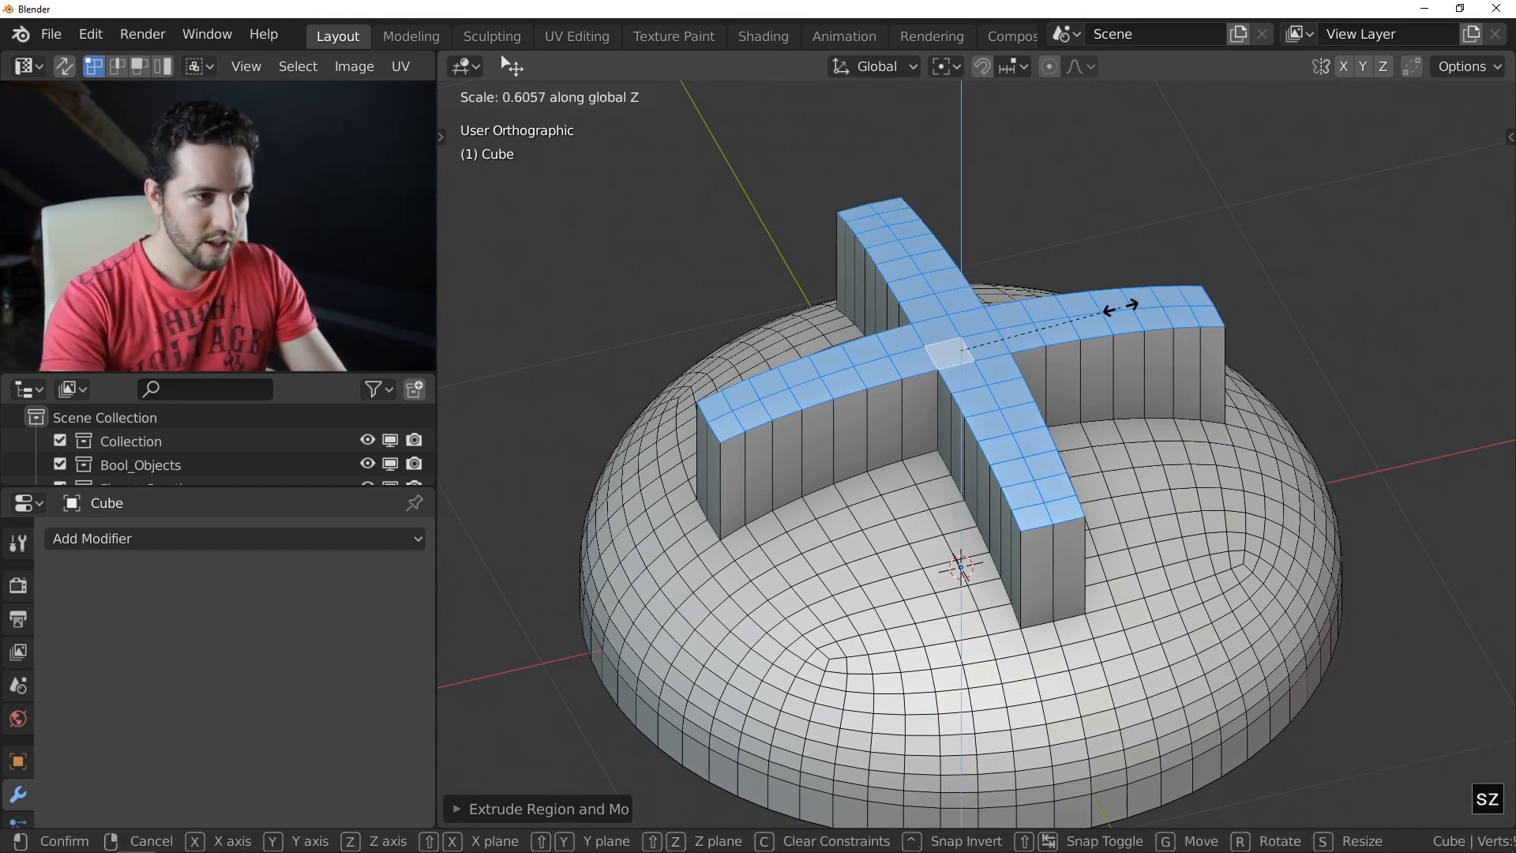
key(0)
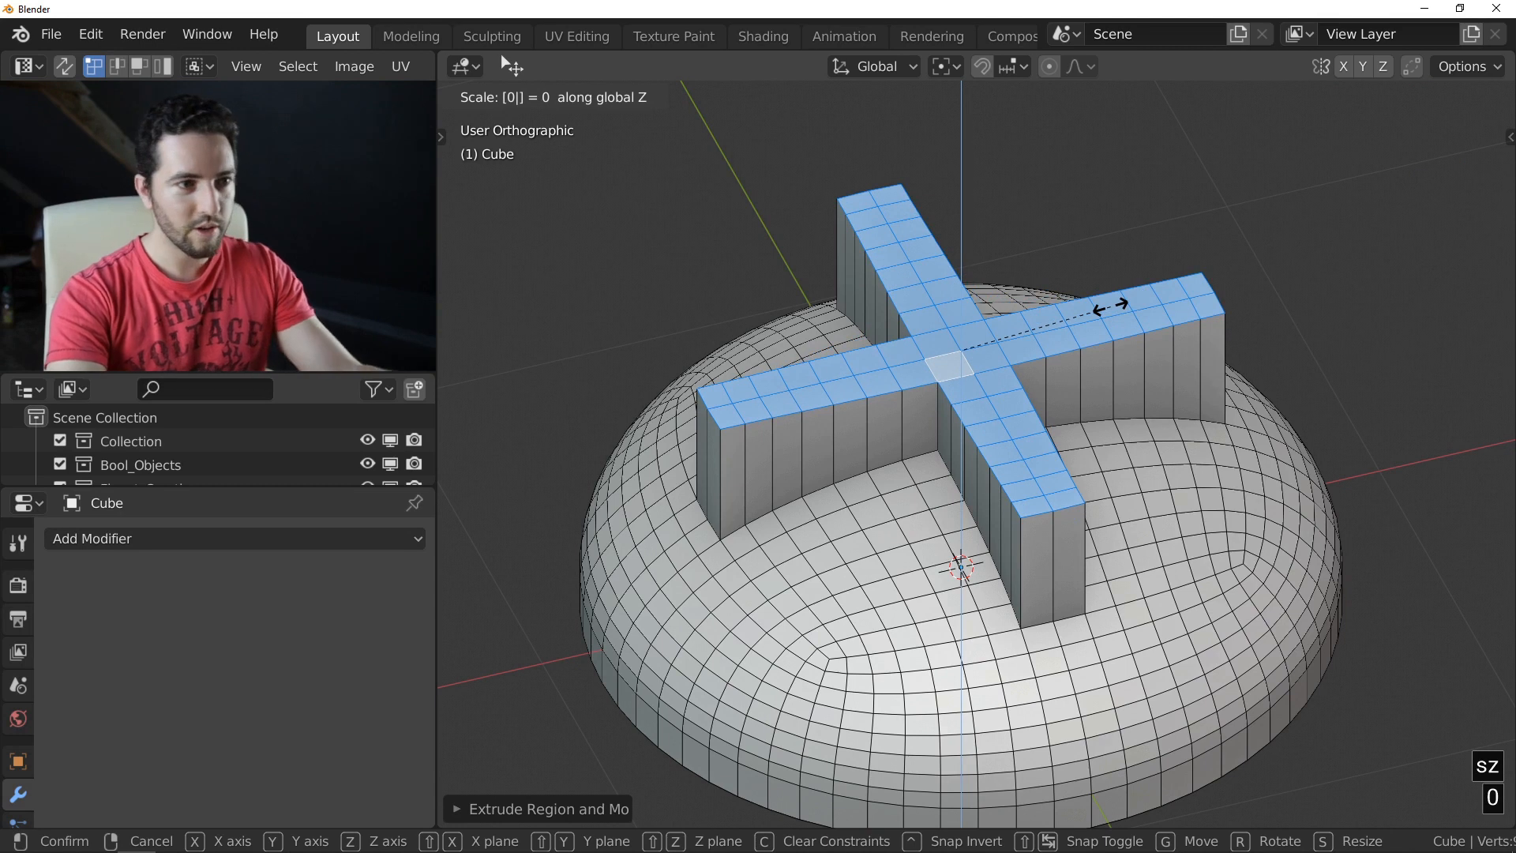
key(Return)
Step: Move the flat cross faces down along Z by about 0.42 m to sink a cross slot into the dome
key(g)
key(z)
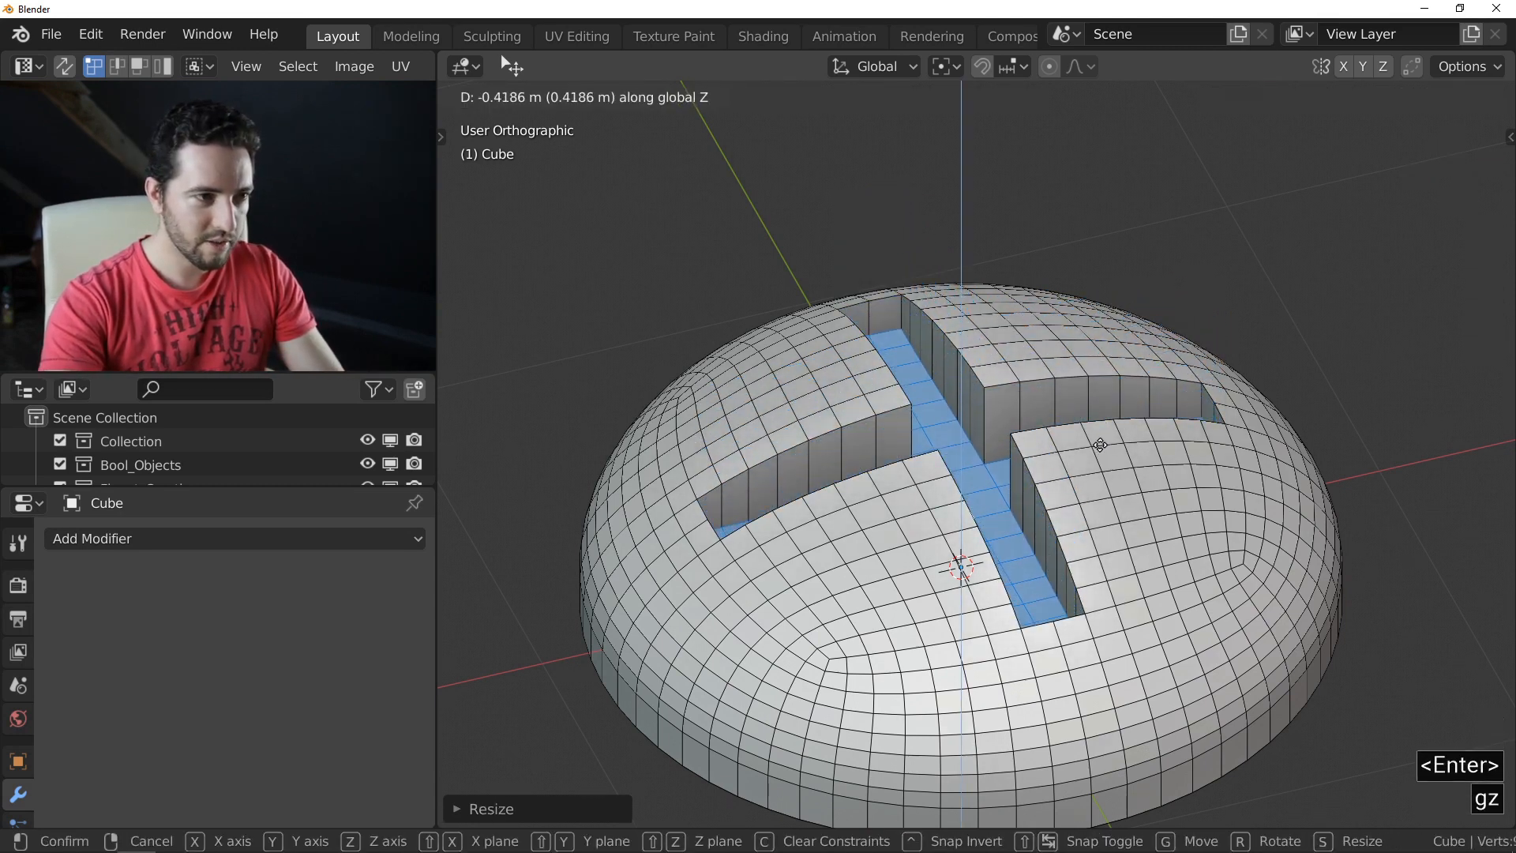
middle_click(1098, 445)
right_click(1048, 450)
Step: Leave Edit Mode and apply Shade Smooth to the slotted dome head
key(Tab)
middle_drag(1047, 451, 872, 475)
right_click(907, 368)
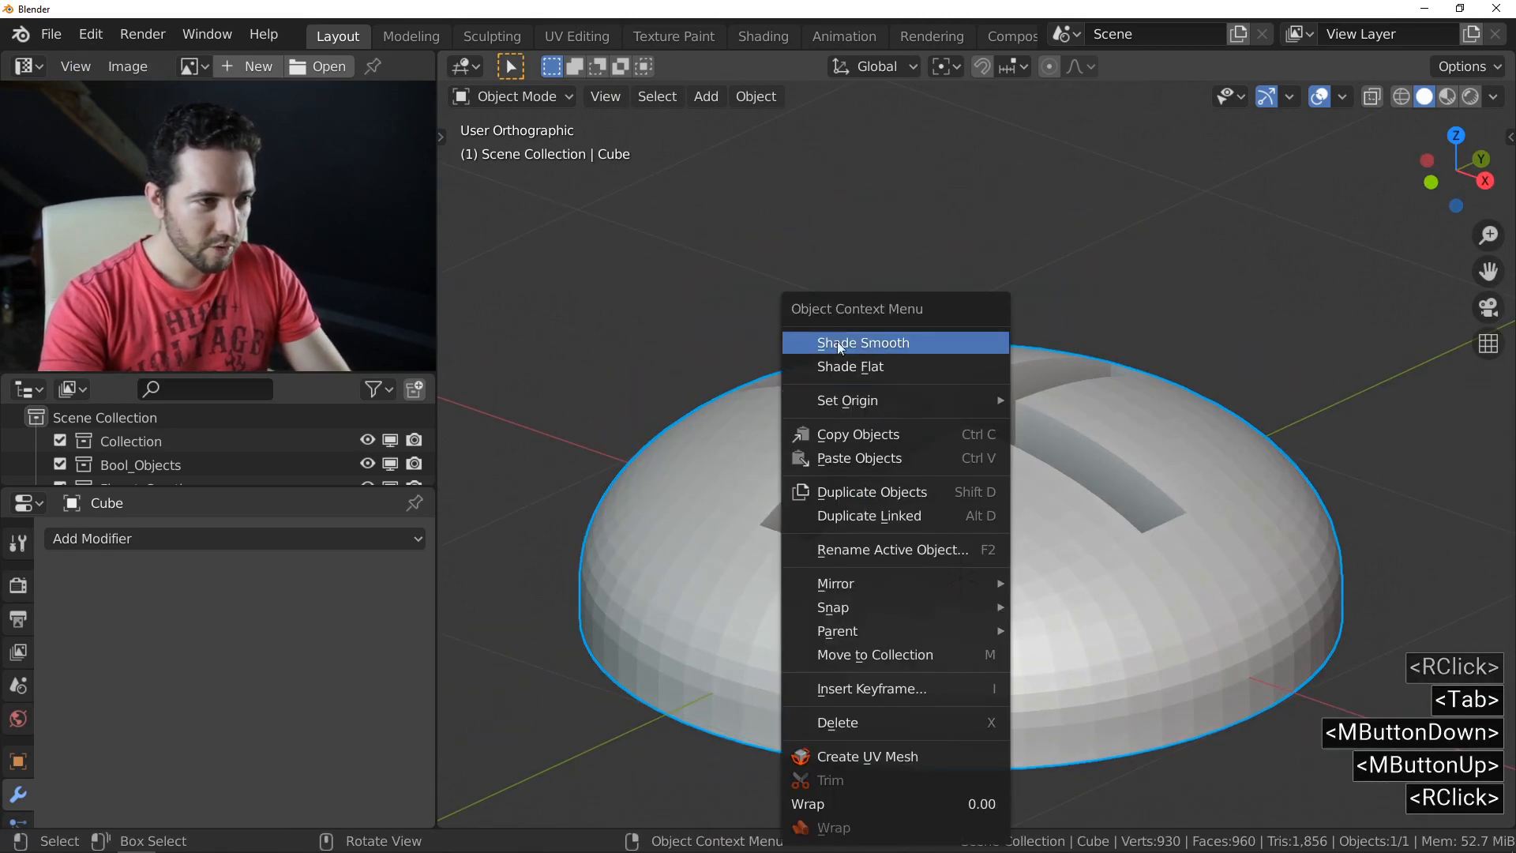
click(900, 348)
middle_drag(902, 476, 936, 462)
mouse_move(936, 462)
middle_down()
mouse_move(954, 453)
mouse_move(907, 488)
mouse_move(856, 588)
mouse_move(816, 467)
mouse_move(1042, 447)
mouse_move(869, 467)
mouse_move(819, 434)
mouse_move(962, 456)
middle_up()
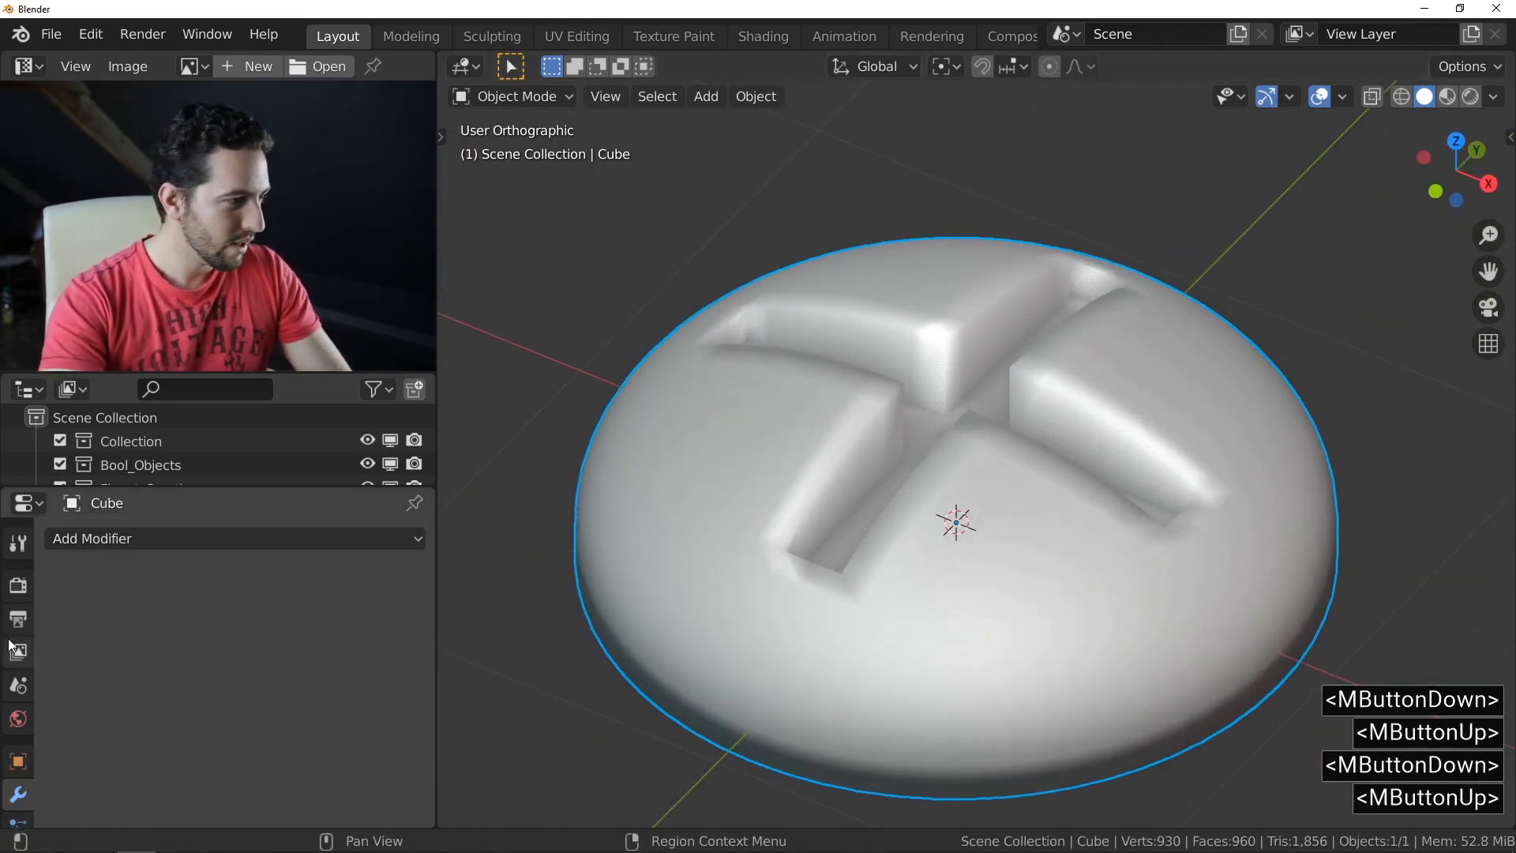
Step: Enable Auto Smooth in the slotted dome head's mesh normals settings, with the angle at 30°
scroll(18, 772, down, 5)
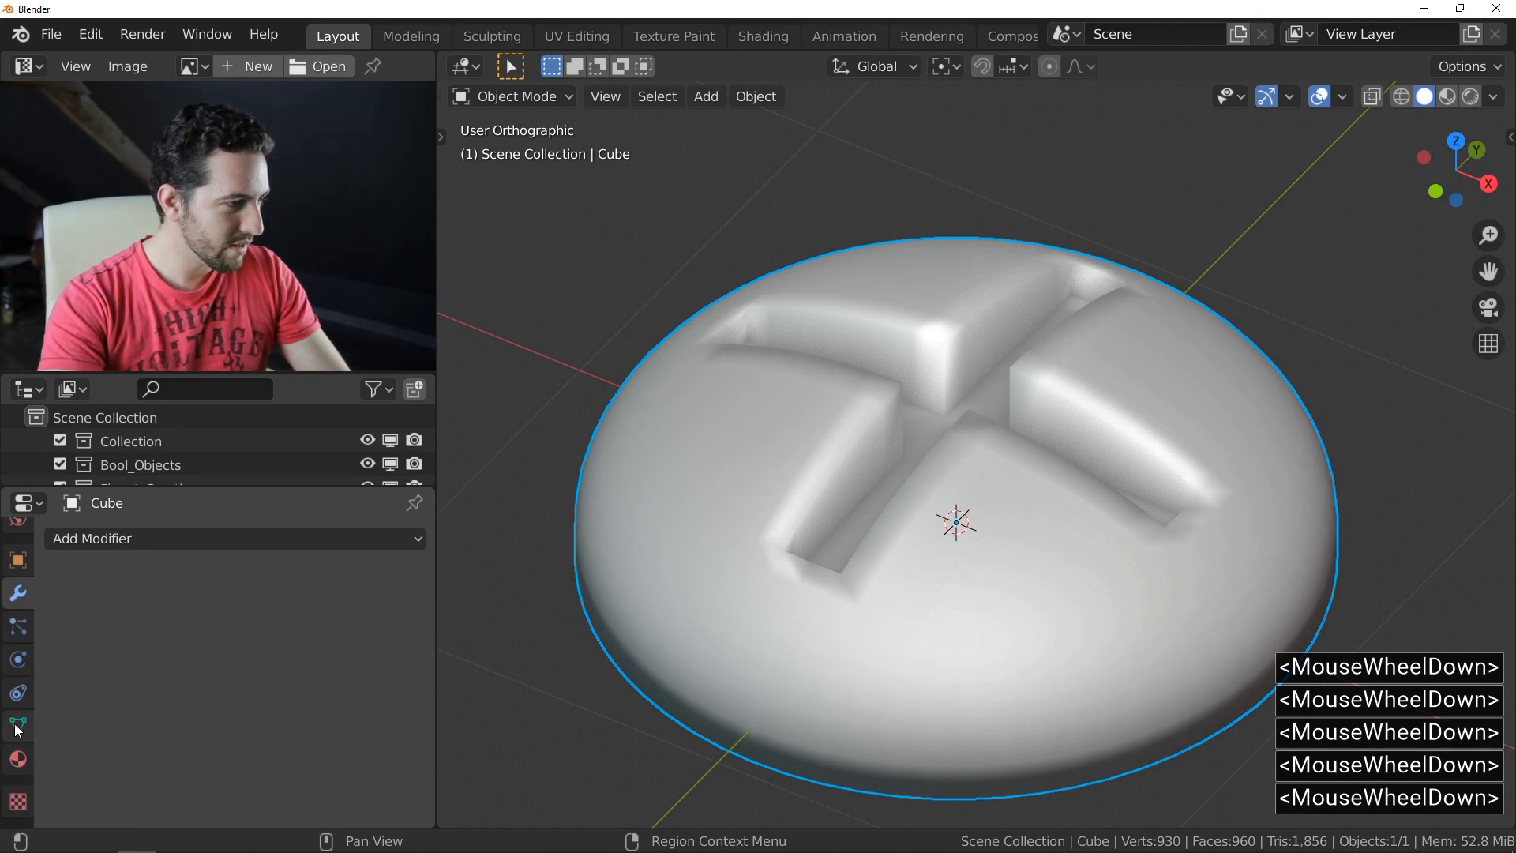
click(18, 727)
scroll(92, 708, down, 2)
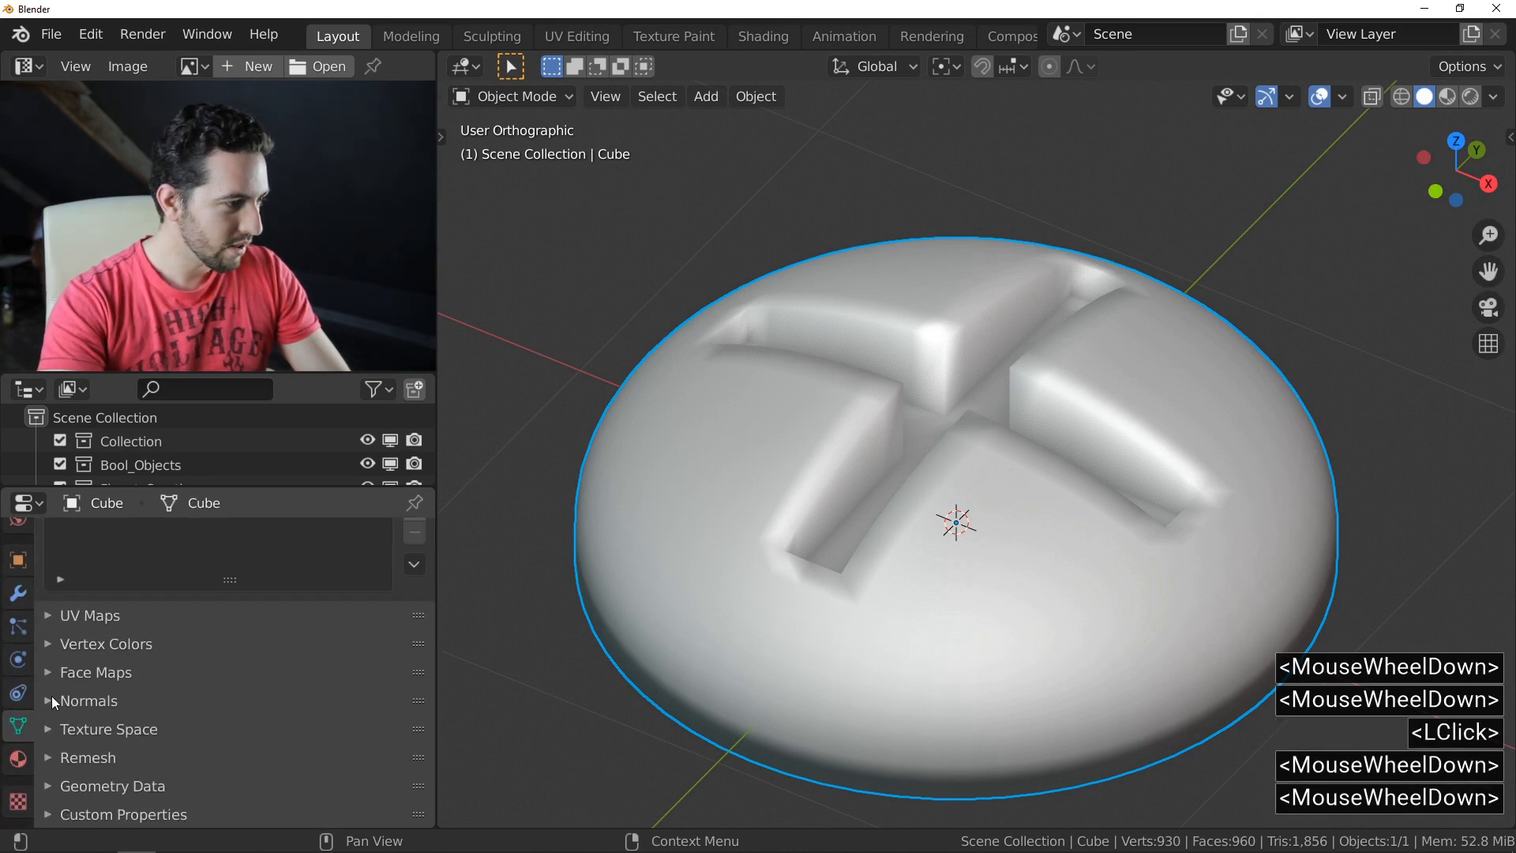
click(49, 700)
click(86, 728)
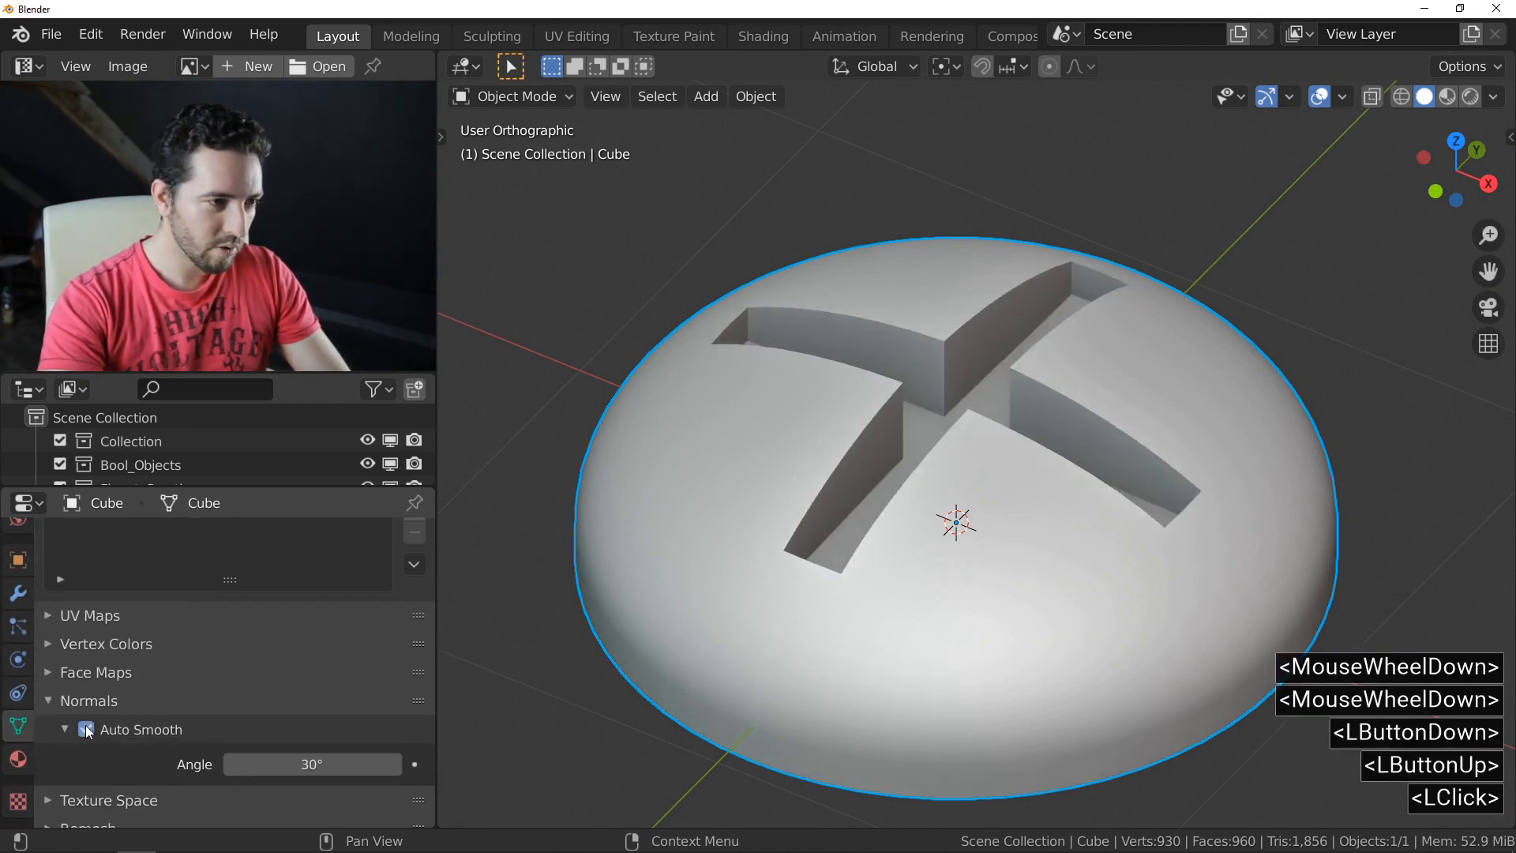
click(70, 710)
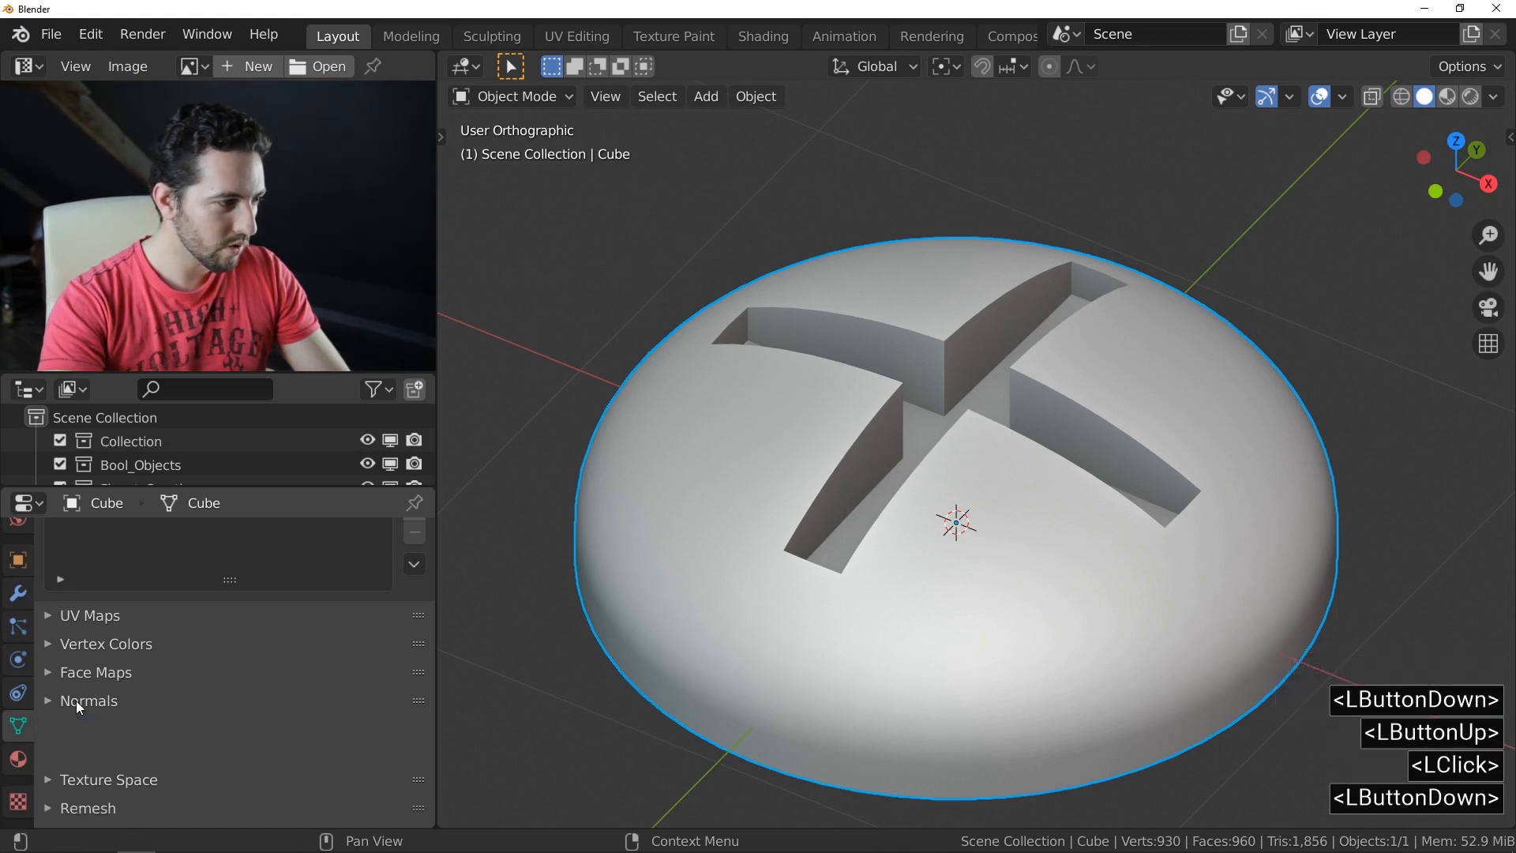
middle_drag(1045, 453, 1176, 474)
Step: Add a Bevel modifier with 4 segments to the slotted dome head
click(19, 600)
middle_drag(1022, 460, 751, 593)
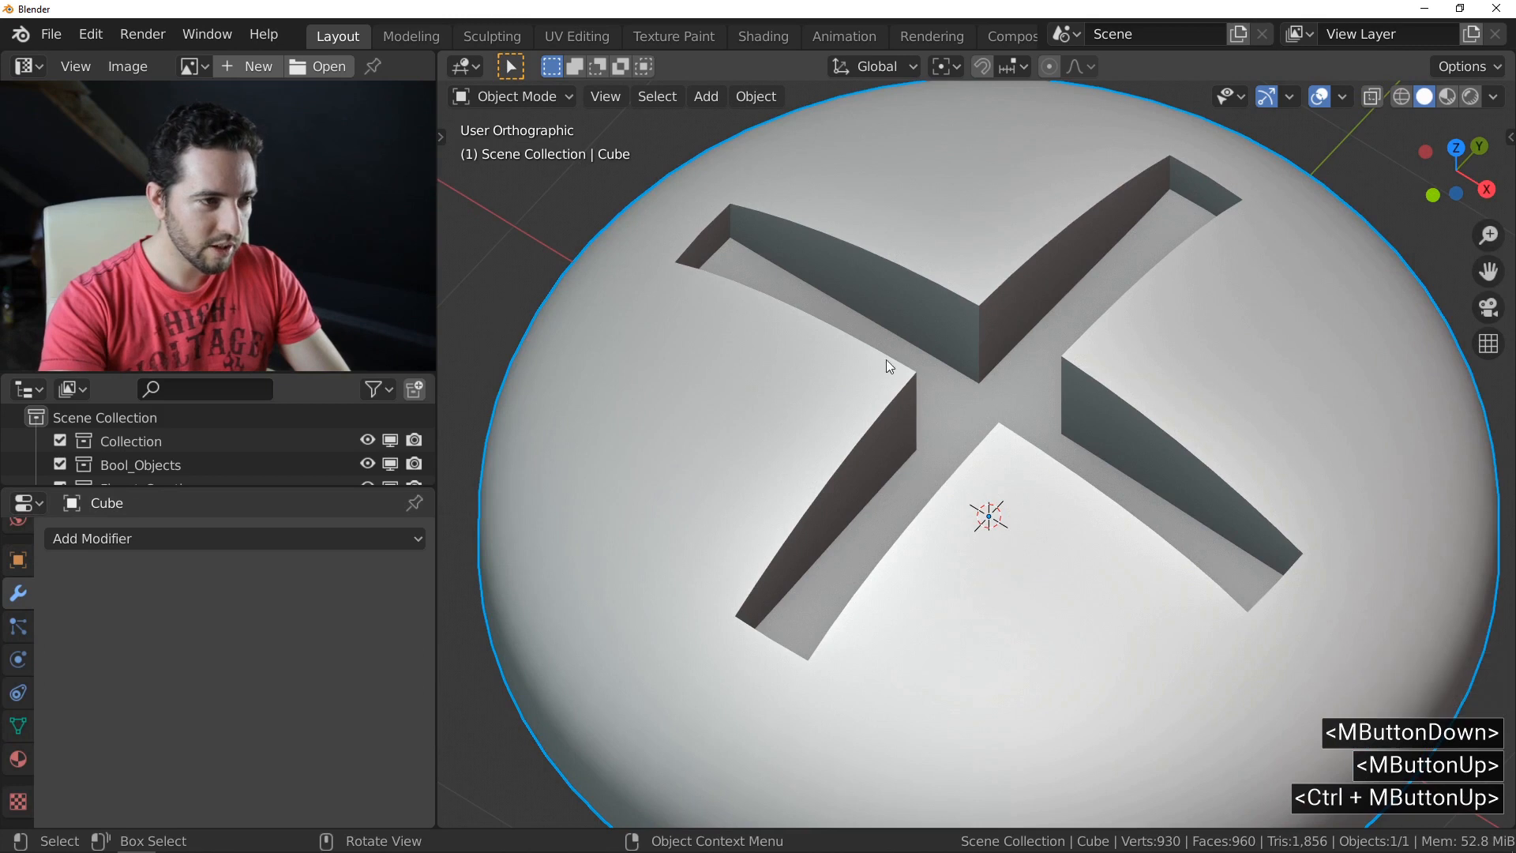
click(278, 540)
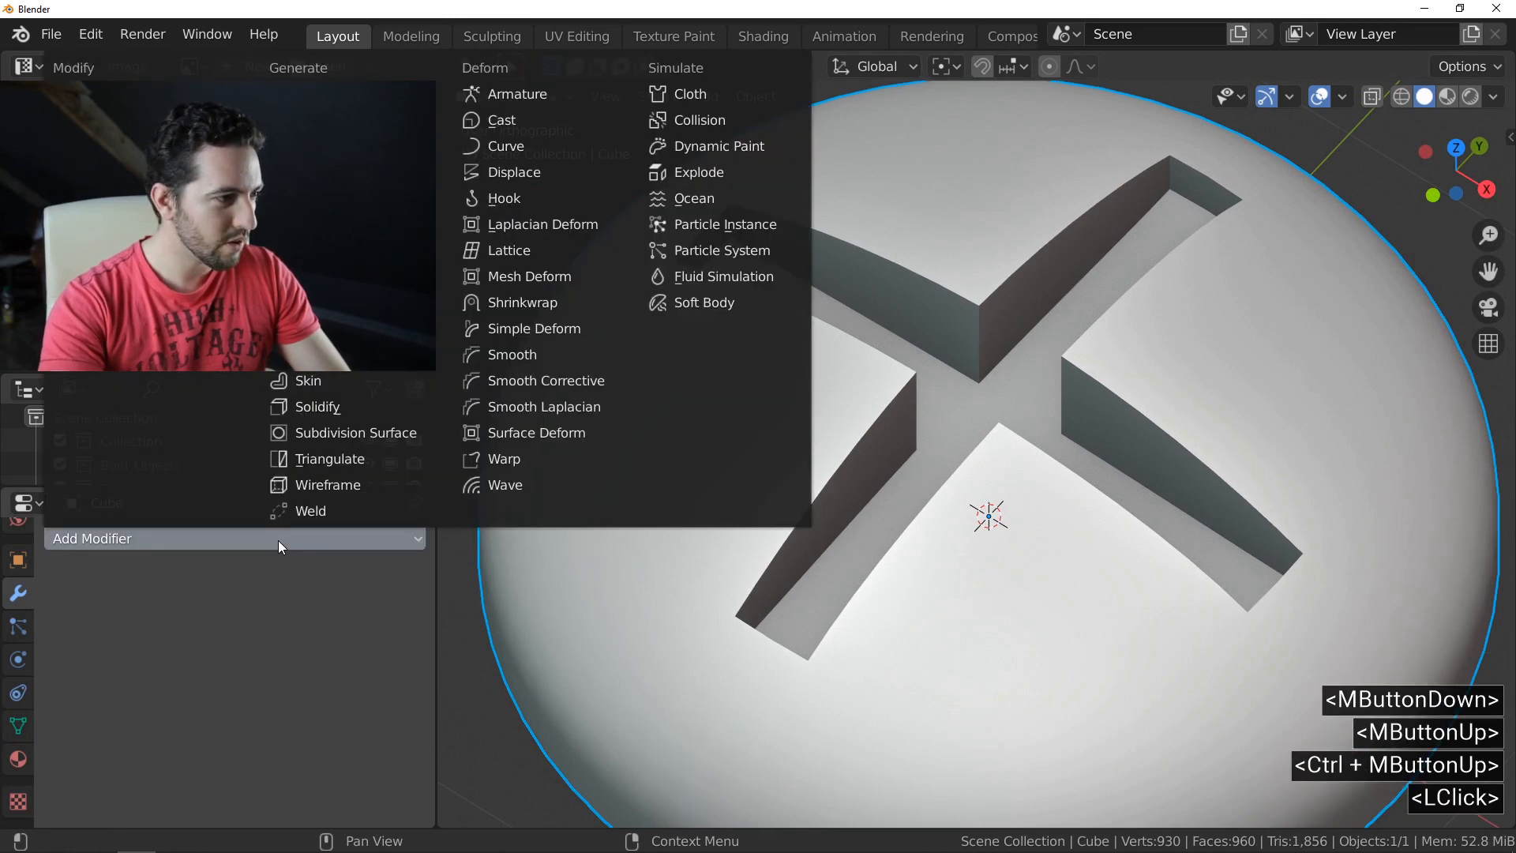
click(355, 120)
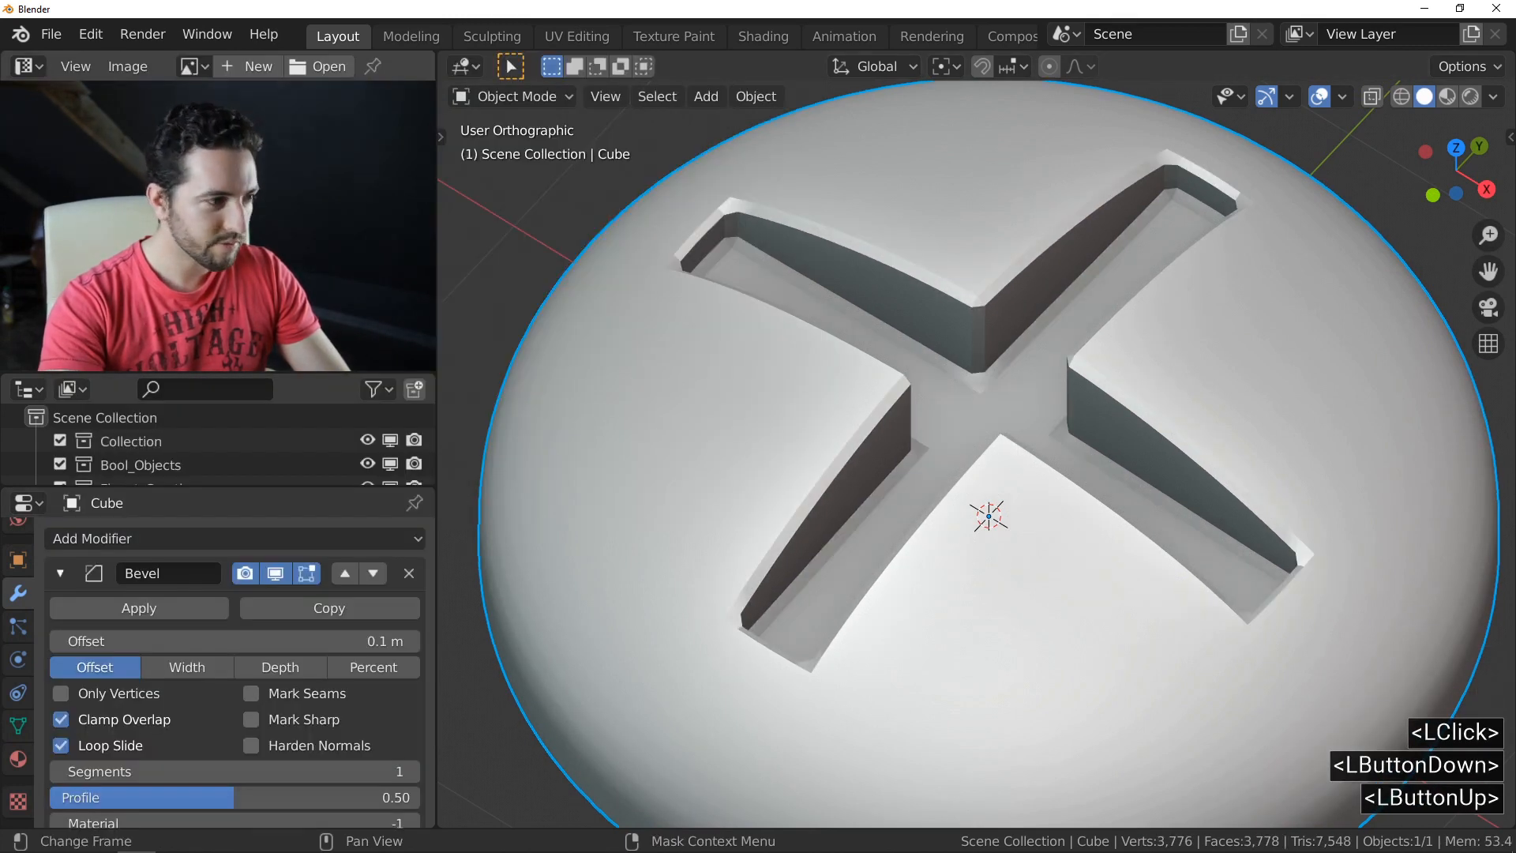
scroll(284, 585, down, 3)
scroll(259, 605, up, 1)
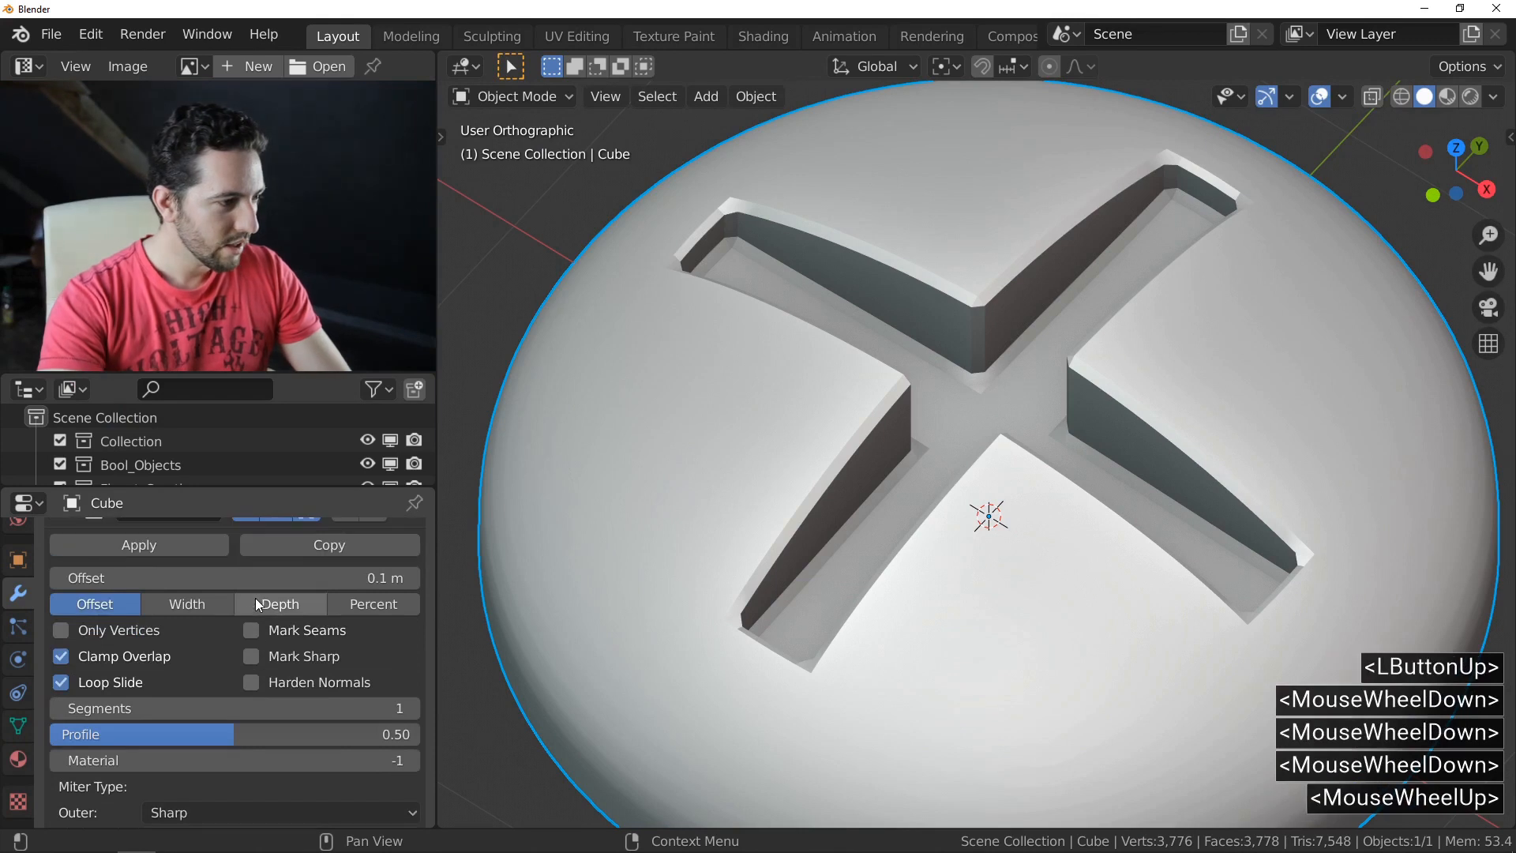
click(164, 708)
text(4)
key(Return)
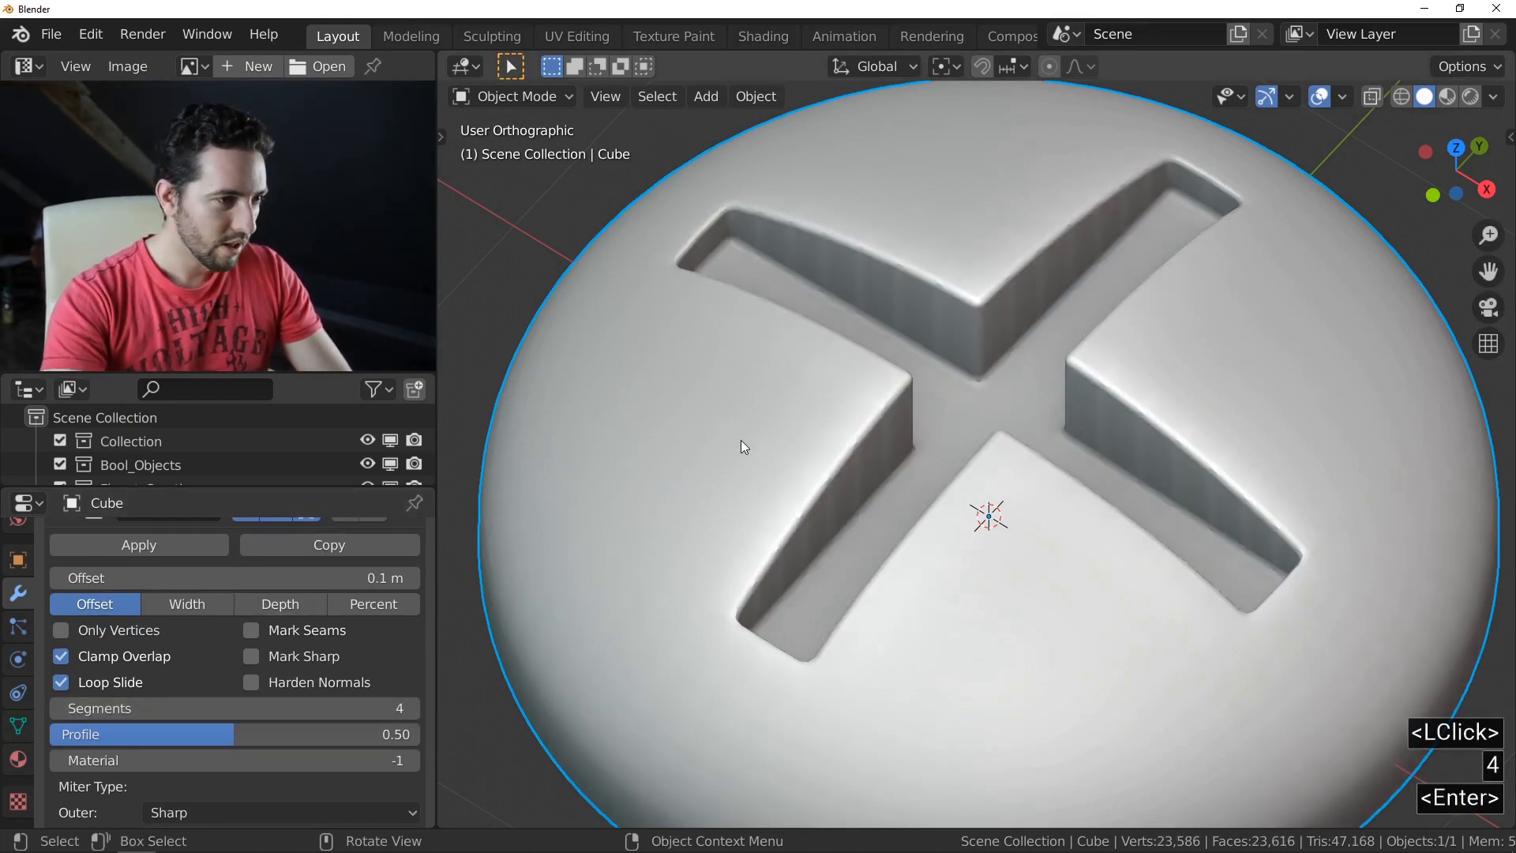
Step: Show the dome head's wireframe with Fluent to examine how the bevel affects its topology
key(f)
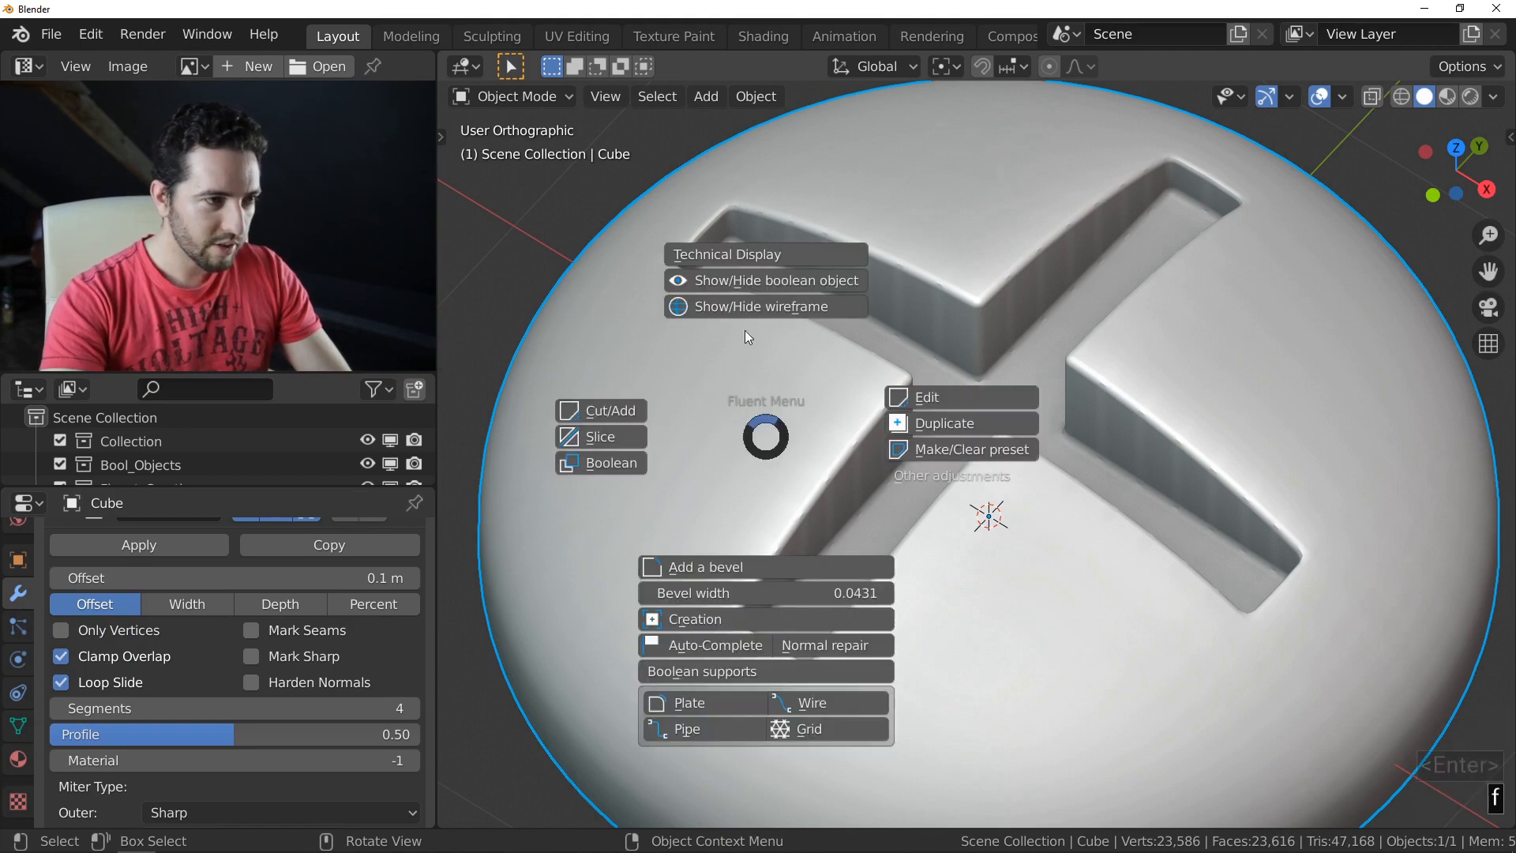
click(831, 308)
middle_drag(821, 393, 872, 380)
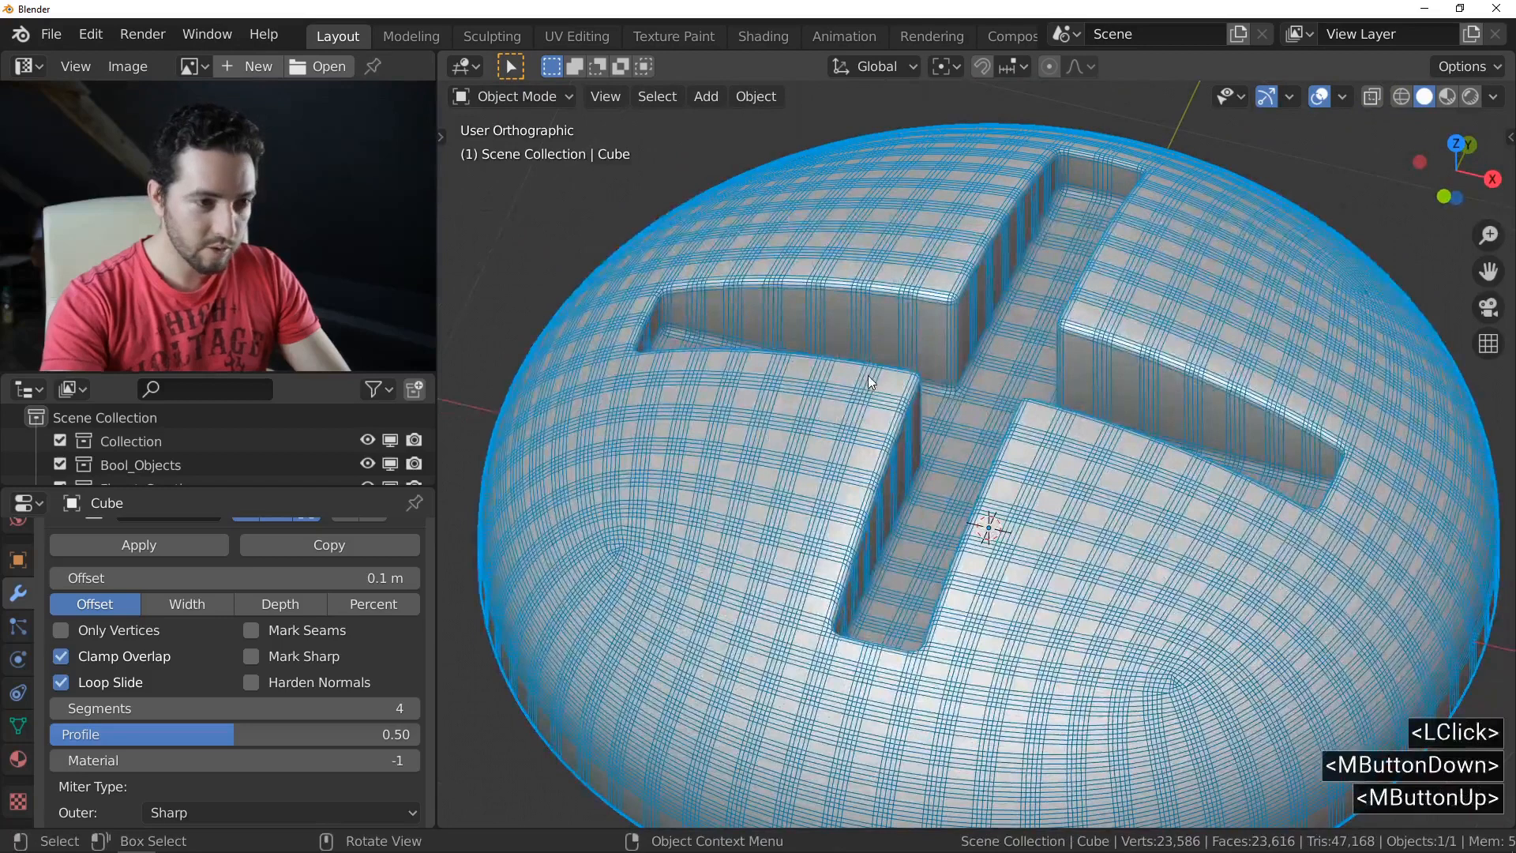
scroll(259, 584, up, 5)
double_click(275, 574)
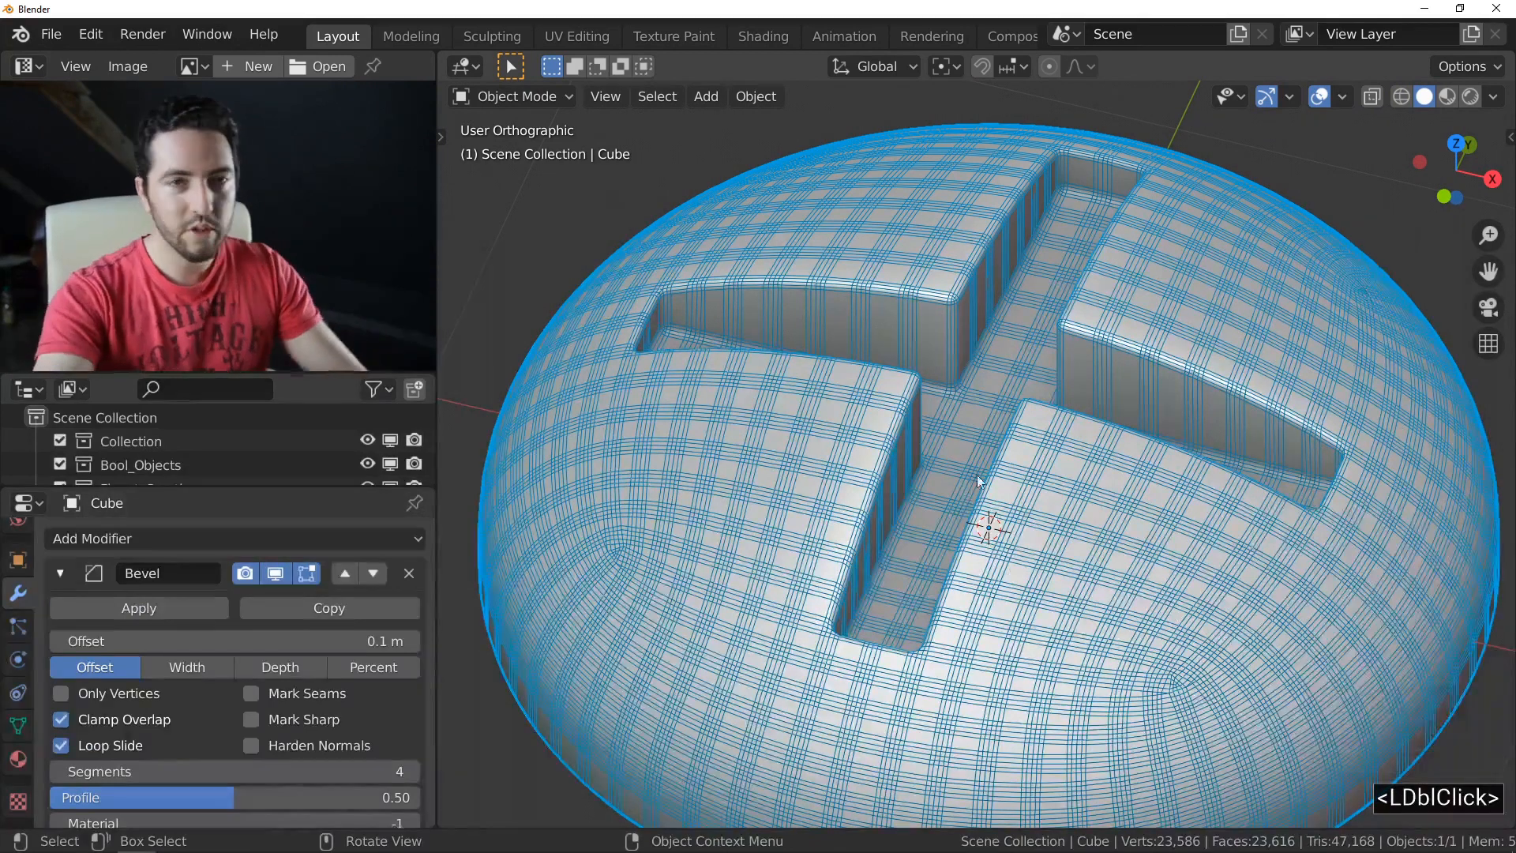
Step: Limit the Bevel modifier by Angle with a threshold of 45°
scroll(178, 630, down, 3)
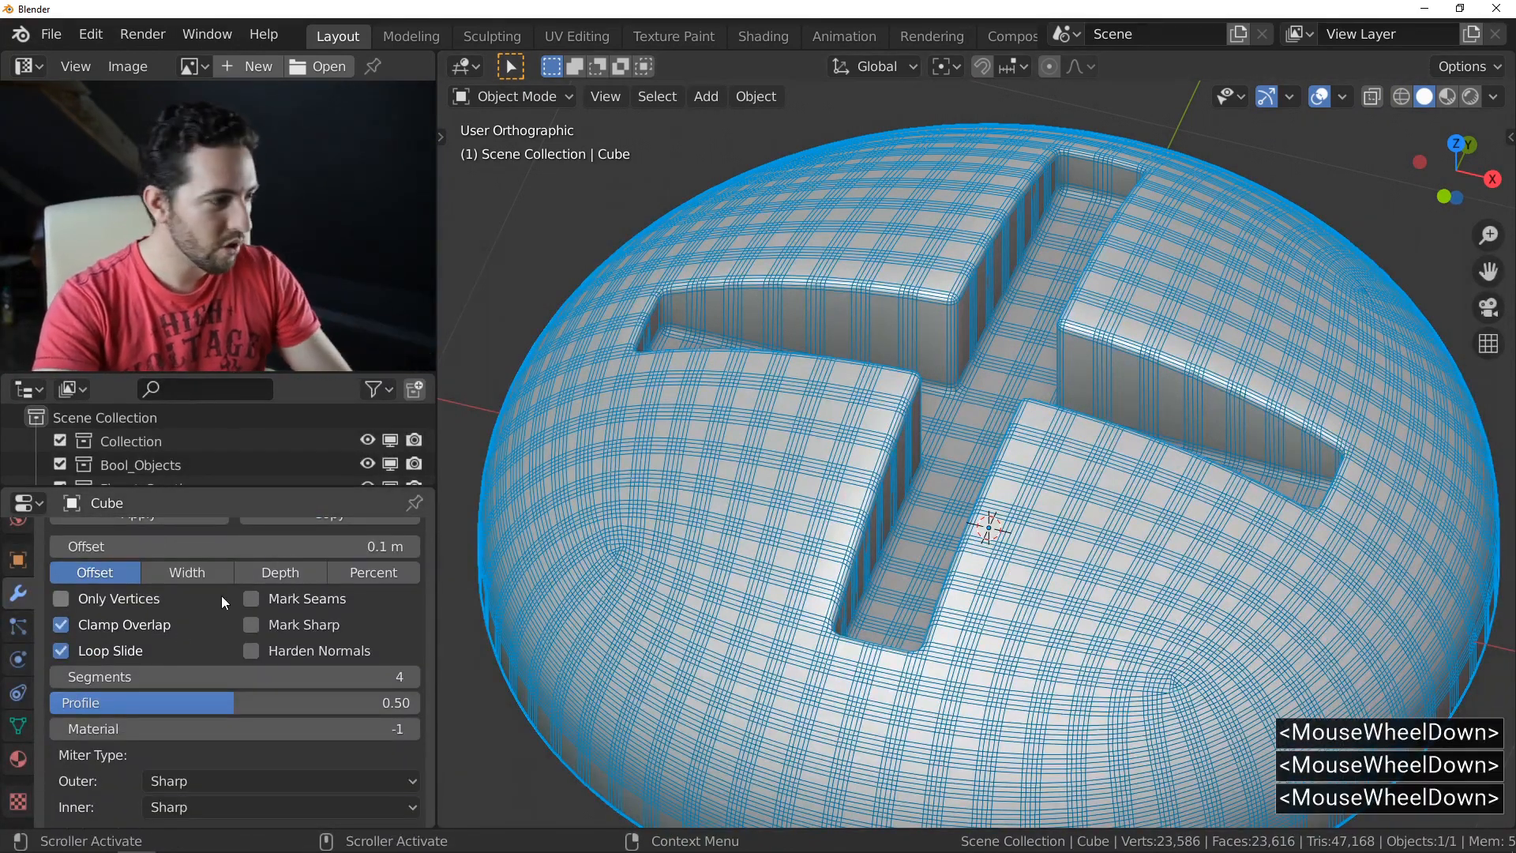
scroll(221, 597, down, 2)
scroll(221, 597, down, 1)
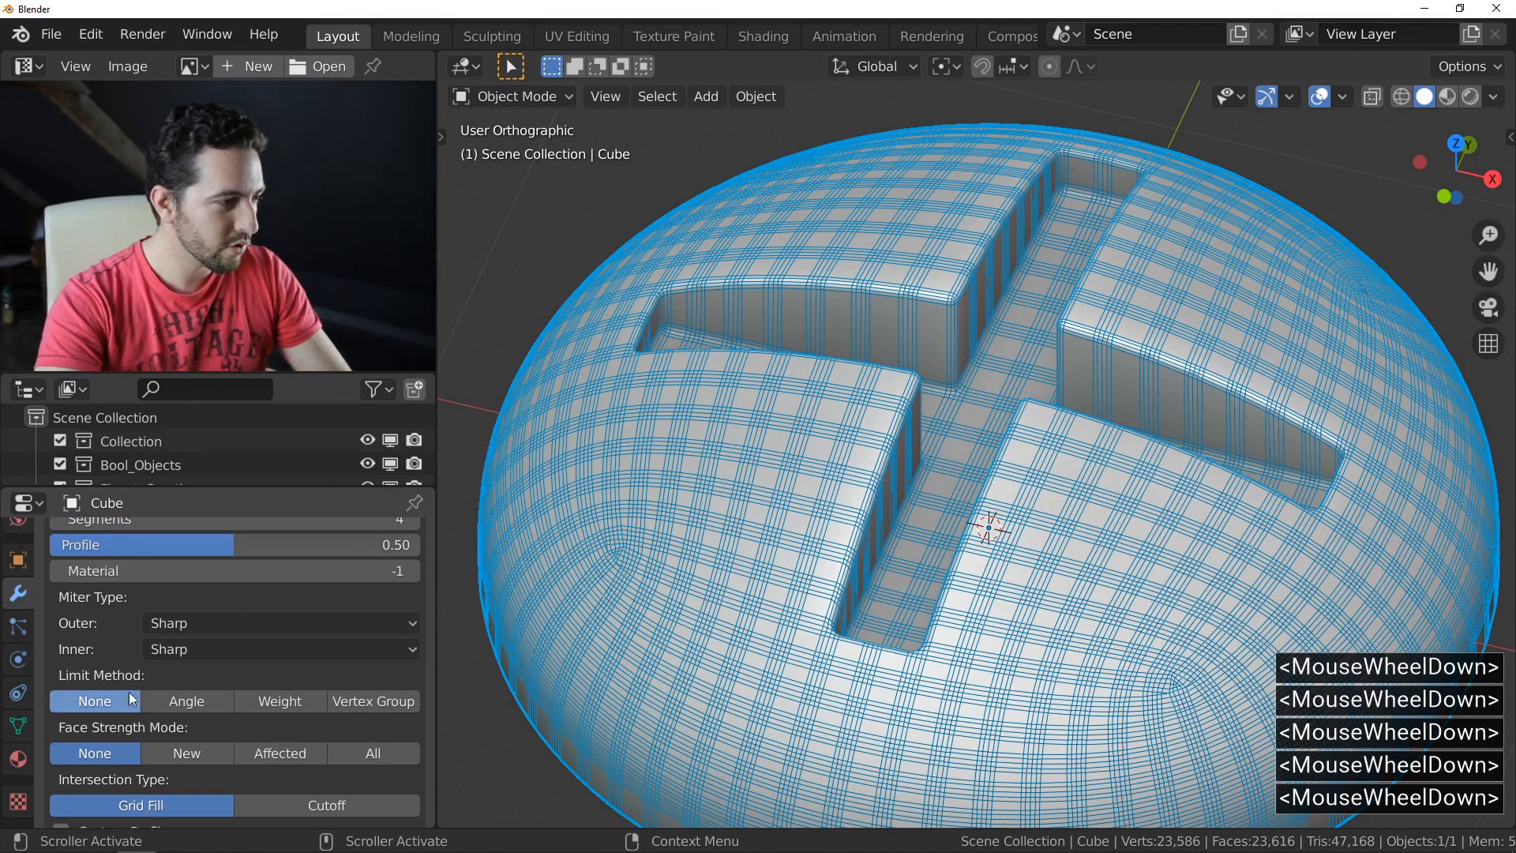
click(197, 699)
click(287, 728)
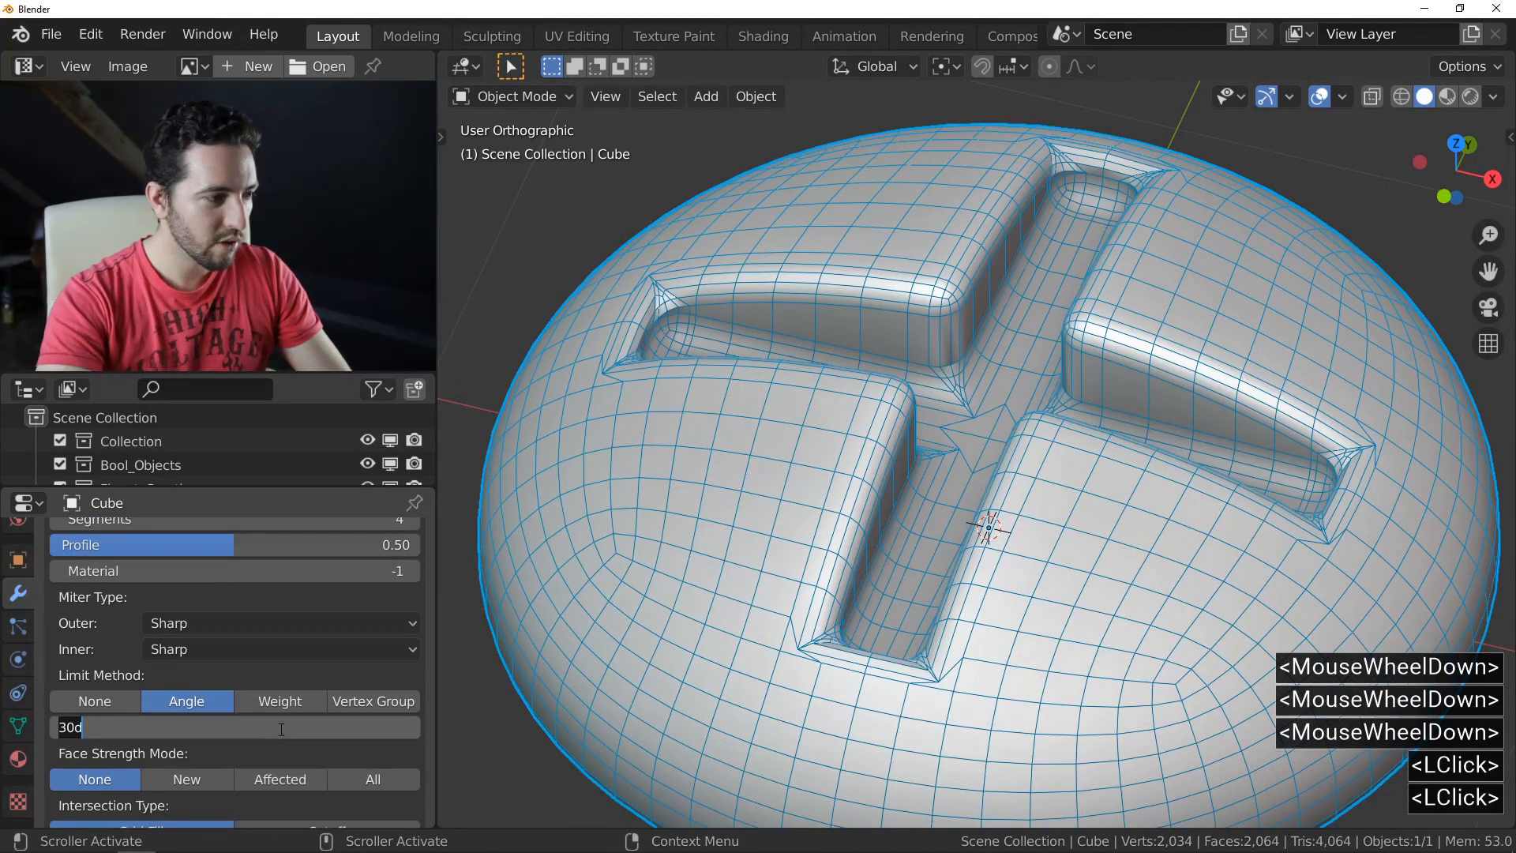
text(45)
key(Return)
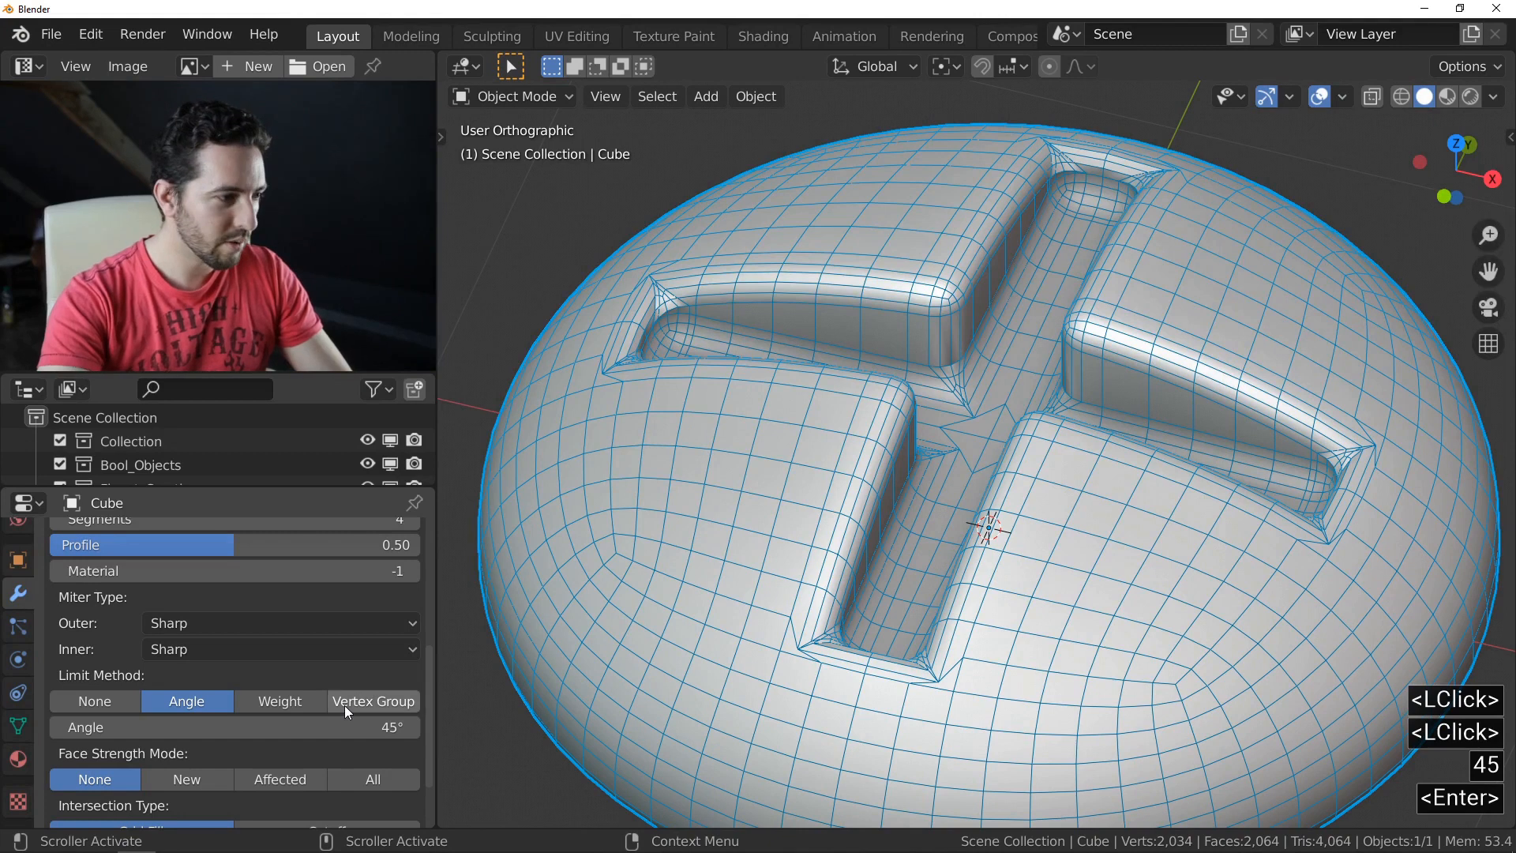
Step: Set the Bevel modifier's outer miter type to Arc
click(242, 618)
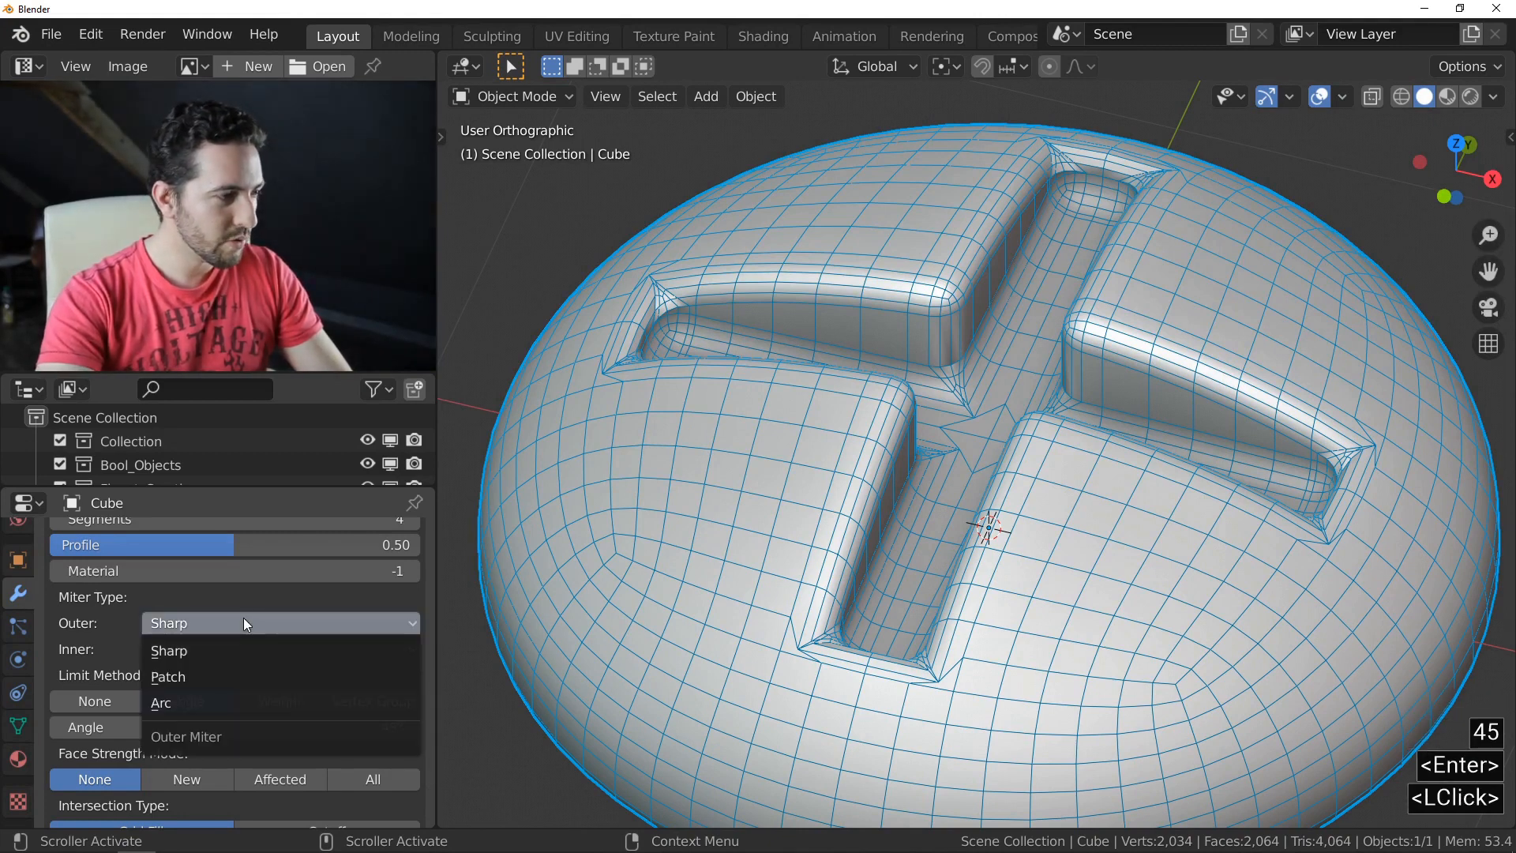
click(217, 708)
middle_drag(704, 529, 887, 464)
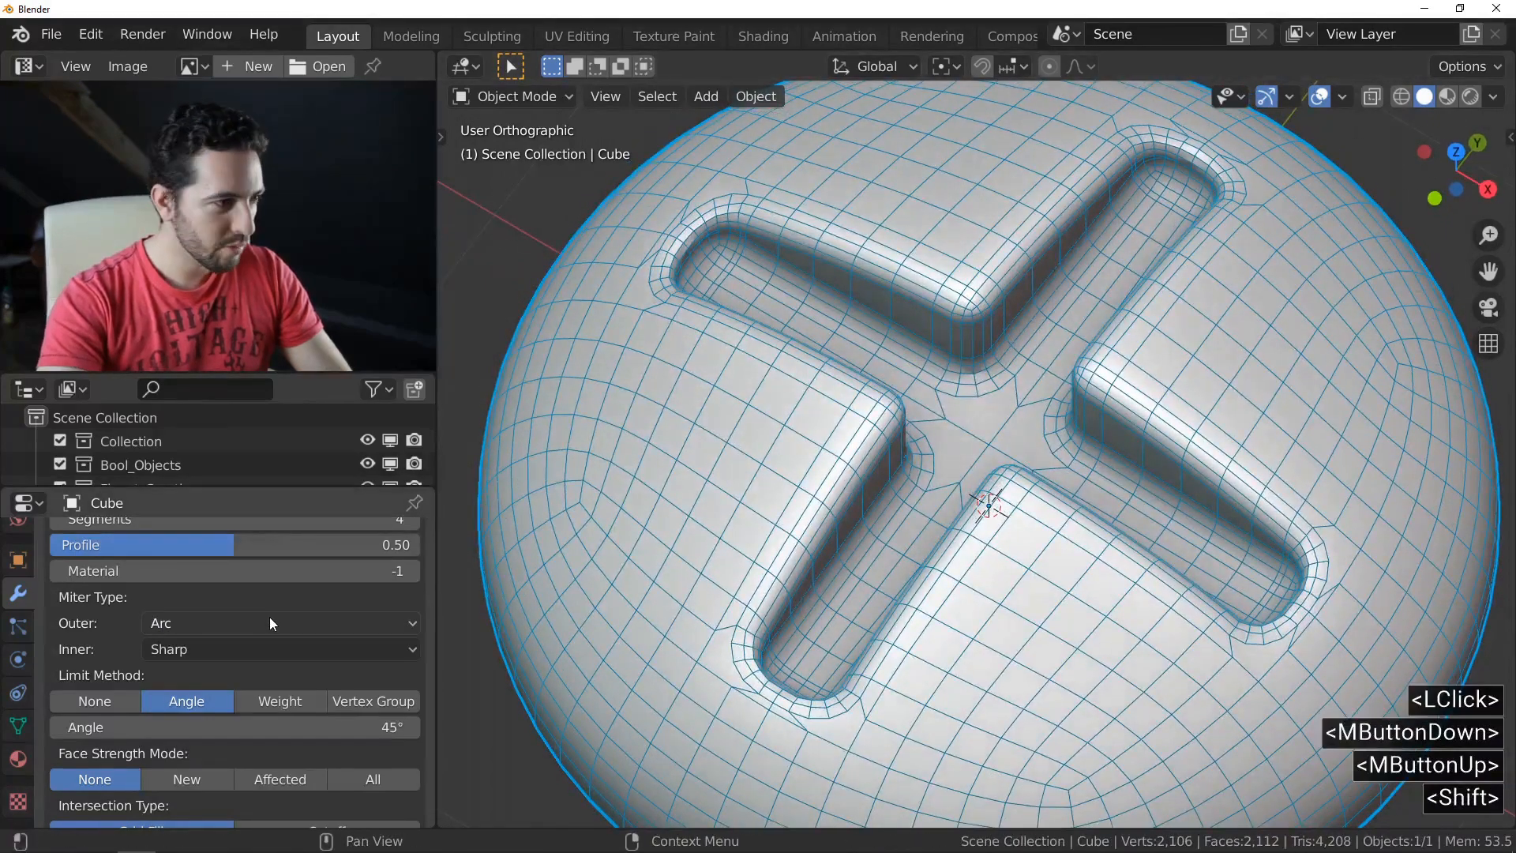
Step: Reduce the Bevel modifier's offset to 0.017 m
scroll(270, 614, up, 3)
scroll(270, 614, up, 4)
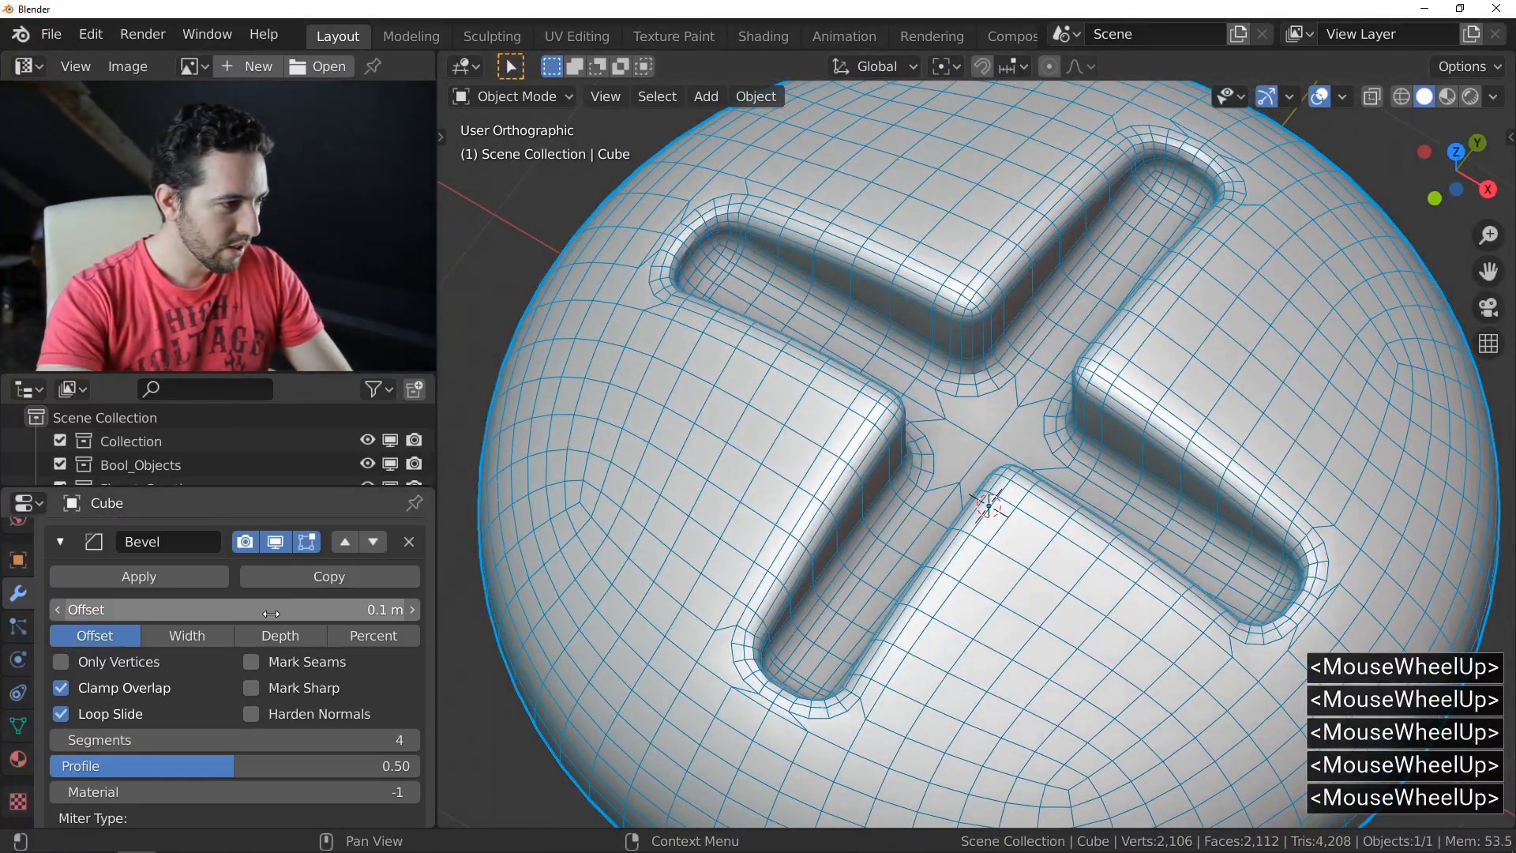
shift+drag(271, 609, 239, 610)
middle_drag(886, 542, 902, 482)
Step: Hide the dome head's wireframe and inspect the shading around the bevelled cross slot
key(f)
middle_drag(912, 418, 951, 466)
ctrl+middle_drag(600, 387, 608, 280)
ctrl+middle_drag(757, 374, 949, 496)
shift+middle_drag(997, 452, 1030, 409)
click(1030, 409)
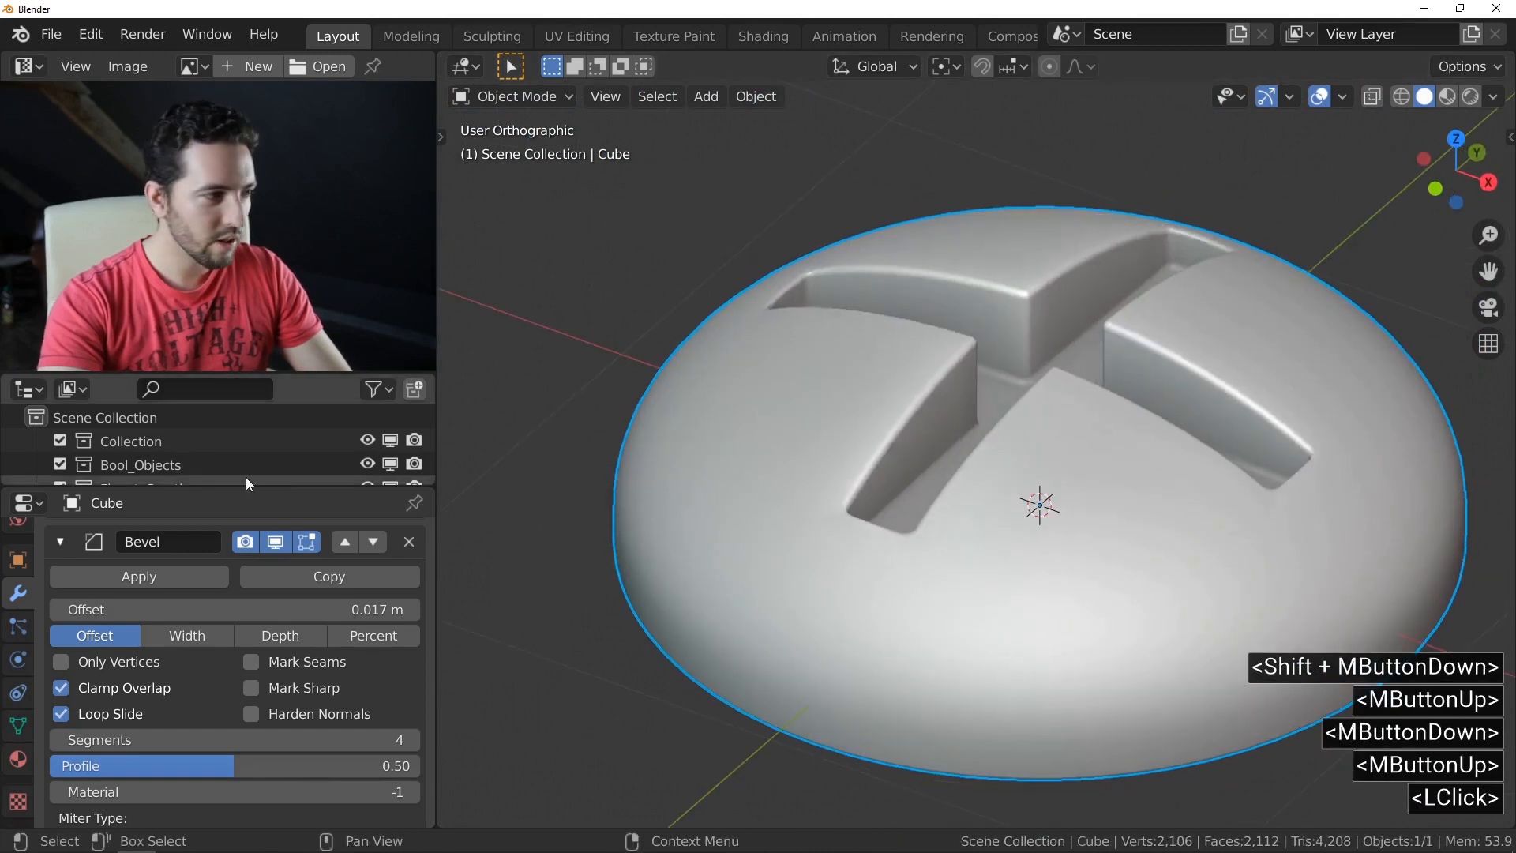
Step: Add a Weighted Normal modifier after the Bevel and check the dome head's shading from several angles
click(61, 541)
click(172, 538)
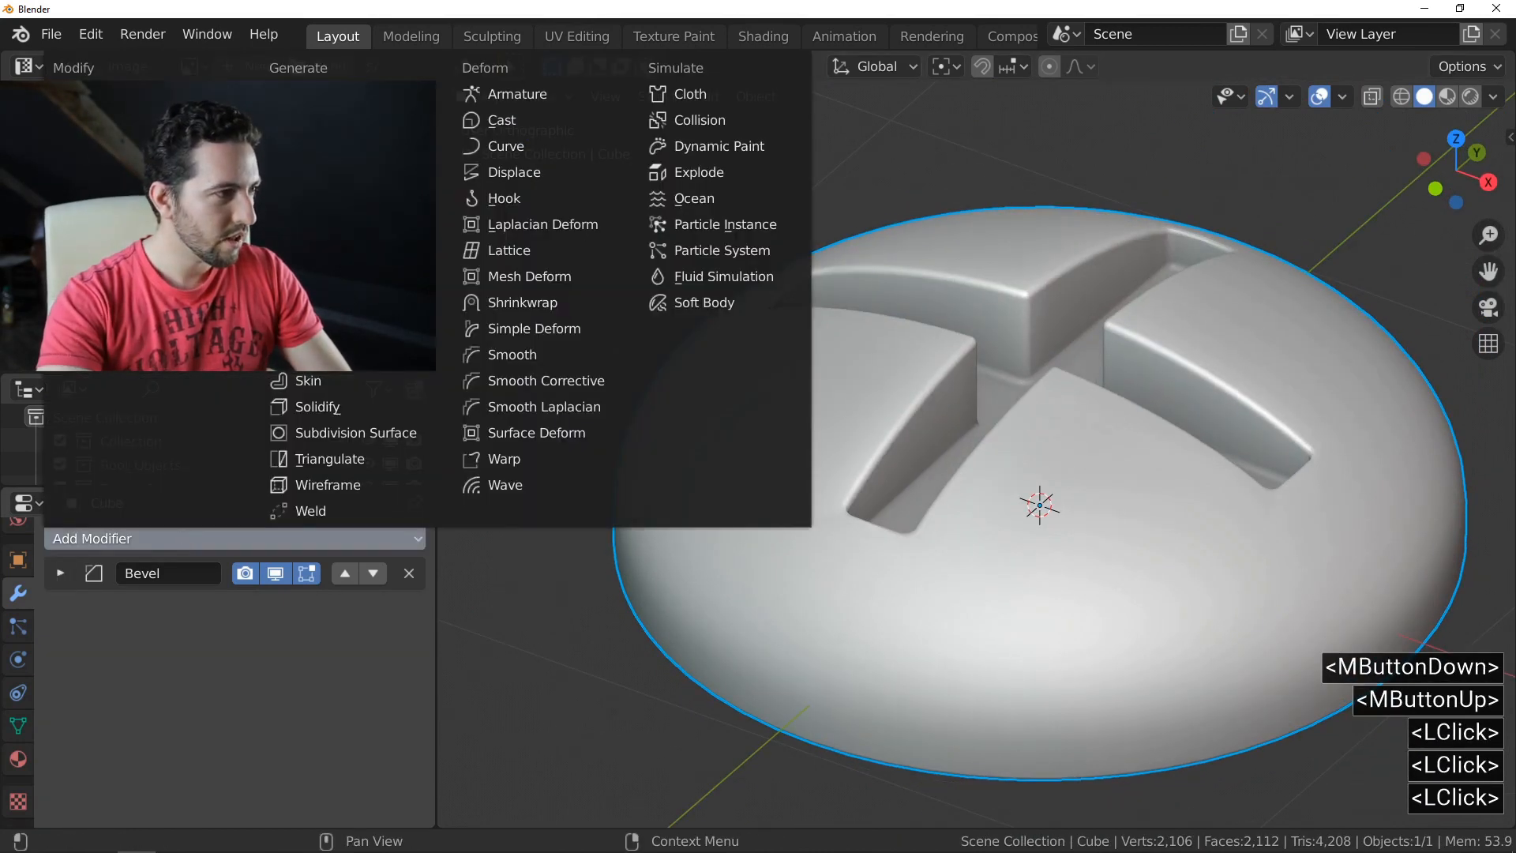
click(118, 199)
middle_drag(790, 371, 886, 324)
scroll(908, 348, down, 4)
middle_drag(1023, 411, 836, 489)
scroll(1003, 401, up, 4)
middle_drag(837, 488, 883, 401)
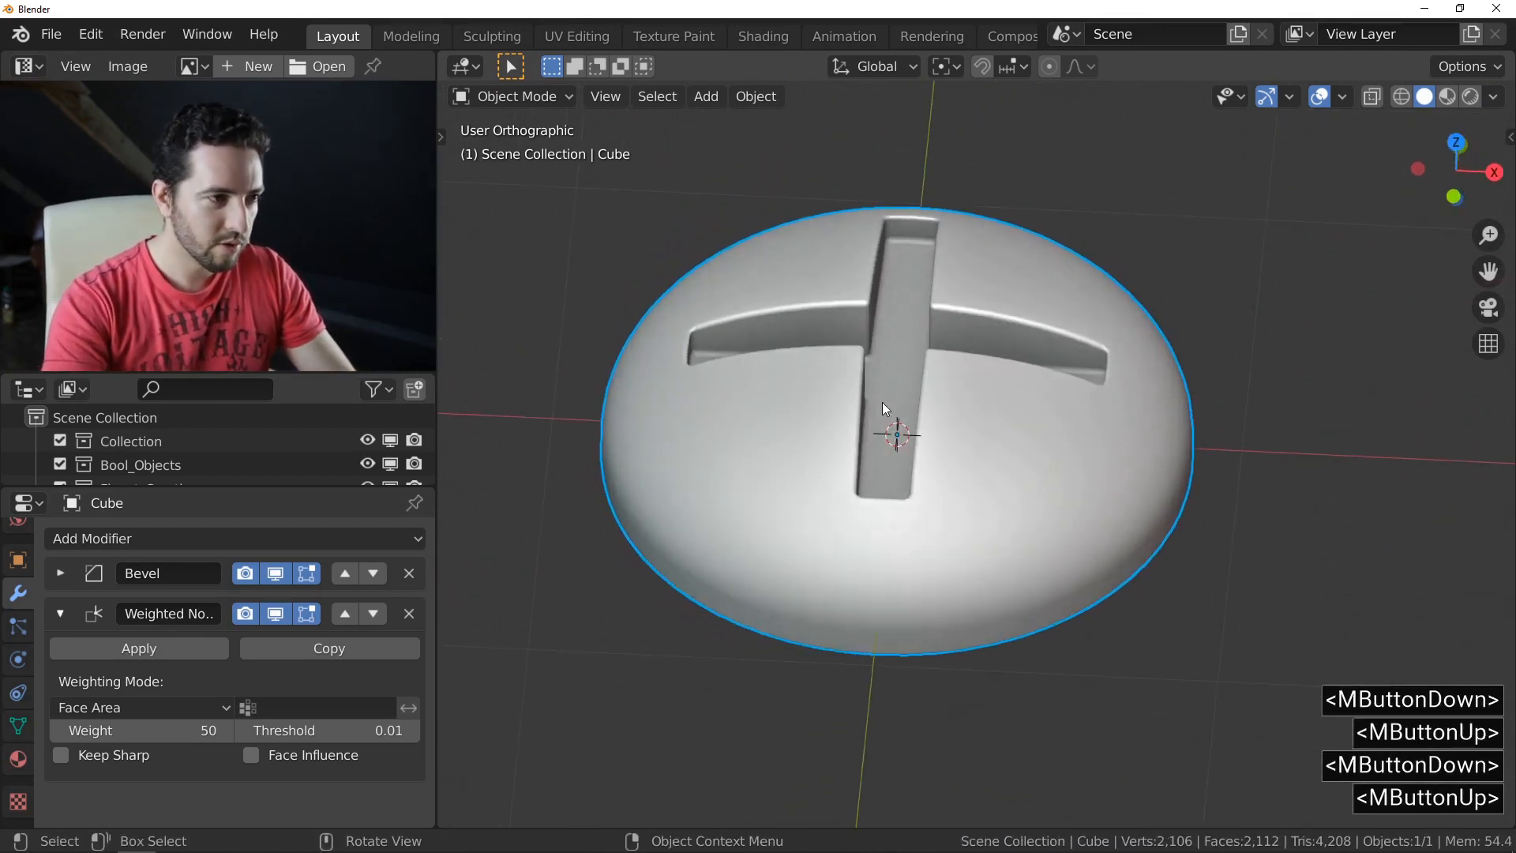
middle_drag(835, 343, 794, 325)
scroll(887, 419, up, 1)
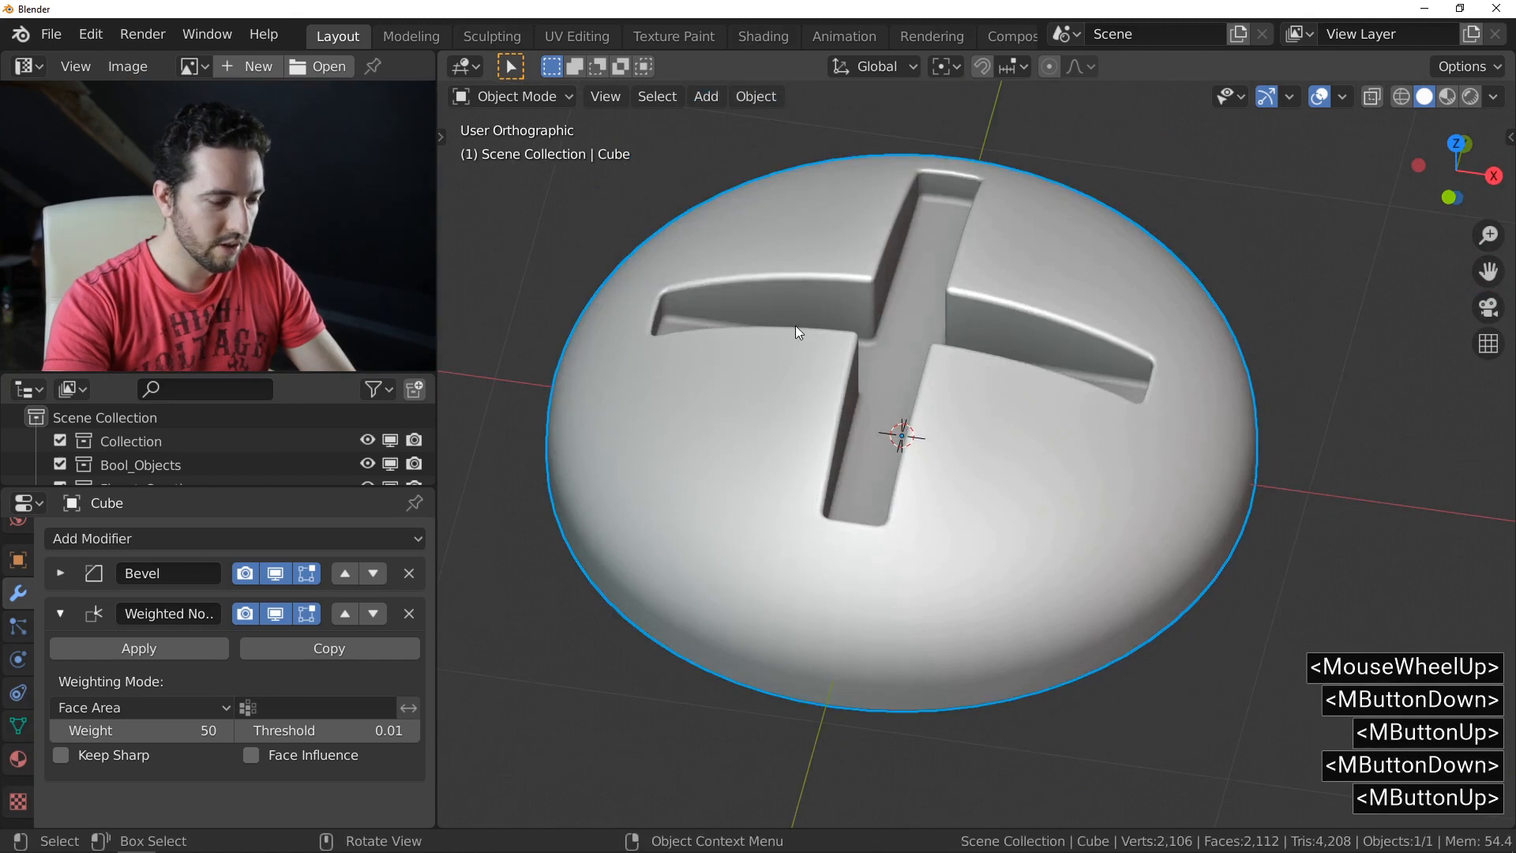
Step: Convert the dome head to a mesh with Mesh from Curve/Meta/Surf/Text and check its geometry
key(F3)
text(To Spher)
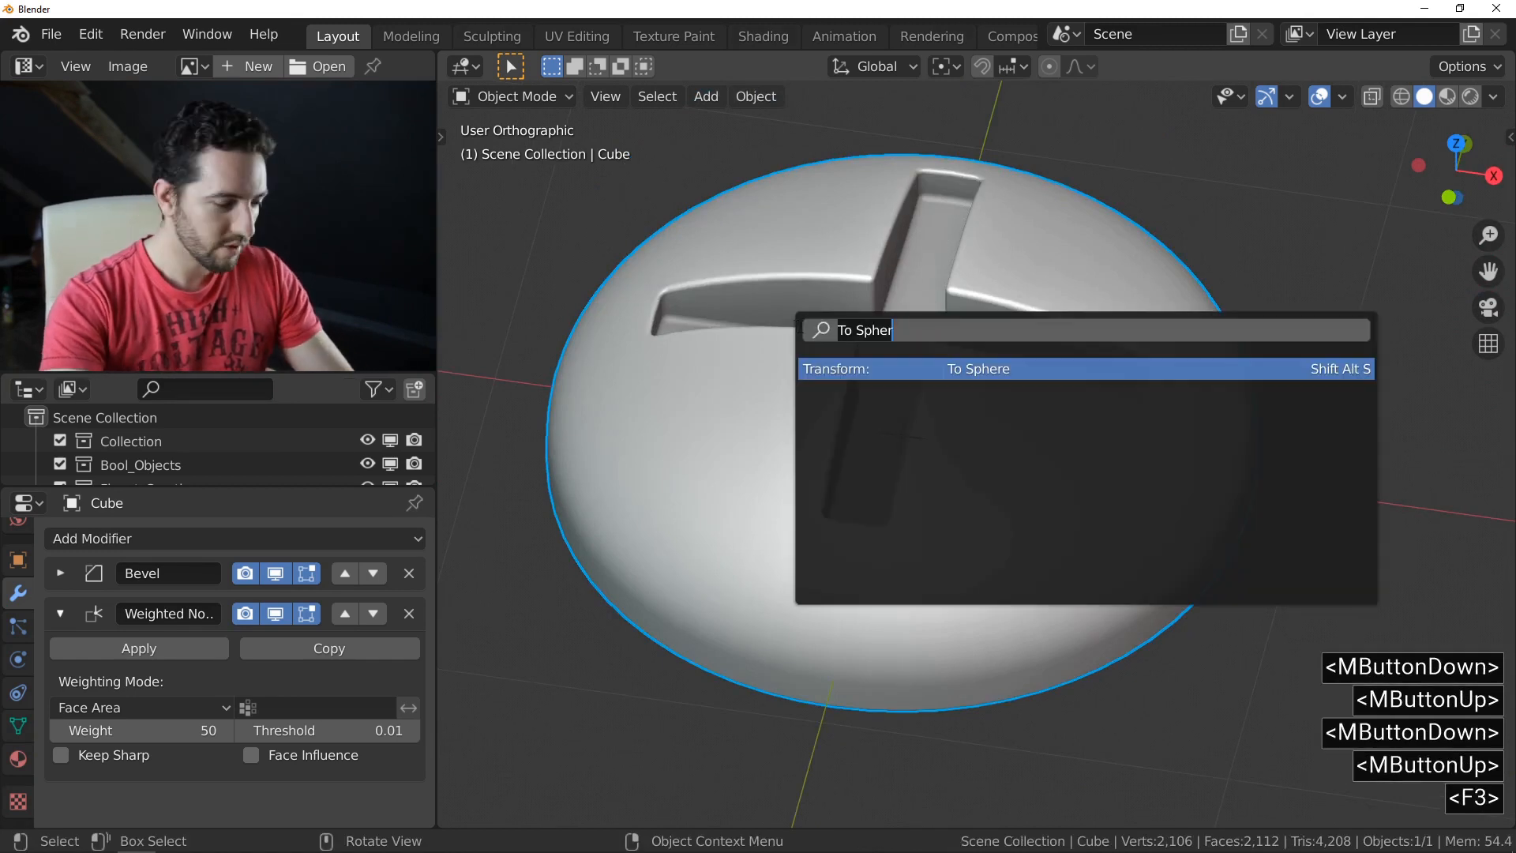
text(conv)
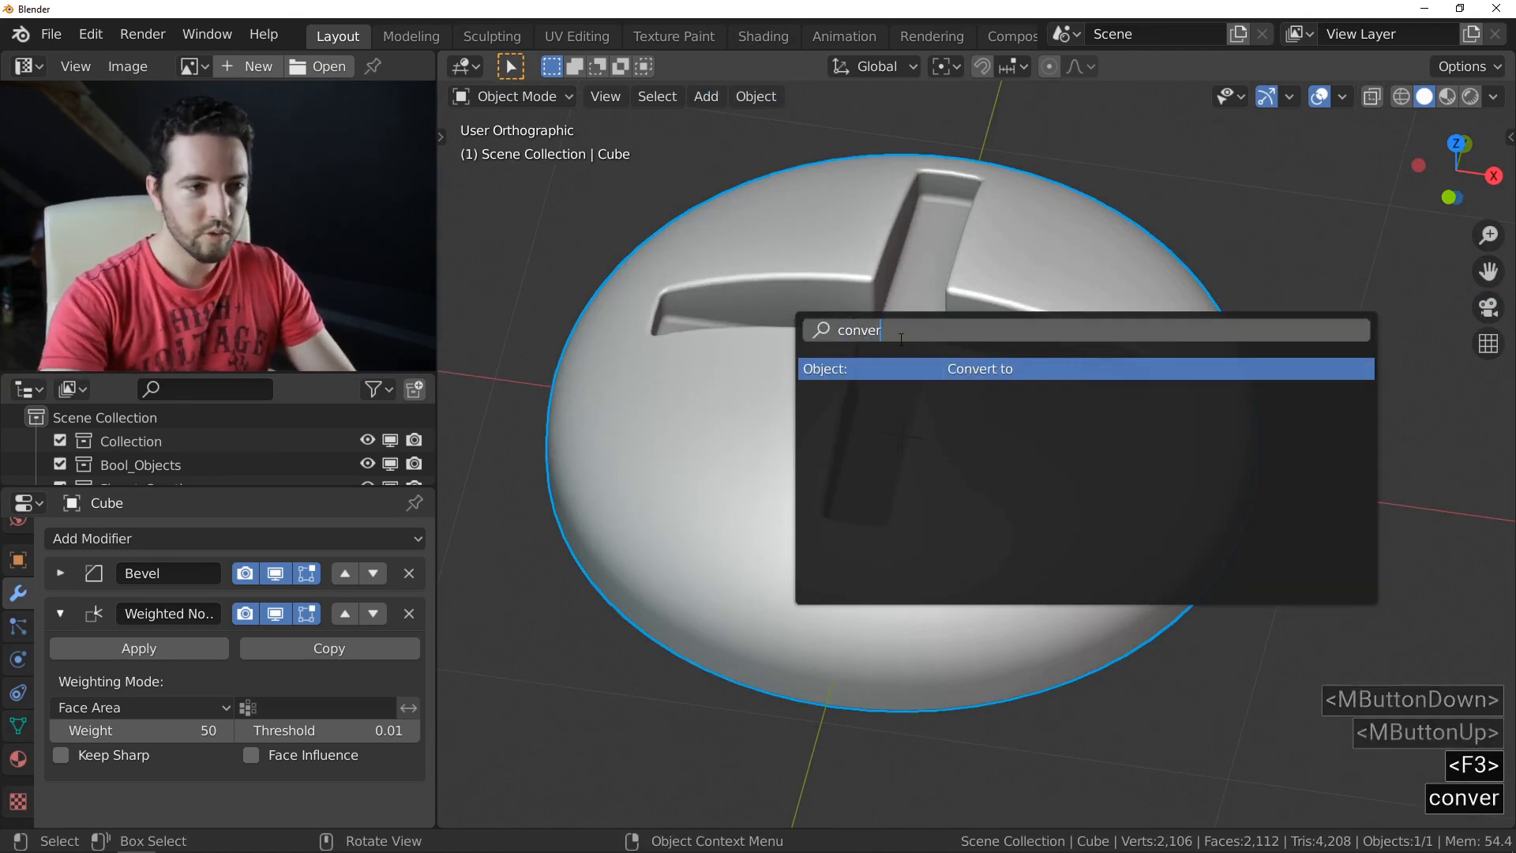
click(998, 371)
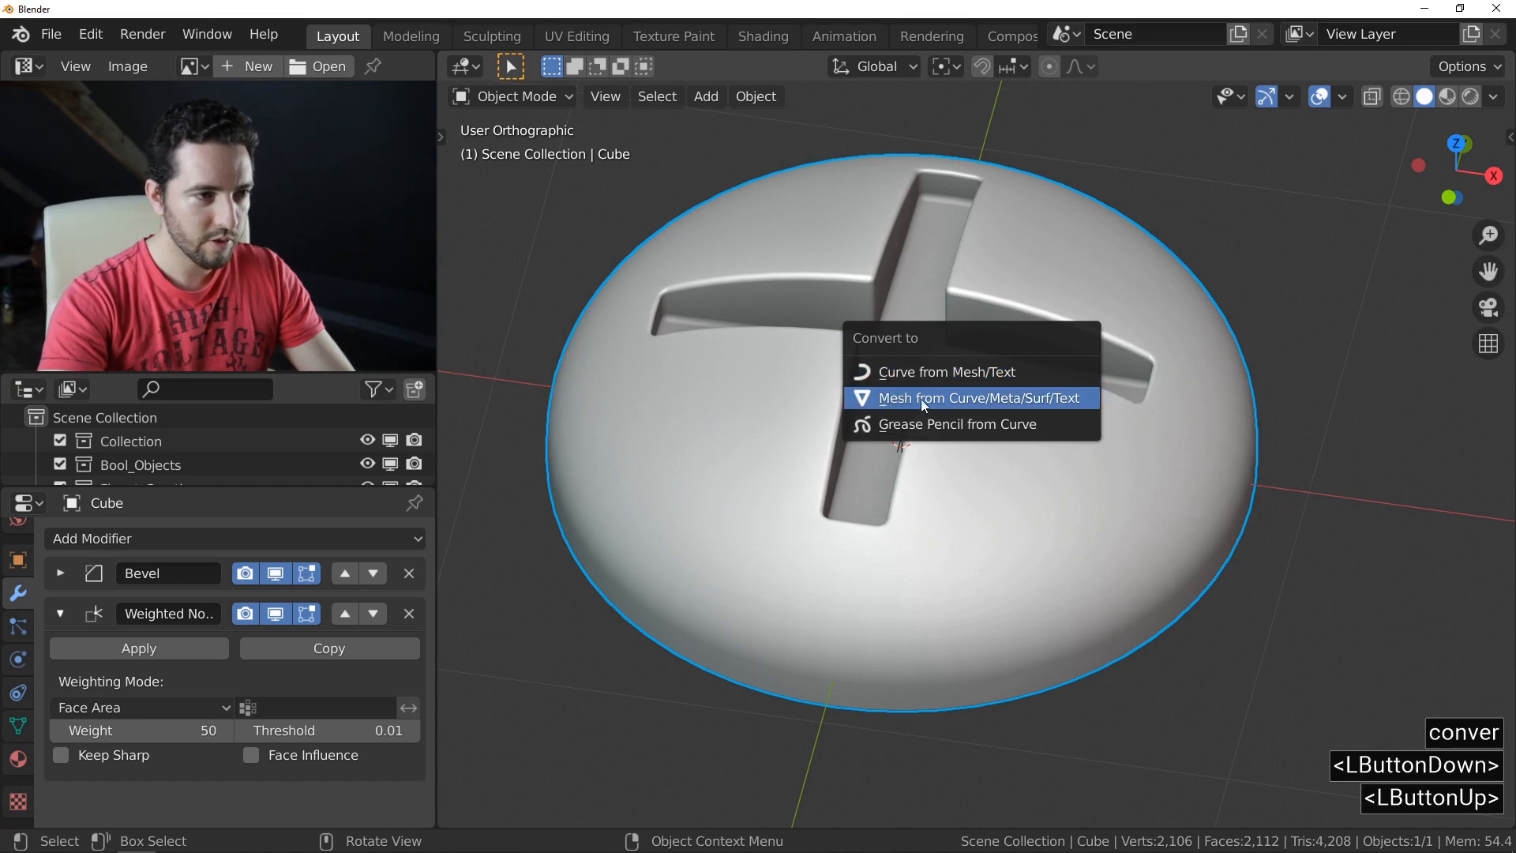
click(964, 400)
middle_drag(960, 401, 882, 433)
key(Tab)
key(Tab)
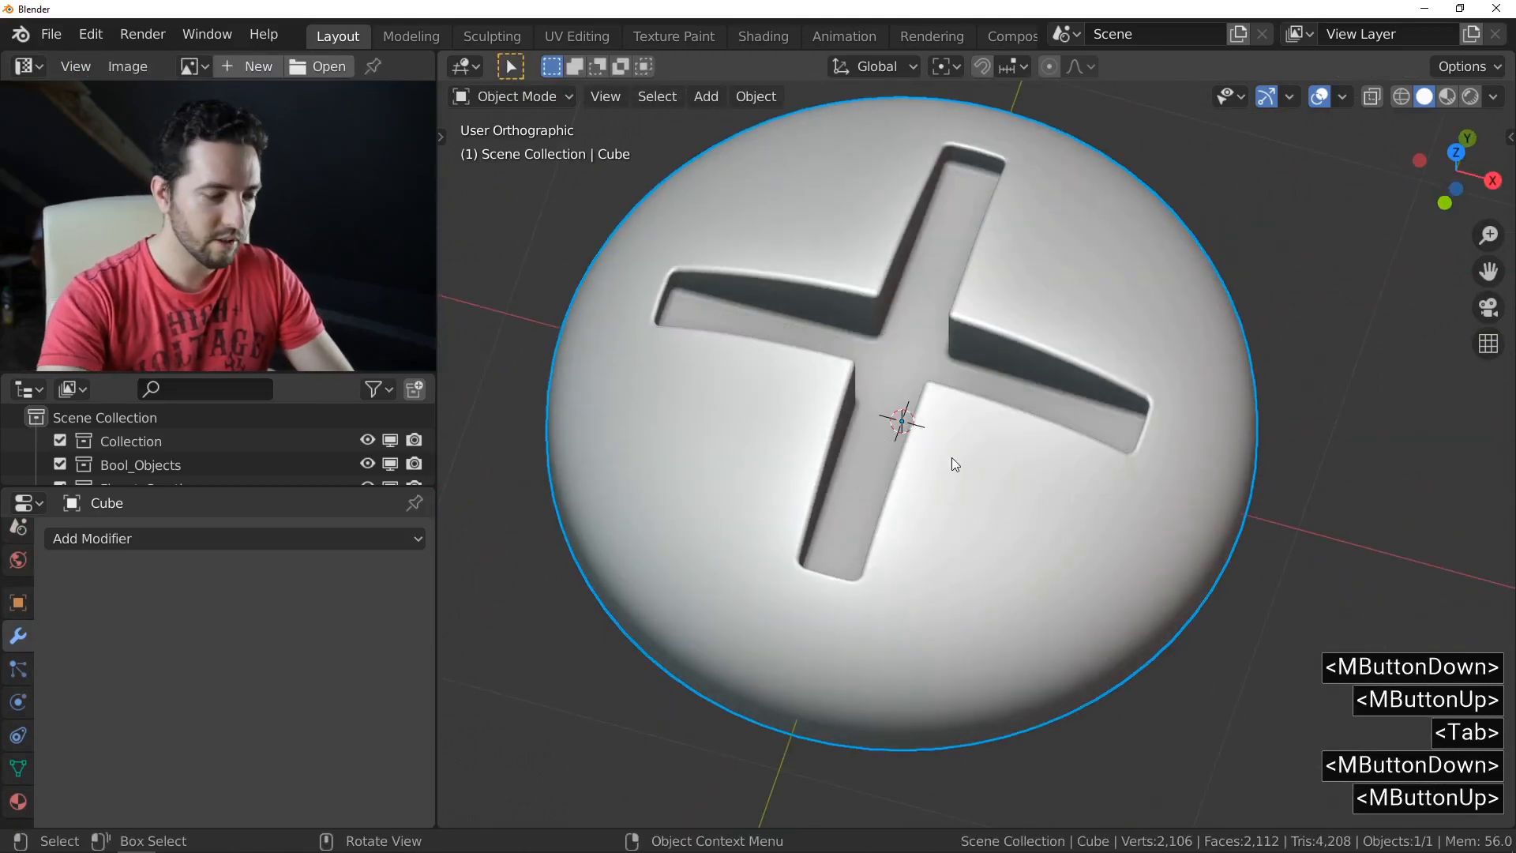
Step: Export the dome head to the Bolts category as Bolt_07 with a Cycles-rendered .jpeg preview, and view the Bolts asset previews
key(n)
click(1368, 403)
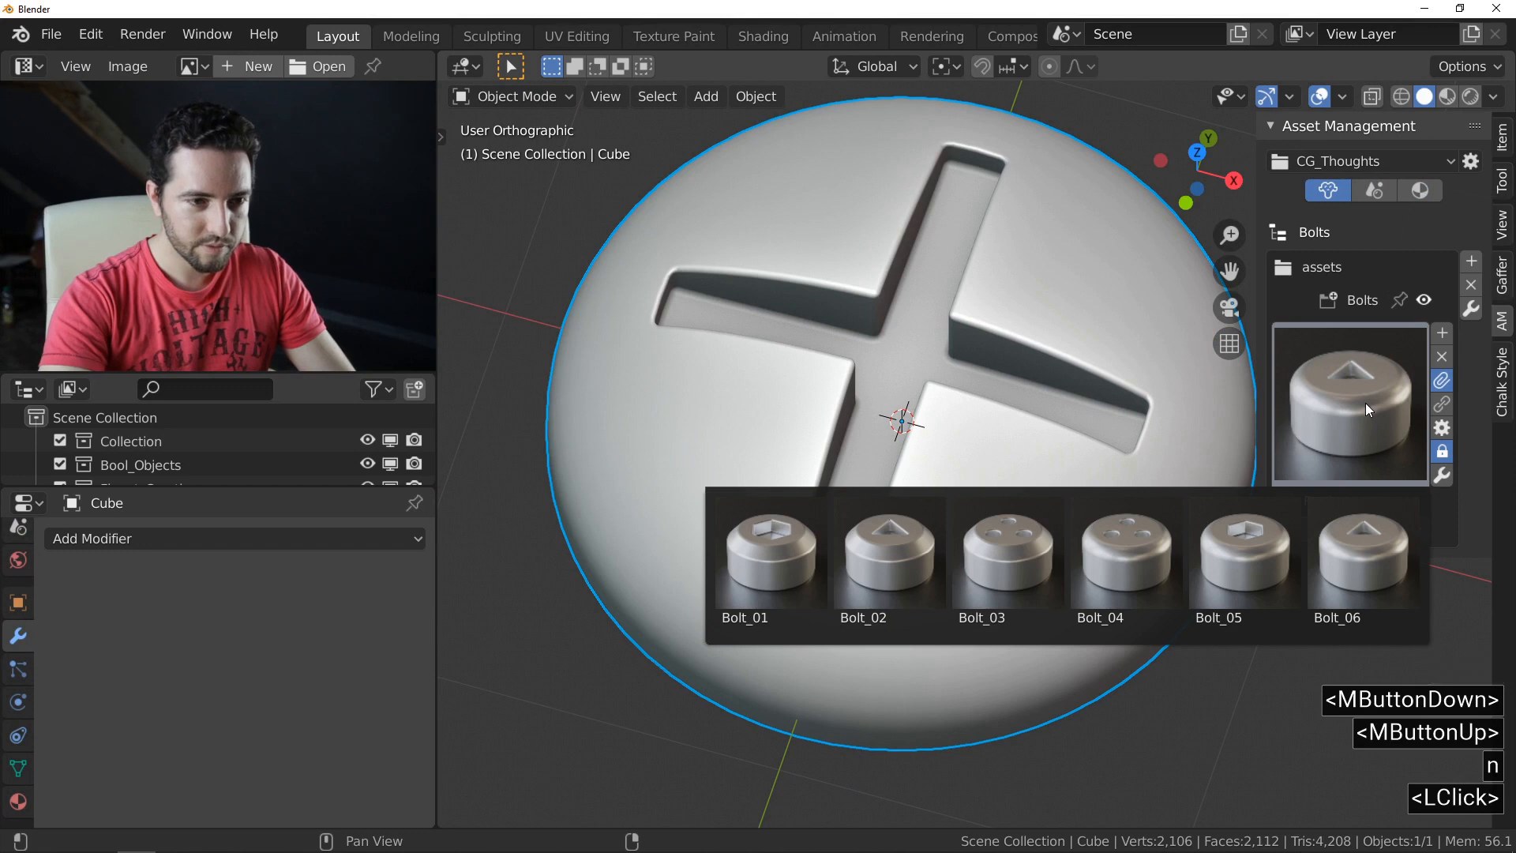
click(1443, 333)
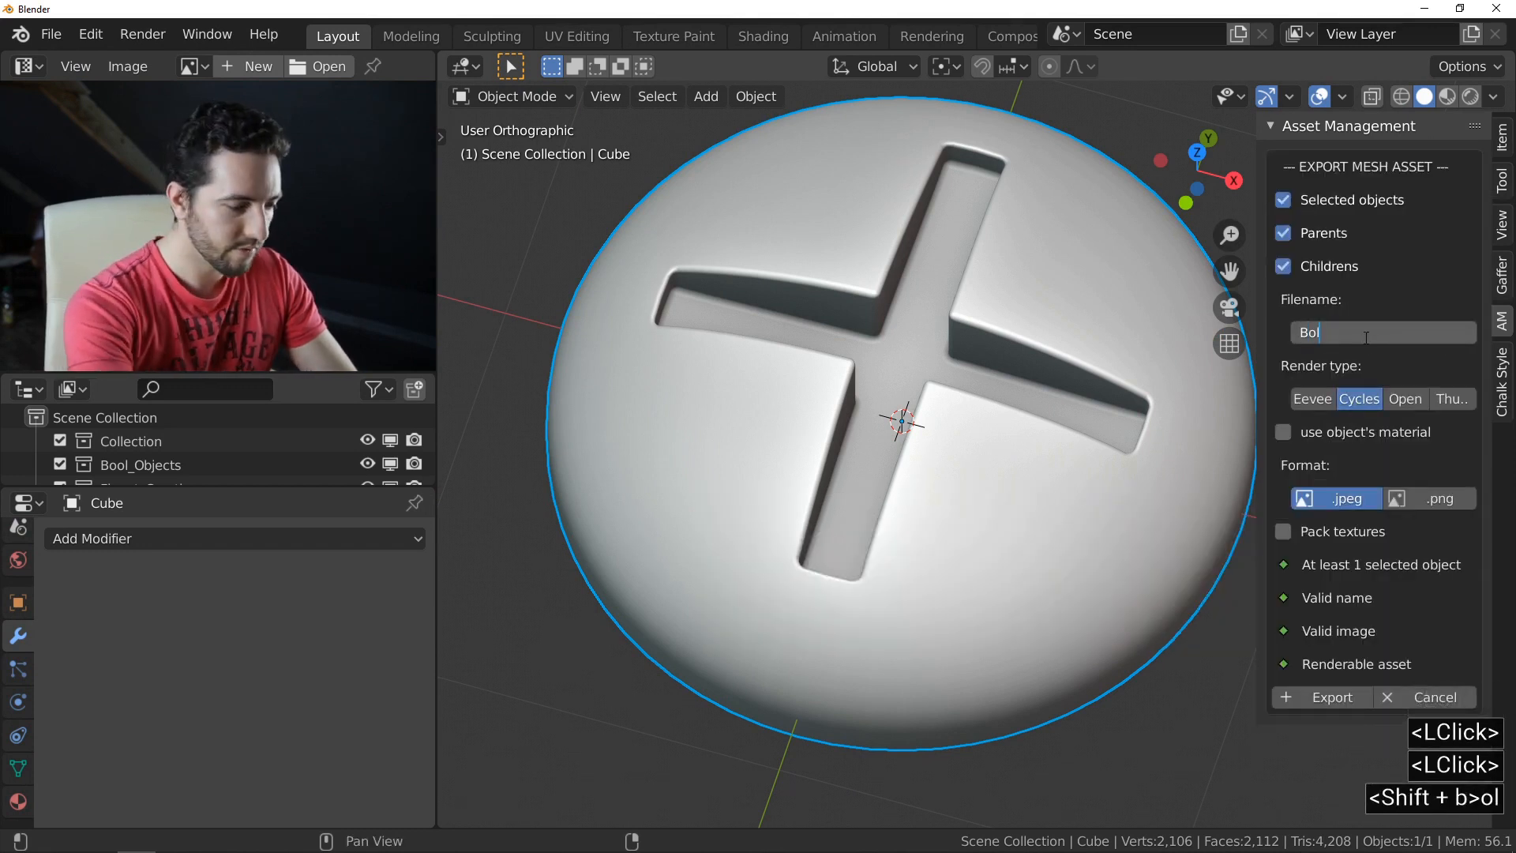
key(Return)
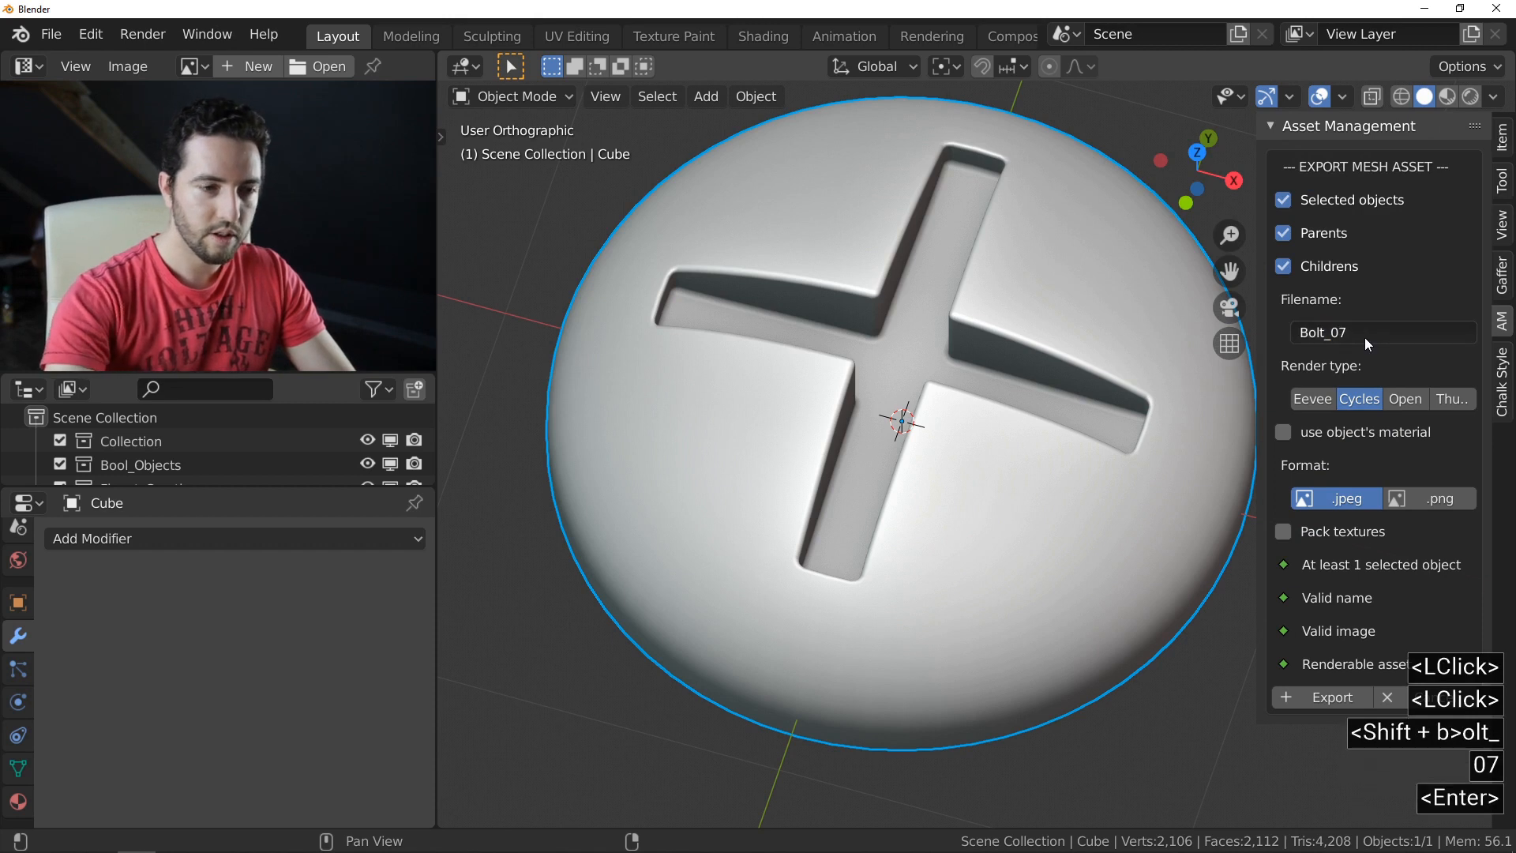
click(1333, 700)
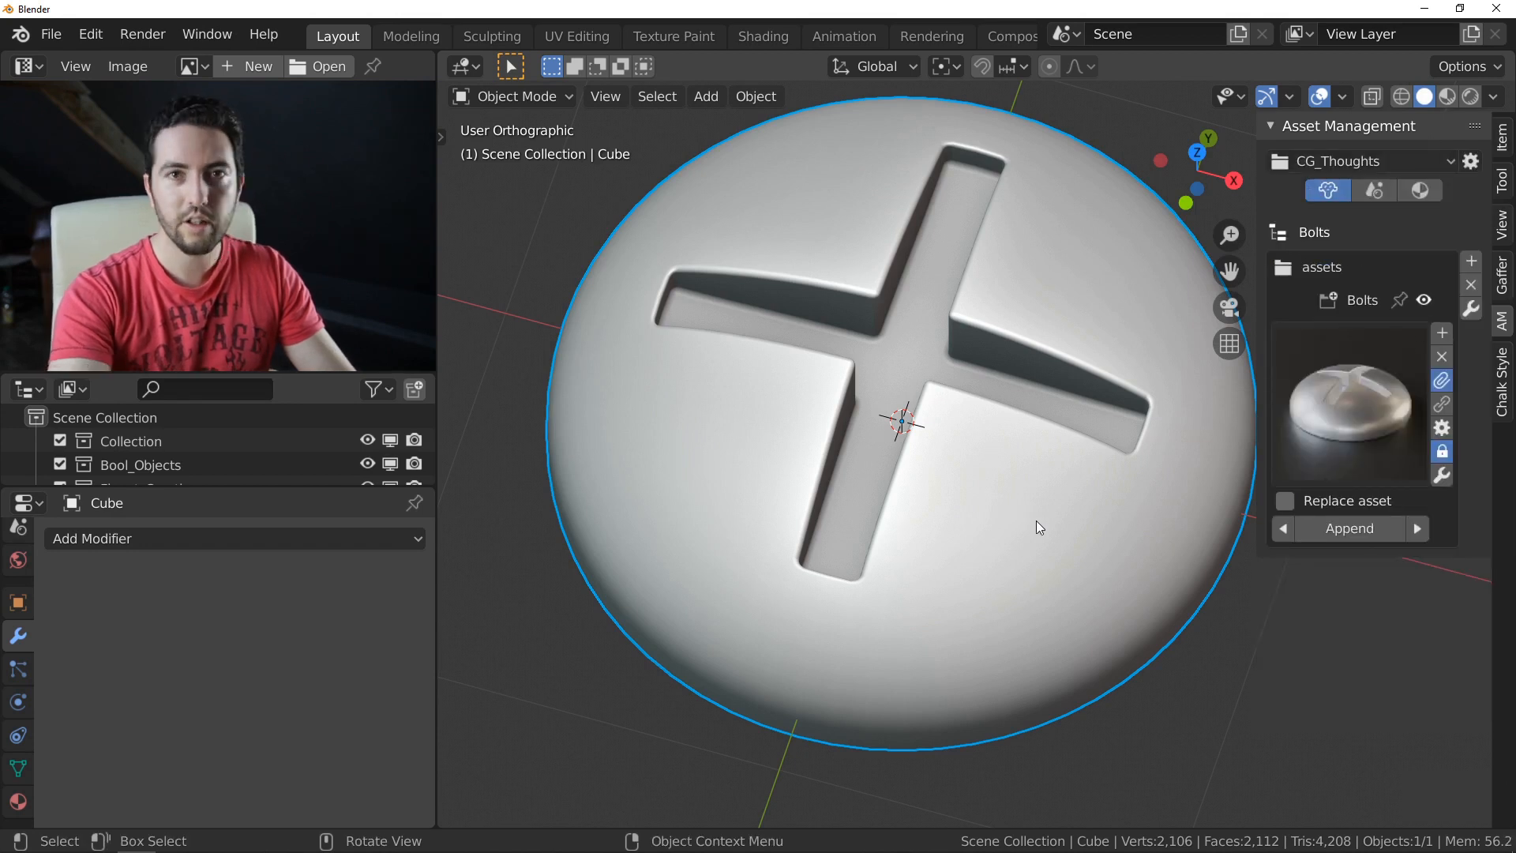
click(1371, 395)
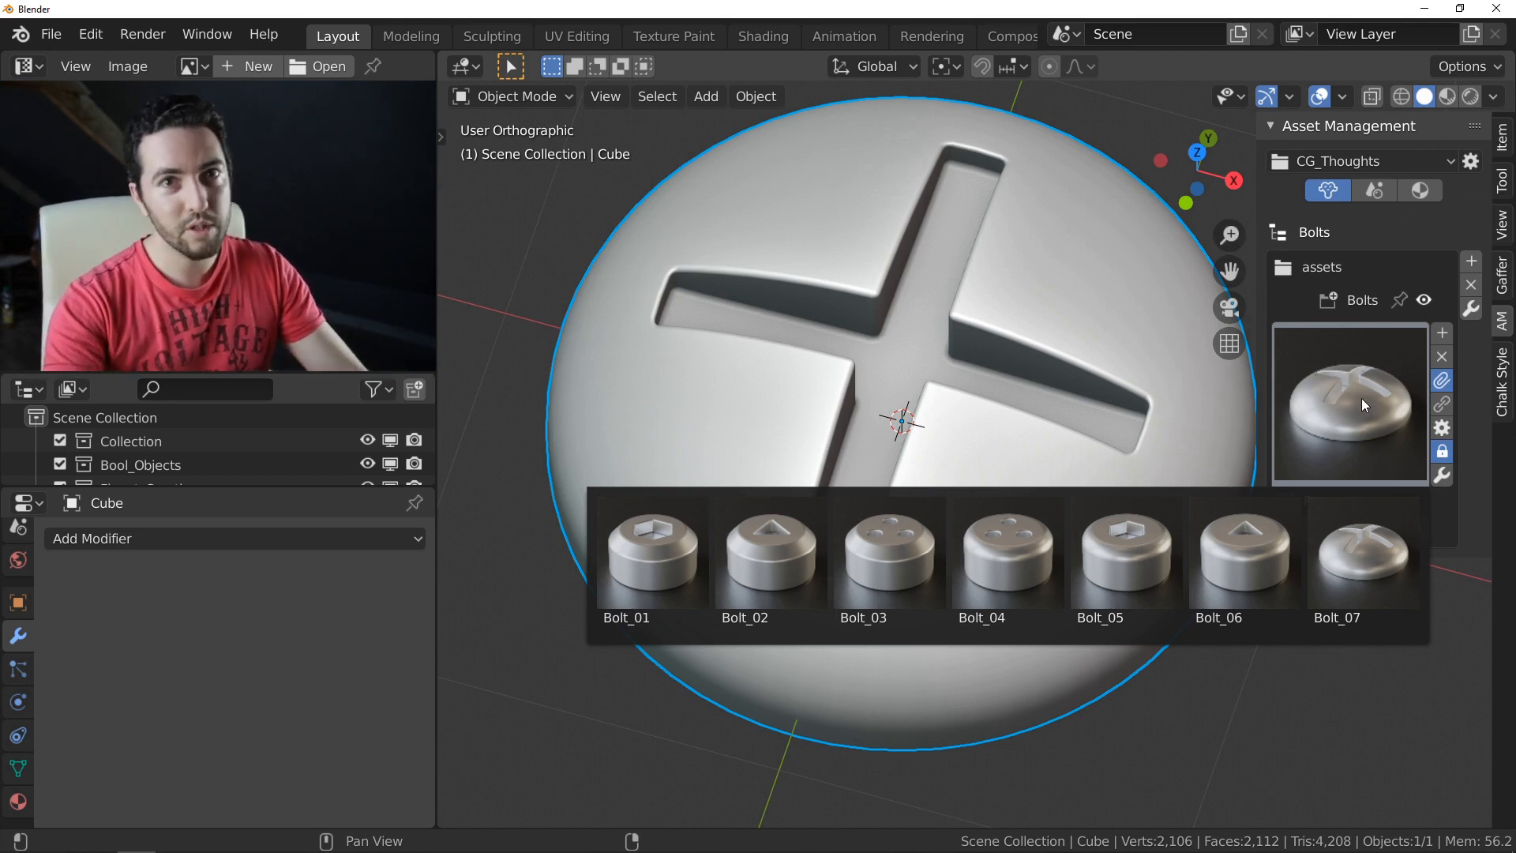
scroll(853, 322, down, 3)
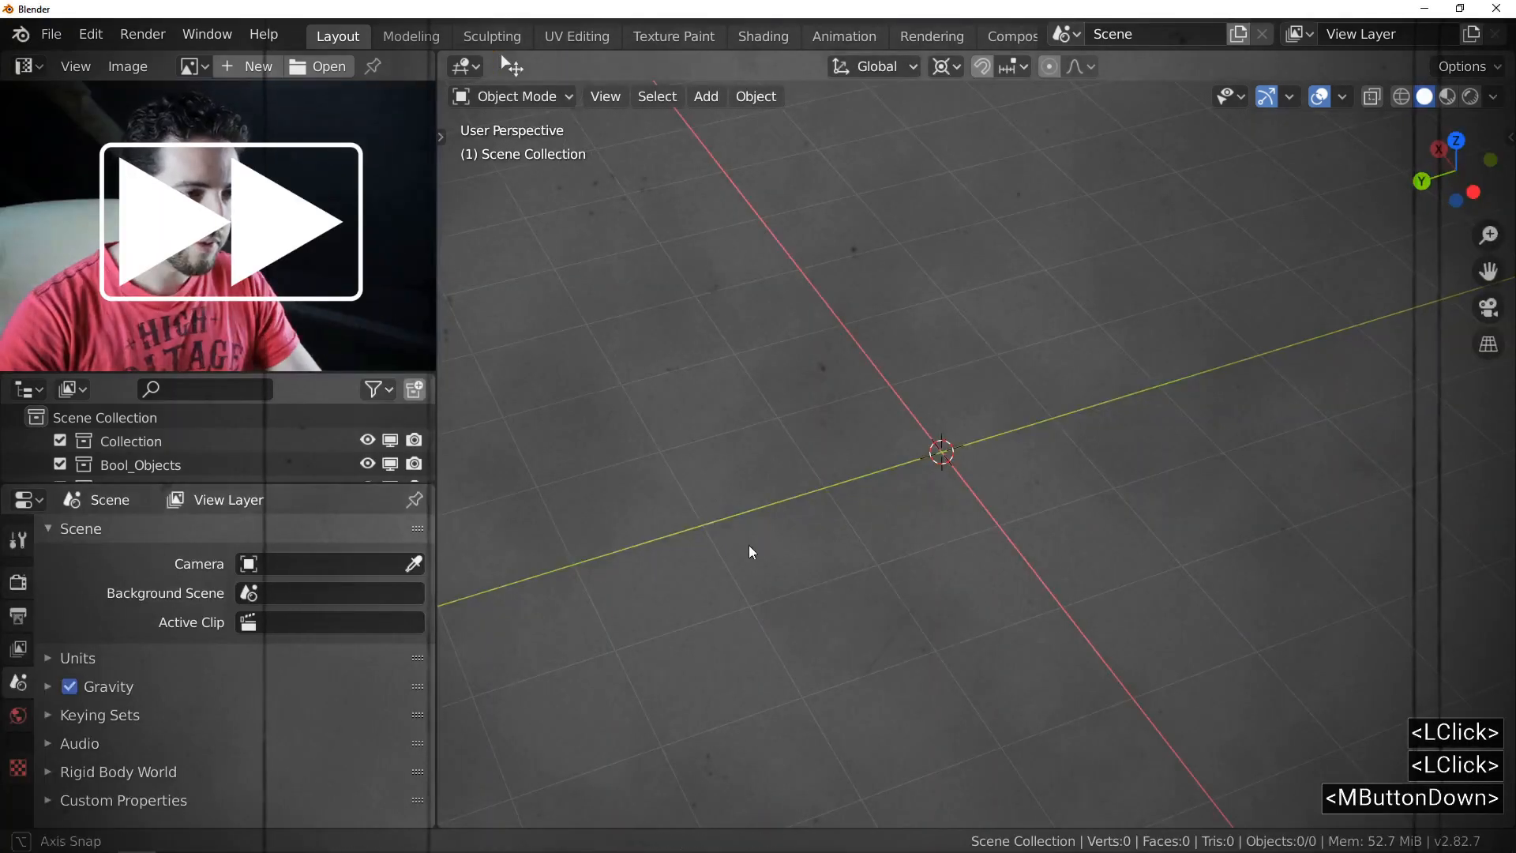
Step: Draw a rectangular base plate from the world centre on the enlarged Fluent grid and solidify it to about 0.319 m thick
mouse_move(749, 545)
middle_down()
mouse_move(860, 471)
mouse_move(927, 491)
mouse_move(907, 509)
middle_up()
key(f)
click(783, 655)
key(r)
right_click(925, 506)
drag(1307, 415, 1474, 404)
click(942, 454)
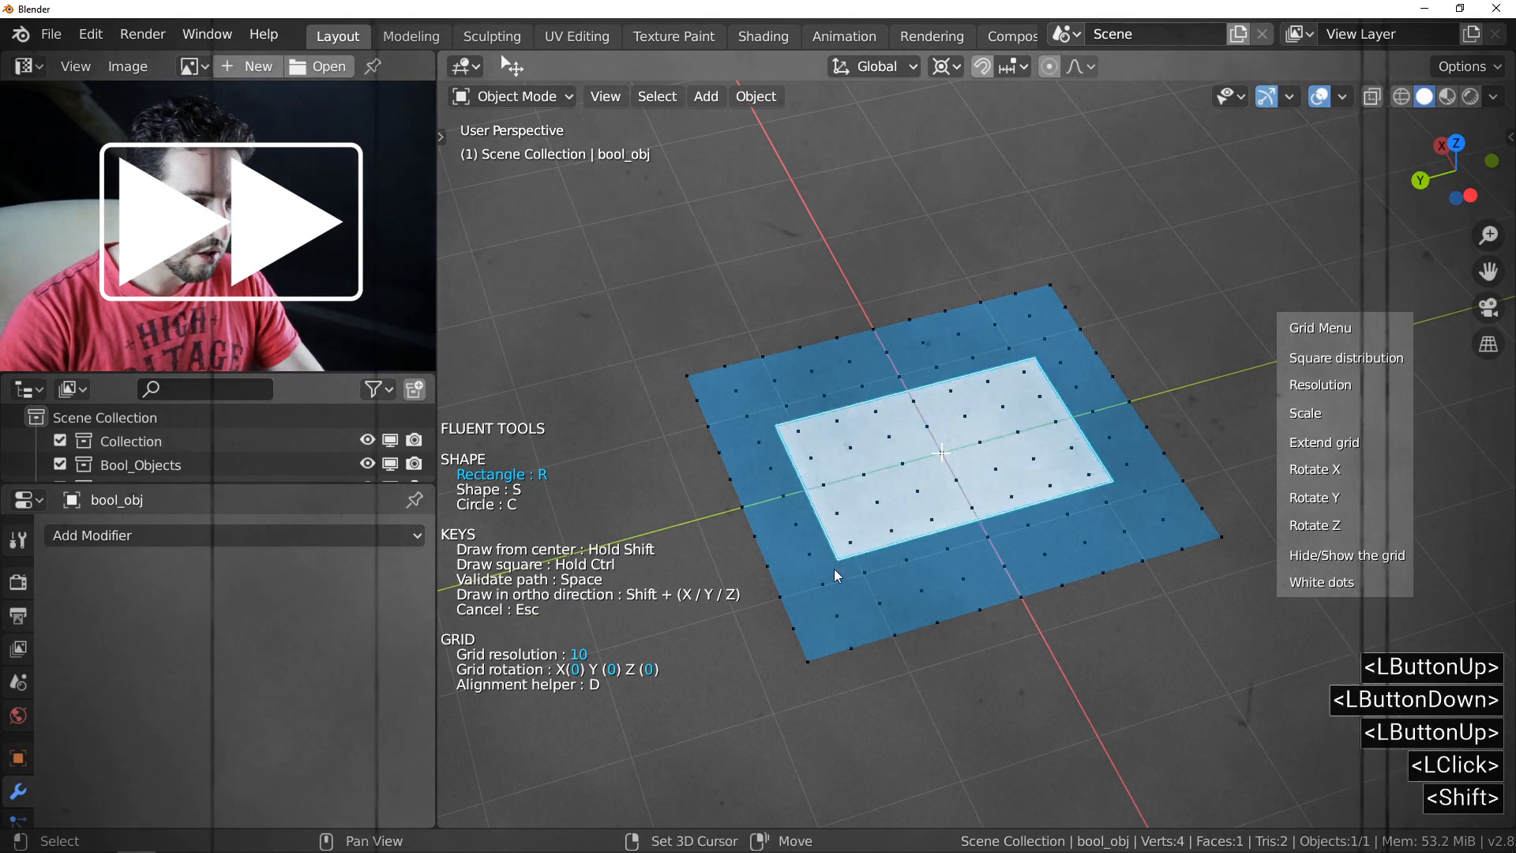
shift+click(837, 618)
click(1026, 492)
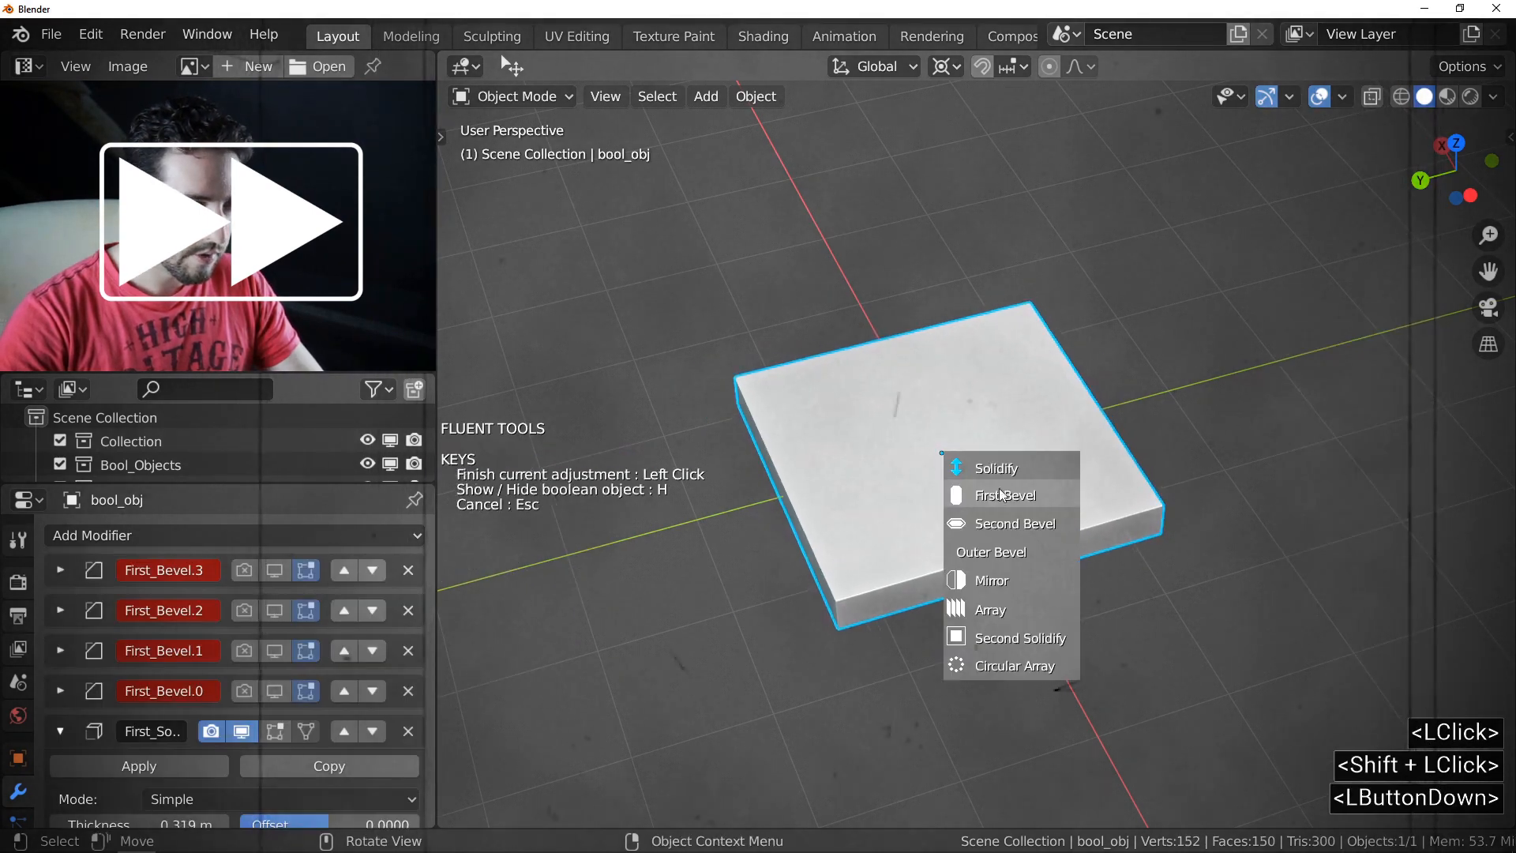
Step: Round the plate's four corners with First Bevel and bevel its outer edges with Outer Bevel
click(1025, 490)
click(1025, 494)
key(c)
middle_drag(1060, 499, 941, 426)
right_click(946, 466)
Step: Slice a centred rectangular panel with small rounded corners into the plate's top face, drawing it from the centre
key(f)
click(793, 414)
click(937, 412)
click(940, 427)
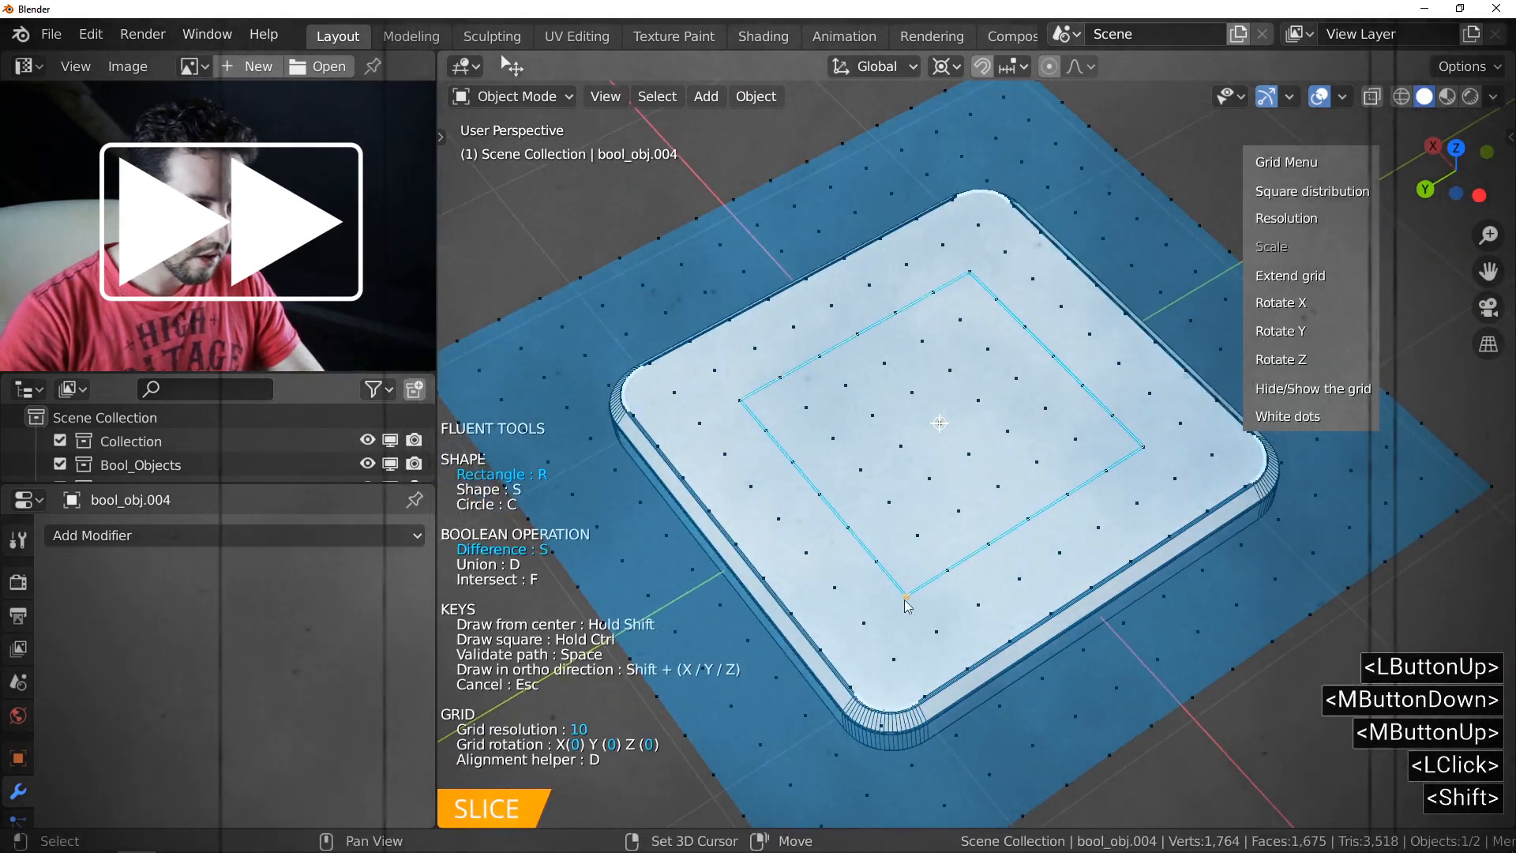
shift+click(904, 600)
click(896, 464)
click(897, 464)
click(905, 462)
right_click(903, 463)
Step: Cut a small circular hole about 0.07 deep into one corner of the sliced panel
middle_drag(902, 463, 893, 502)
ctrl+middle_drag(763, 384, 754, 313)
click(813, 393)
key(f)
click(652, 368)
key(c)
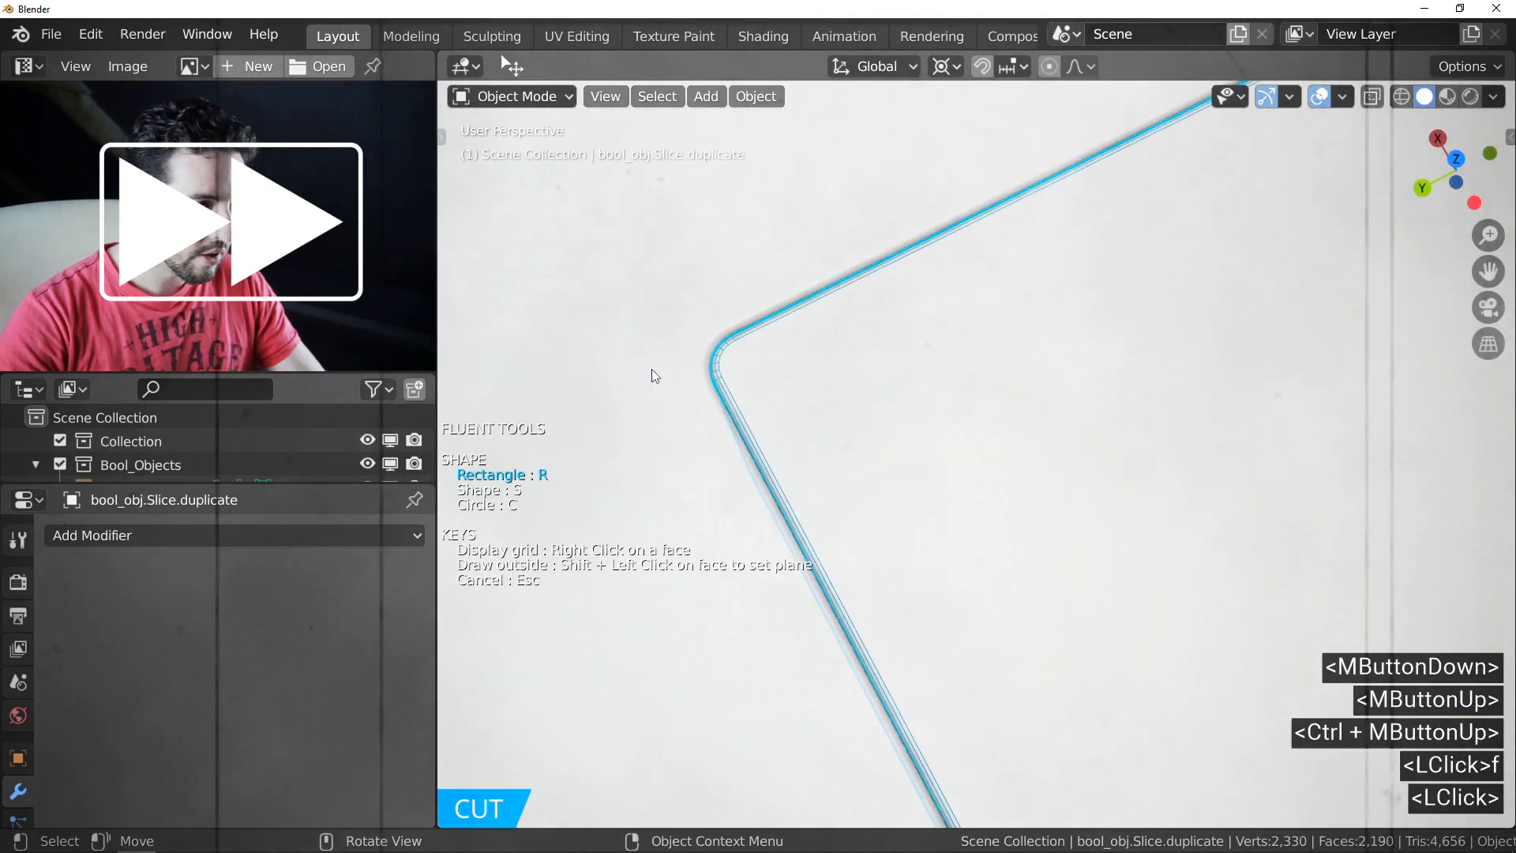
drag(766, 373, 788, 373)
click(789, 376)
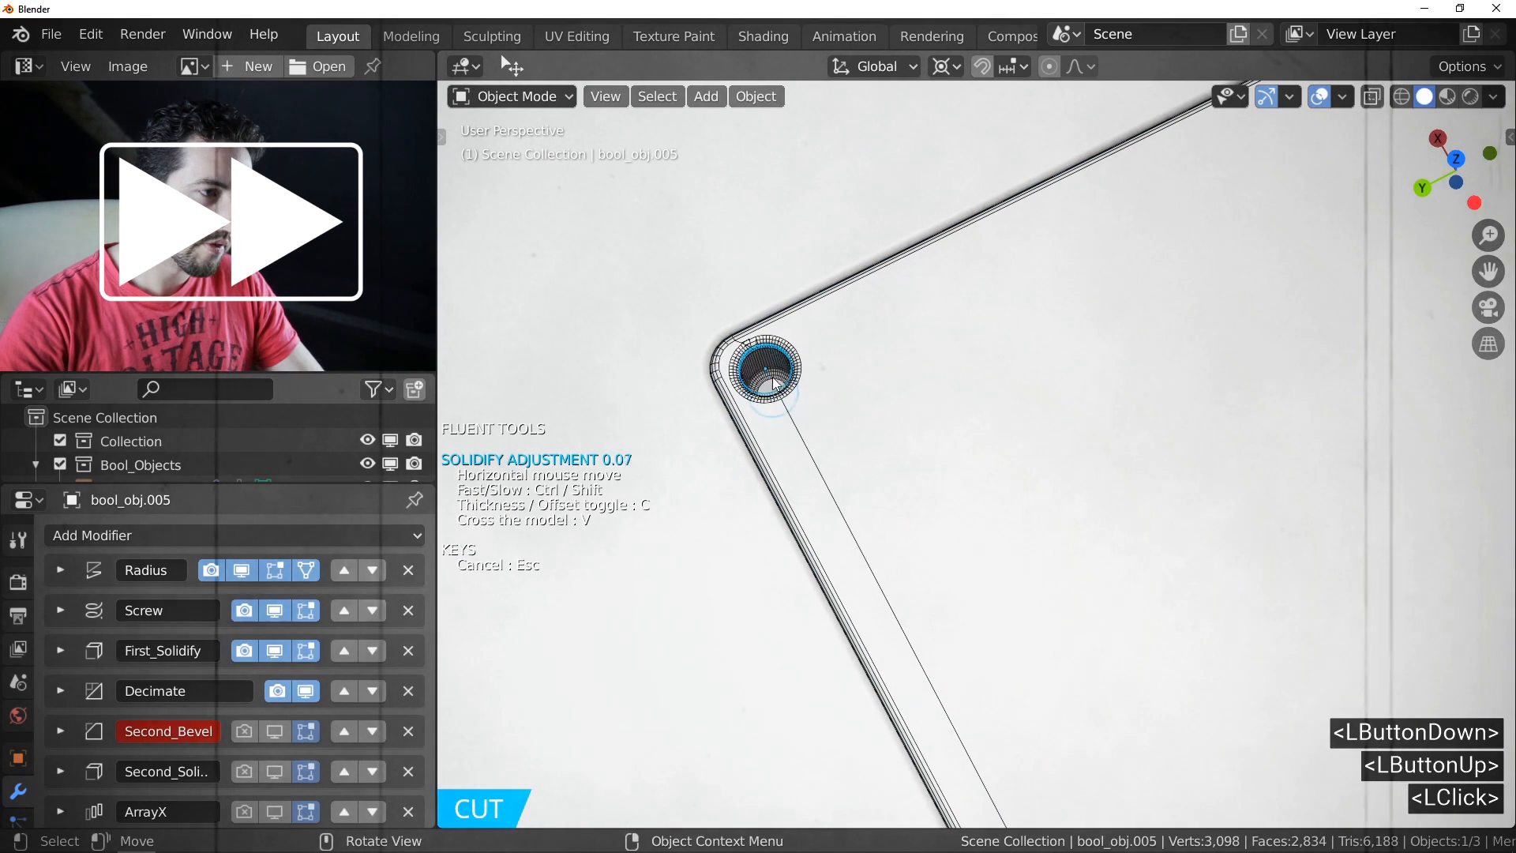
click(850, 403)
Step: Shift the hole horizontally away from the panel's corner, locking Z, and add an outer bevel of about 0.007
key(g)
key(shift+z)
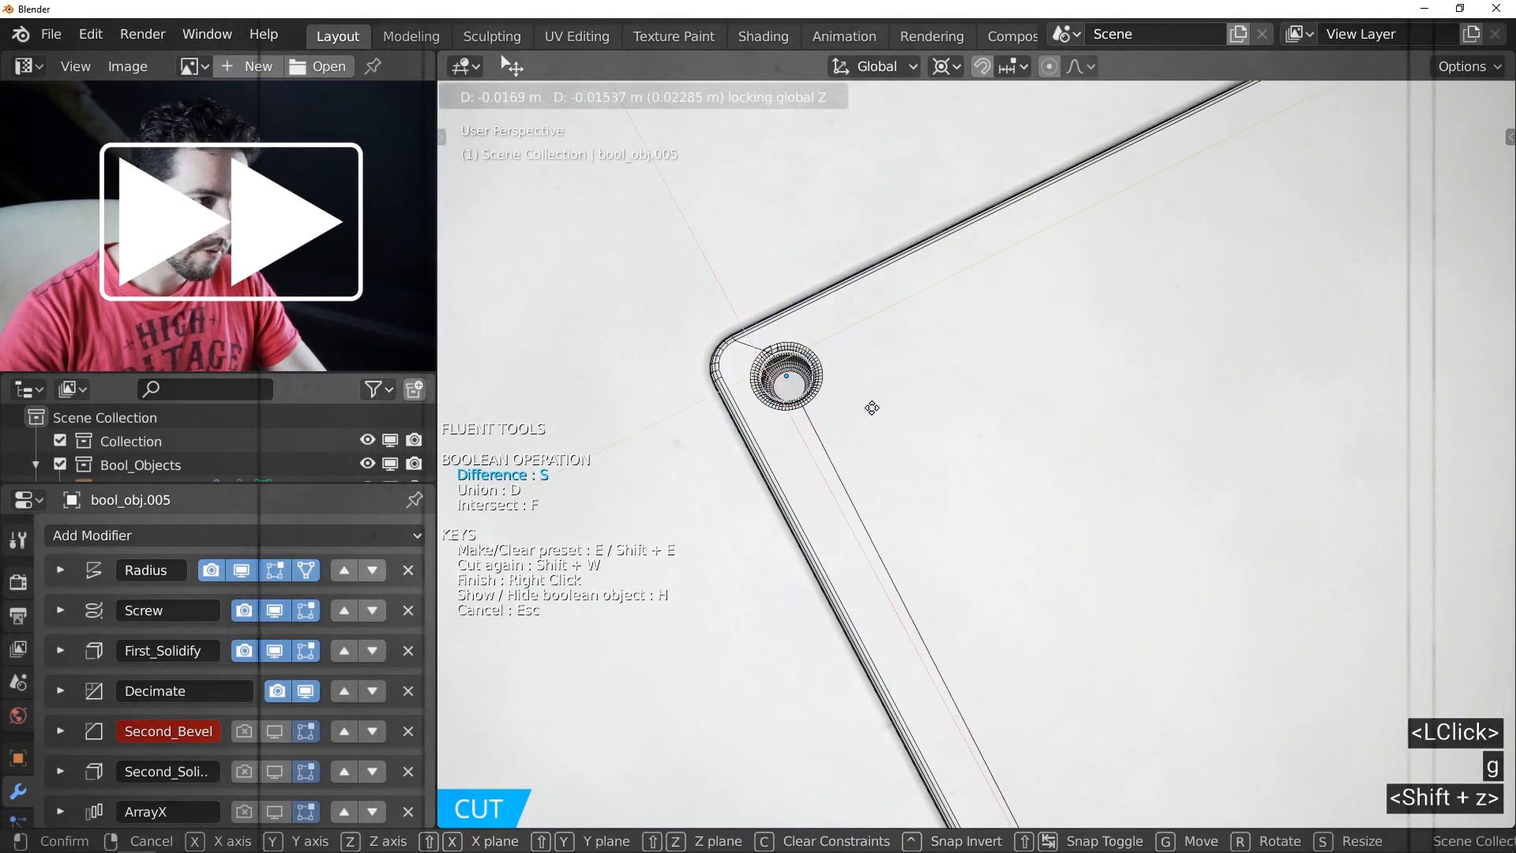
click(874, 411)
click(954, 408)
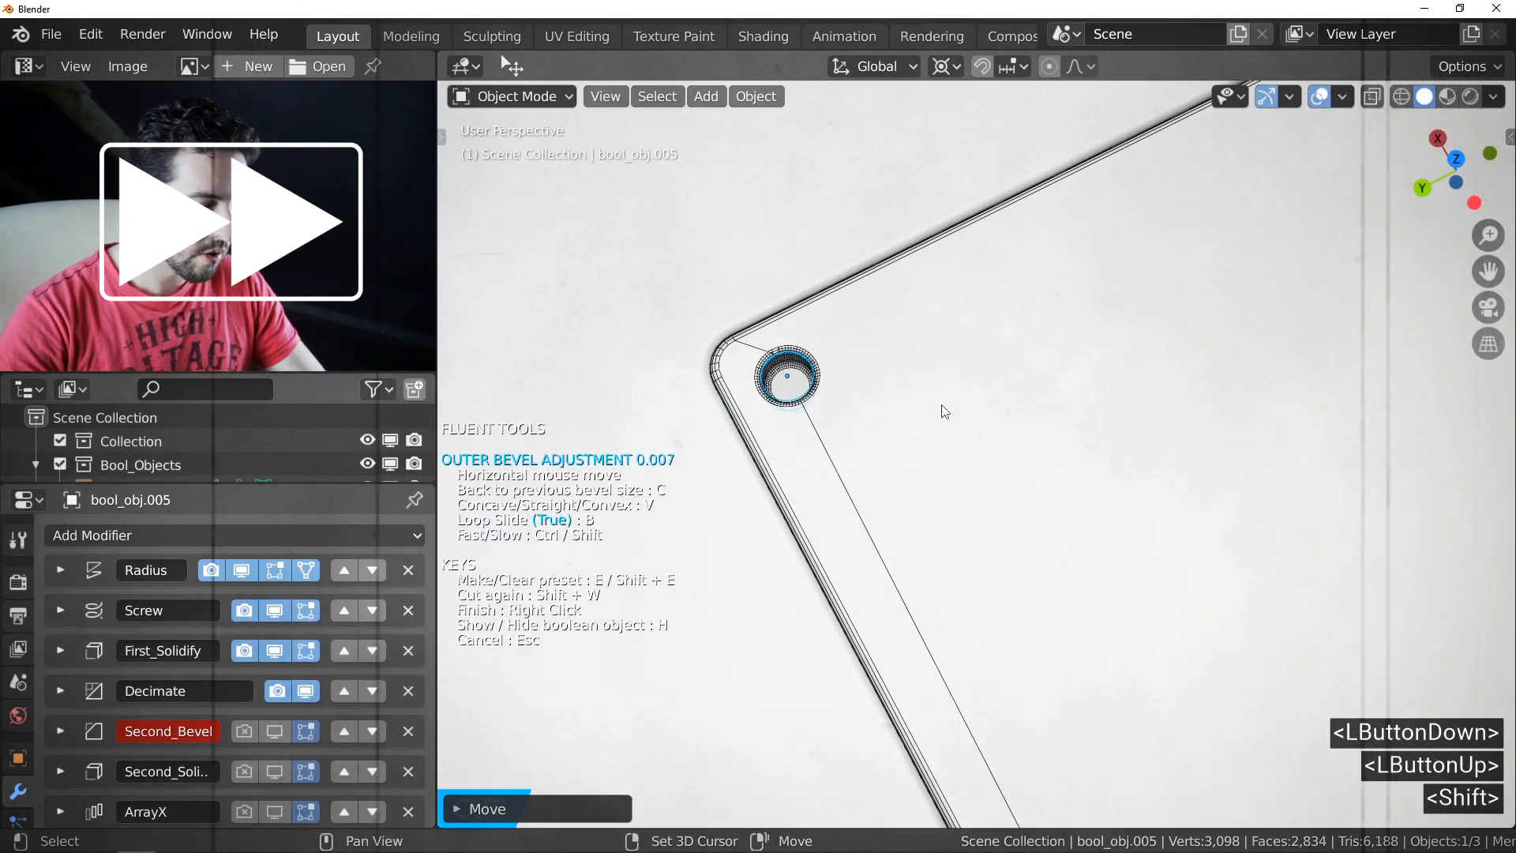
key(shift+b)
shift+click(943, 411)
Step: Mirror the hole on the X and Y axes into all four corners of the panel
scroll(908, 442, down, 3)
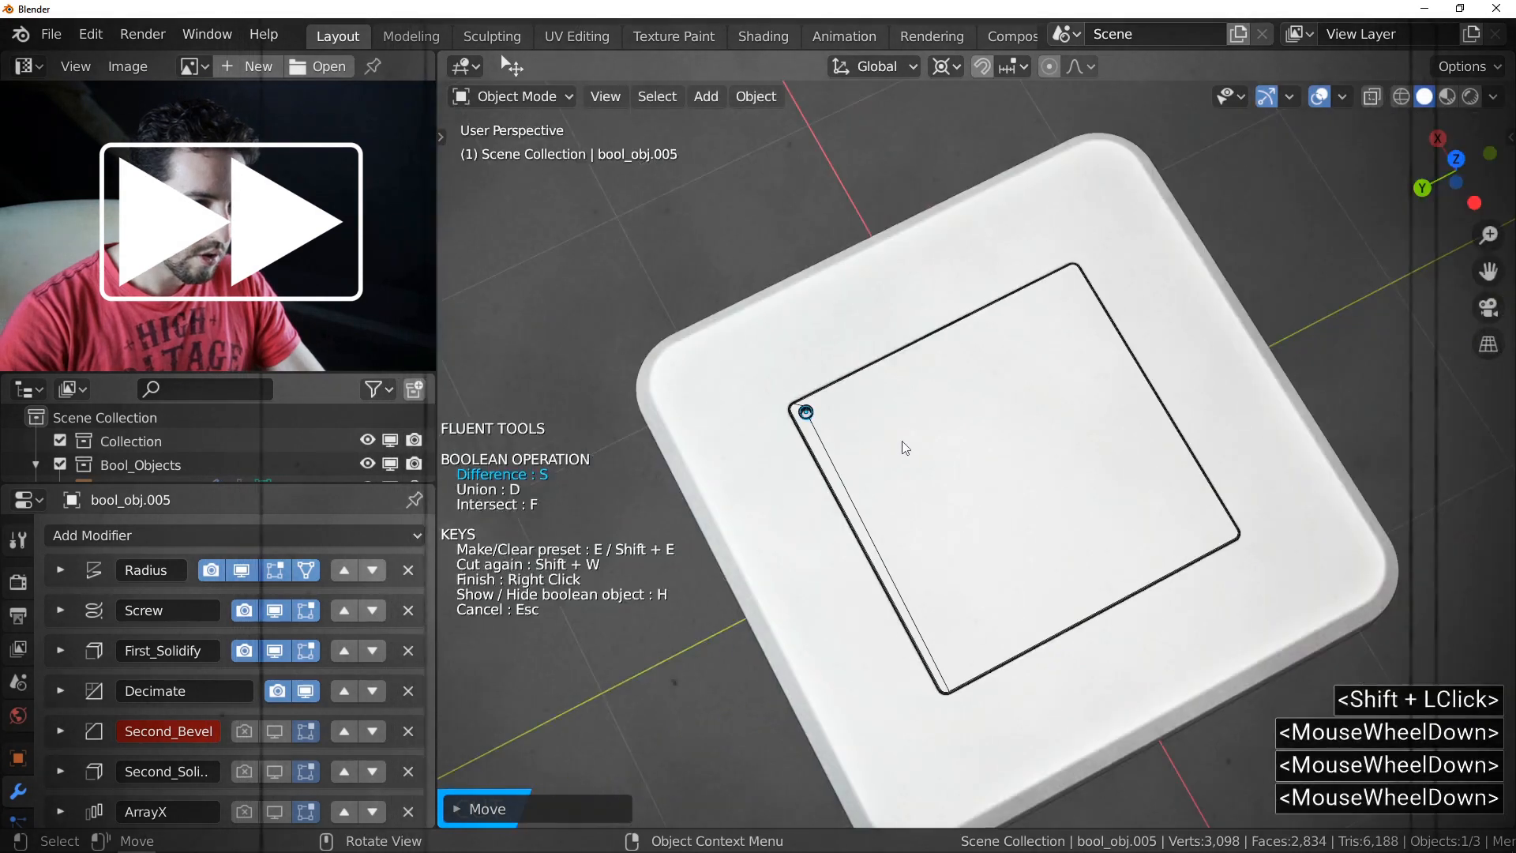
scroll(940, 418, up, 1)
click(953, 408)
click(969, 461)
click(1188, 437)
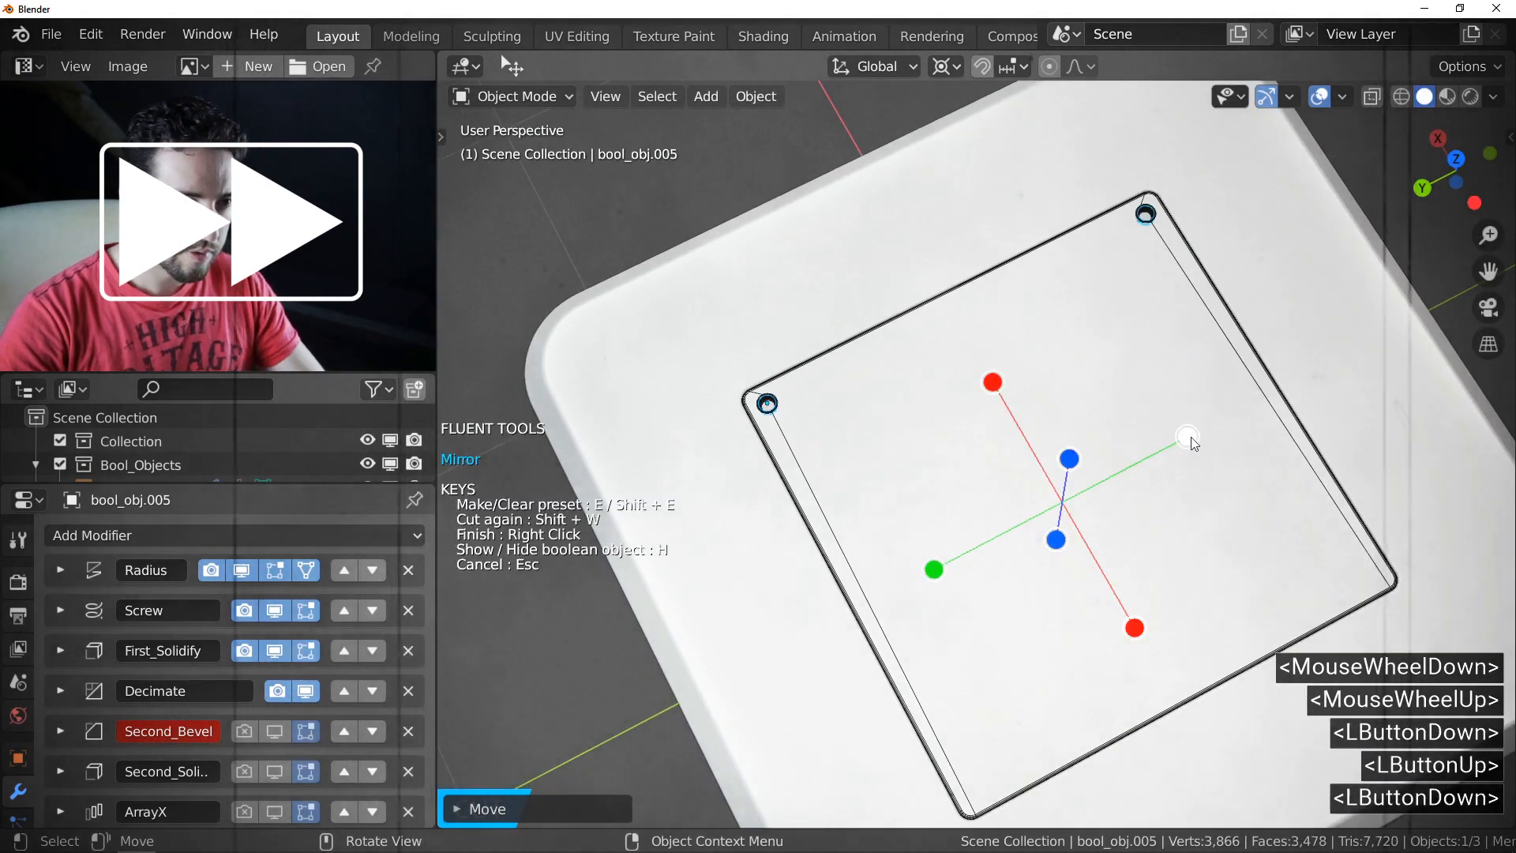
click(1134, 628)
right_click(976, 577)
Step: Snap the 3D cursor to the centre of the corner hole's cutter and hide the cutter
middle_drag(971, 572, 756, 442)
click(756, 442)
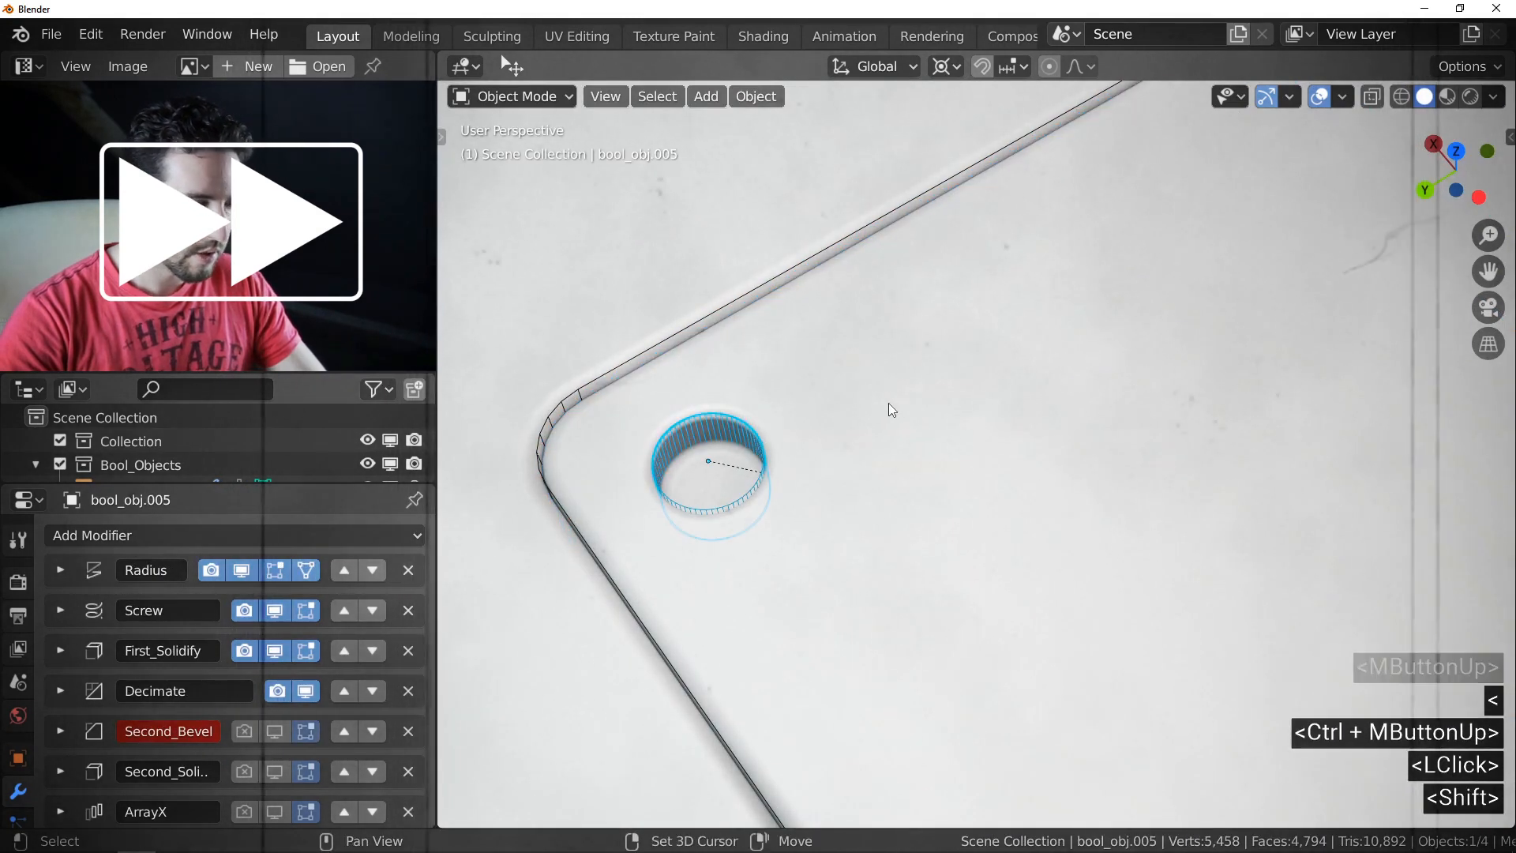
key(shift+s)
click(885, 537)
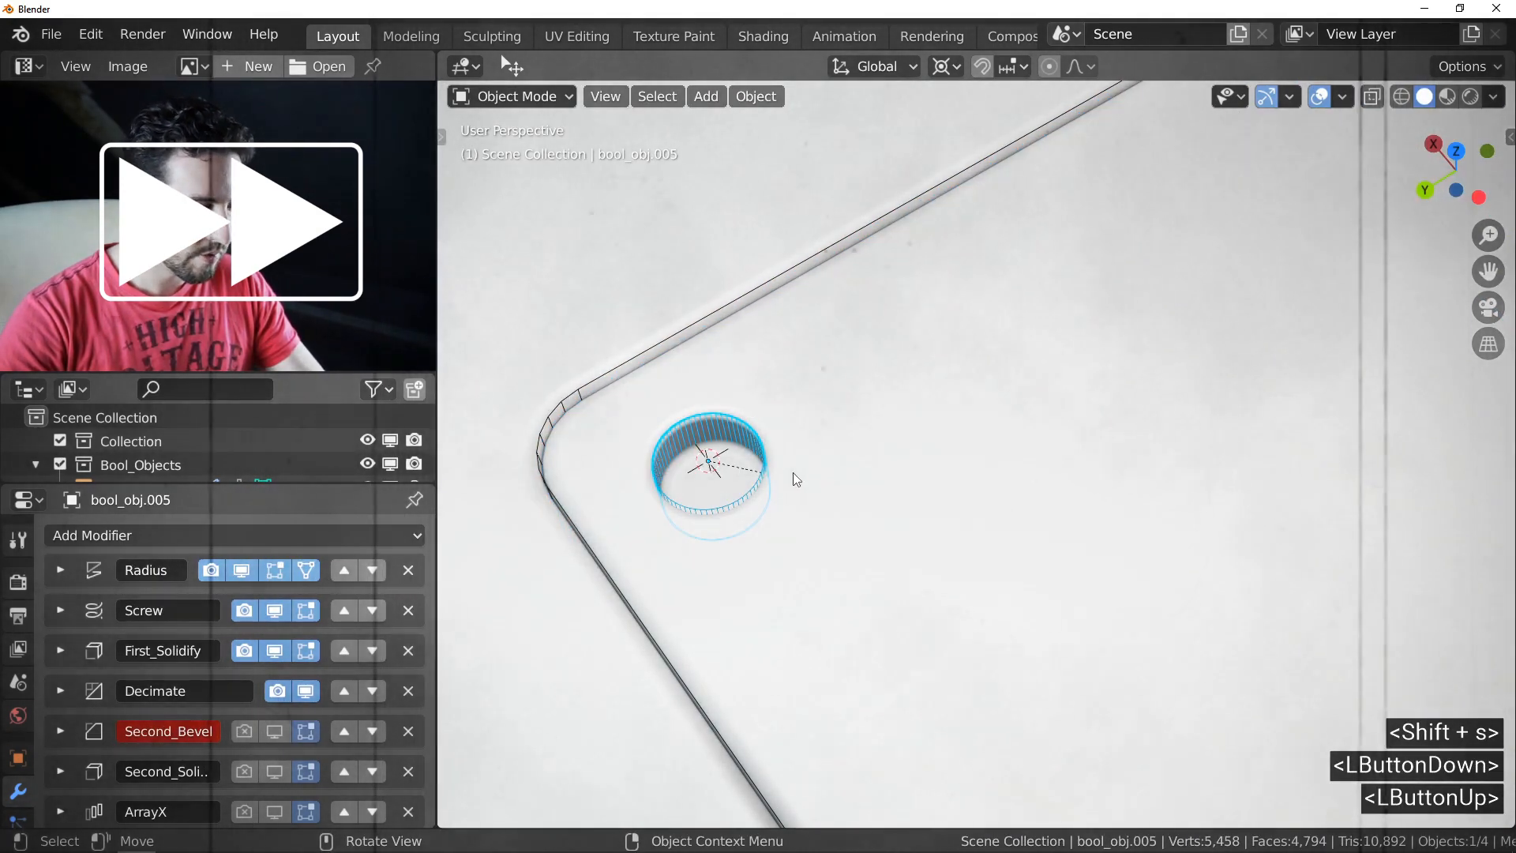
key(h)
Step: Append Bolt_04 from the Bolts assets at the 3D cursor in the corner hole
key(n)
click(1328, 416)
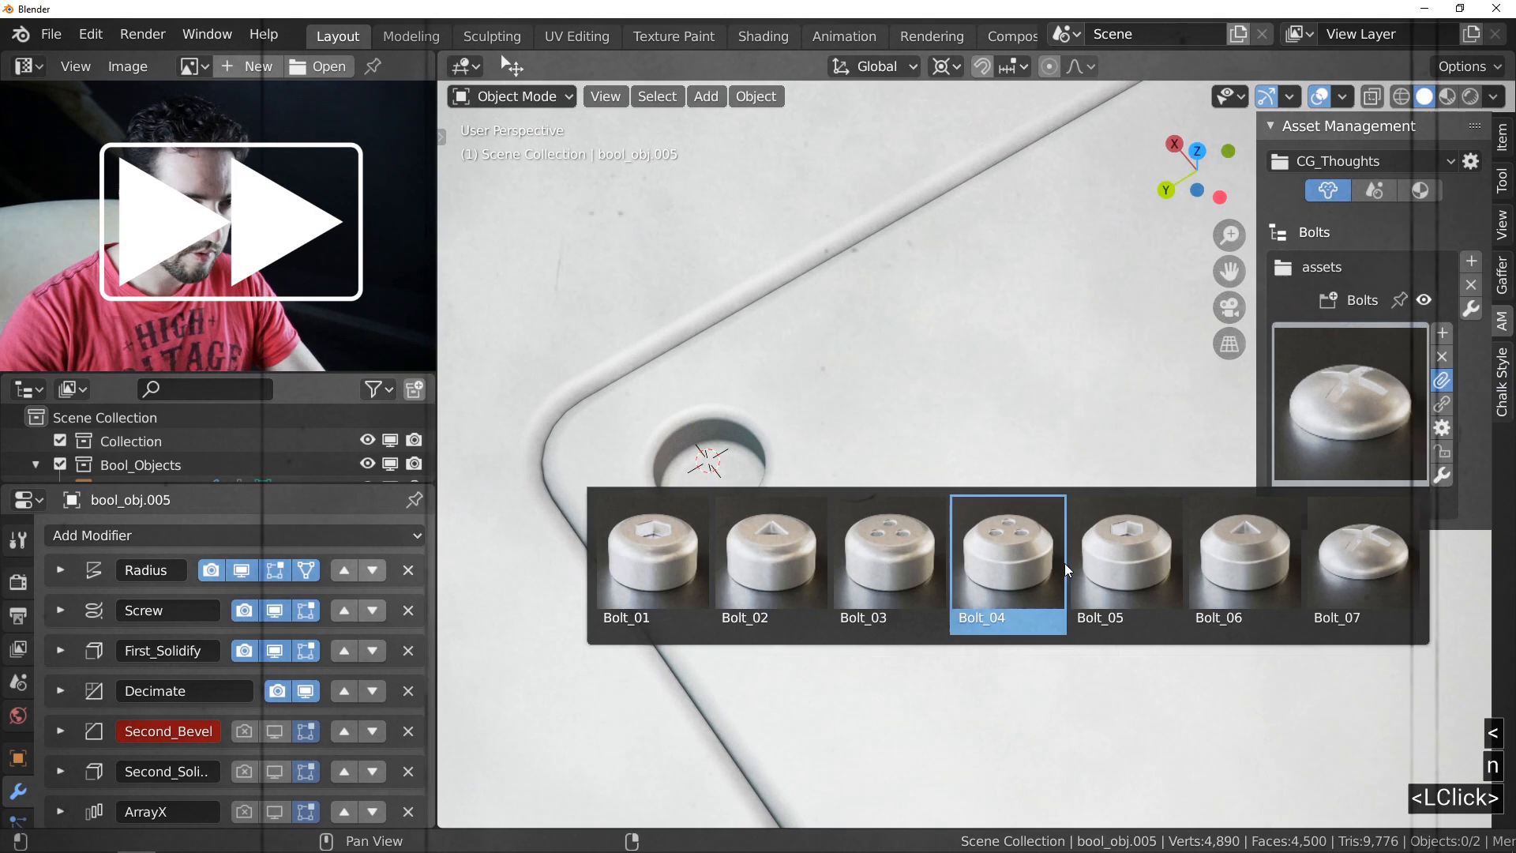
click(1035, 559)
scroll(951, 543, down, 4)
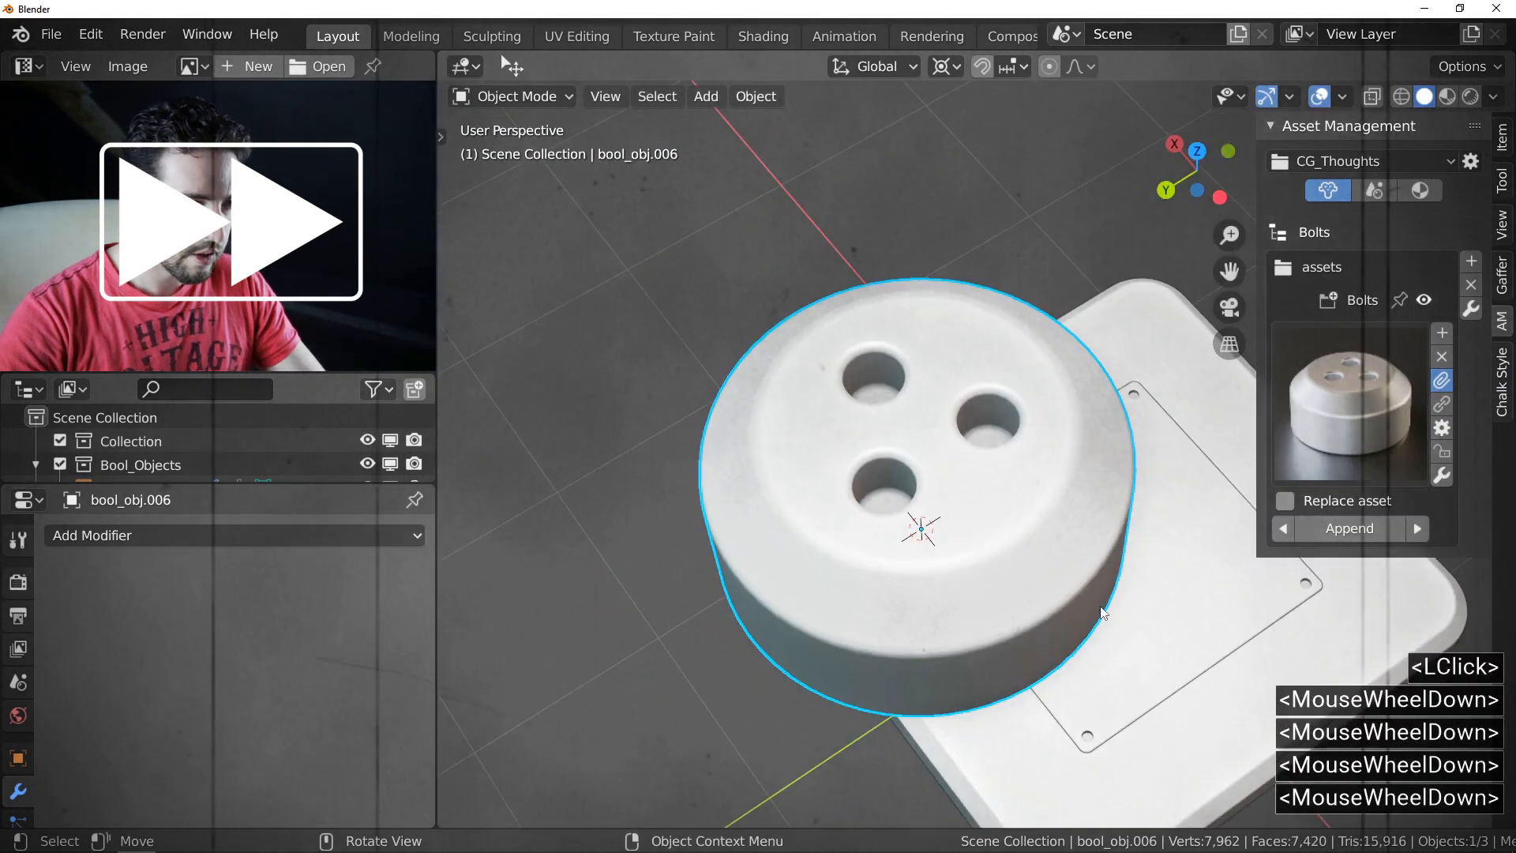
Step: Scale the bolt down to fit the corner hole and lower it about 0.025 m along Z into the recess
key(s)
click(985, 552)
scroll(985, 552, up, 4)
key(s)
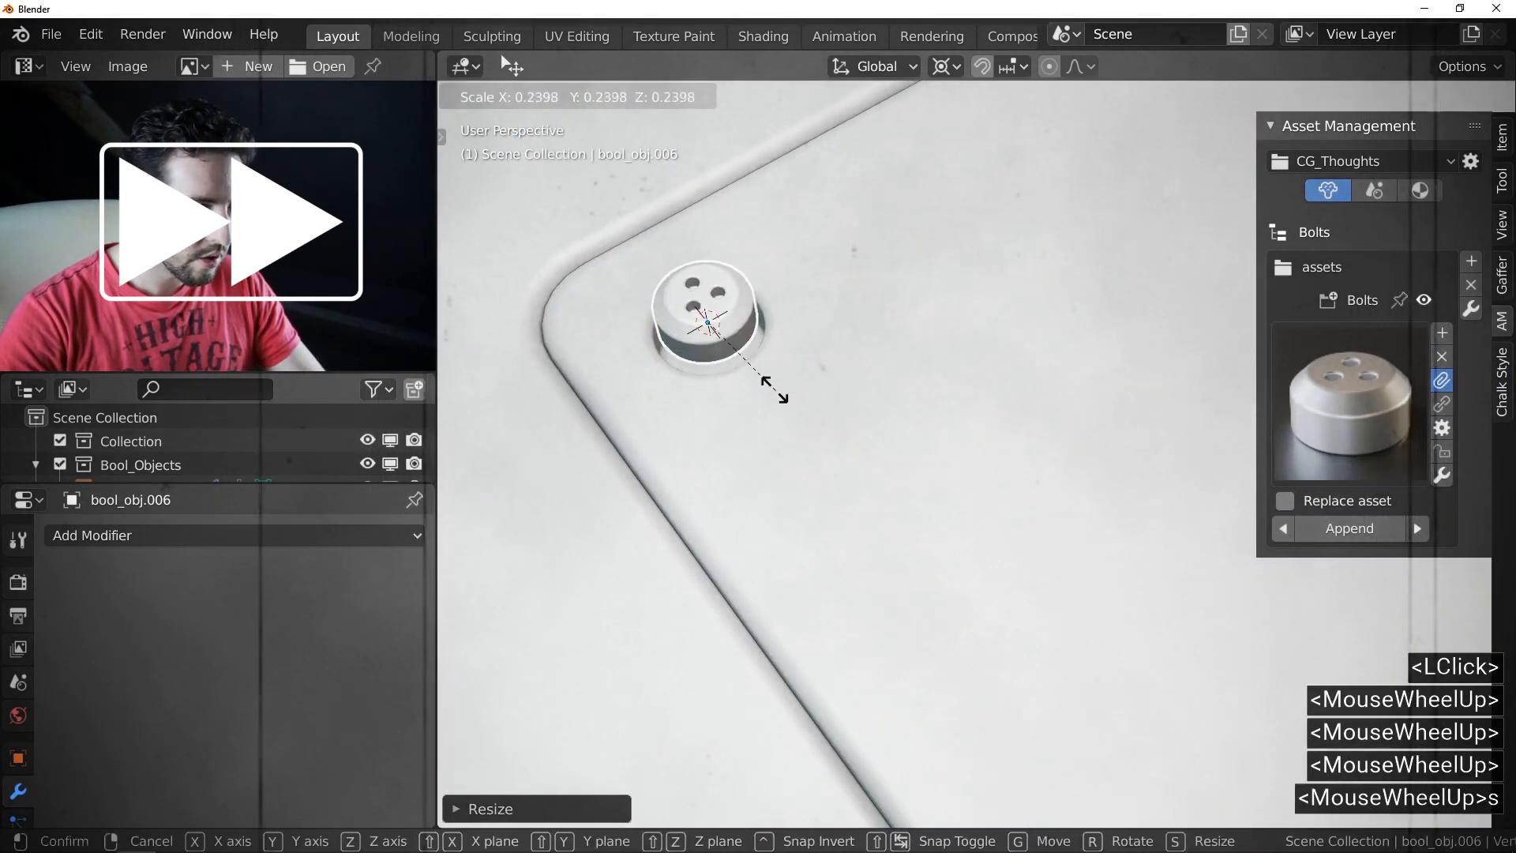
click(788, 399)
key(g)
key(z)
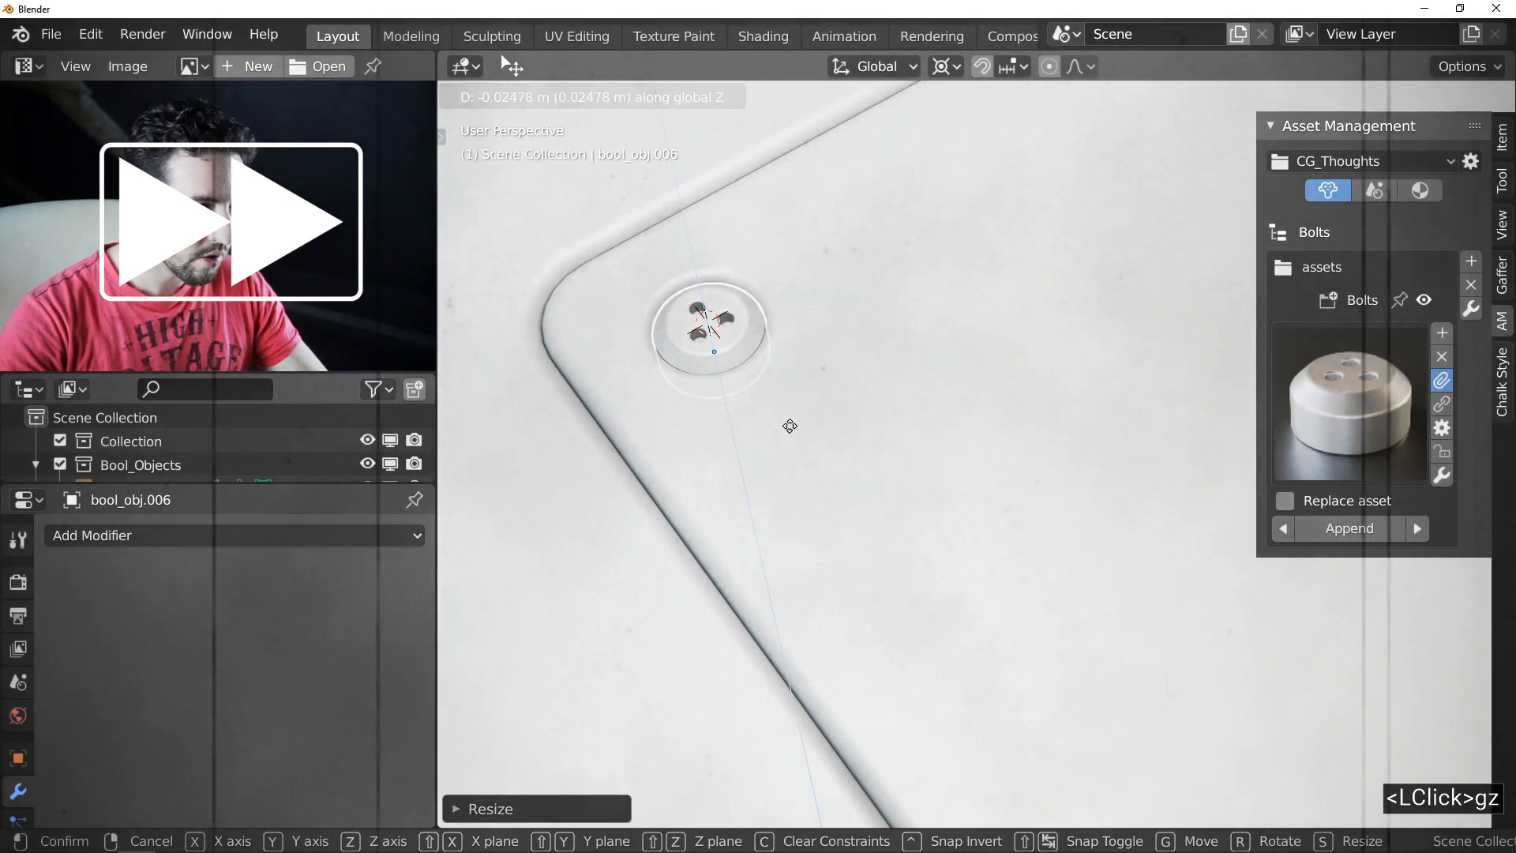
click(788, 423)
Step: Add a Mirror modifier to the bolt on X and Y, using bool_obj.Slice as the mirror object
middle_drag(792, 430, 678, 362)
scroll(726, 444, down, 2)
scroll(726, 443, down, 1)
click(158, 535)
click(300, 266)
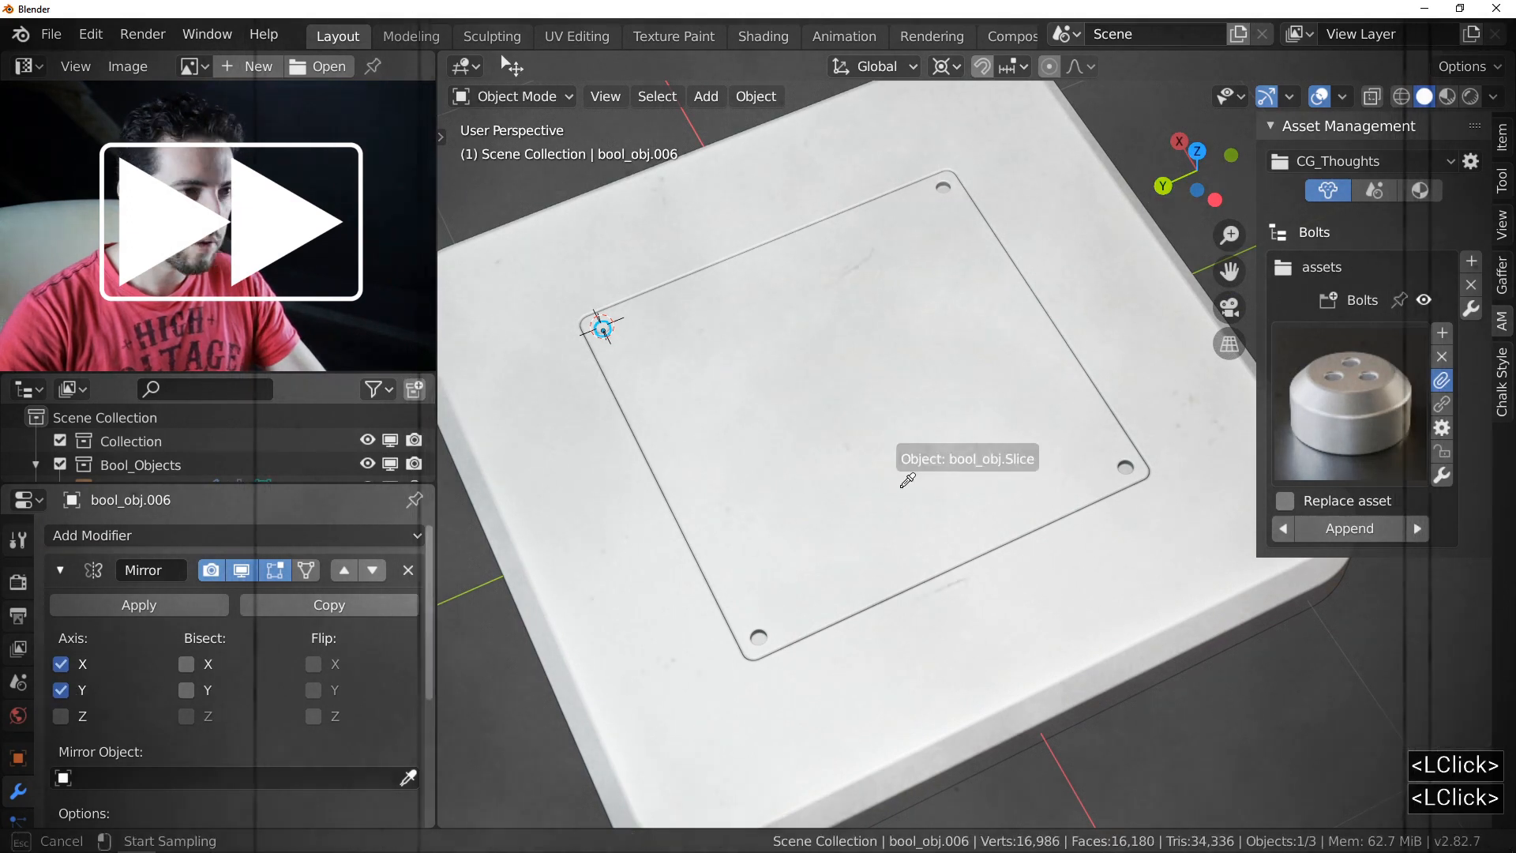
click(908, 479)
key(n)
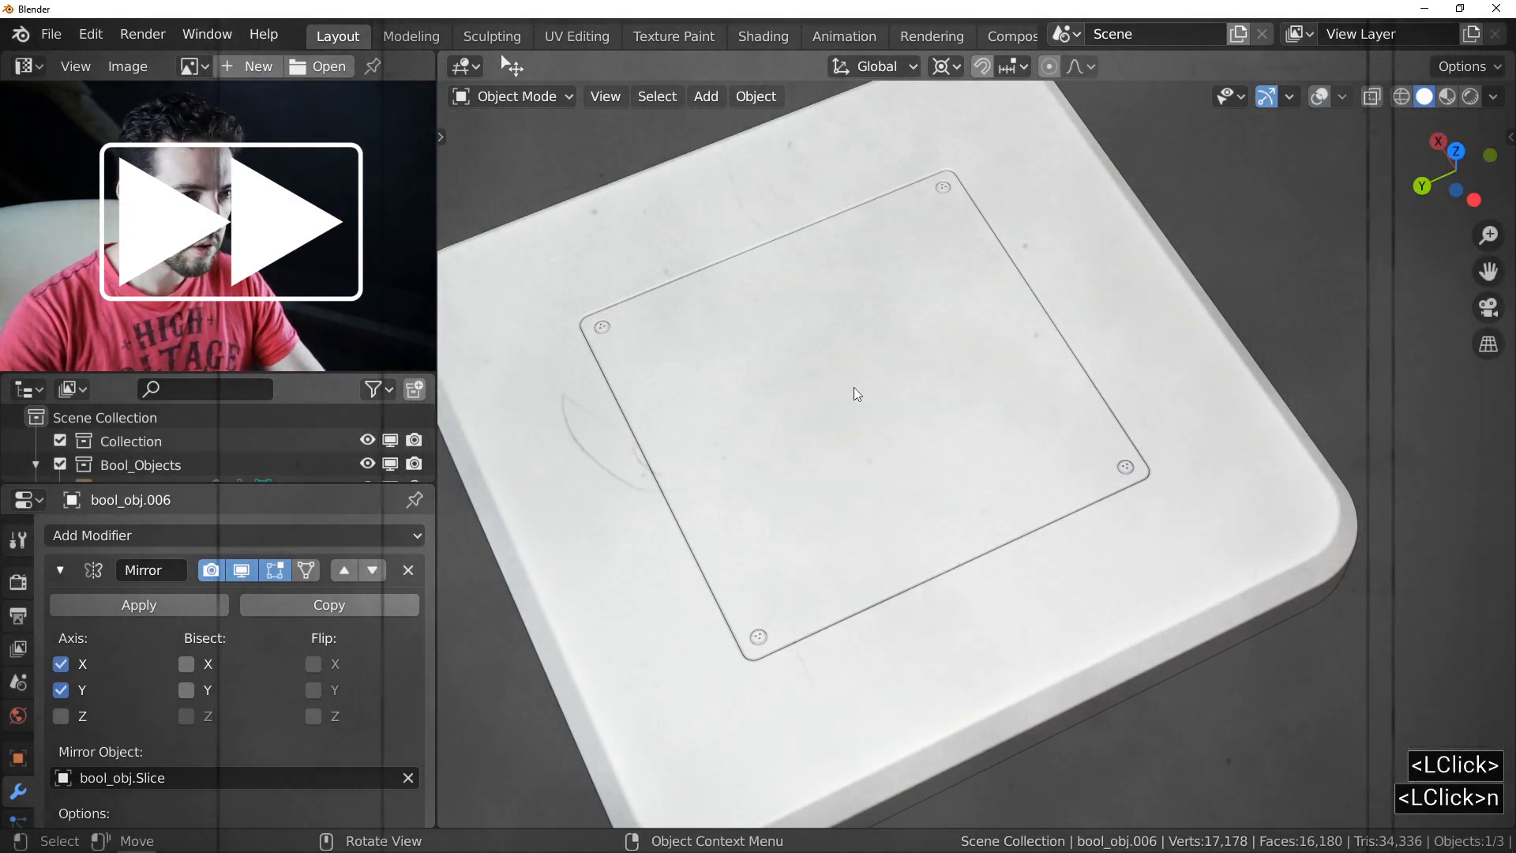
Step: Examine the finished plate and its four corner bolts from several angles in perspective and orthographic view
click(853, 384)
key(KP_5)
middle_drag(879, 423, 1002, 429)
key(KP_5)
middle_drag(1008, 431, 940, 414)
ctrl+middle_drag(940, 414, 901, 411)
mouse_move(900, 411)
middle_down()
mouse_move(920, 428)
mouse_move(990, 420)
mouse_move(909, 419)
middle_up()
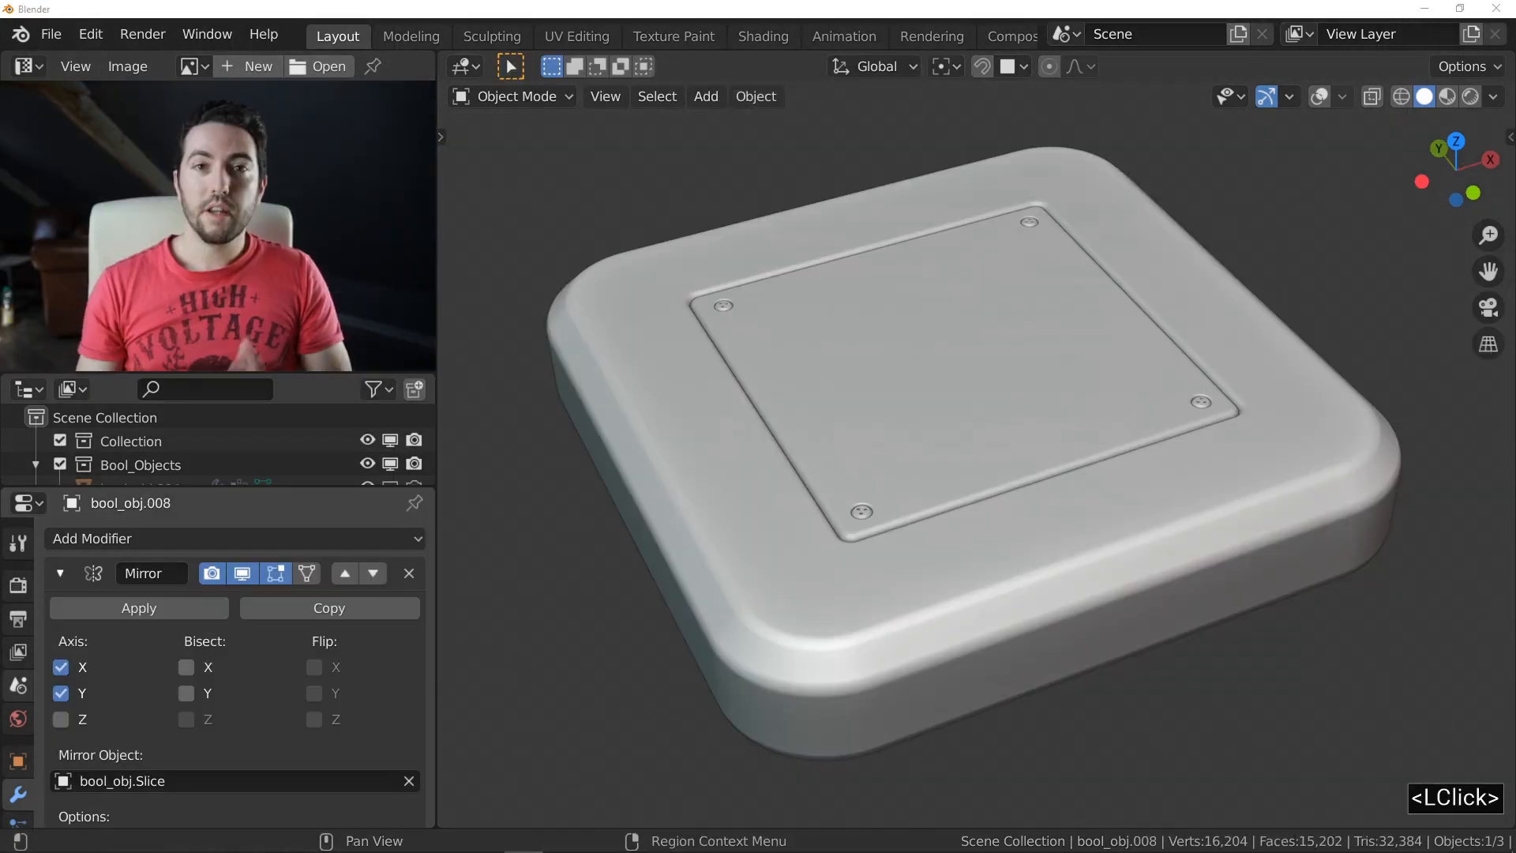